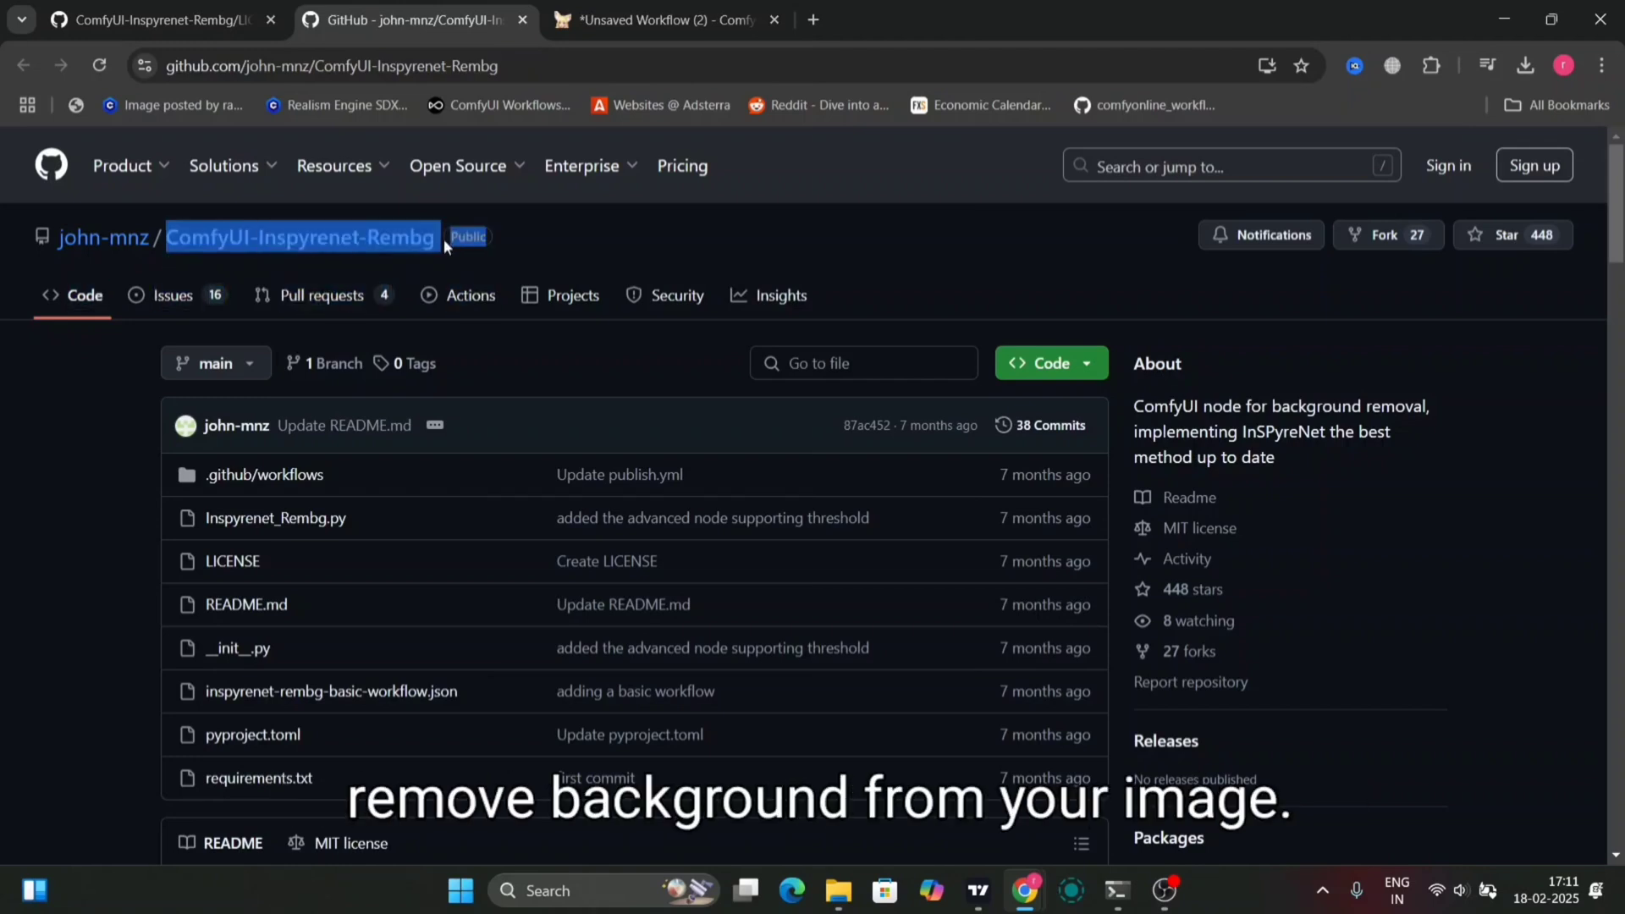
- Examine the example workflow's cut-out of the motorcycle and the woman beside the original photo and mask
{"action": "left_click", "coordinate": [626, 256]}
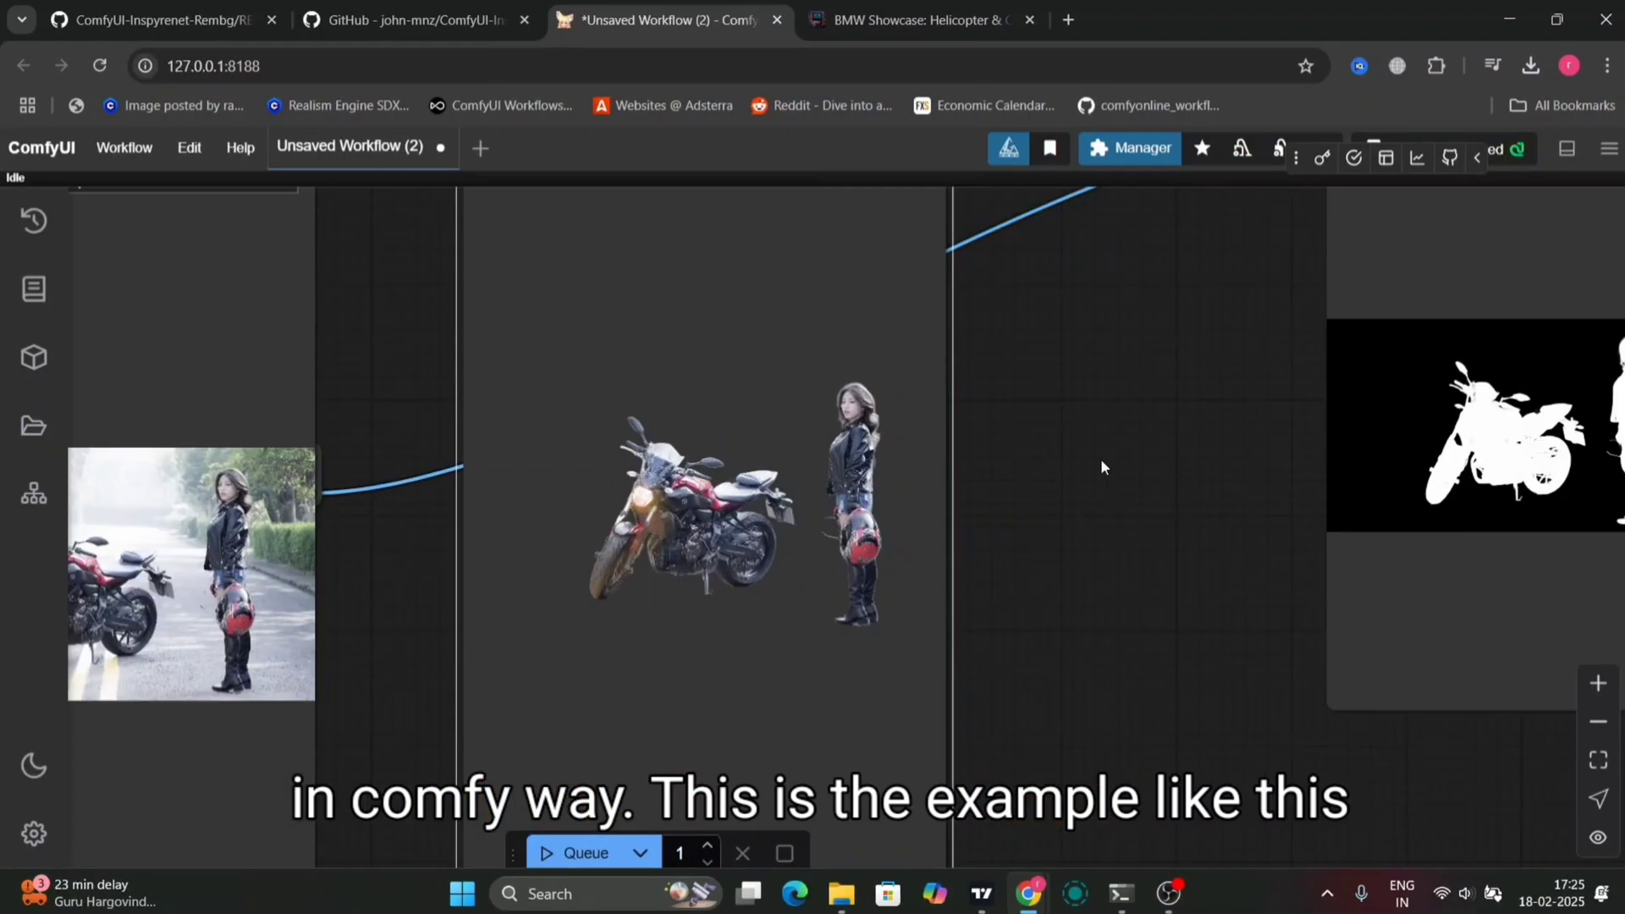
{"action": "scroll", "coordinate": [1100, 459], "scroll_direction": "up", "scroll_amount": 3}
{"action": "scroll", "coordinate": [1100, 459], "scroll_direction": "up", "scroll_amount": 2}
{"action": "left_click_drag", "start_coordinate": [1100, 458], "coordinate": [1424, 378]}
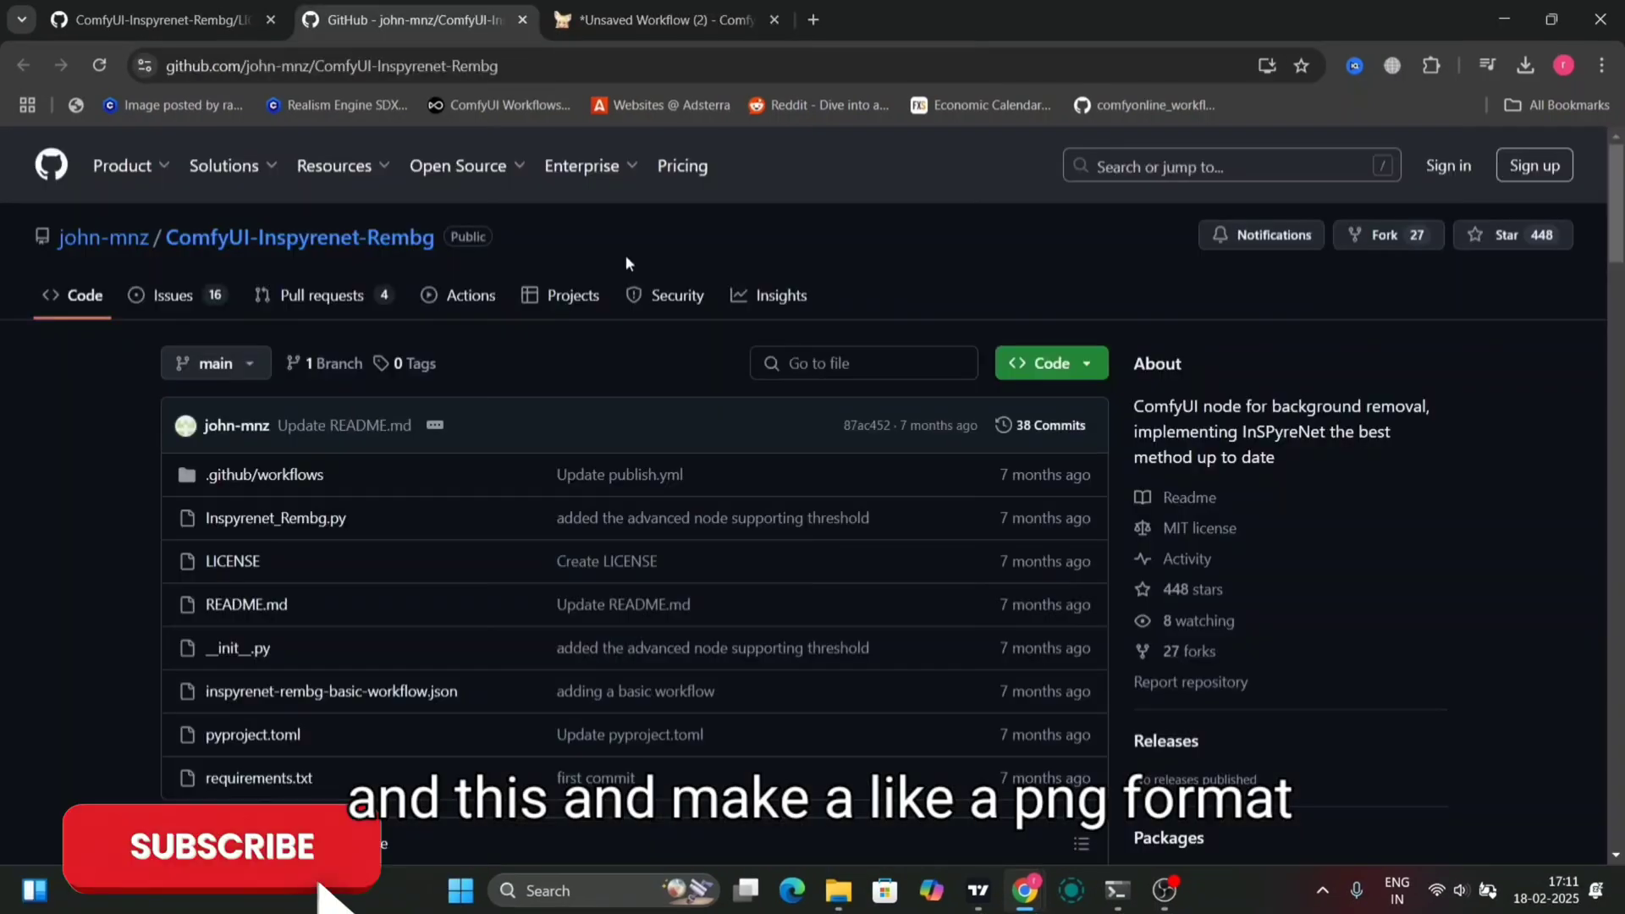
- Review the ComfyUI-Inspyrenet-Rembg repository's README, its before-and-after showcase image and its LICENSE file
{"action": "scroll", "coordinate": [624, 607], "scroll_direction": "down", "scroll_amount": 6}
{"action": "scroll", "coordinate": [624, 607], "scroll_direction": "down", "scroll_amount": 1}
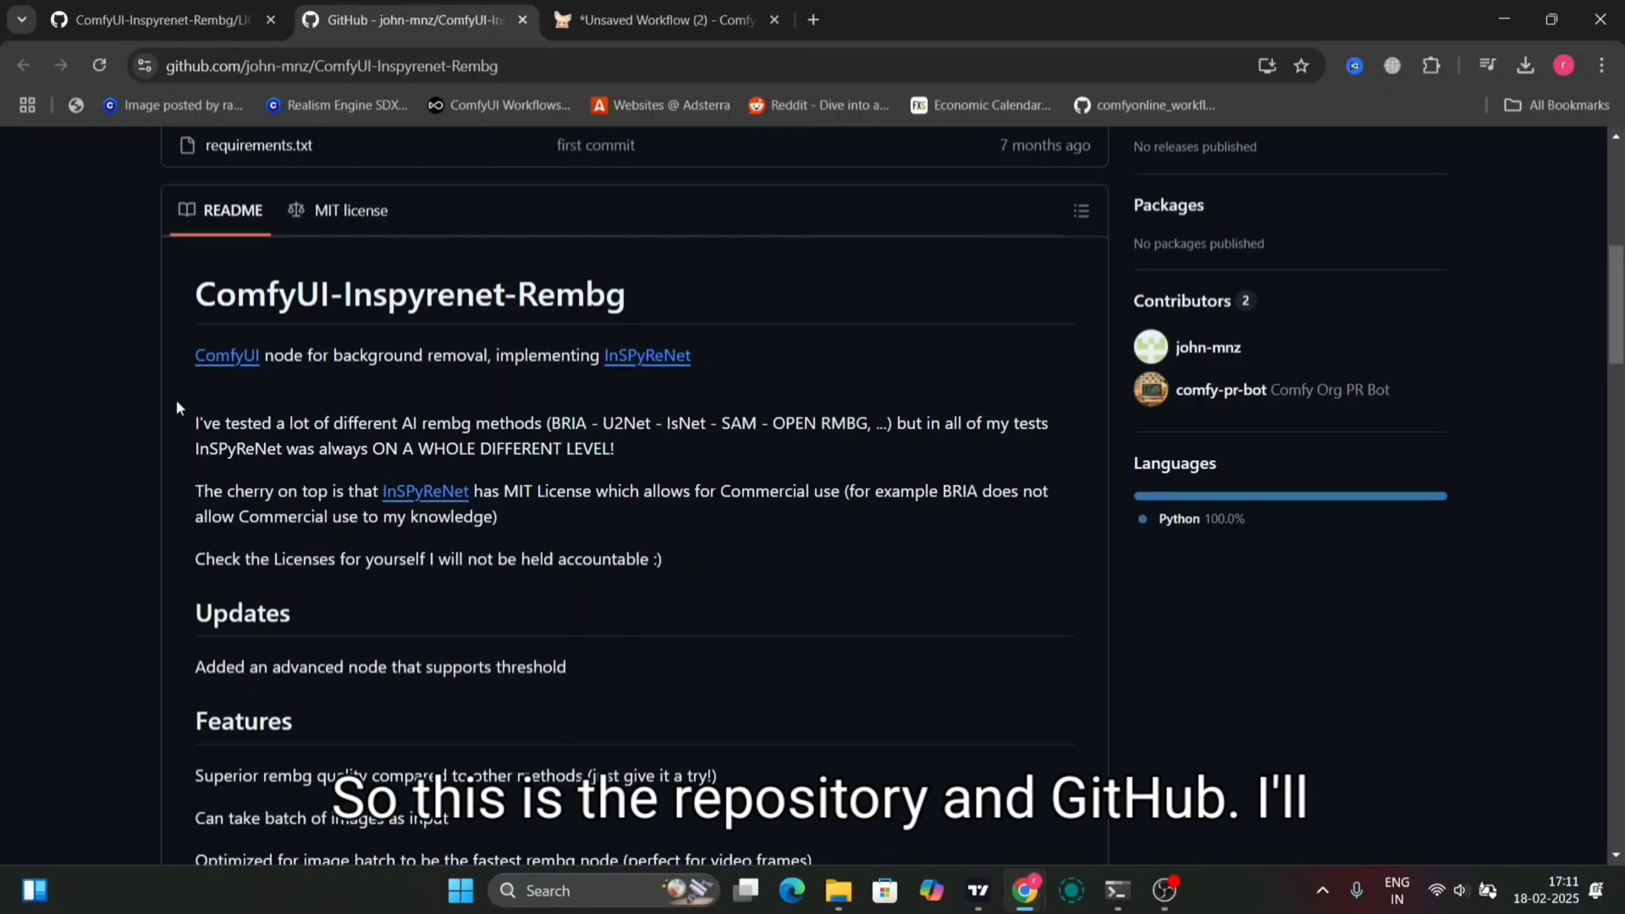
{"action": "left_click_drag", "start_coordinate": [696, 356], "coordinate": [164, 343]}
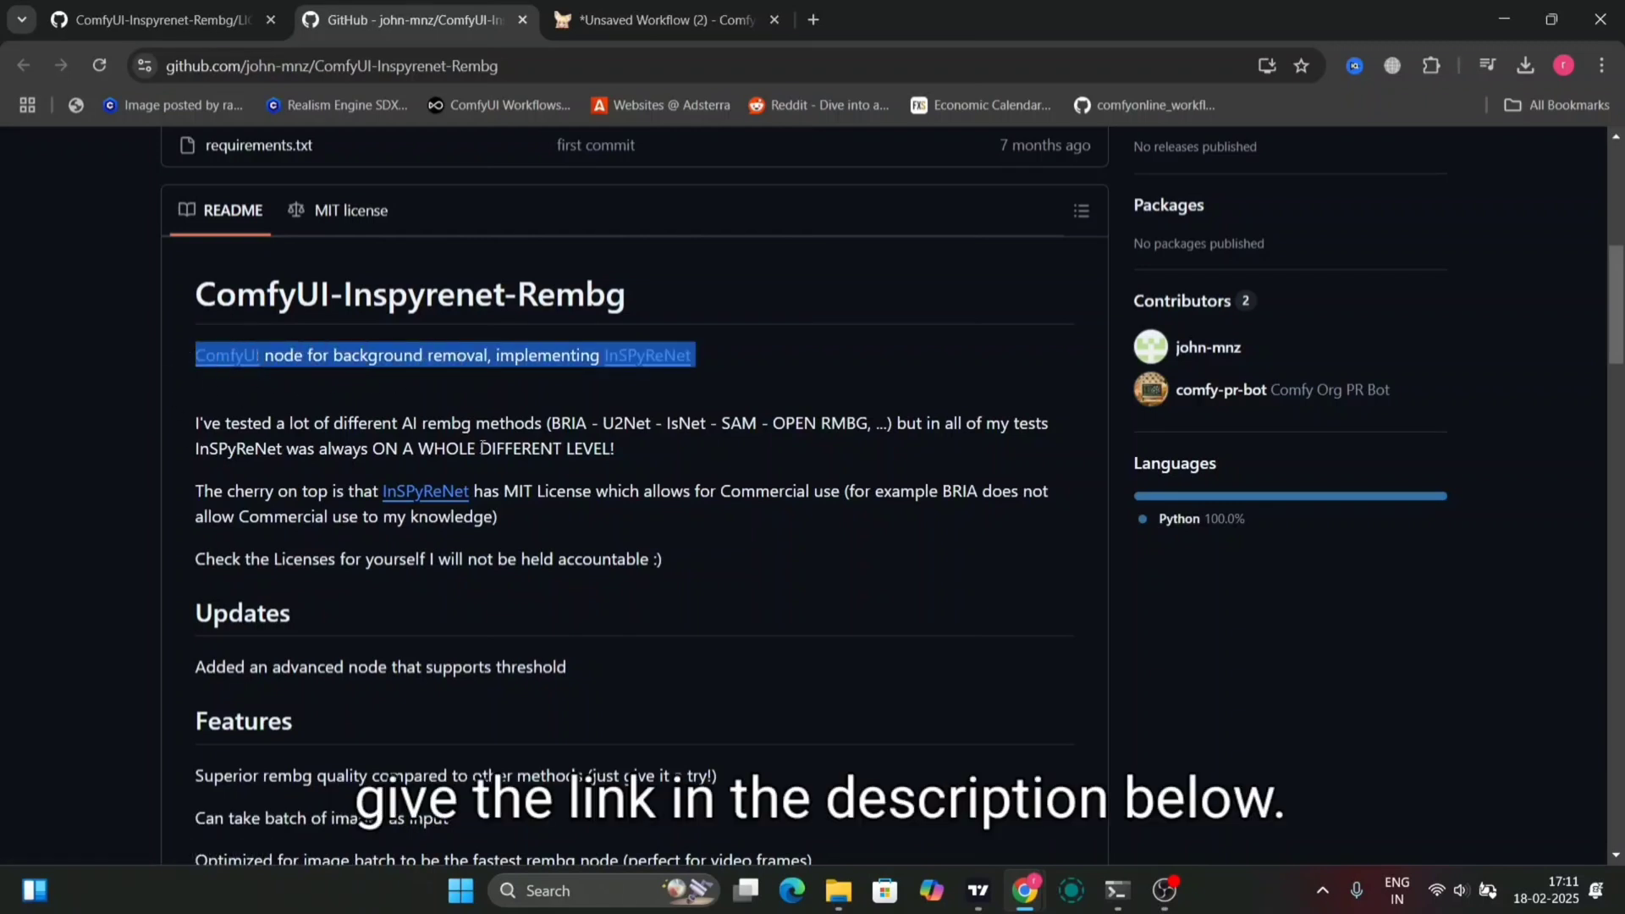
{"action": "scroll", "coordinate": [576, 631], "scroll_direction": "down", "scroll_amount": 20}
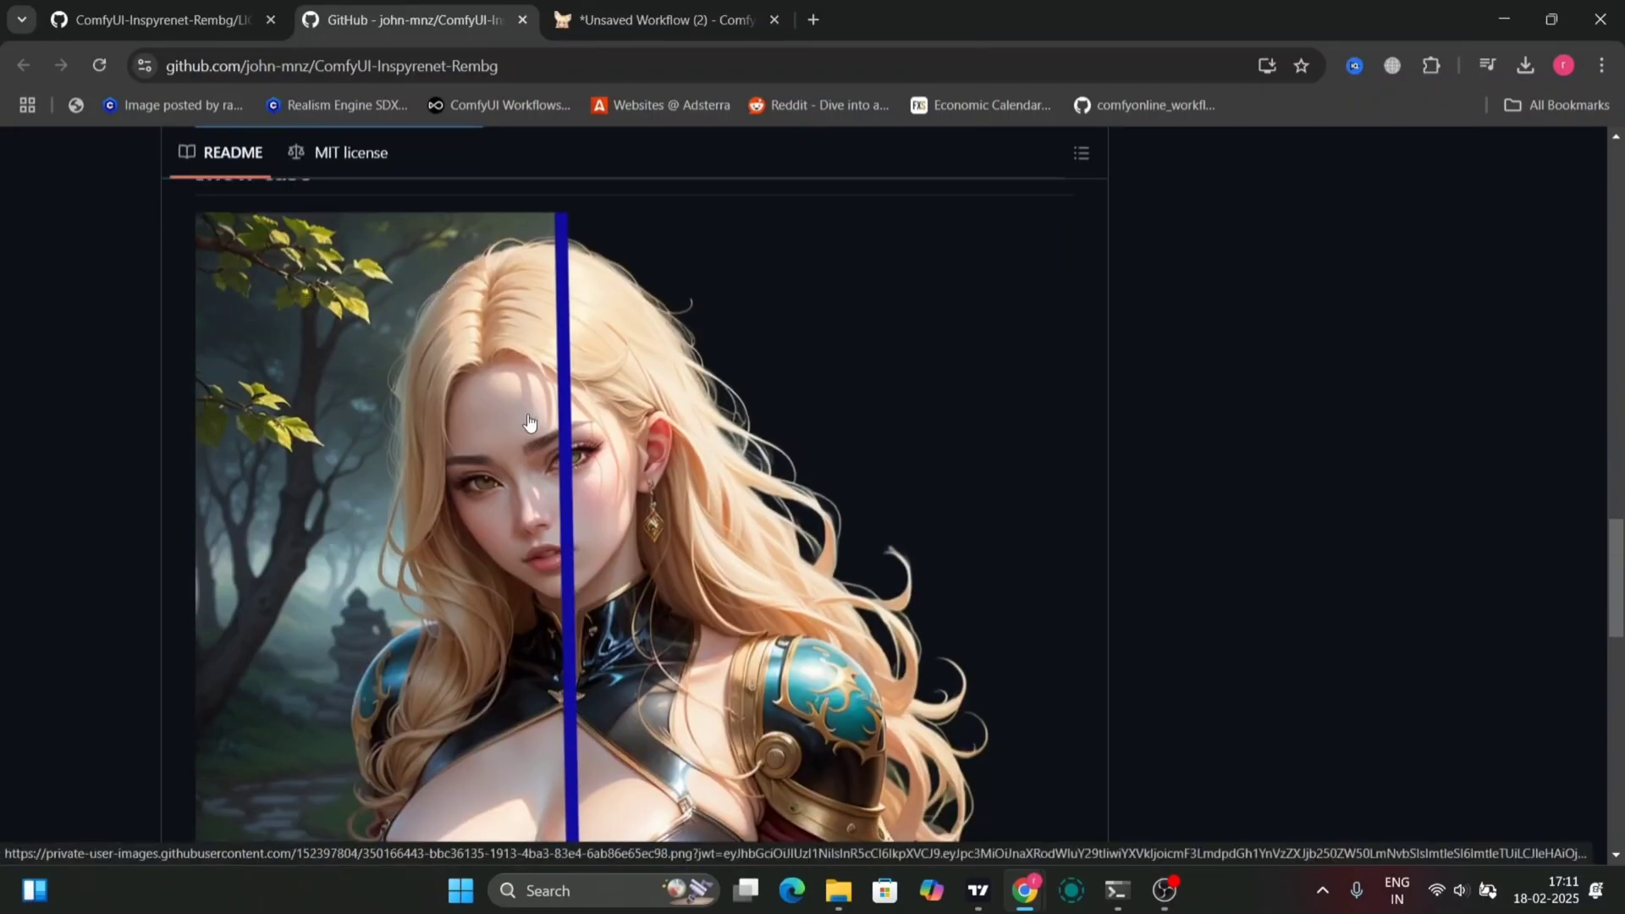
{"action": "scroll", "coordinate": [317, 500], "scroll_direction": "down", "scroll_amount": 6}
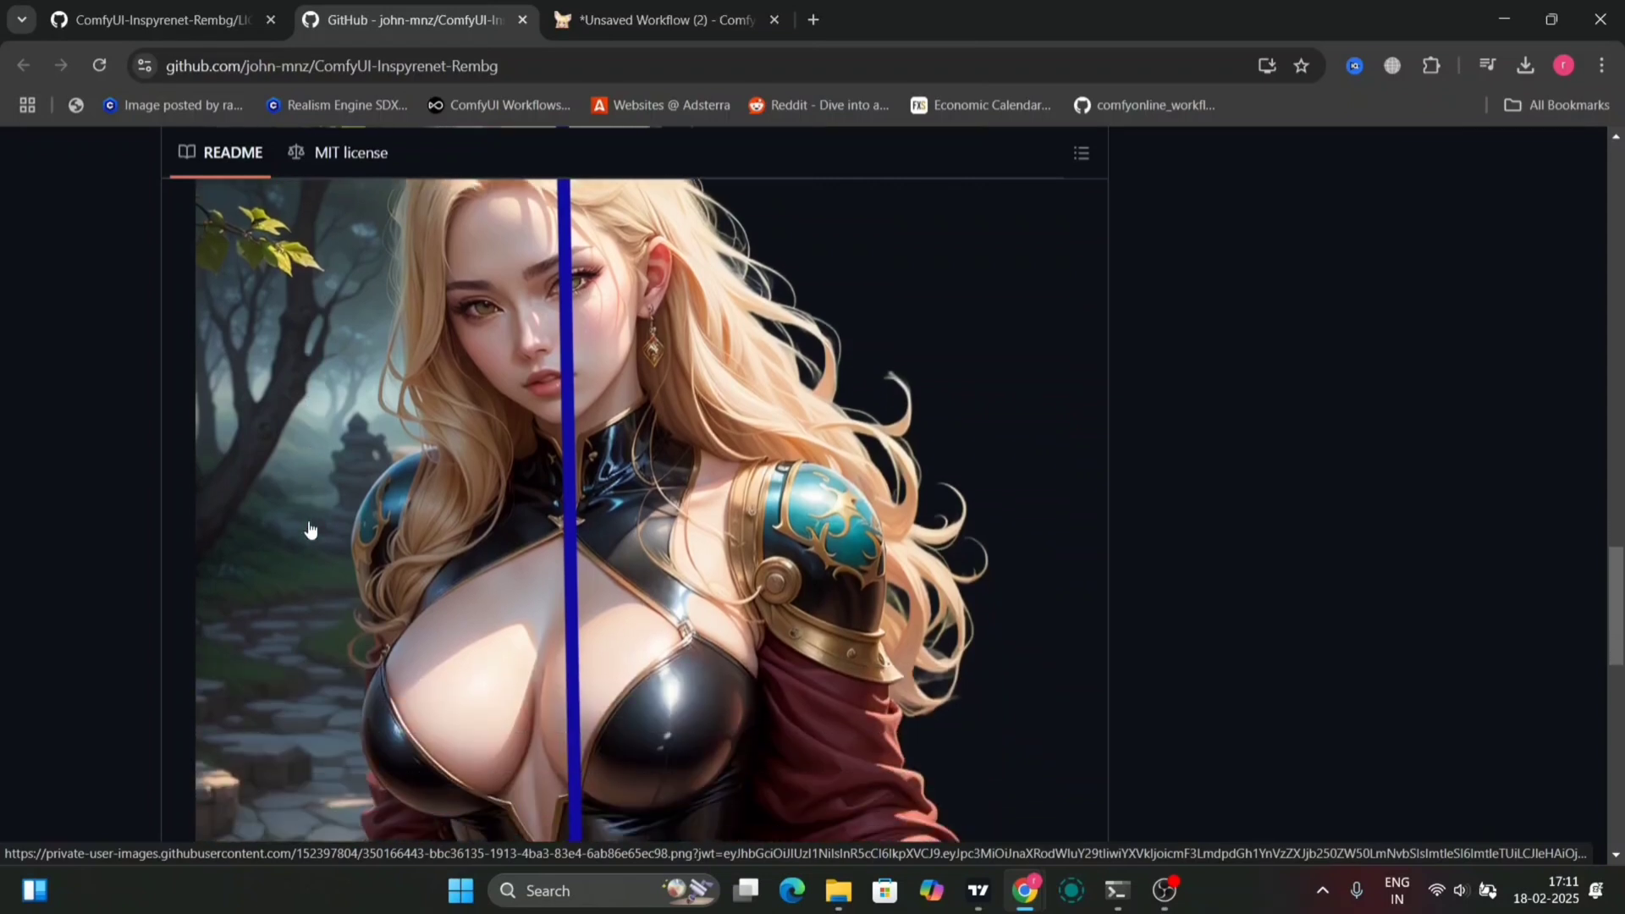
{"action": "scroll", "coordinate": [310, 528], "scroll_direction": "down", "scroll_amount": 3}
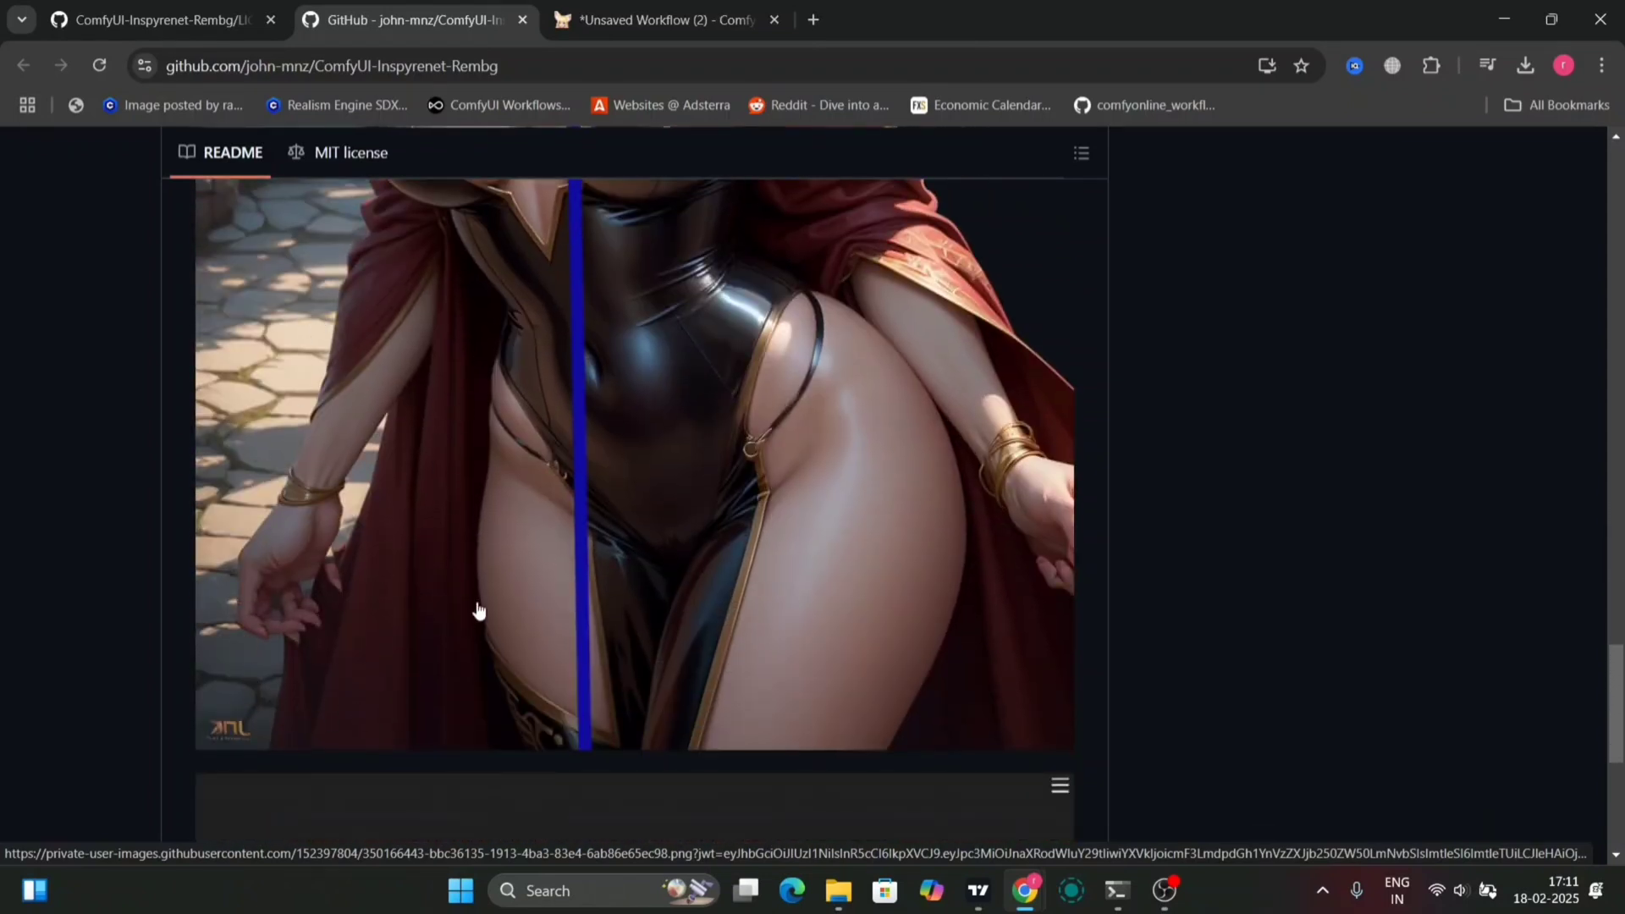
{"action": "scroll", "coordinate": [566, 542], "scroll_direction": "up", "scroll_amount": 1}
{"action": "scroll", "coordinate": [567, 542], "scroll_direction": "up", "scroll_amount": 10}
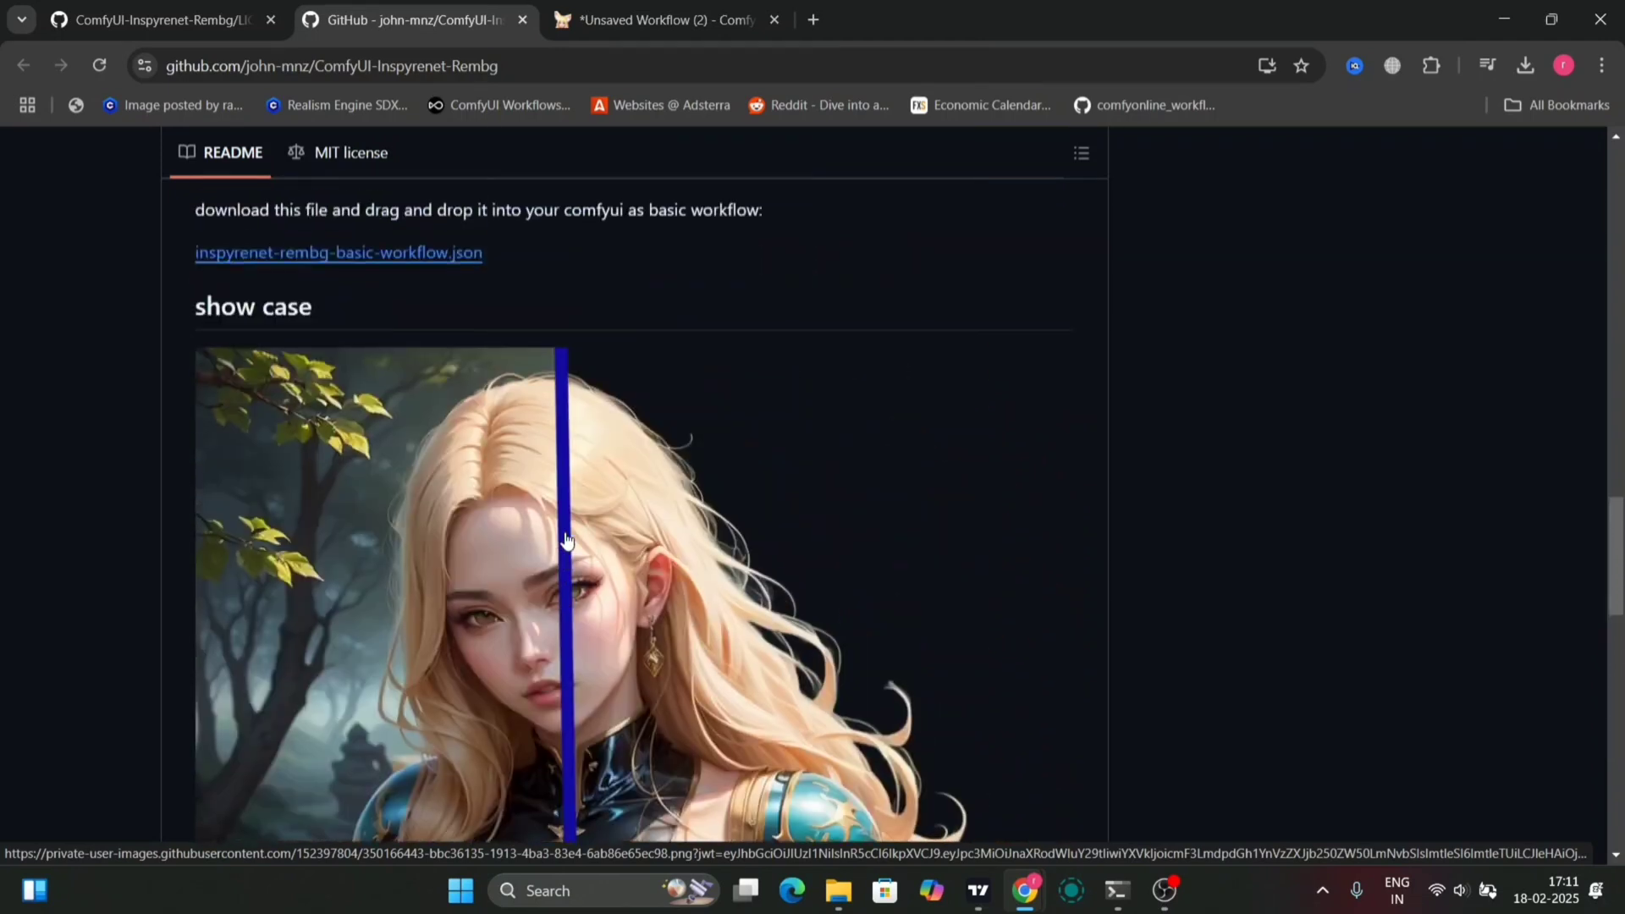
{"action": "scroll", "coordinate": [990, 657], "scroll_direction": "down", "scroll_amount": 3}
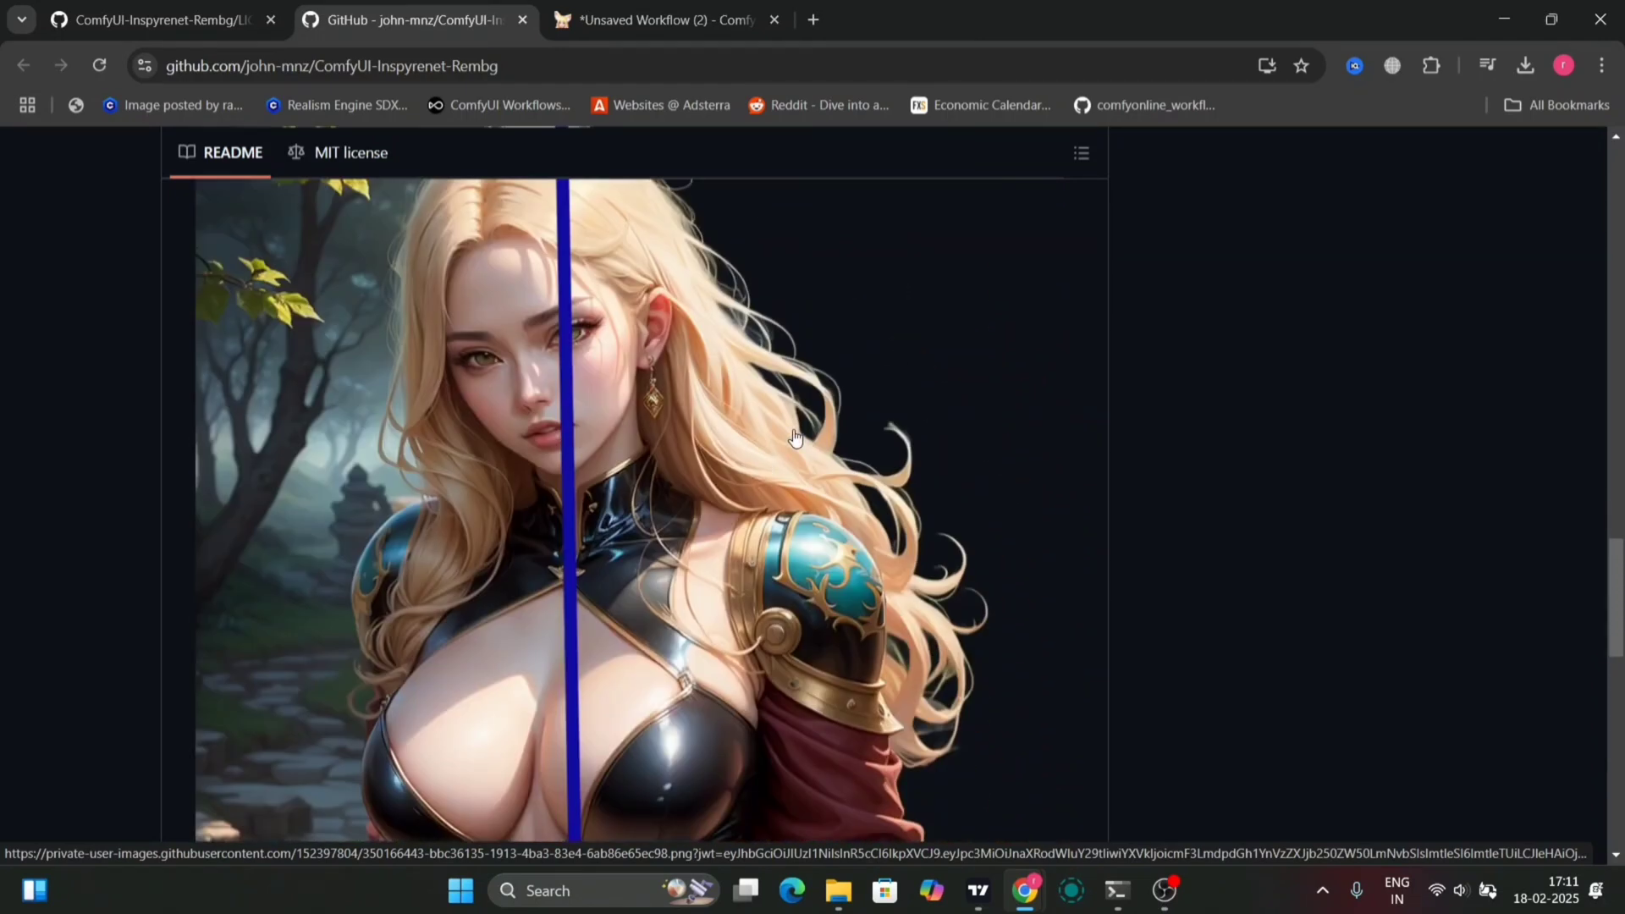
{"action": "key", "text": "ctrl+shift+Tab"}
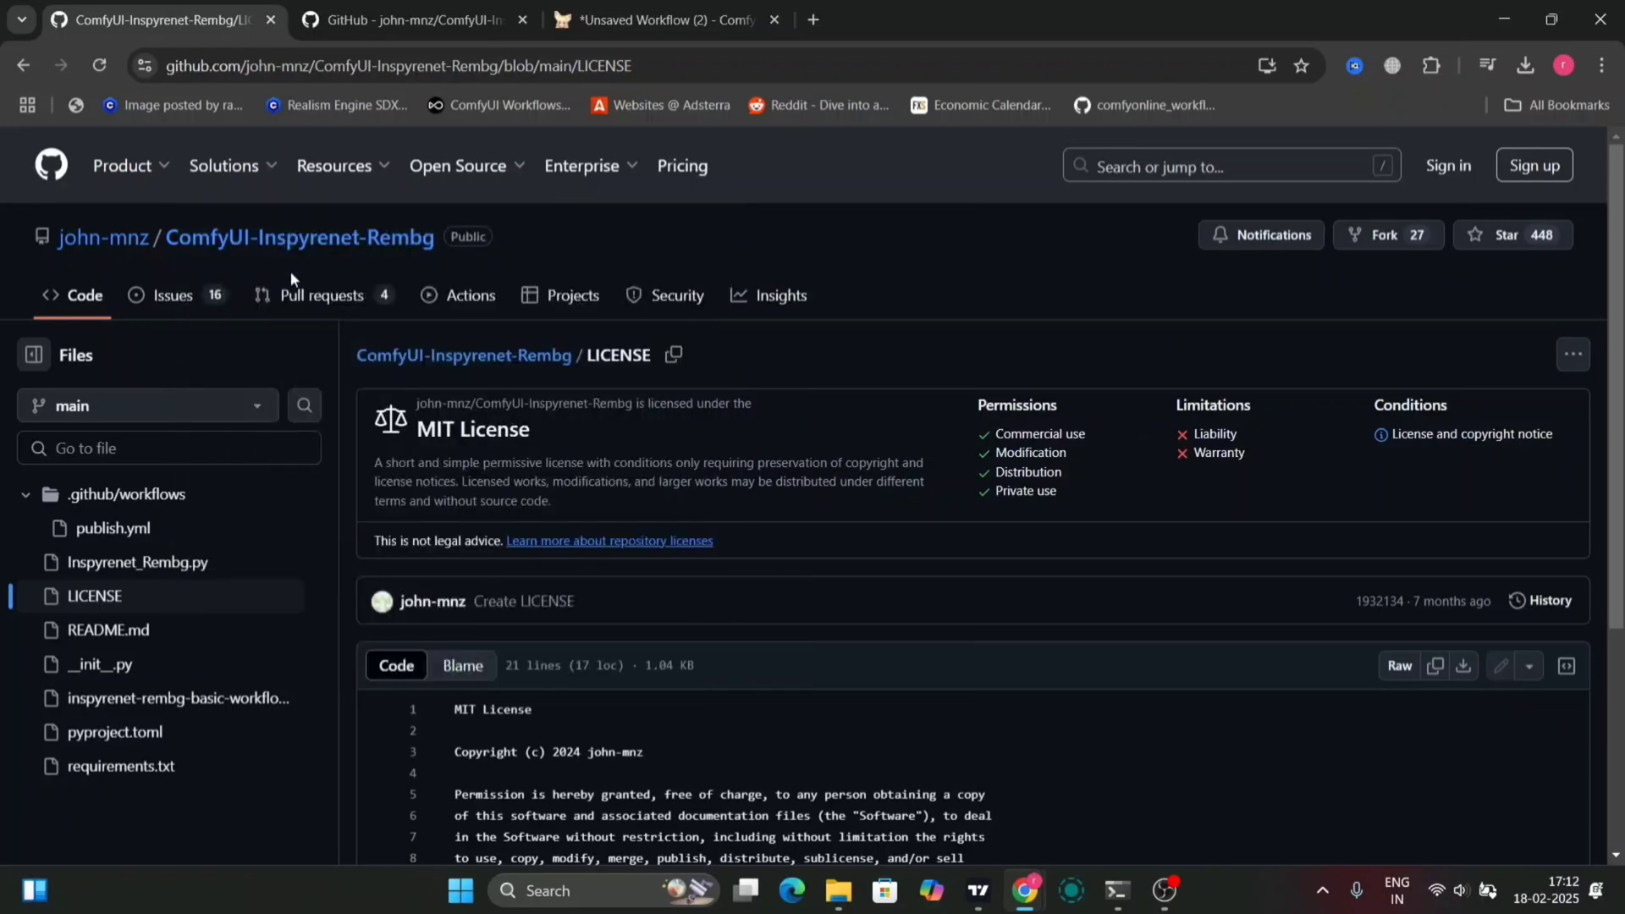
{"action": "scroll", "coordinate": [401, 461], "scroll_direction": "down", "scroll_amount": 2}
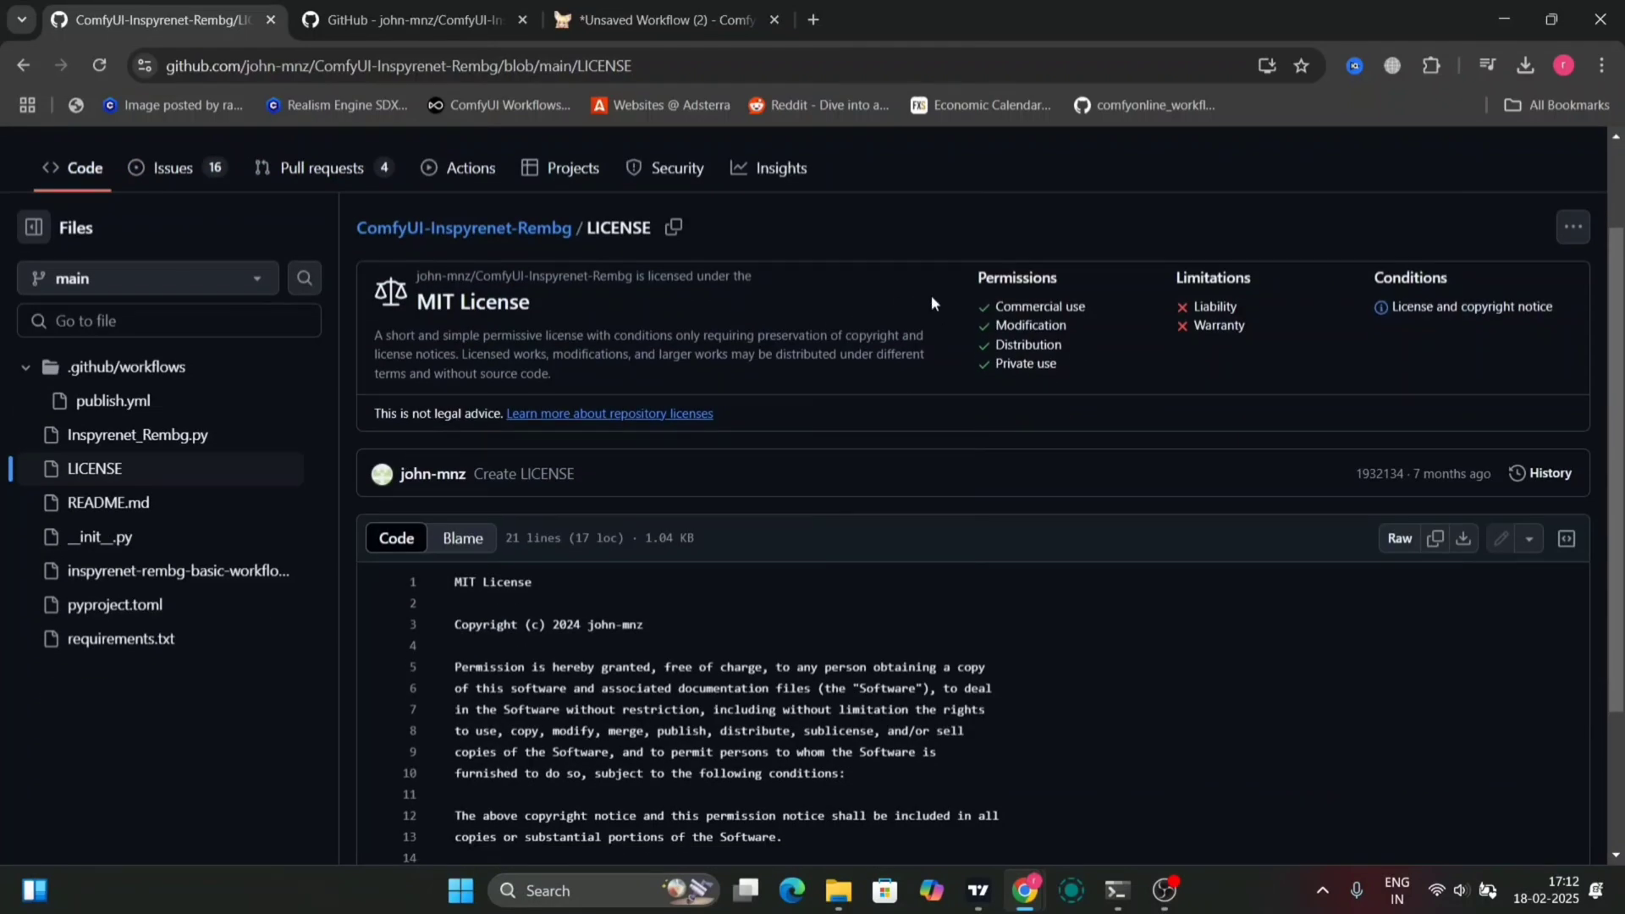
- Switch to the ComfyUI workflow and open the Custom Nodes Manager
{"action": "left_click", "coordinate": [622, 19]}
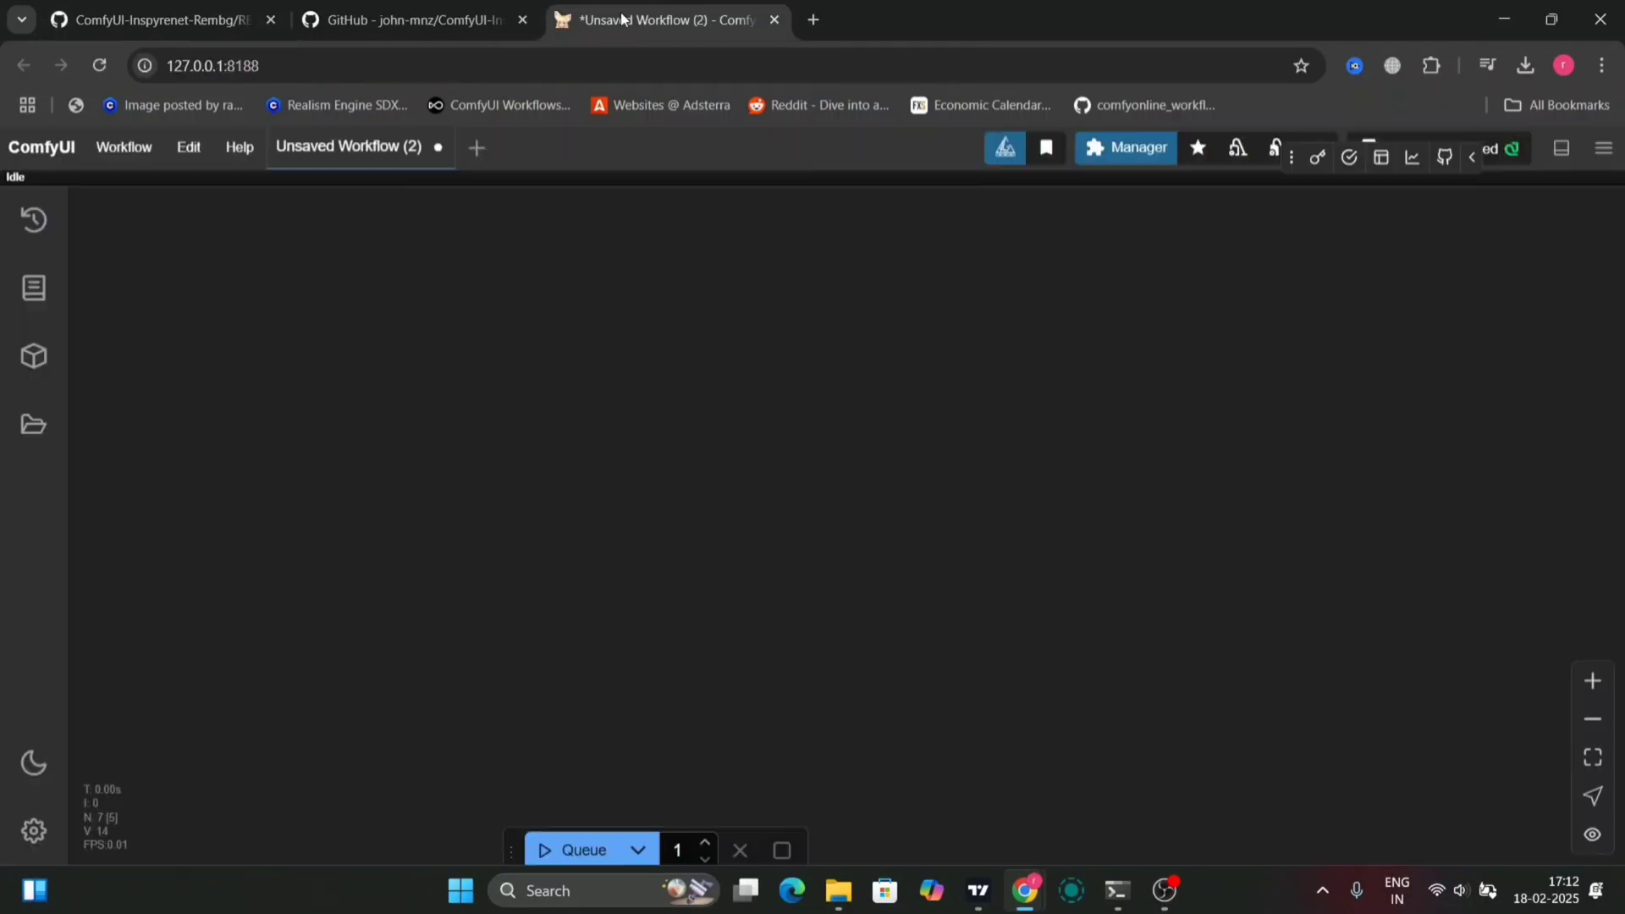
{"action": "double_click", "coordinate": [802, 387]}
{"action": "left_click", "coordinate": [1015, 213]}
{"action": "left_click", "coordinate": [1127, 148]}
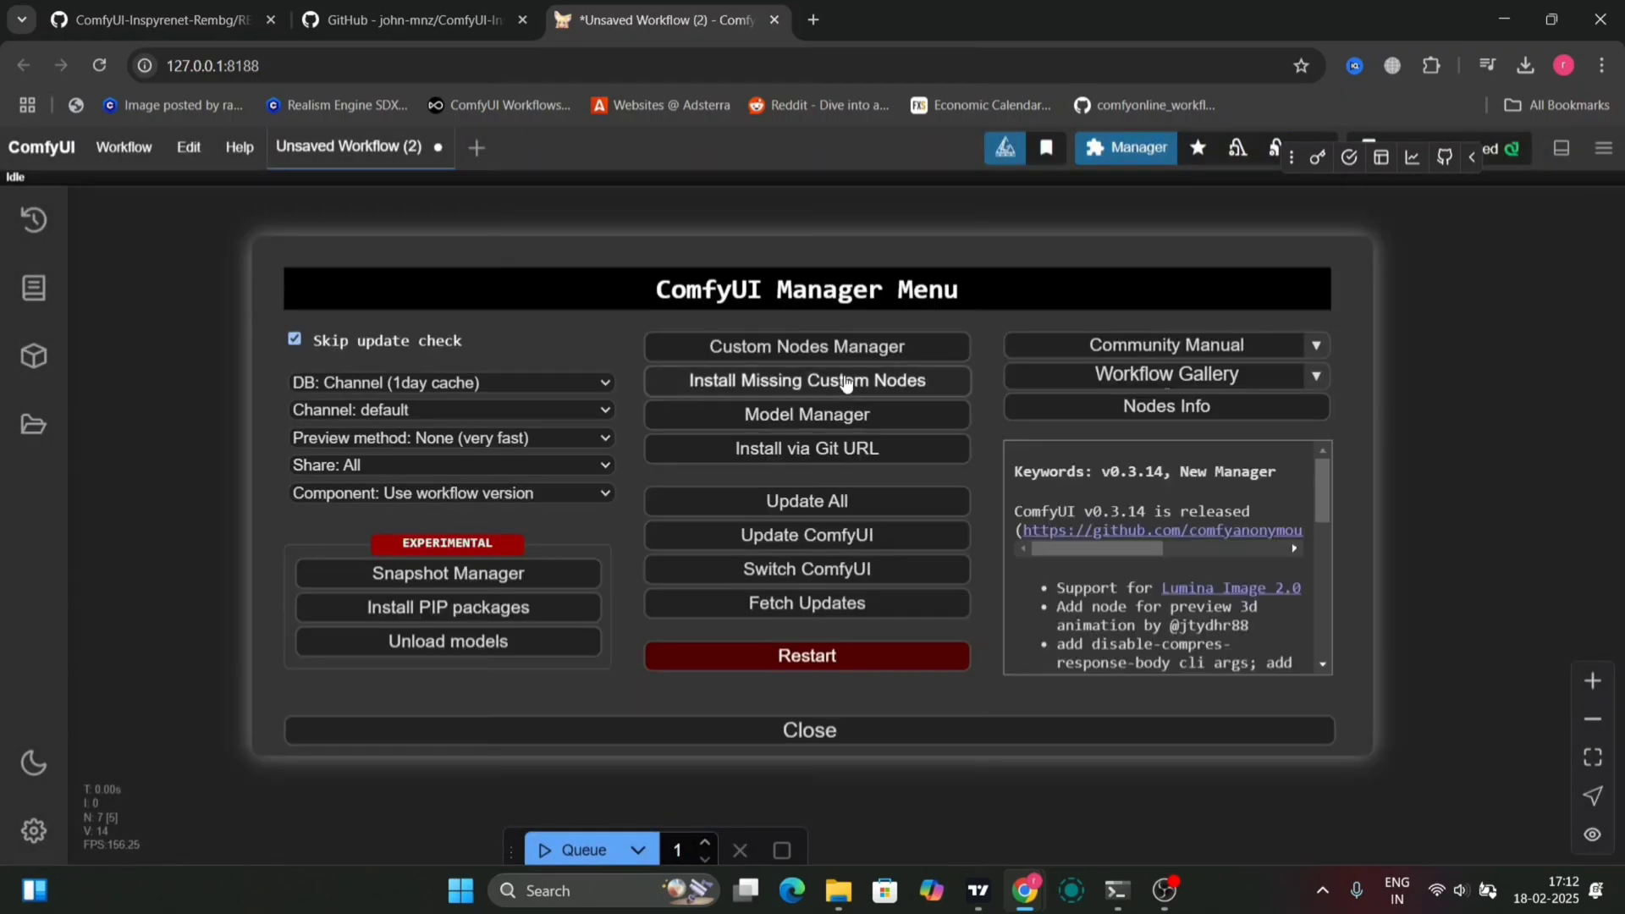
{"action": "left_click", "coordinate": [838, 347]}
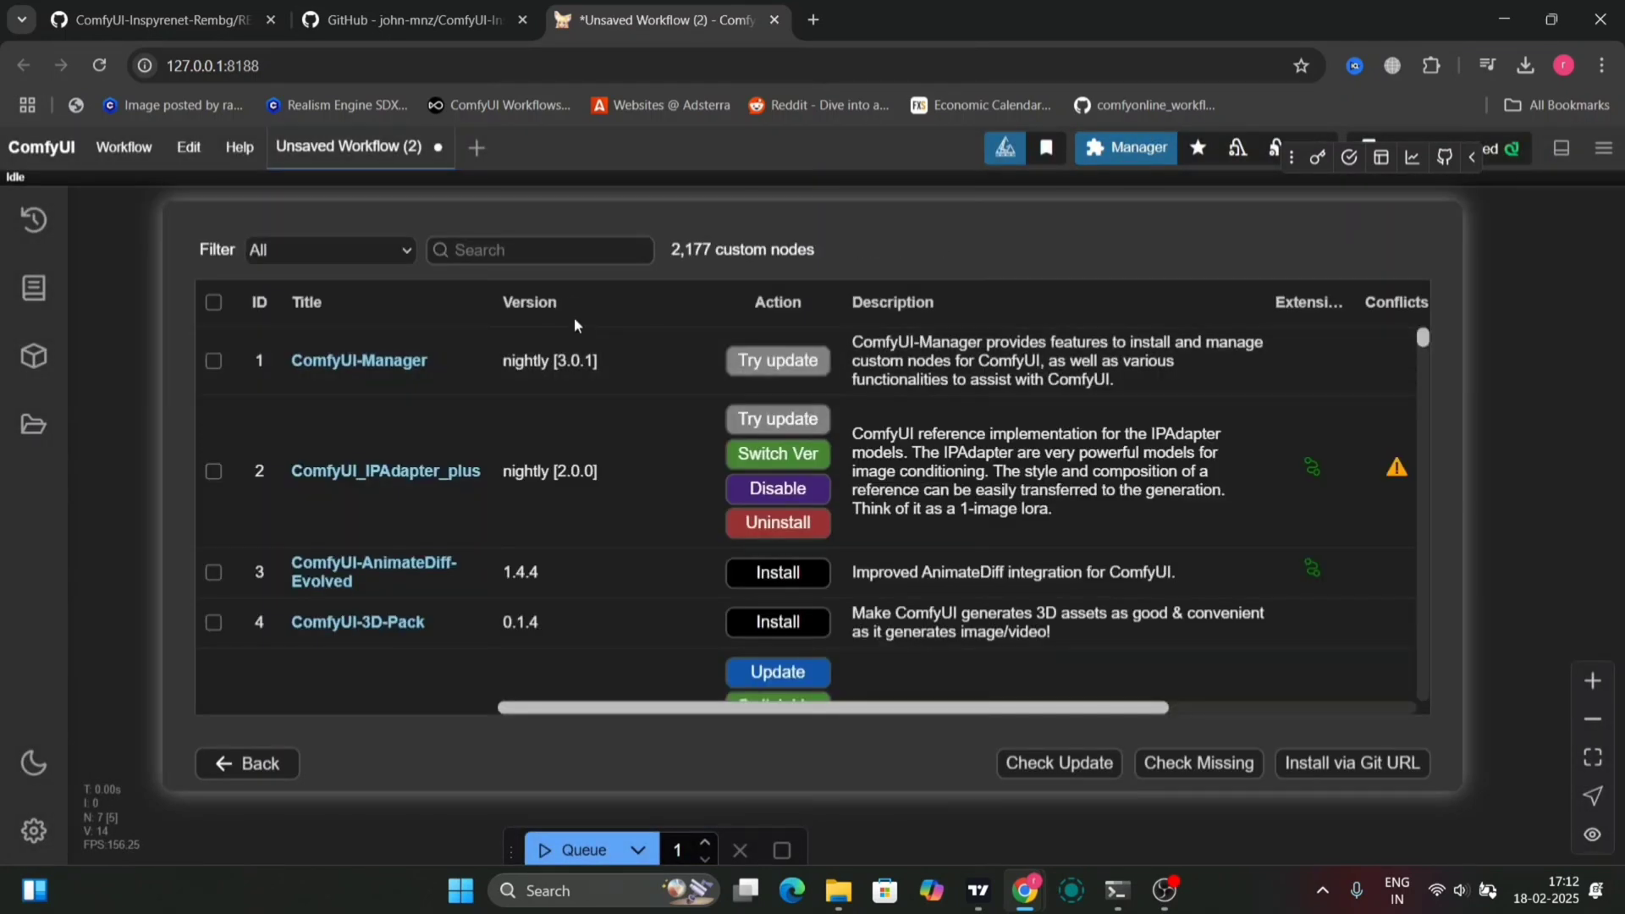
- Search the custom nodes for "inspy" and install the nightly version of ComfyUI-Inspyrenet-Rembg
{"action": "left_click", "coordinate": [557, 258]}
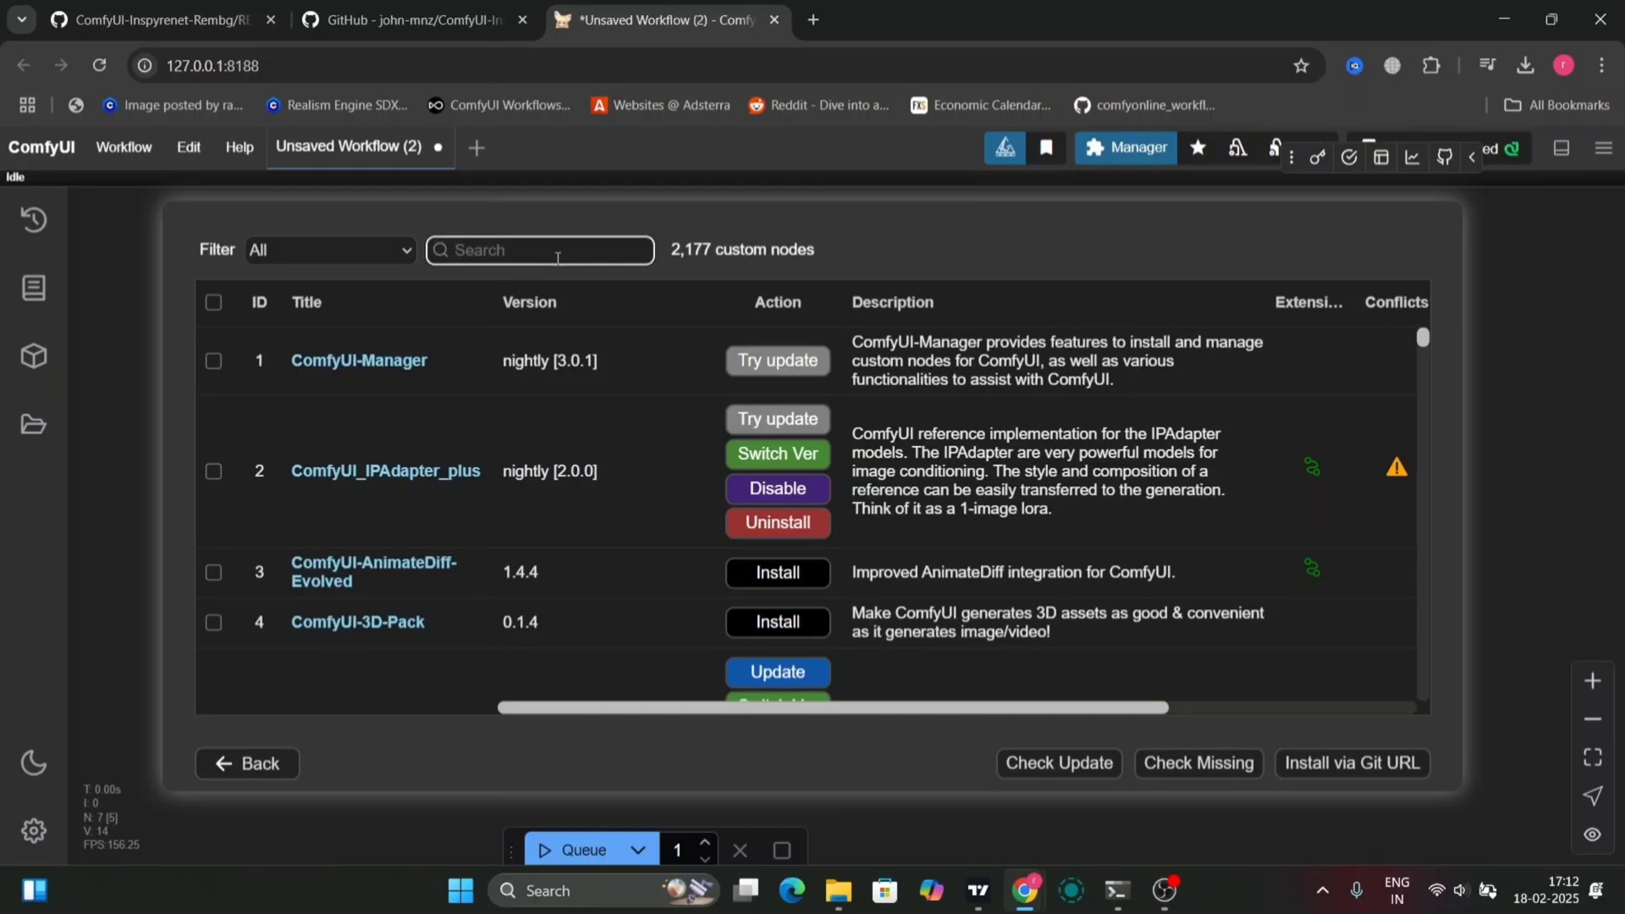
{"action": "type", "text": "in"}
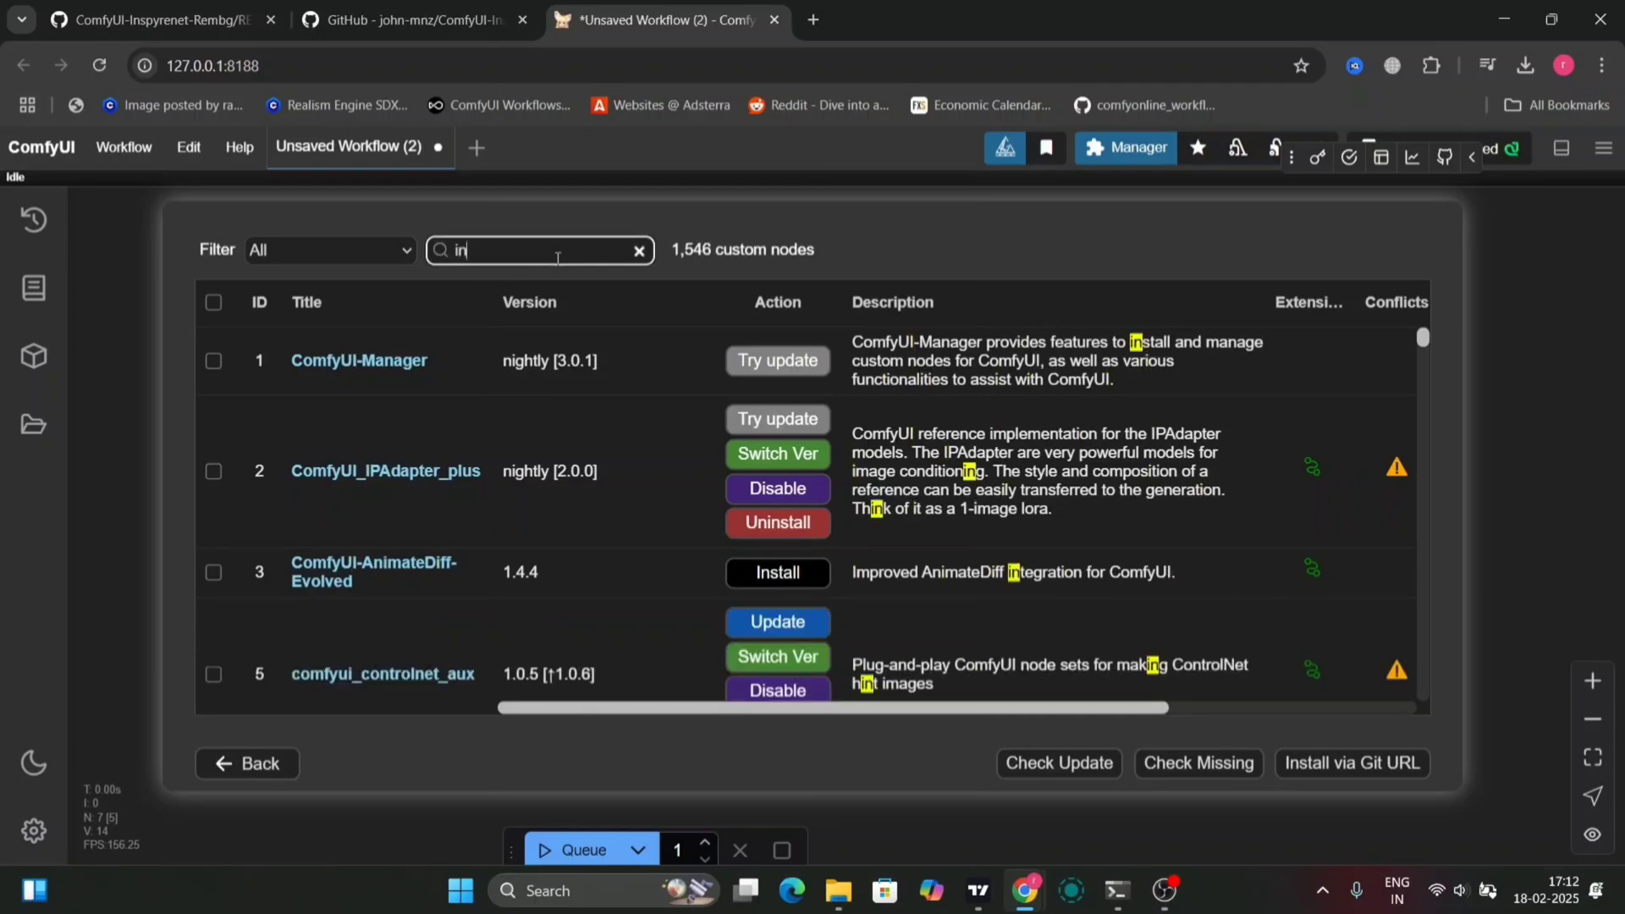
{"action": "type", "text": "spy"}
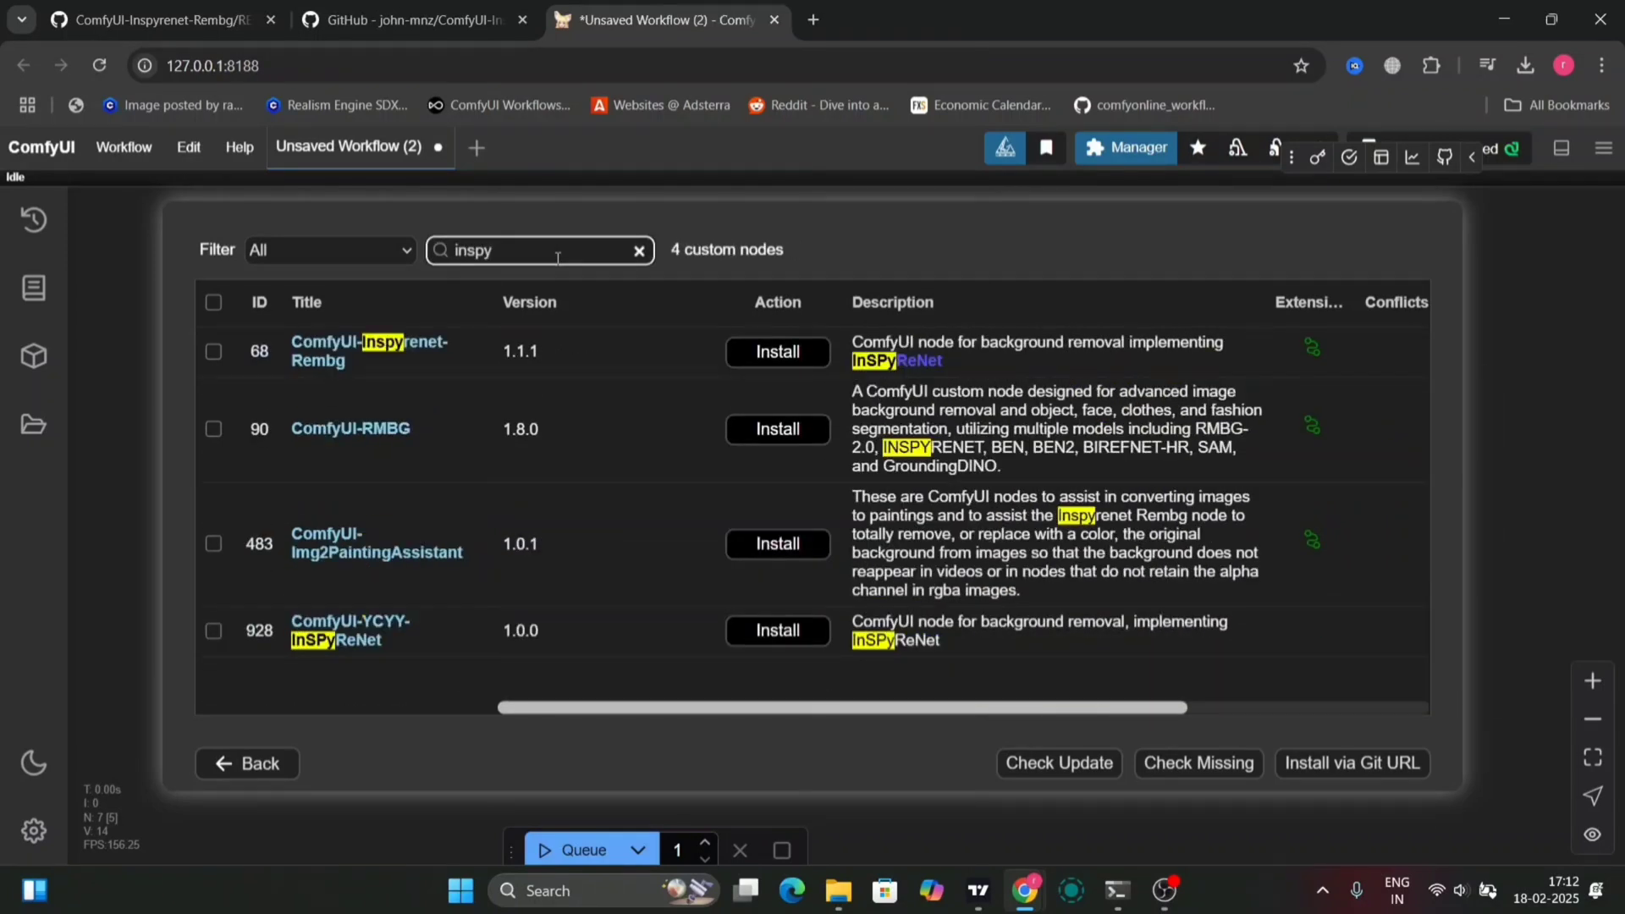
{"action": "left_click", "coordinate": [791, 357]}
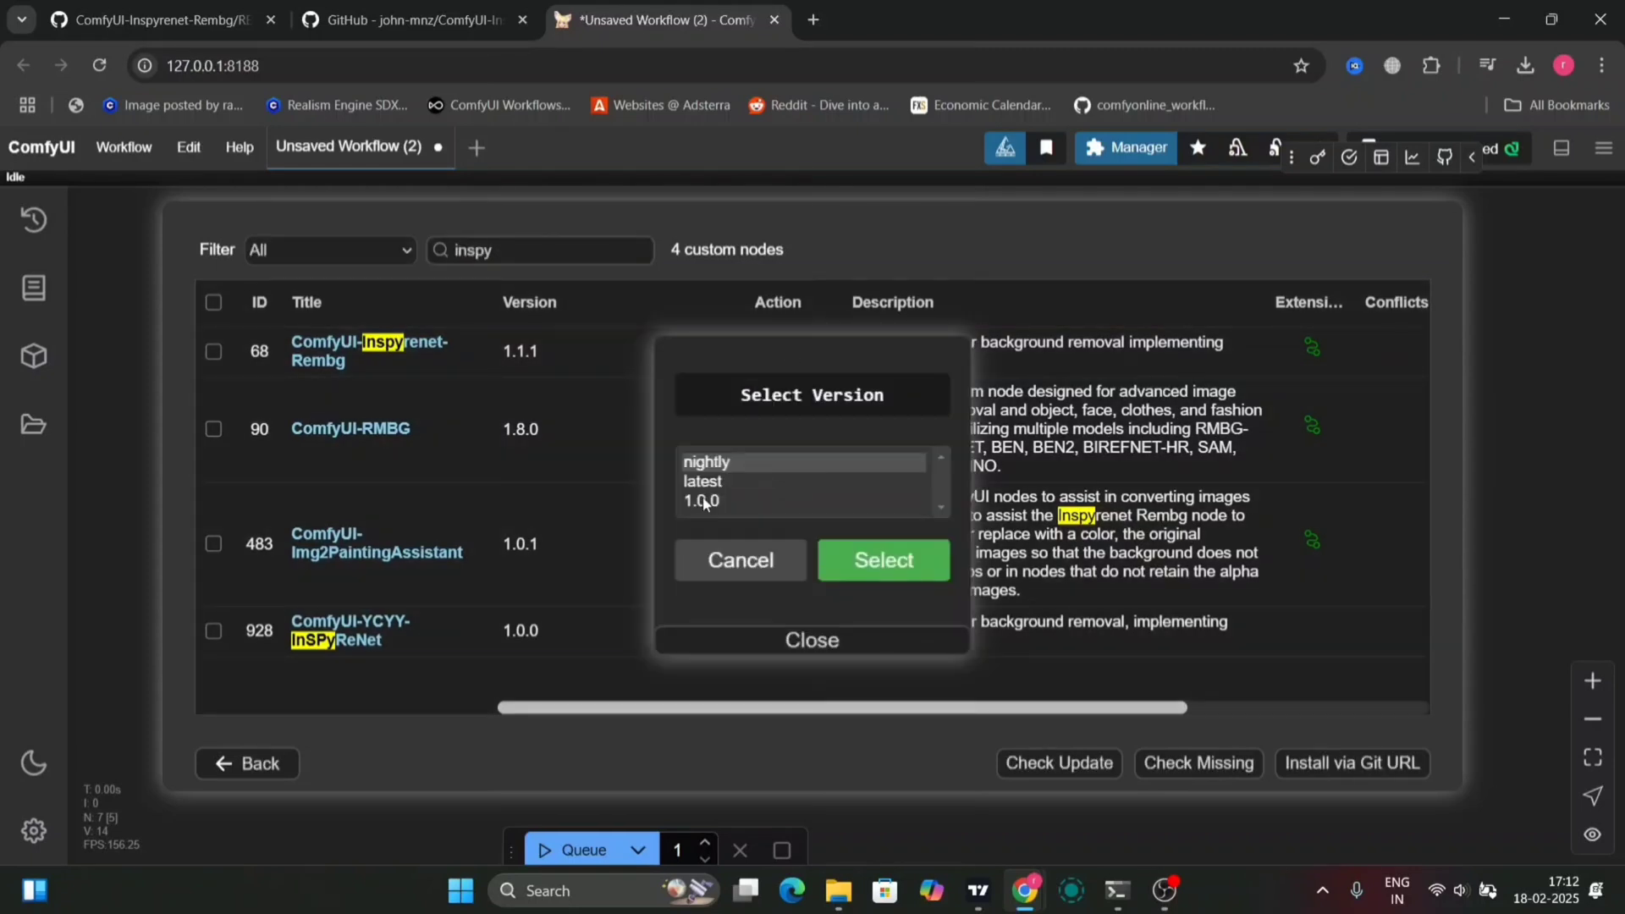
{"action": "left_click", "coordinate": [858, 565]}
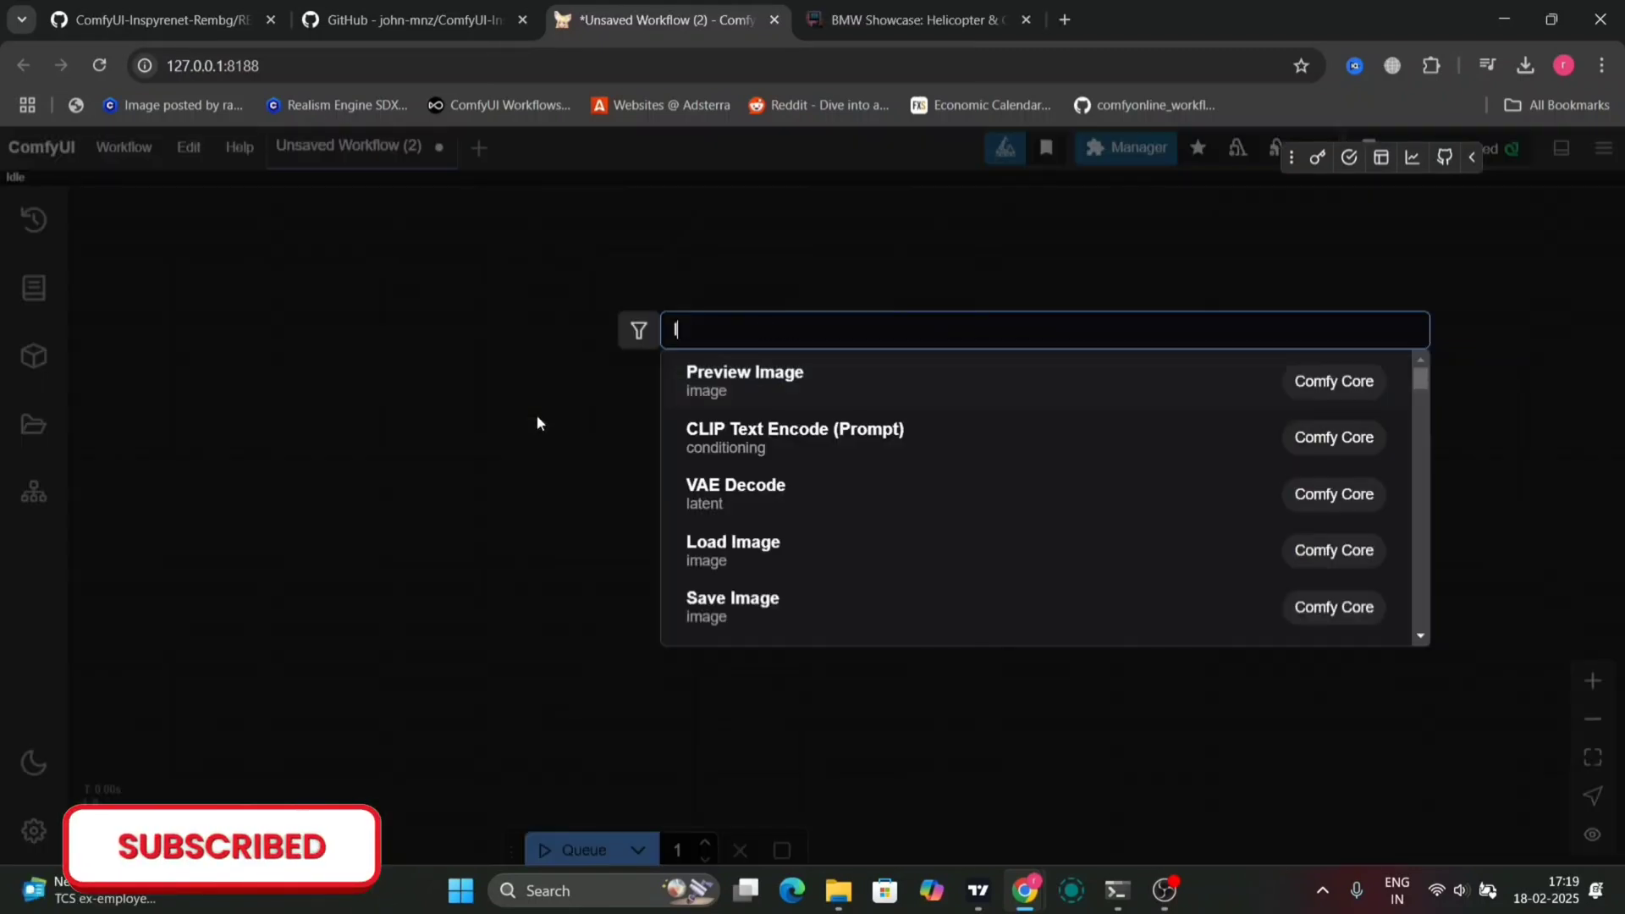
- Add a Load Image node and connect its IMAGE output to the image input of a new Inspyrenet Rembg node
{"action": "type", "text": "load"}
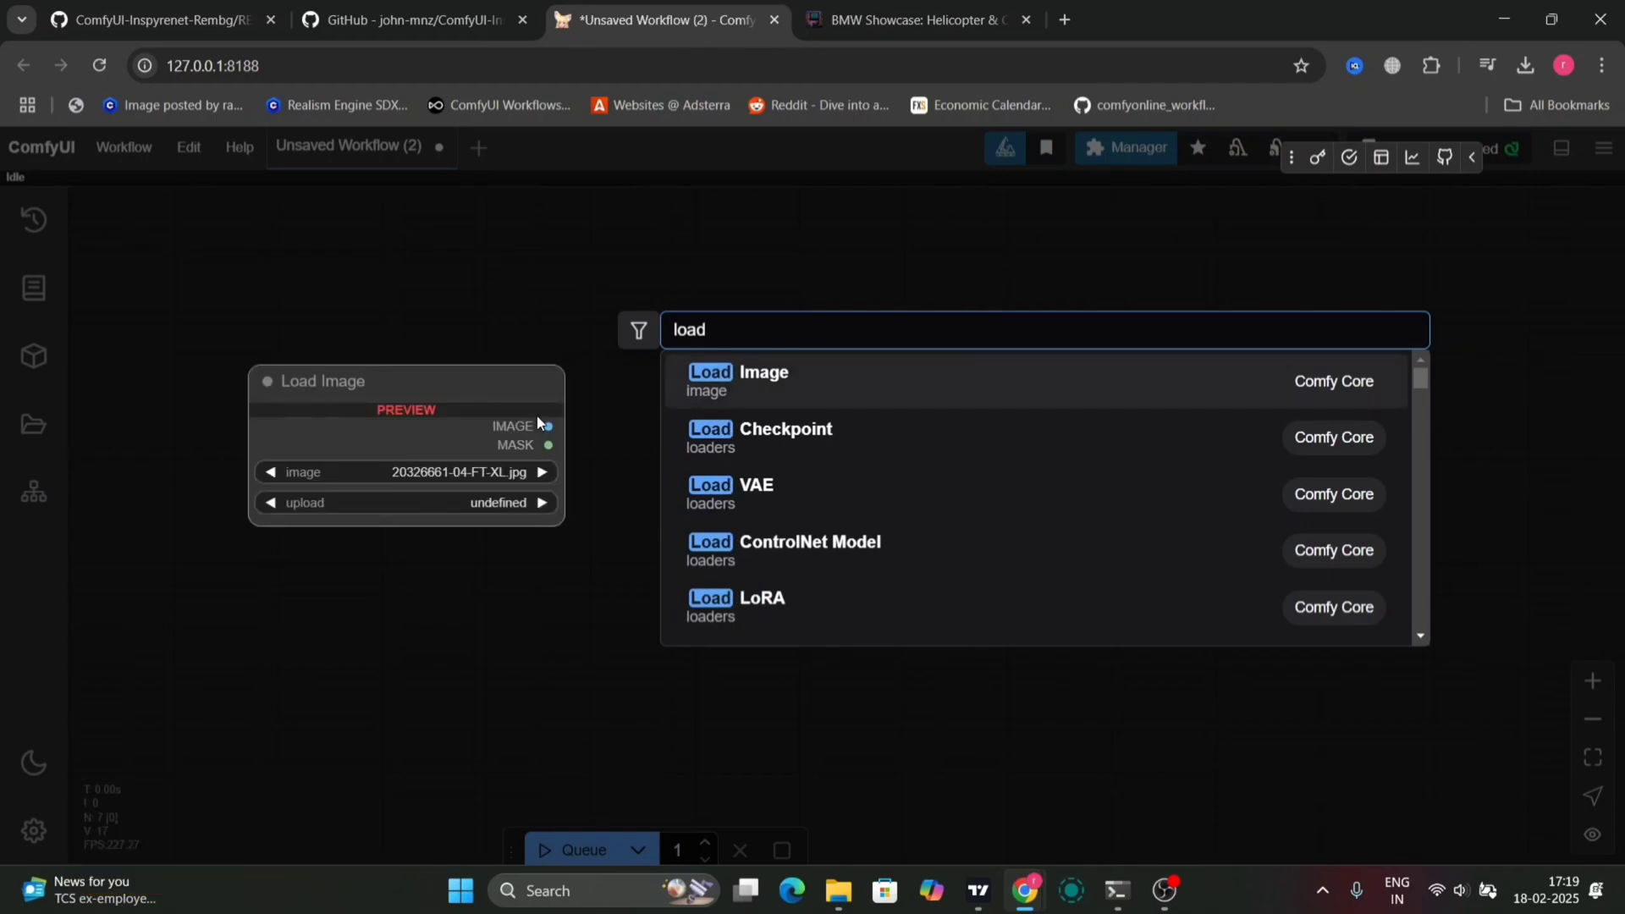
{"action": "left_click", "coordinate": [766, 378]}
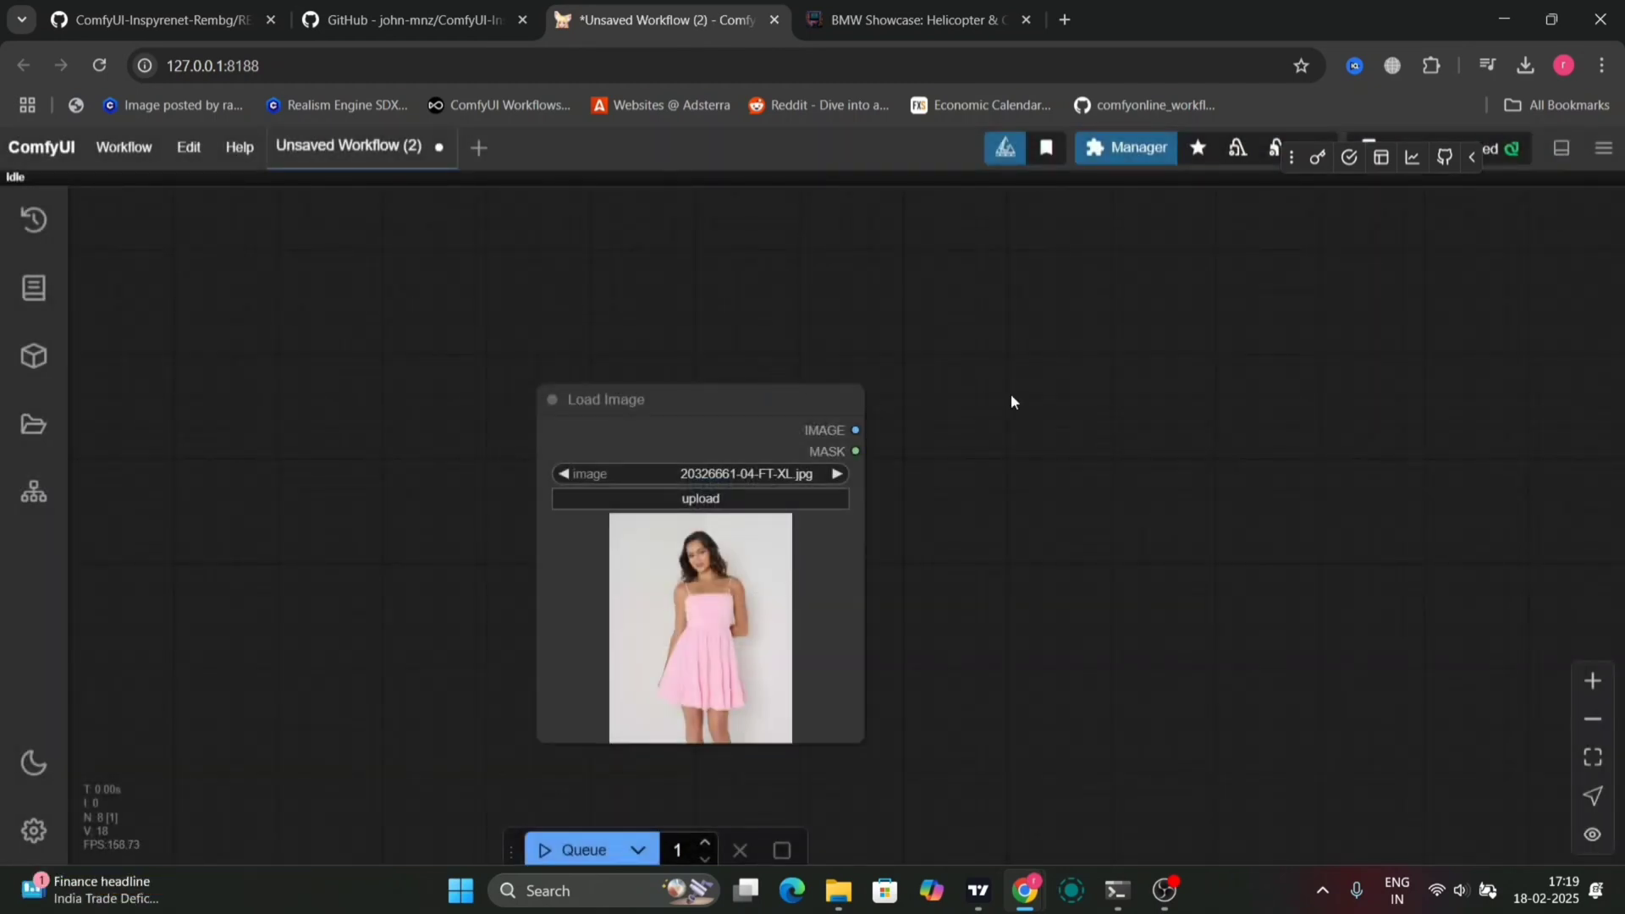
{"action": "double_click", "coordinate": [1139, 417]}
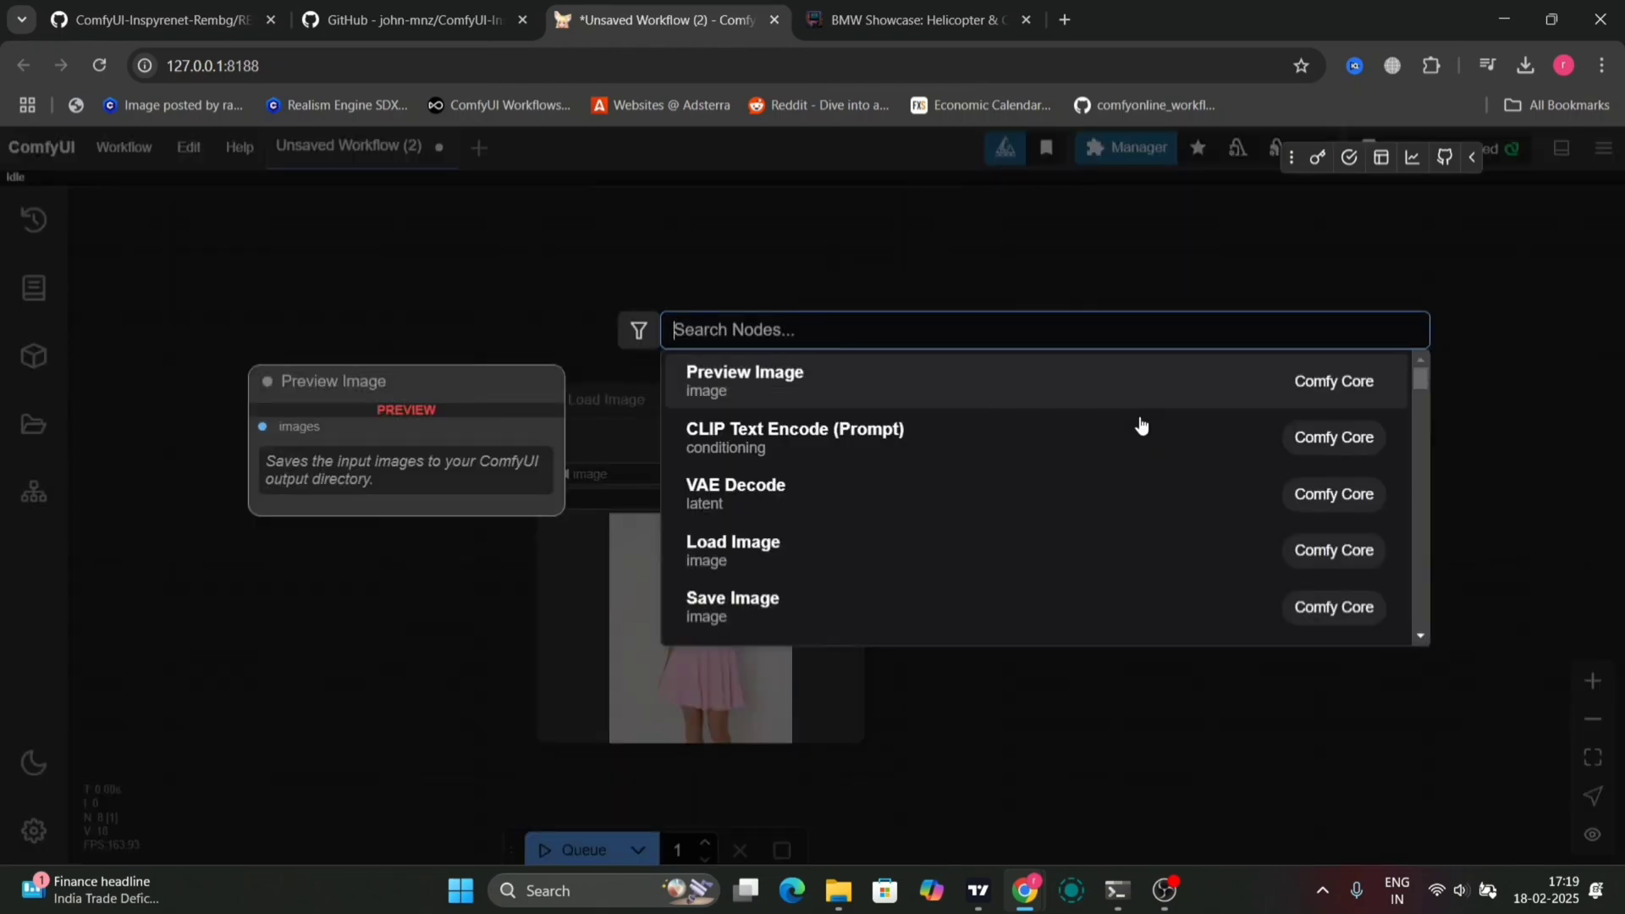
{"action": "type", "text": "inspyh"}
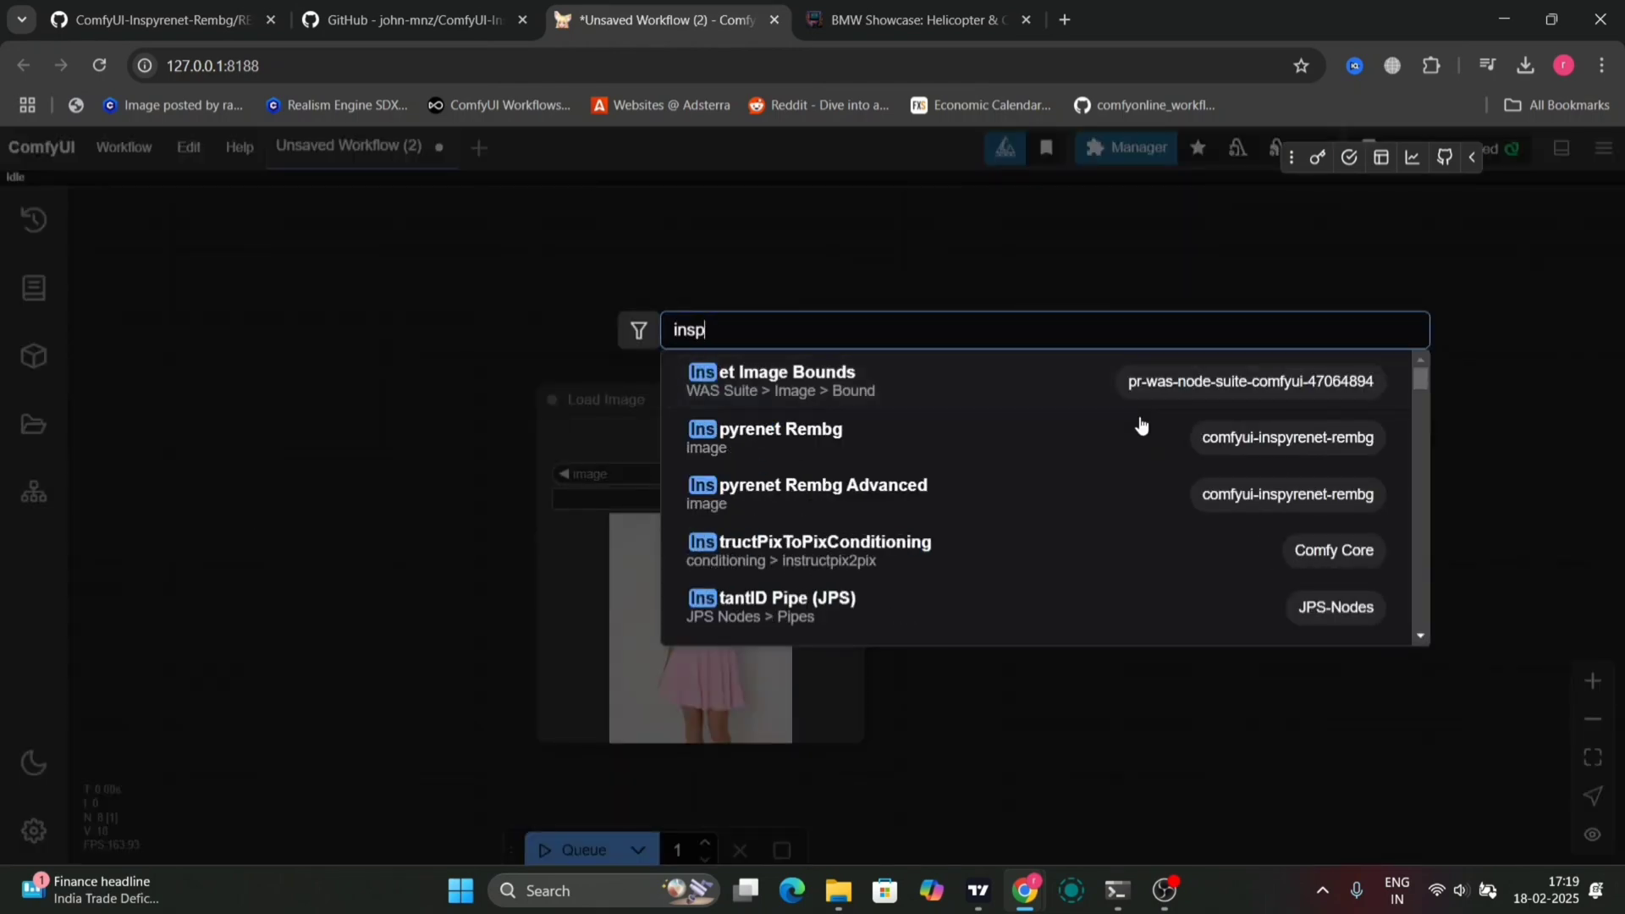
{"action": "left_click", "coordinate": [1073, 391]}
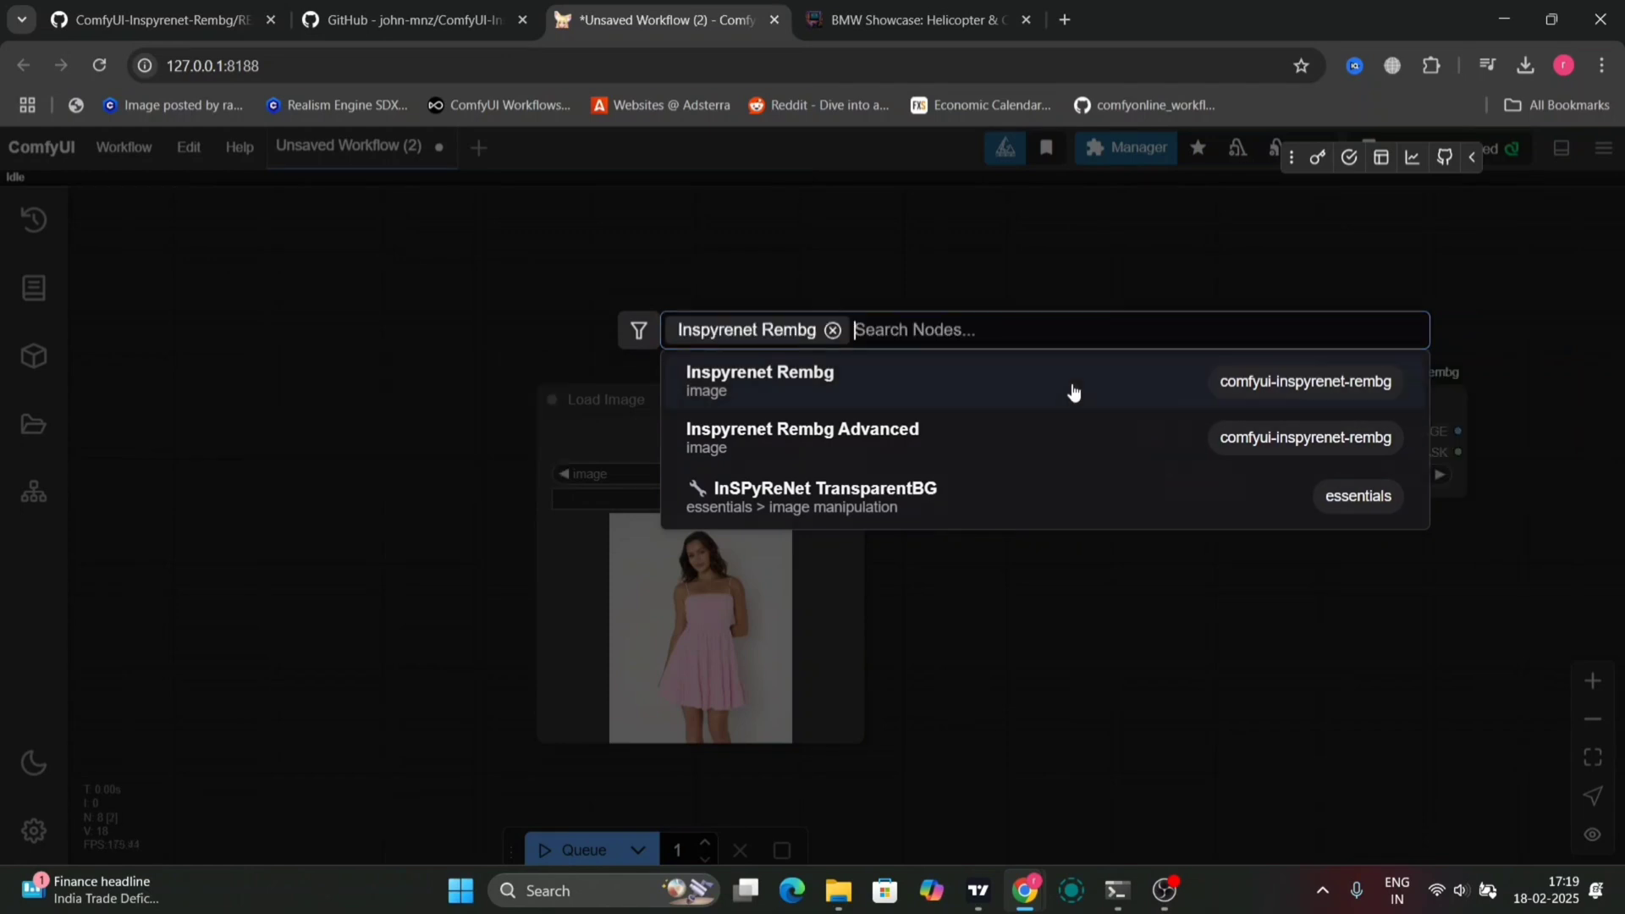
{"action": "left_click_drag", "start_coordinate": [855, 430], "coordinate": [1150, 431]}
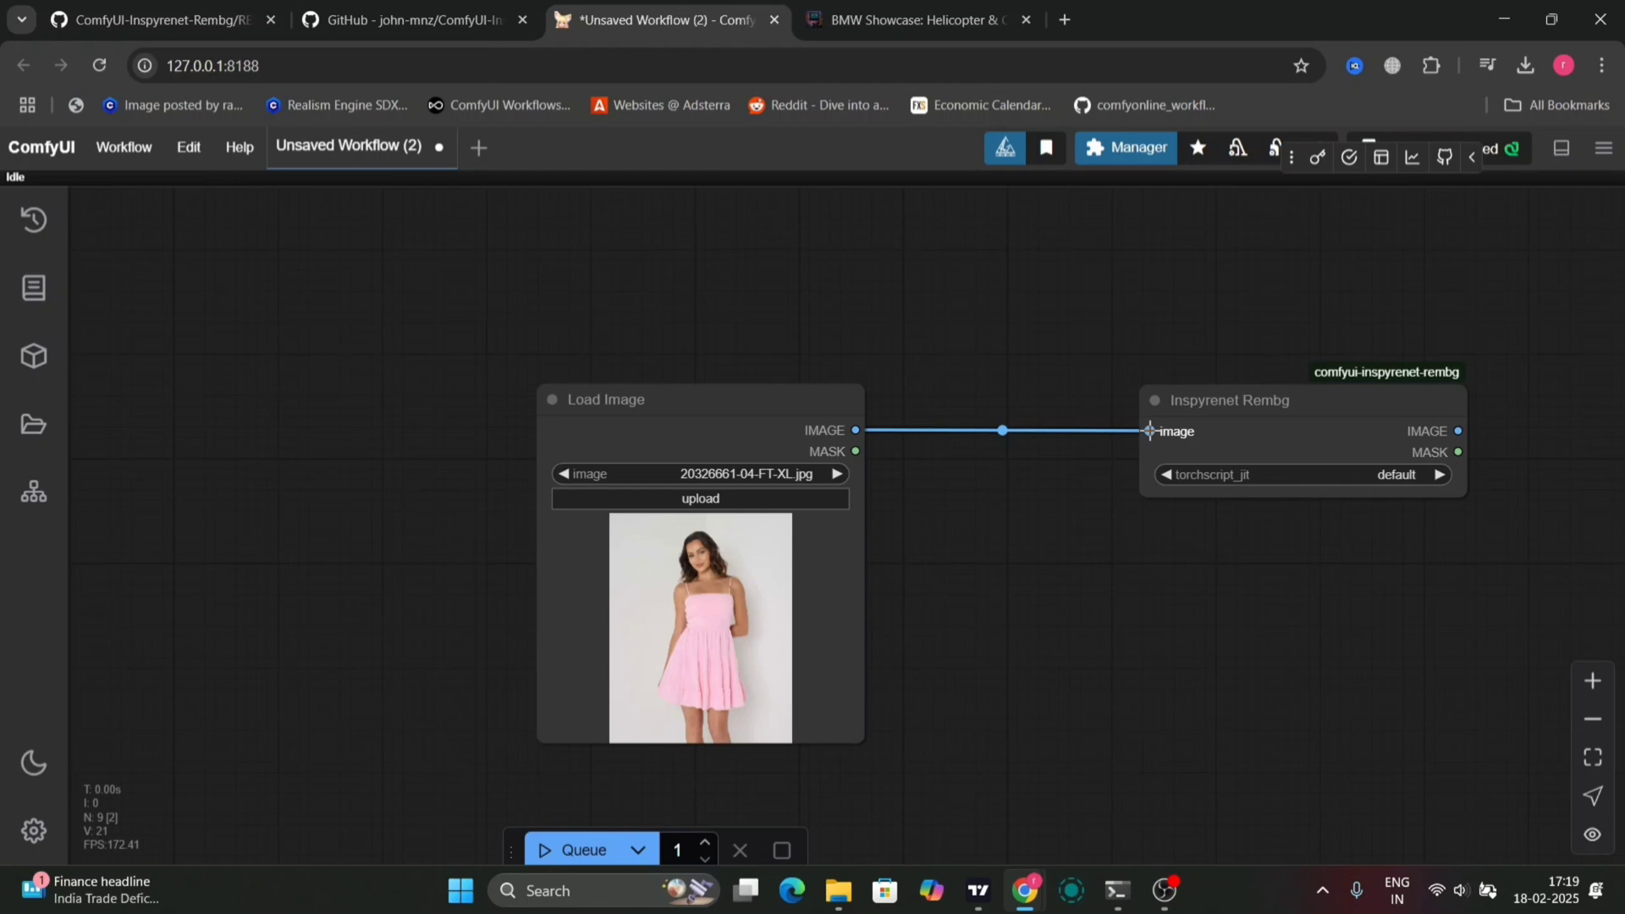
- Add a Convert Mask to Image node and feed it from the Inspyrenet Rembg node's MASK output
{"action": "left_click_drag", "start_coordinate": [1428, 318], "coordinate": [796, 300]}
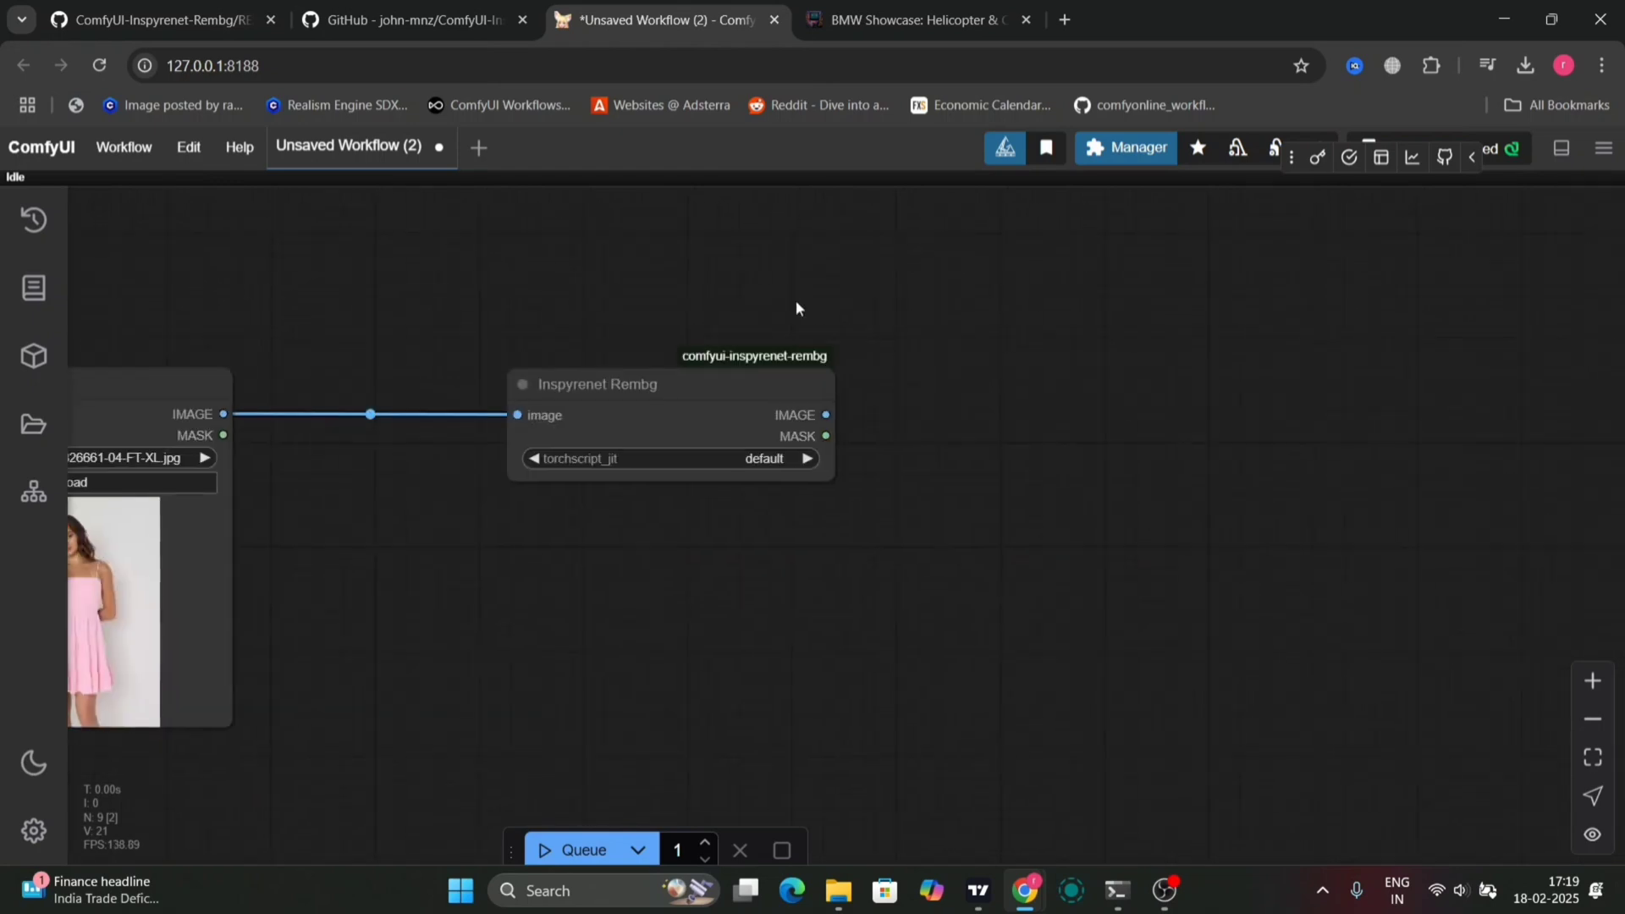
{"action": "left_click_drag", "start_coordinate": [825, 436], "coordinate": [1132, 570]}
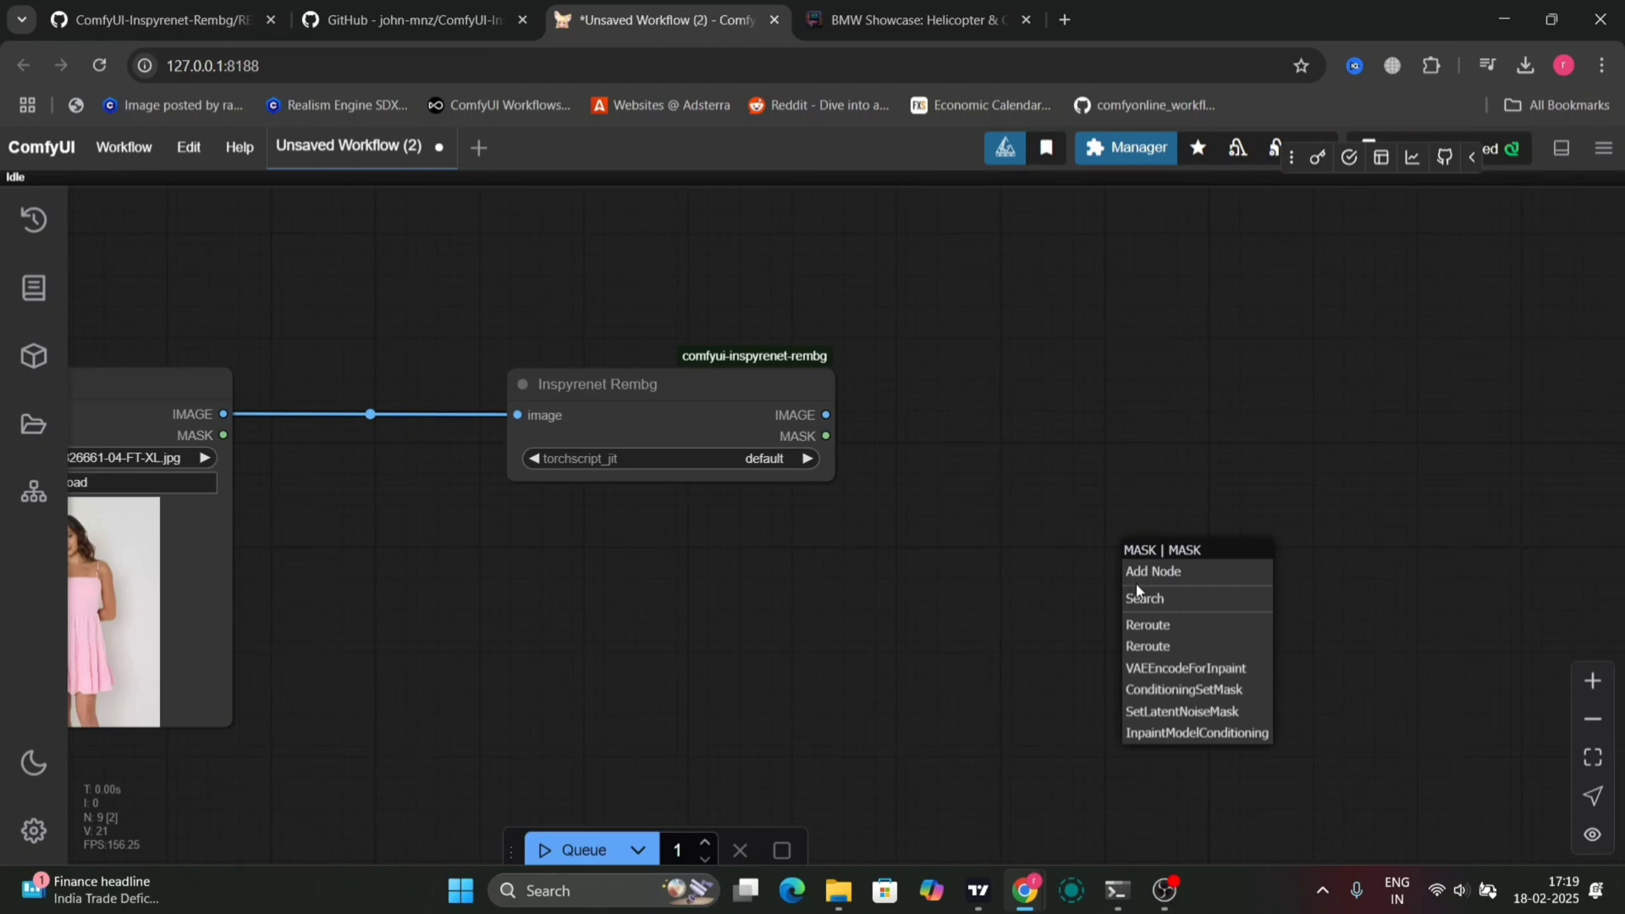
{"action": "left_click", "coordinate": [1057, 575]}
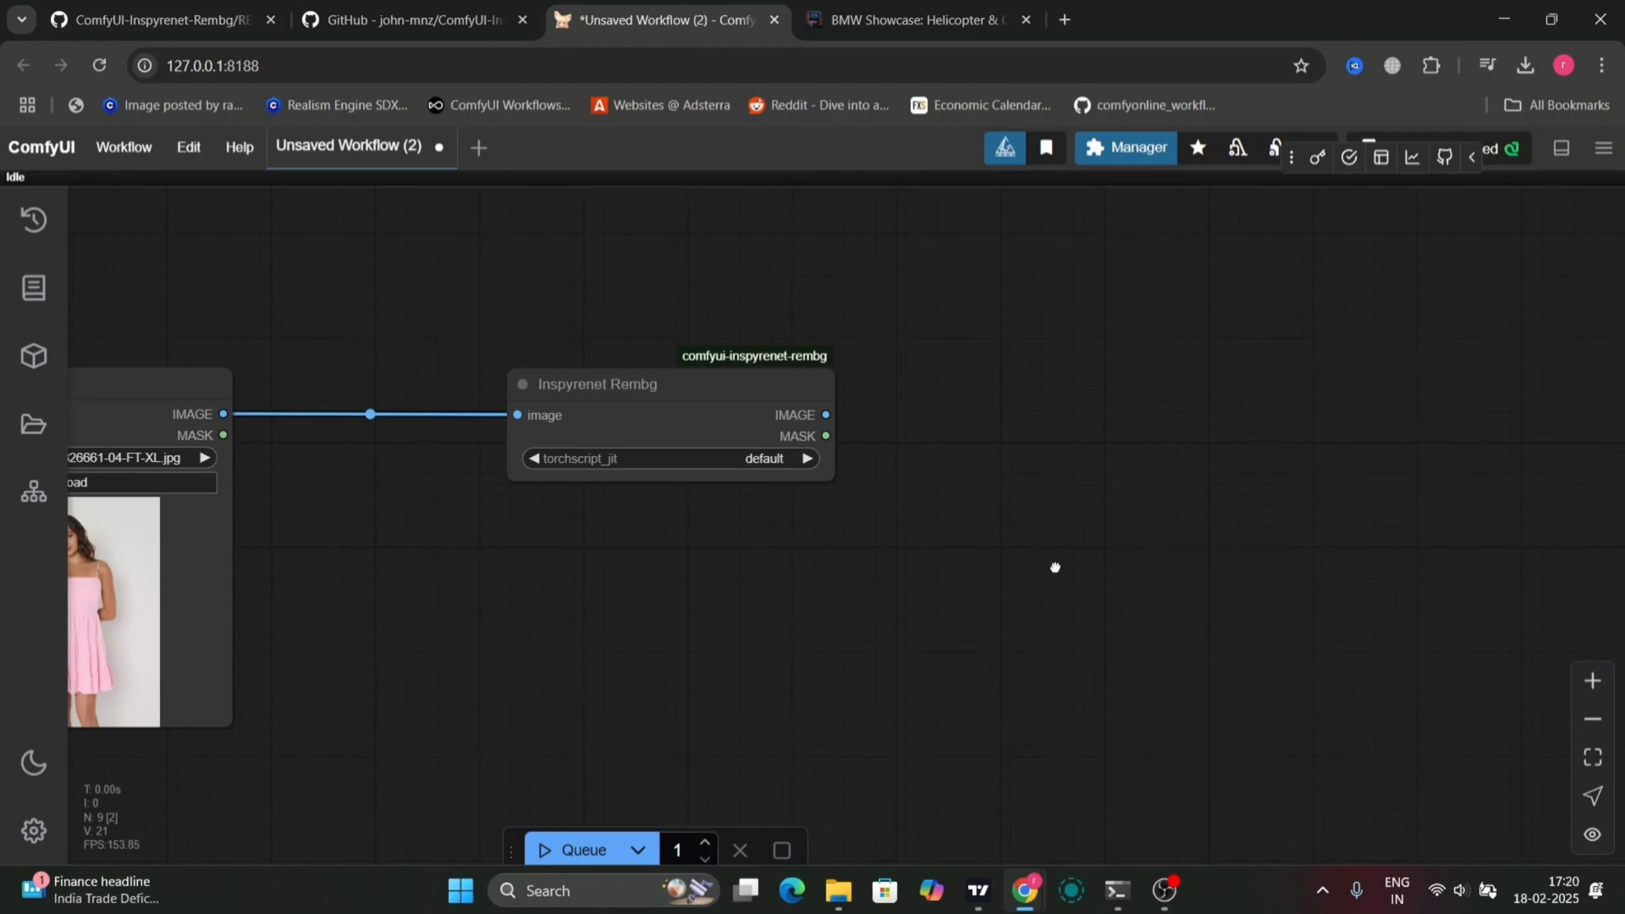
{"action": "double_click", "coordinate": [1055, 568]}
{"action": "type", "text": "convert"}
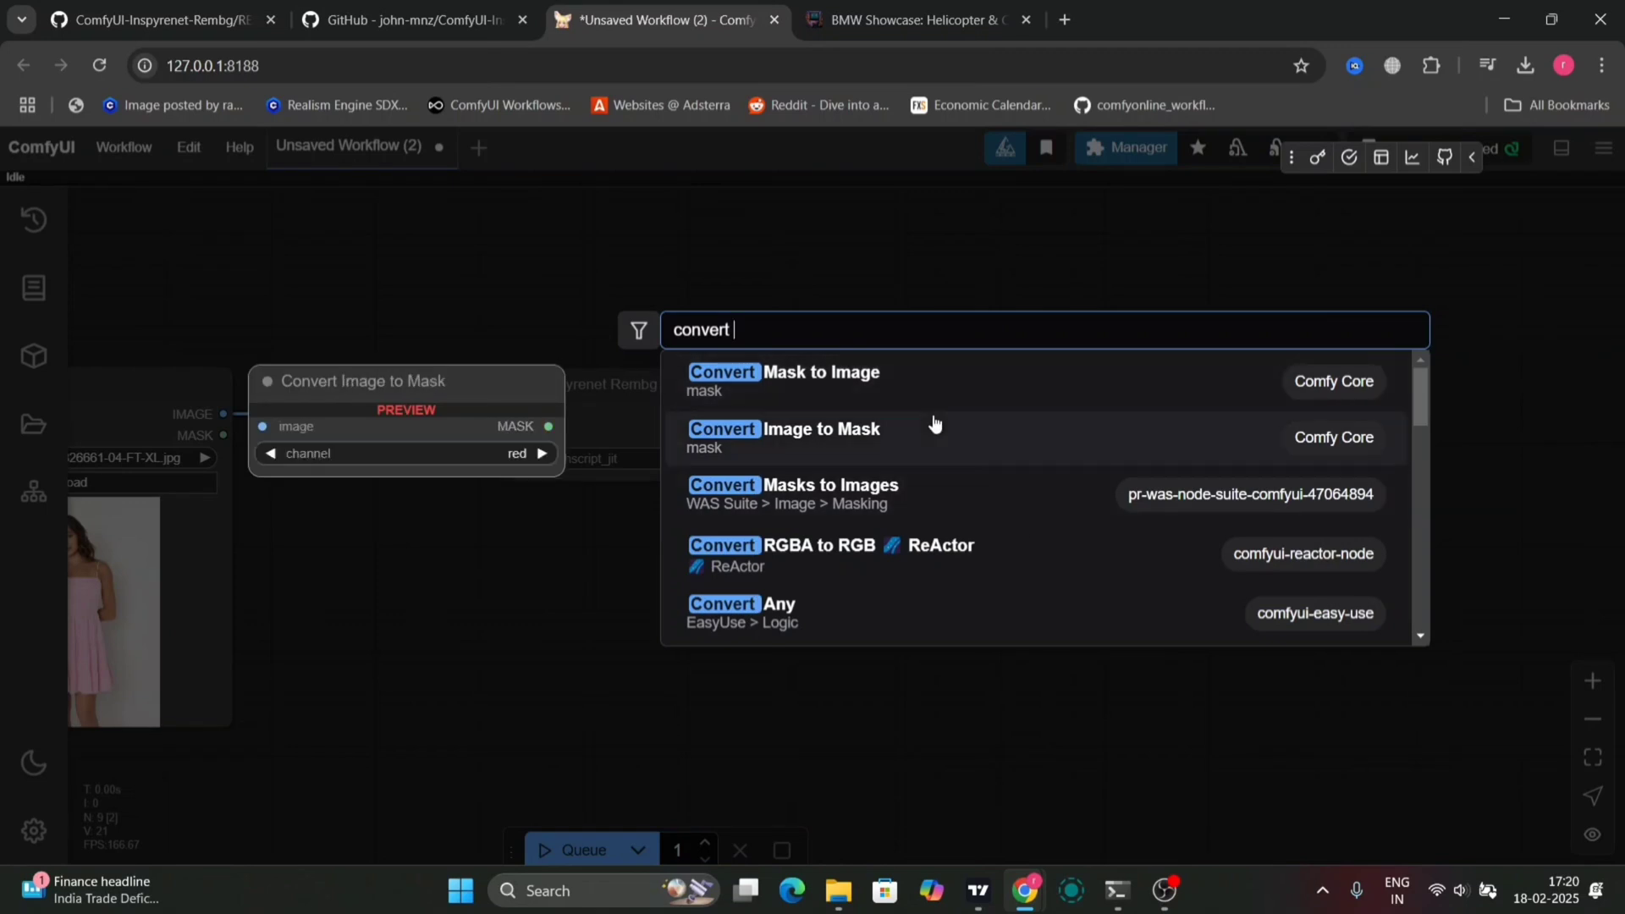
{"action": "left_click", "coordinate": [902, 377]}
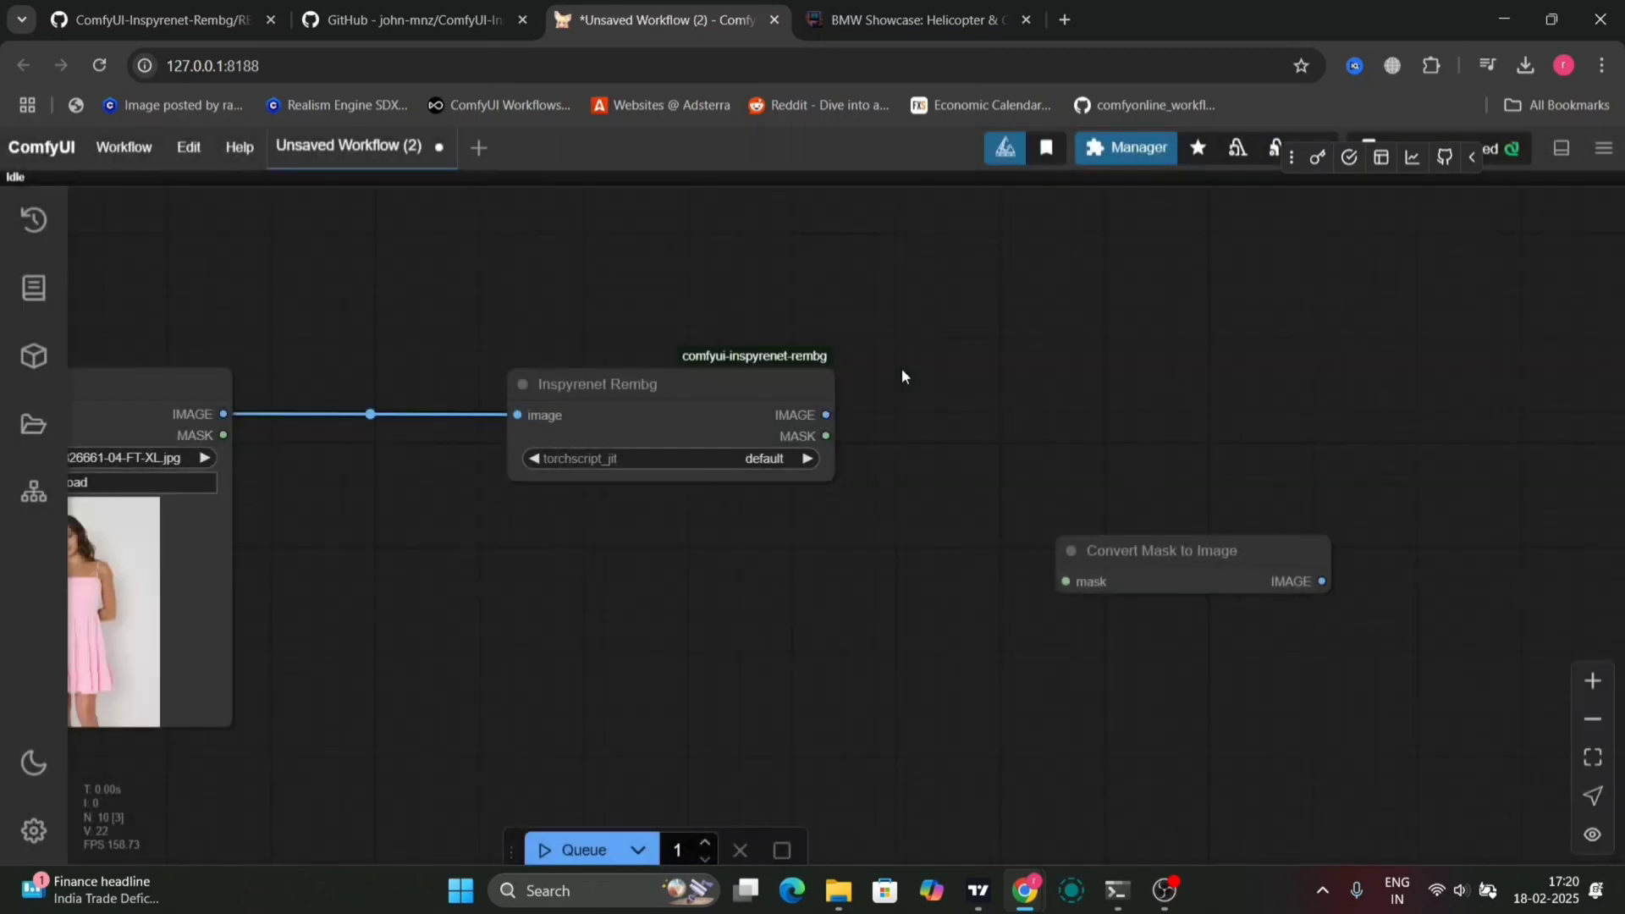
{"action": "left_click_drag", "start_coordinate": [1065, 581], "coordinate": [1076, 258]}
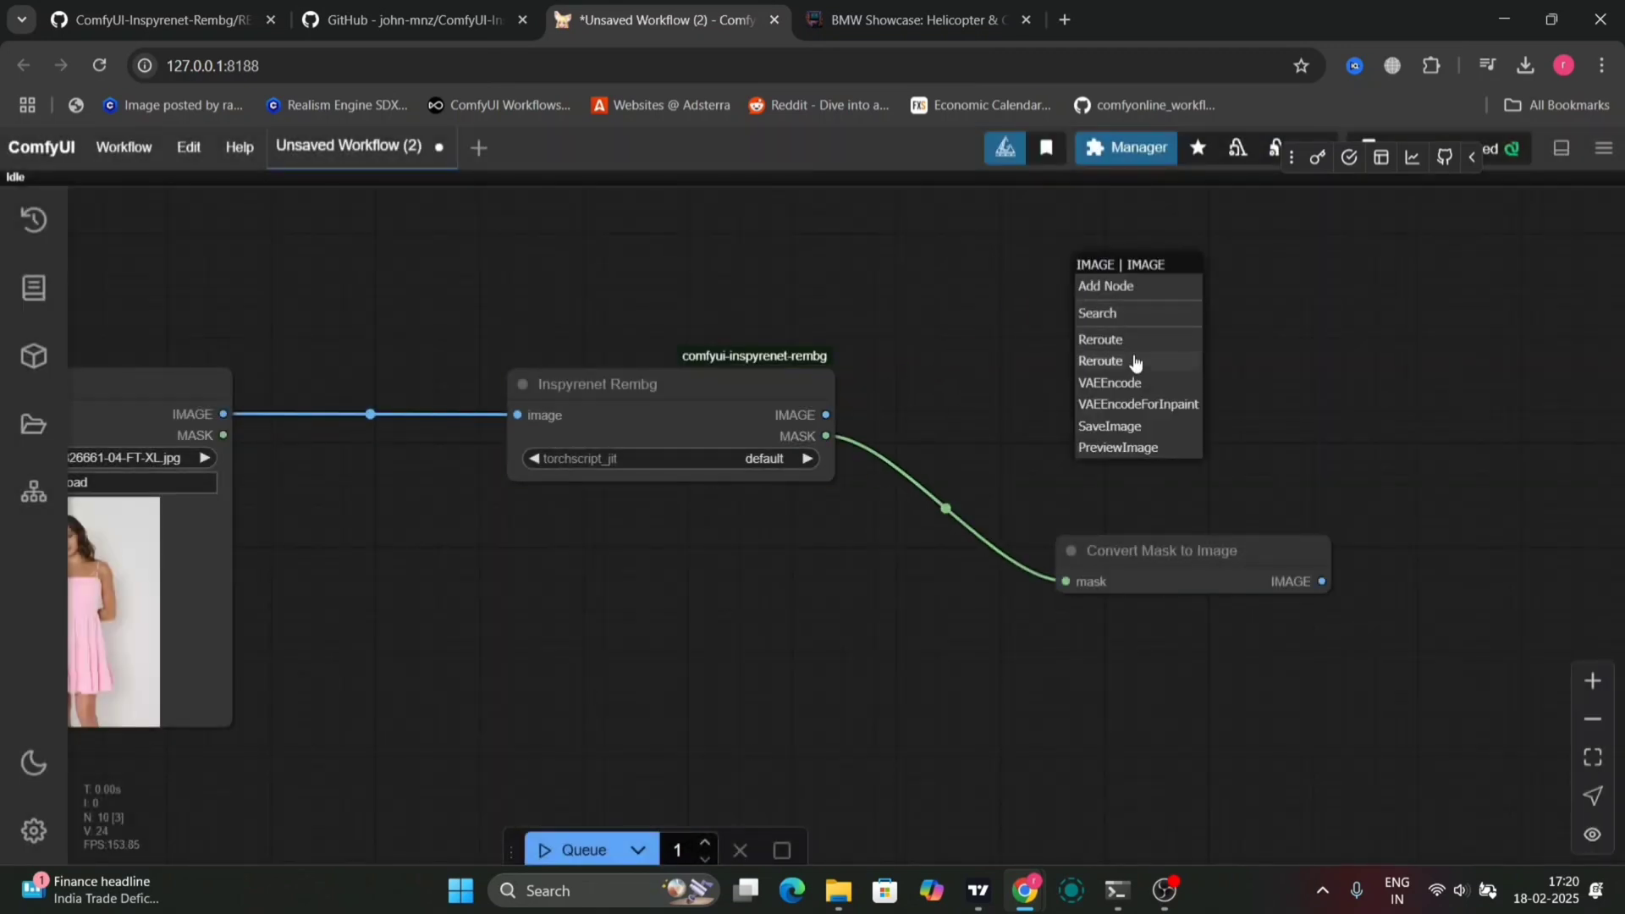
- Attach a Save Image node to Inspyrenet Rembg's IMAGE output and a Preview Image node to the Convert Mask to Image output
{"action": "left_click", "coordinate": [1117, 425]}
{"action": "left_click_drag", "start_coordinate": [1321, 582], "coordinate": [1420, 461]}
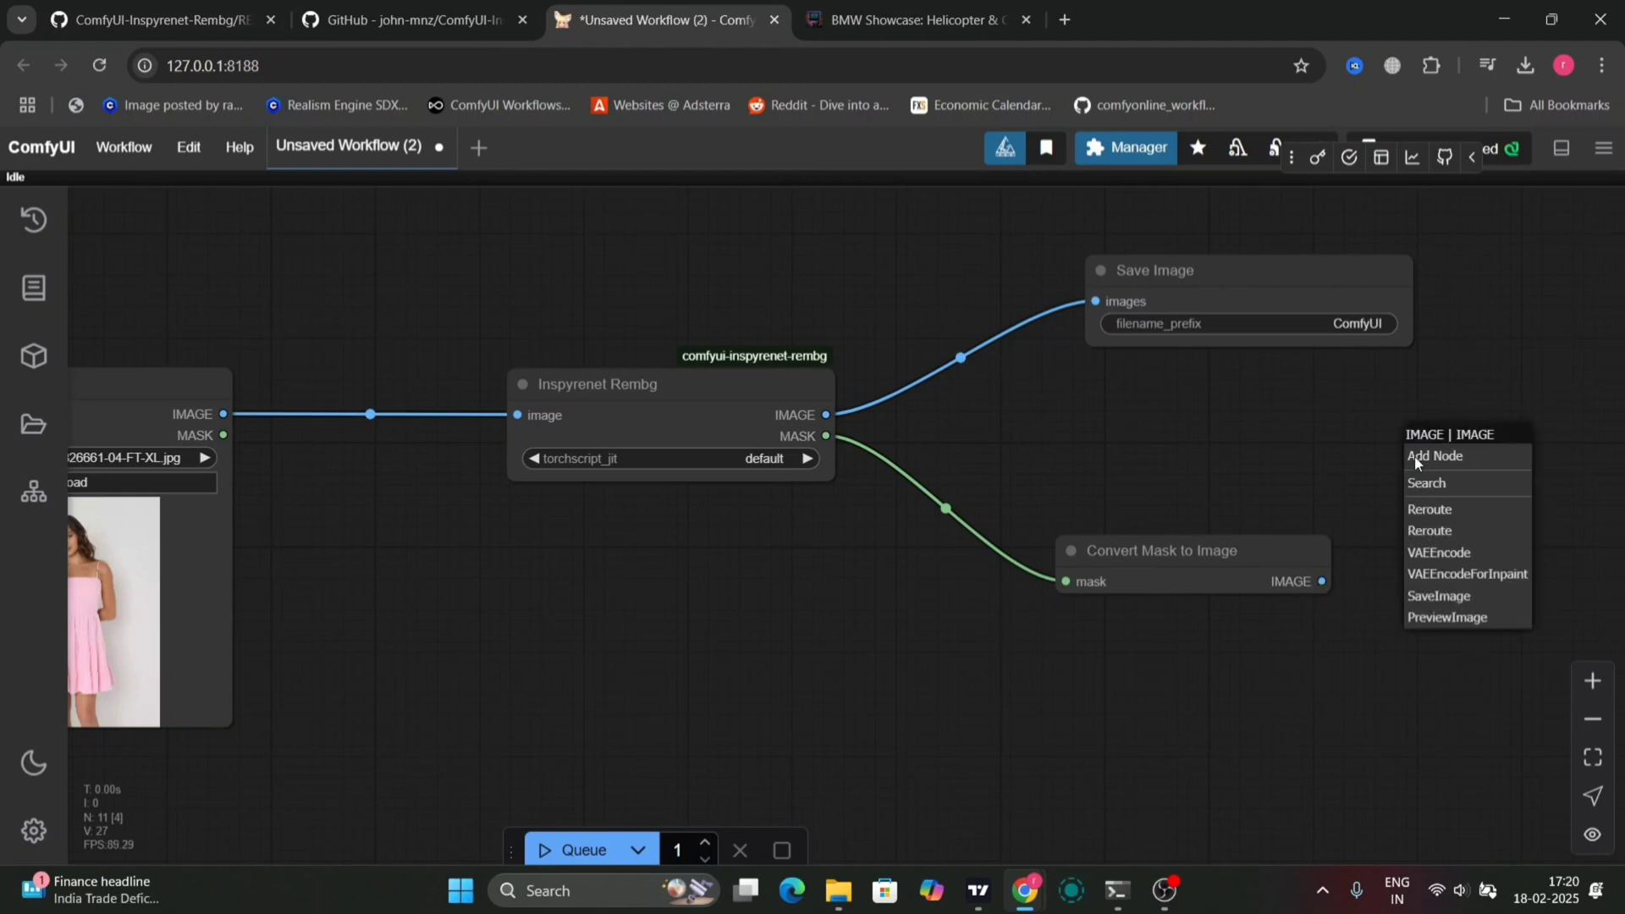
{"action": "left_click", "coordinate": [1443, 620]}
{"action": "left_click_drag", "start_coordinate": [1250, 542], "coordinate": [1125, 504]}
{"action": "scroll", "coordinate": [564, 653], "scroll_direction": "down", "scroll_amount": 1}
- Upload the Naruto image from Downloads into the Load Image node and enlarge the node
{"action": "left_click", "coordinate": [188, 499]}
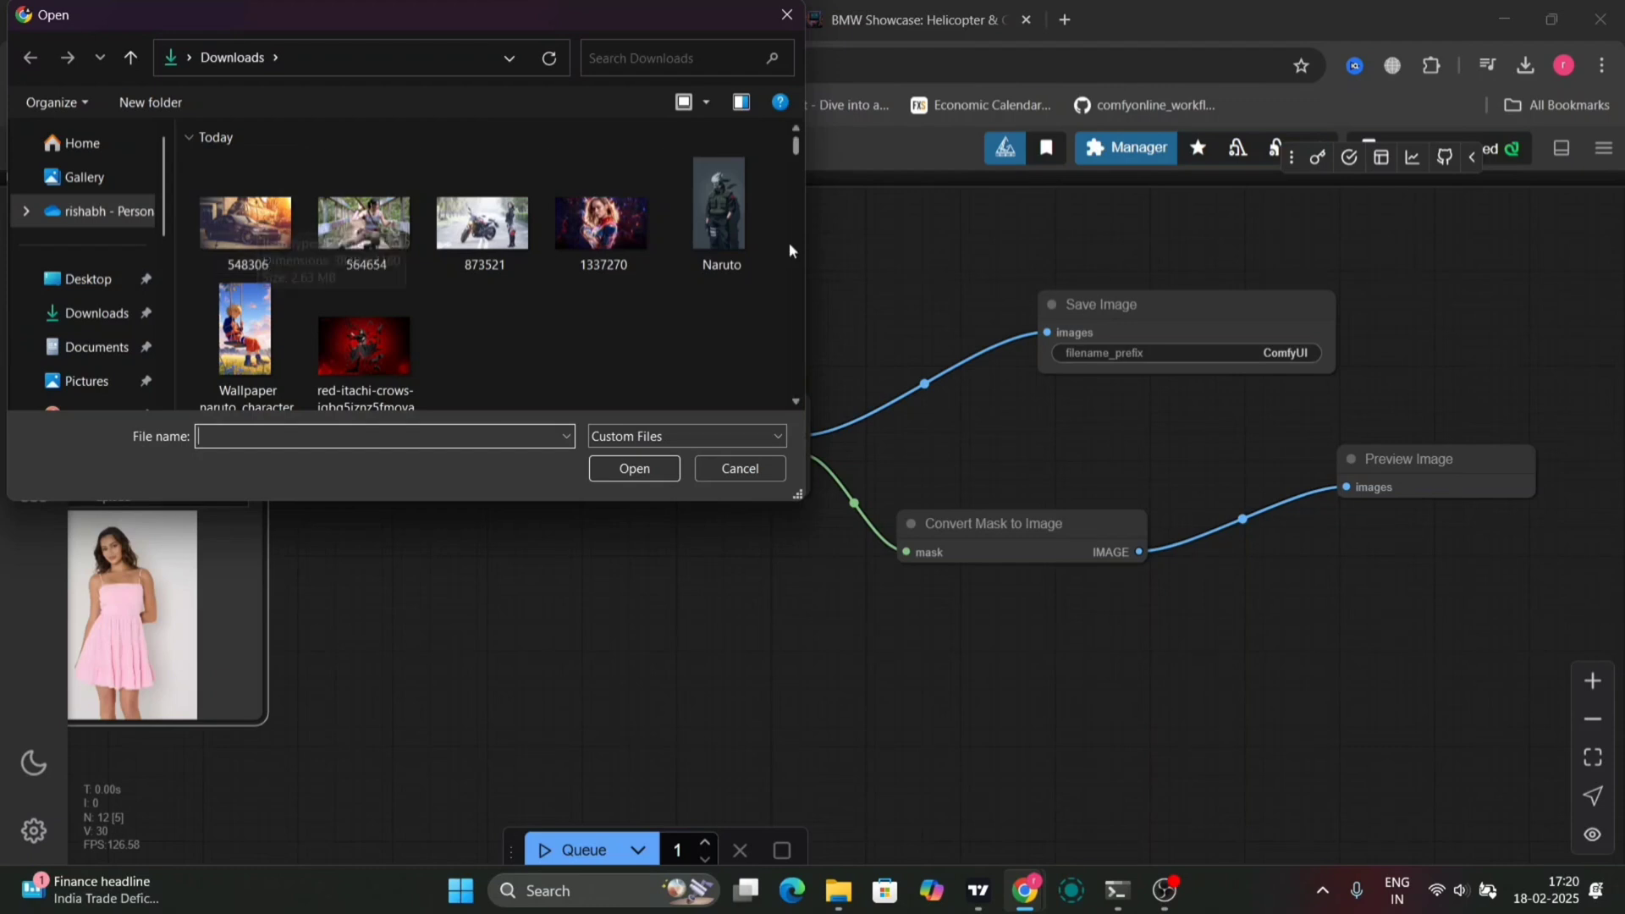
{"action": "double_click", "coordinate": [749, 242]}
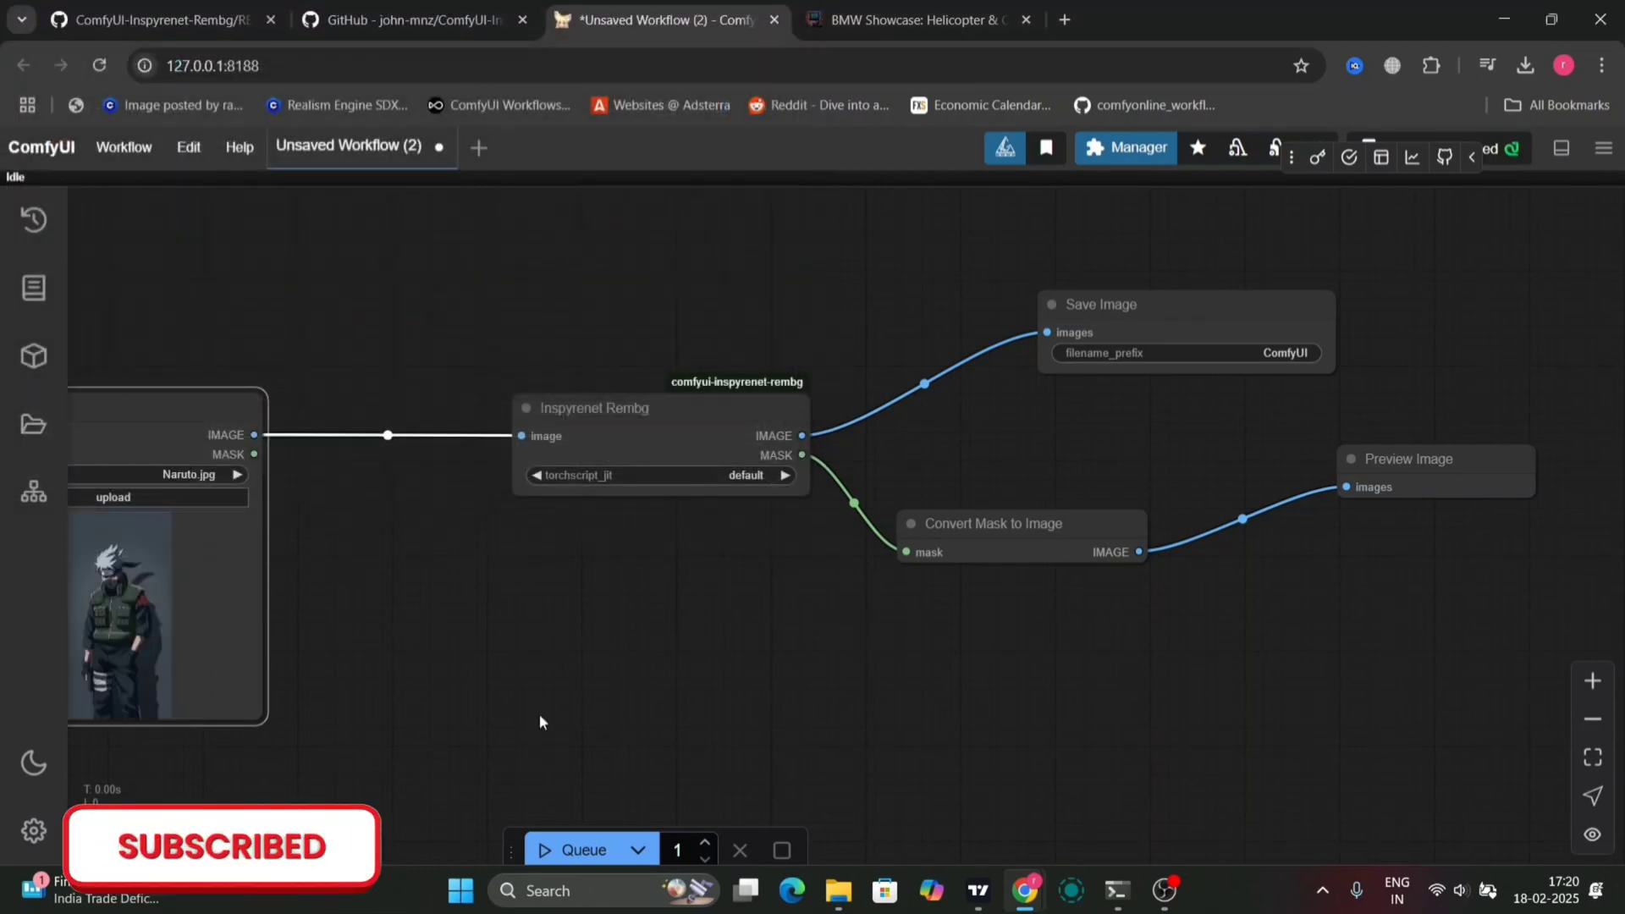
{"action": "left_click_drag", "start_coordinate": [252, 719], "coordinate": [412, 863]}
{"action": "scroll", "coordinate": [589, 633], "scroll_direction": "down", "scroll_amount": 5}
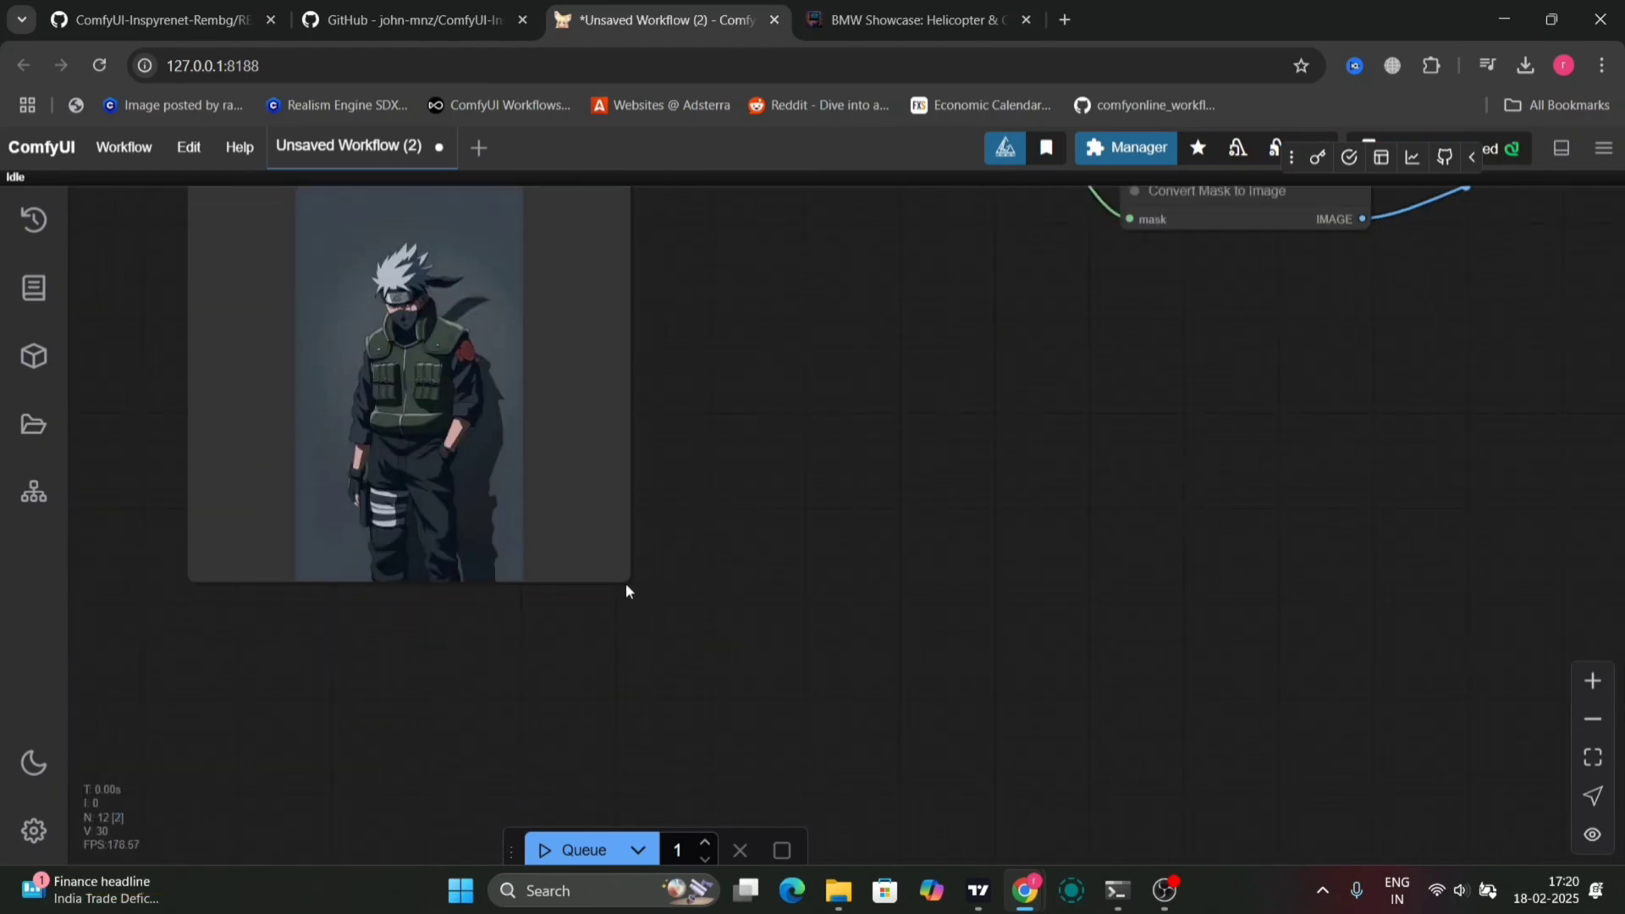
- Resize the Load Image node to fit its portrait picture, and run the workflow while checking its progress in the console
{"action": "left_click_drag", "start_coordinate": [623, 584], "coordinate": [555, 796]}
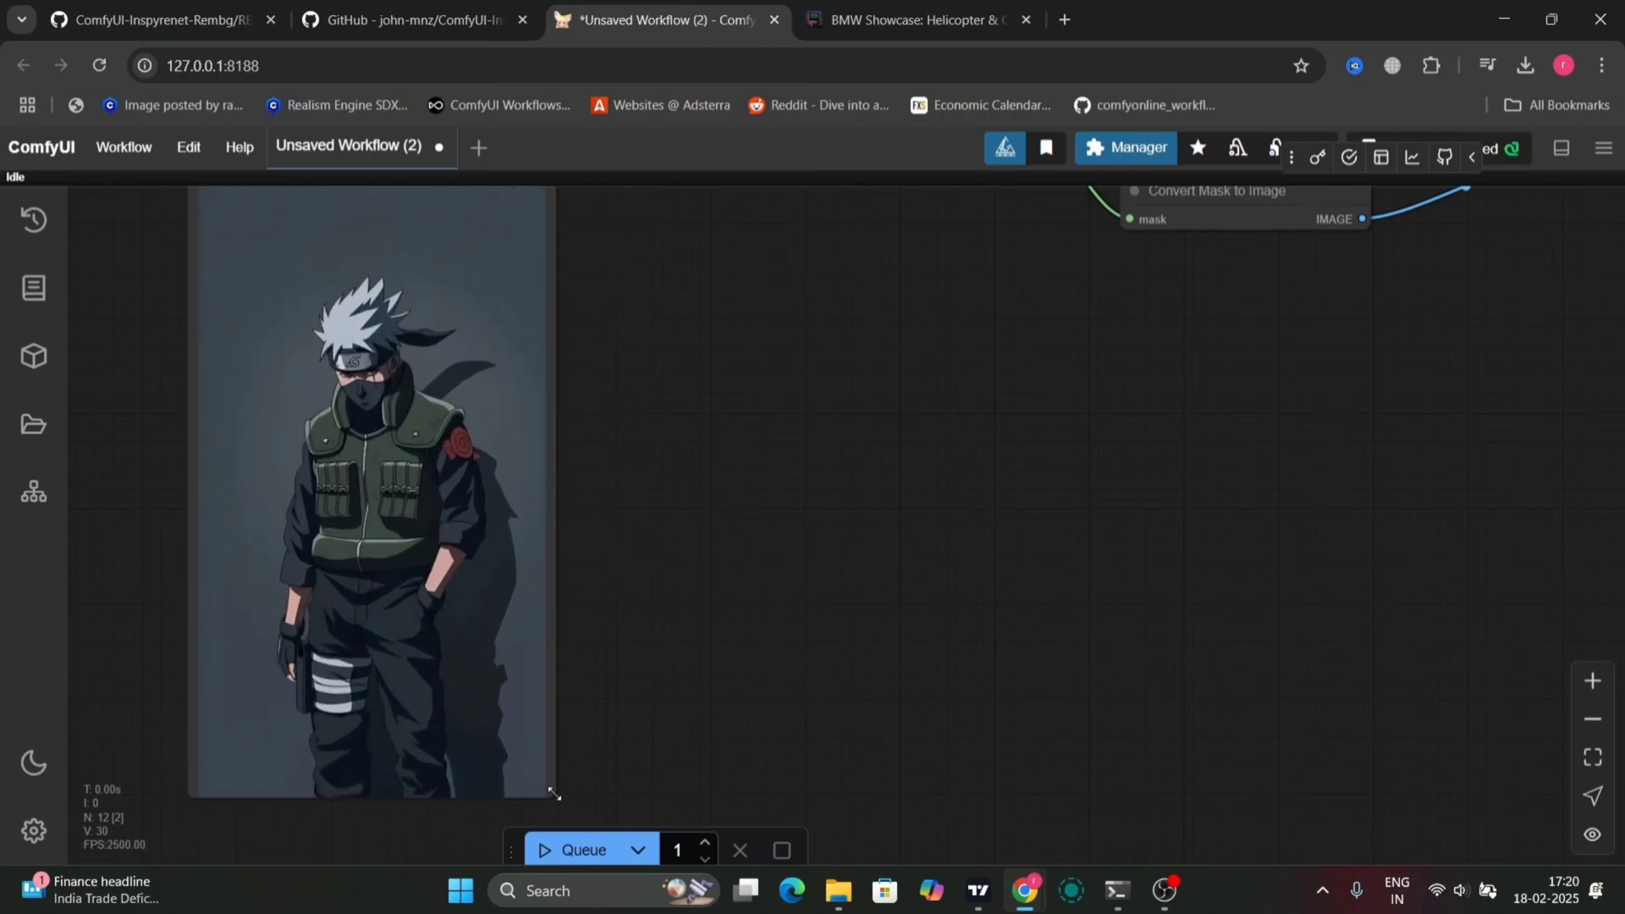
{"action": "left_click", "coordinate": [573, 853]}
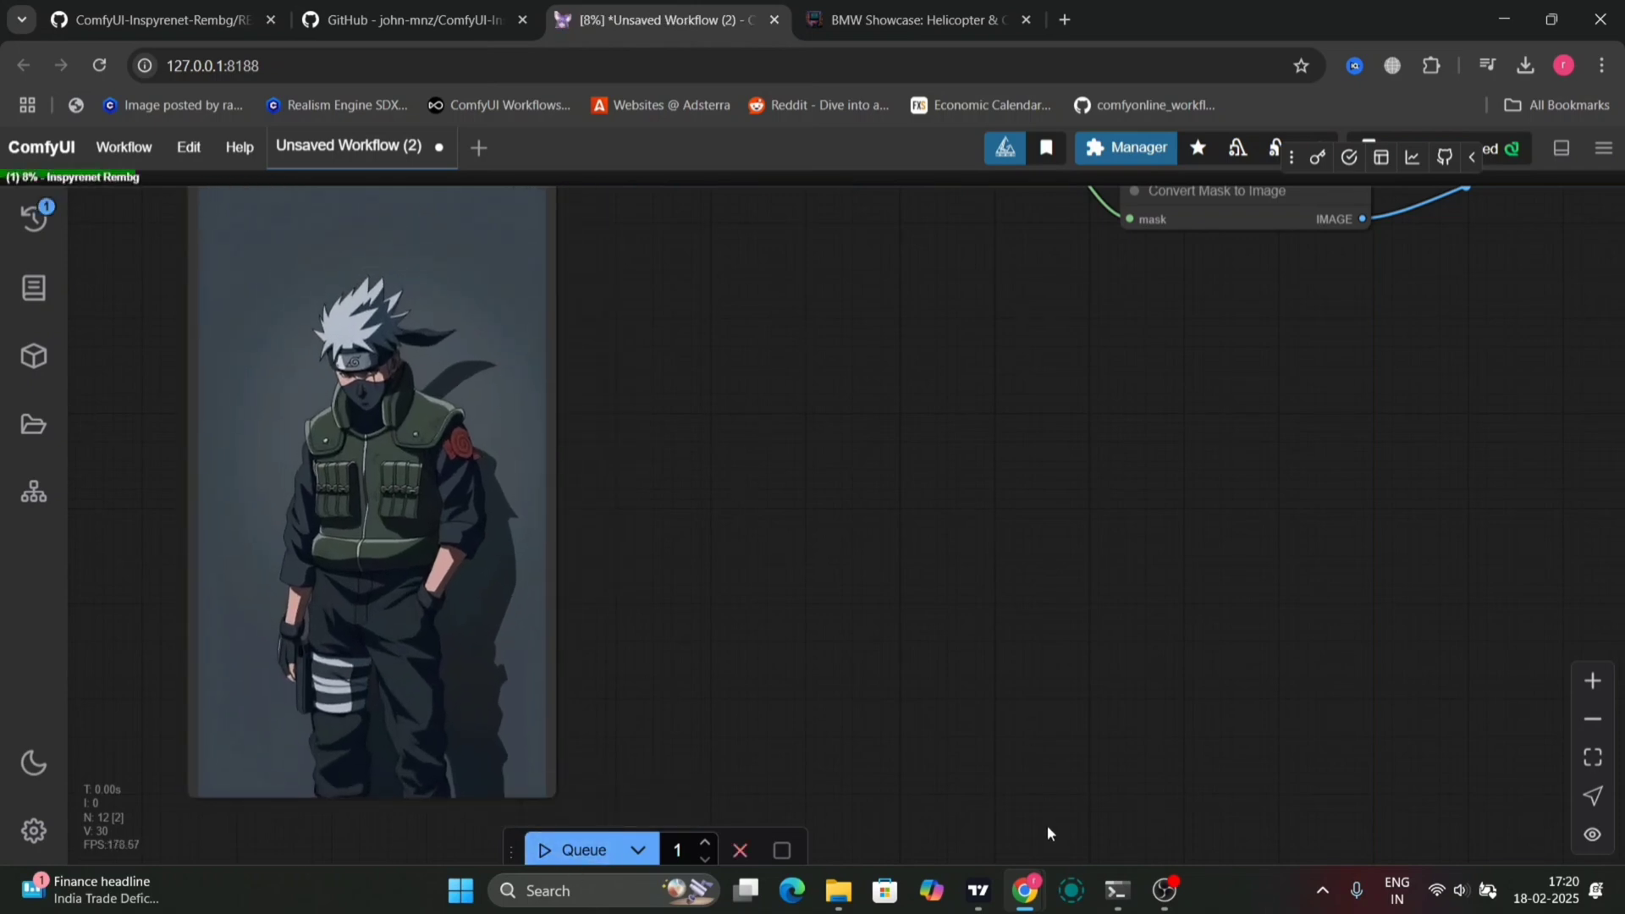
{"action": "left_click", "coordinate": [1106, 885]}
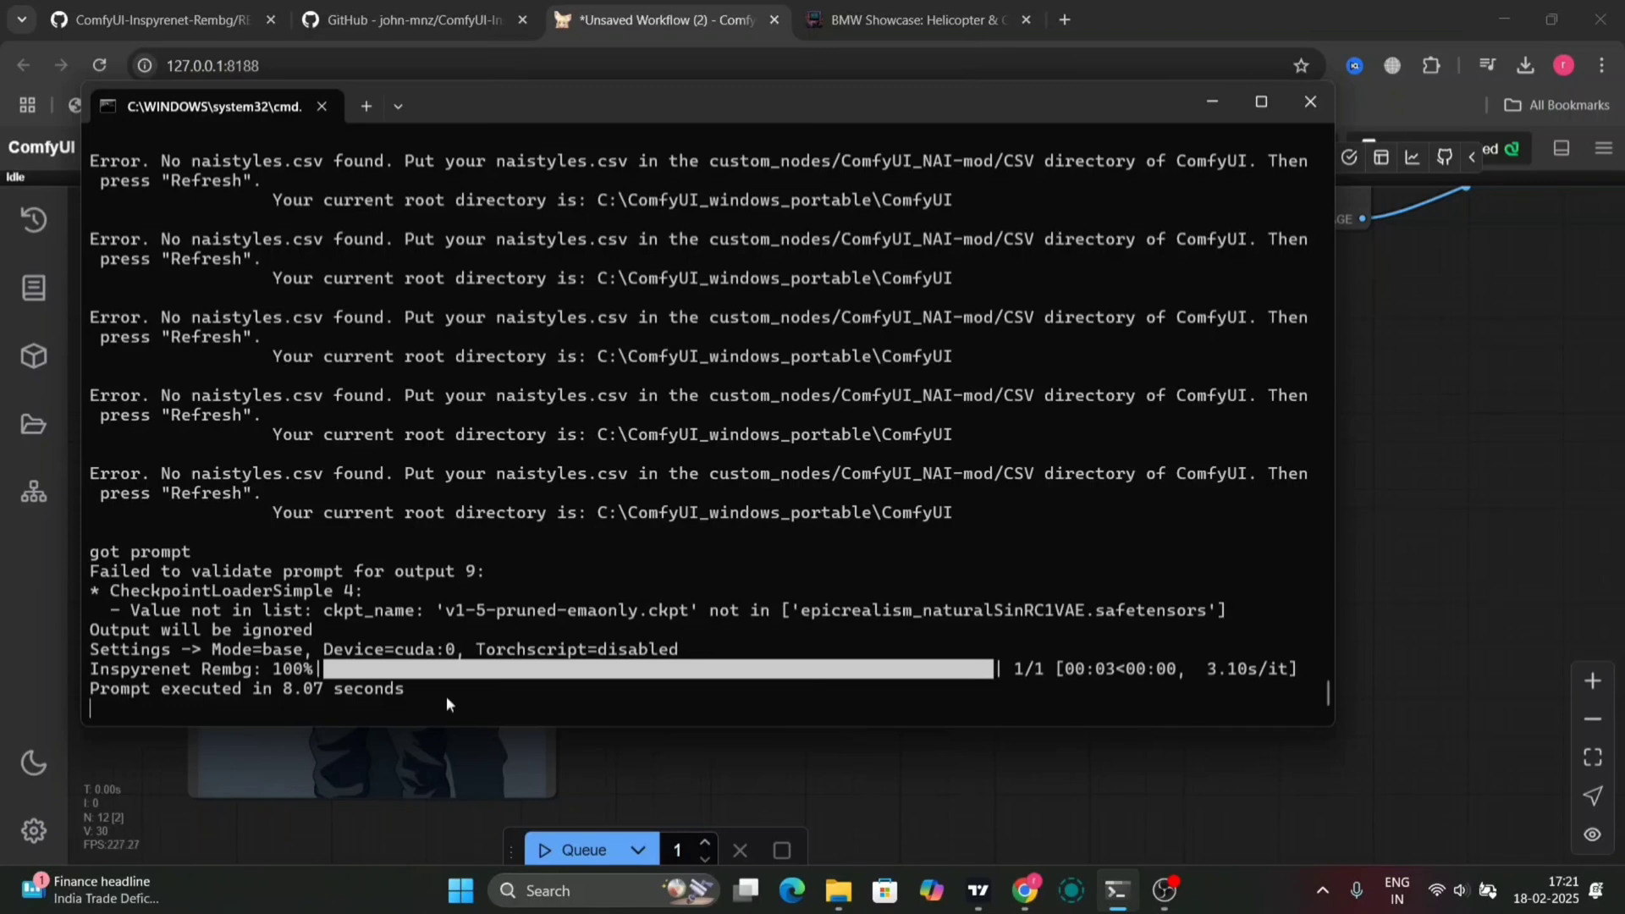
{"action": "left_click", "coordinate": [1205, 121]}
- Move the Convert Mask to Image node below Inspyrenet Rembg and enlarge the Preview Image and Save Image nodes
{"action": "left_click_drag", "start_coordinate": [1049, 699], "coordinate": [477, 594]}
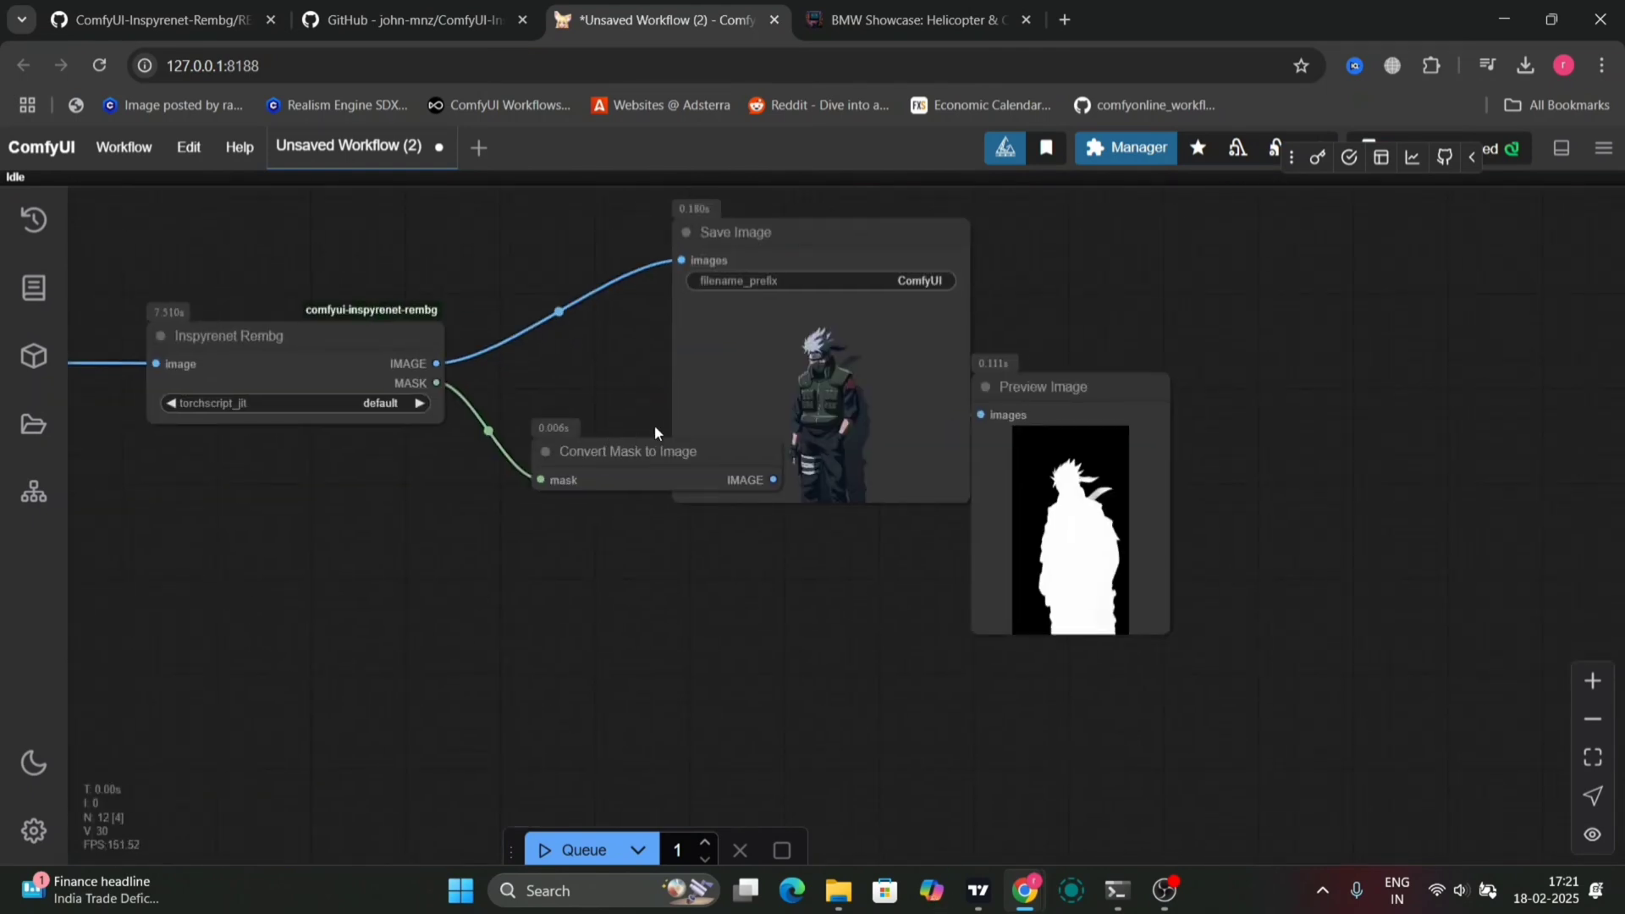
{"action": "left_click_drag", "start_coordinate": [570, 496], "coordinate": [428, 578]}
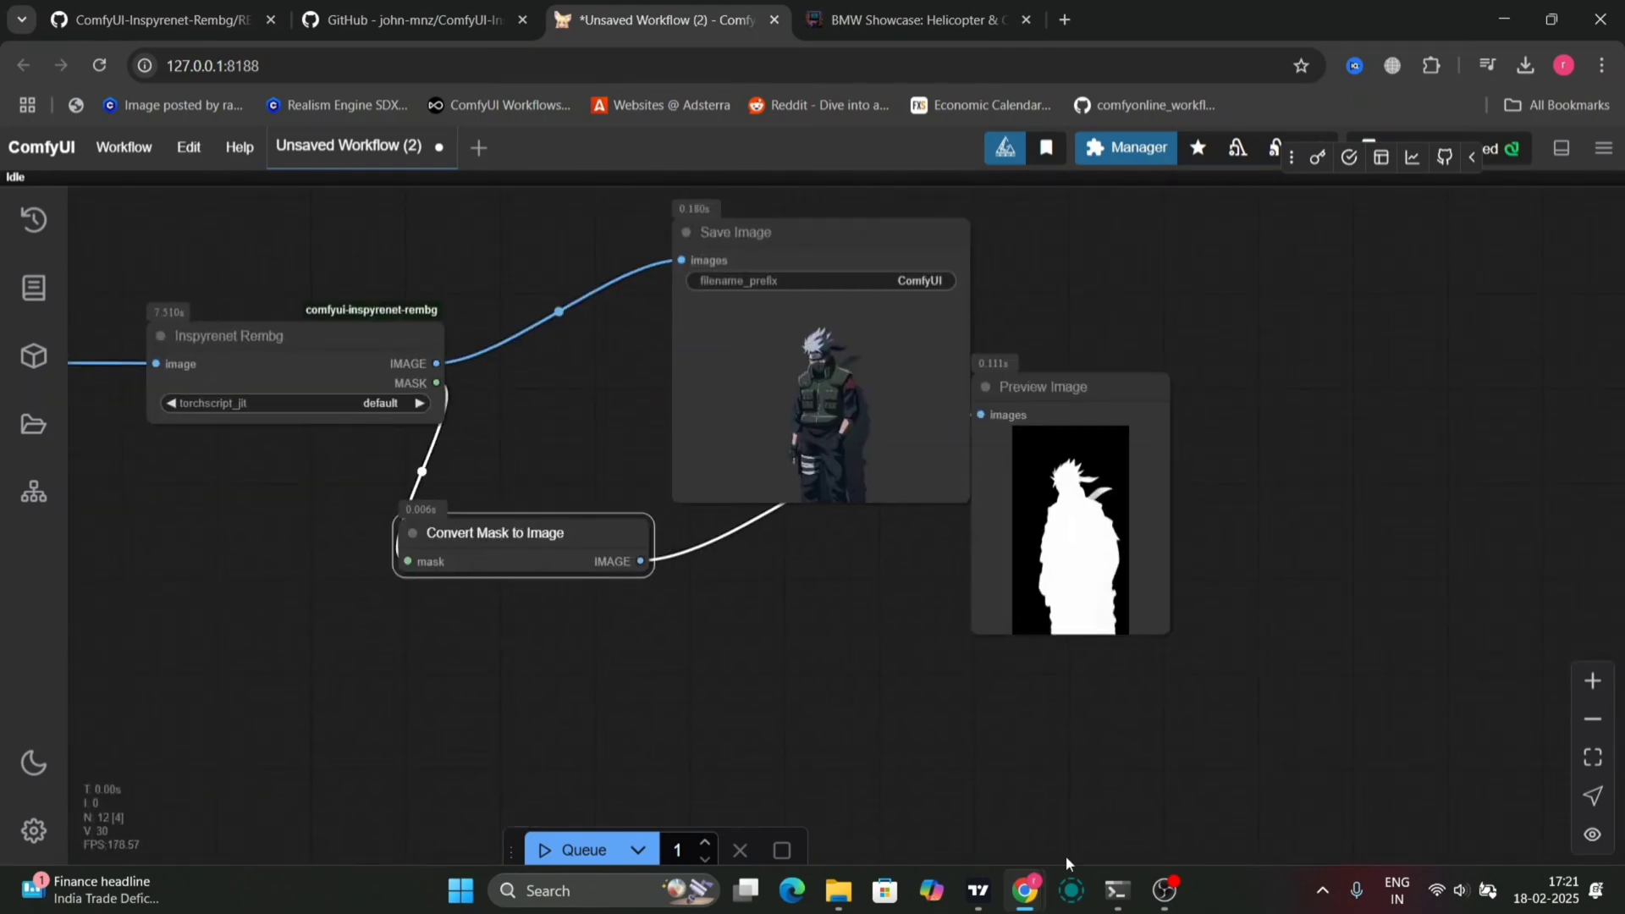
{"action": "left_click", "coordinate": [1131, 887]}
{"action": "left_click", "coordinate": [1131, 888]}
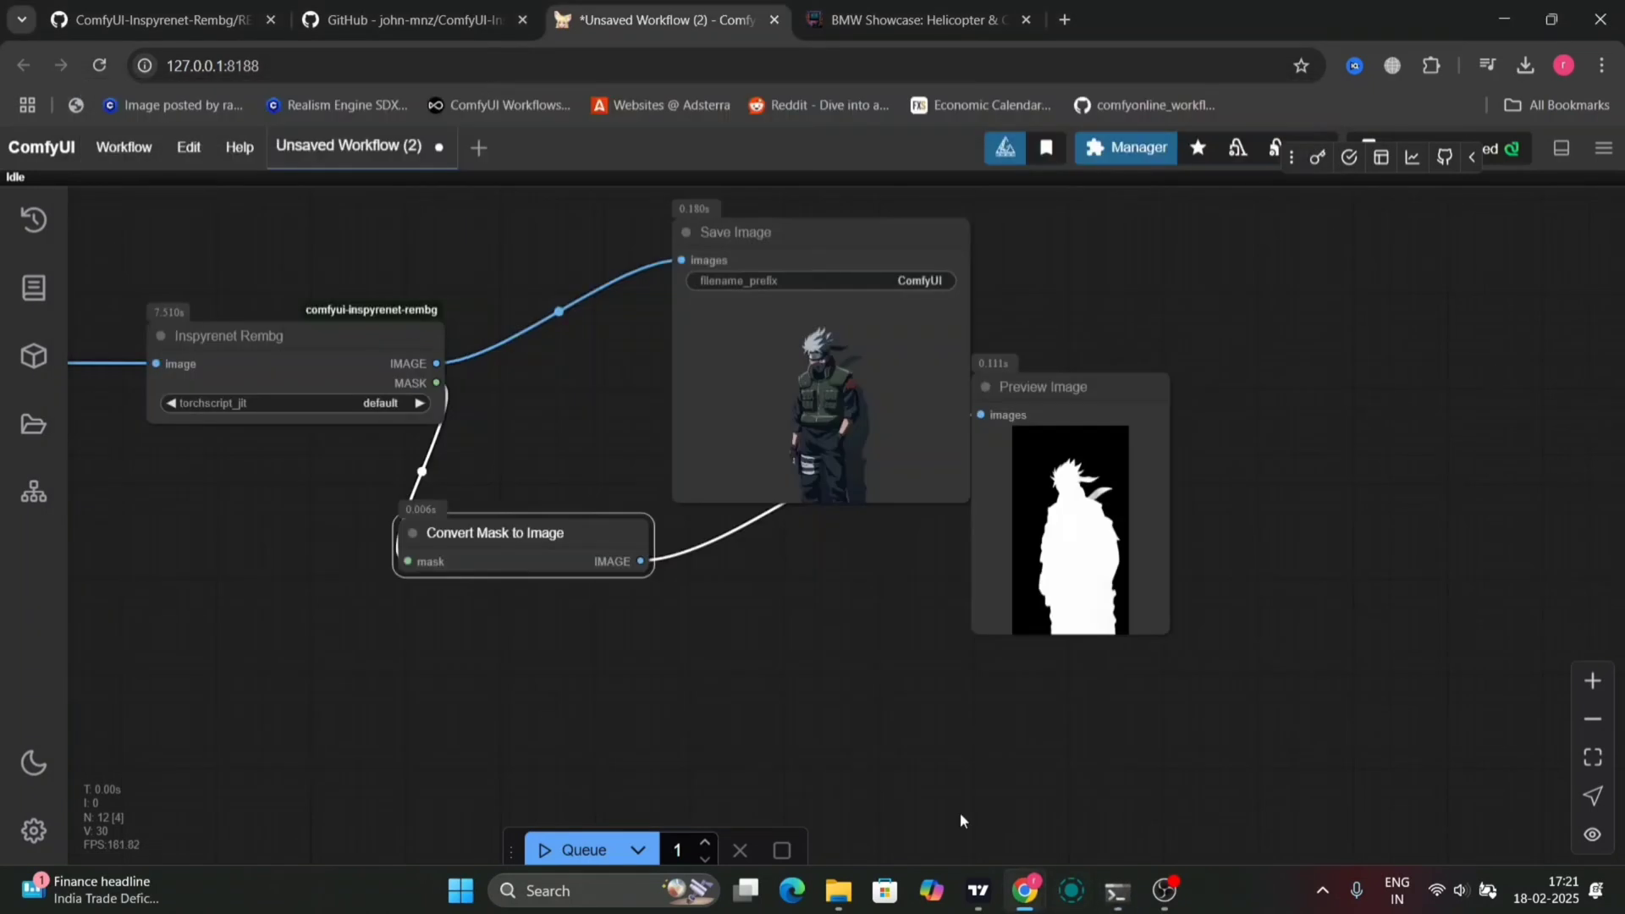
{"action": "left_click_drag", "start_coordinate": [1169, 629], "coordinate": [1282, 899]}
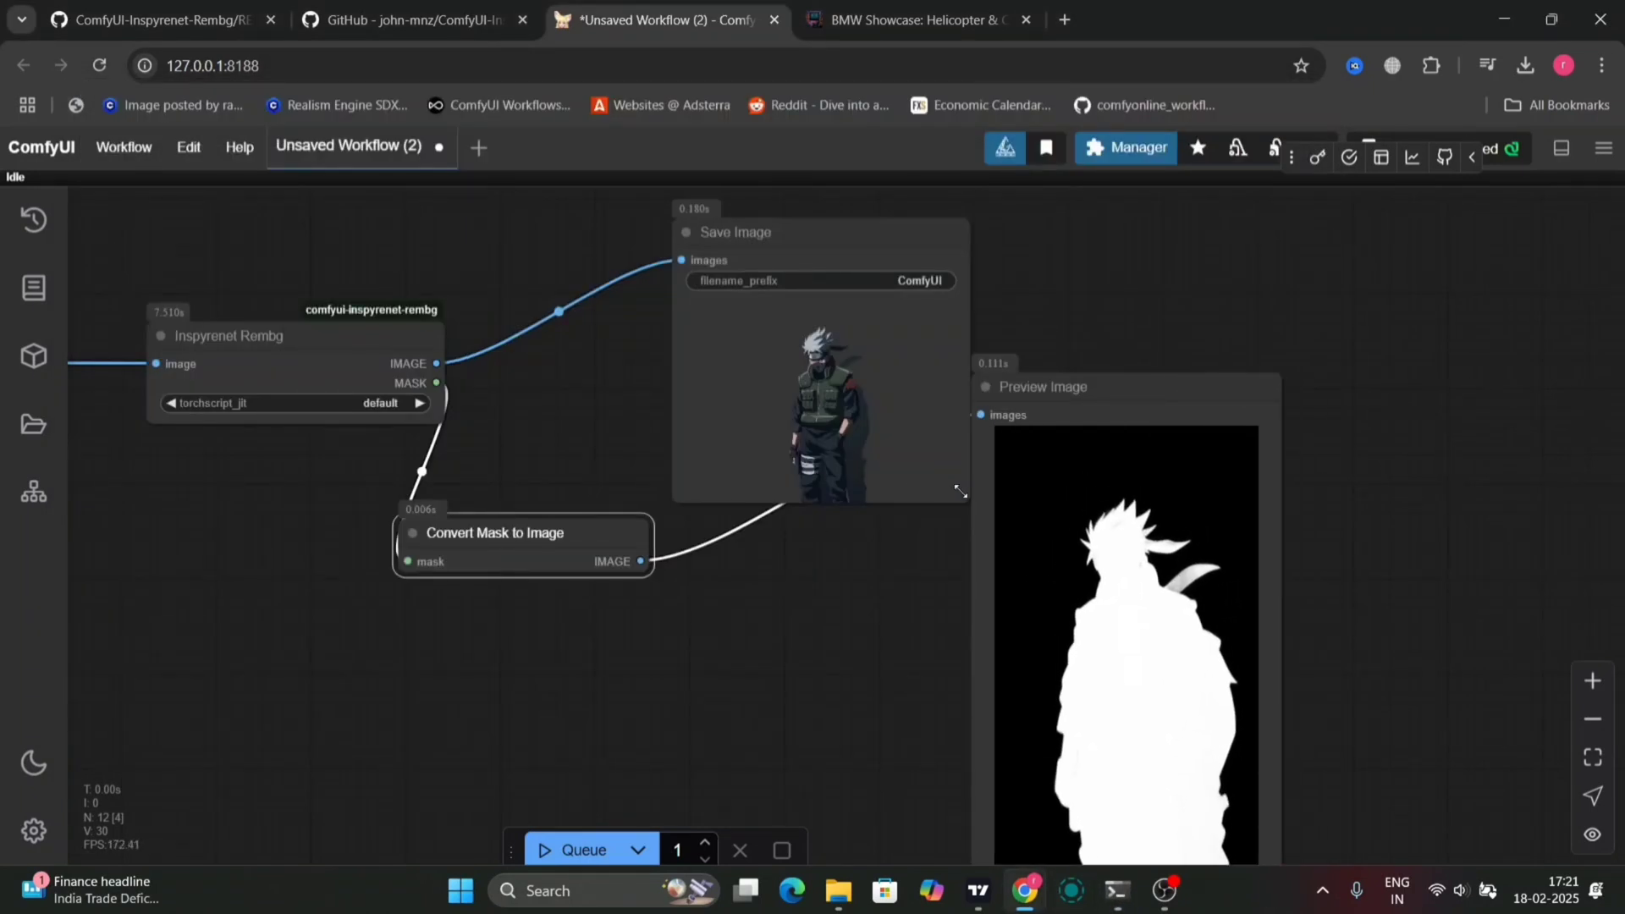
{"action": "left_click_drag", "start_coordinate": [966, 500], "coordinate": [939, 865]}
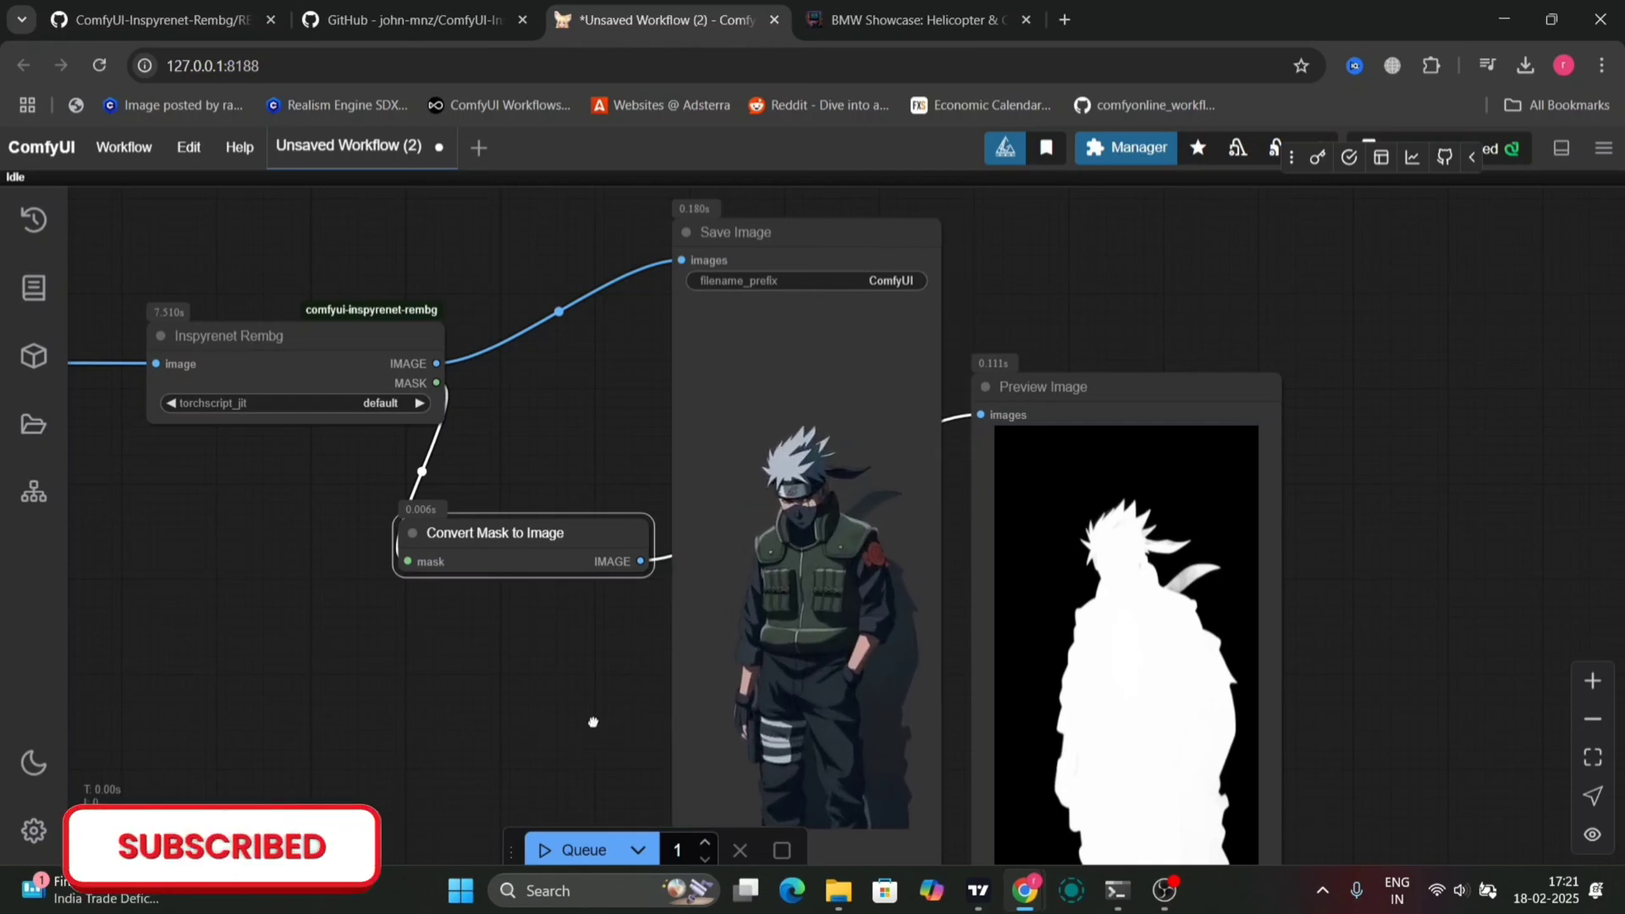
- Place the Load Image node directly beside the Save Image node and compare the original with the cutout up close
{"action": "left_click_drag", "start_coordinate": [576, 742], "coordinate": [992, 554]}
{"action": "left_click_drag", "start_coordinate": [306, 387], "coordinate": [983, 267]}
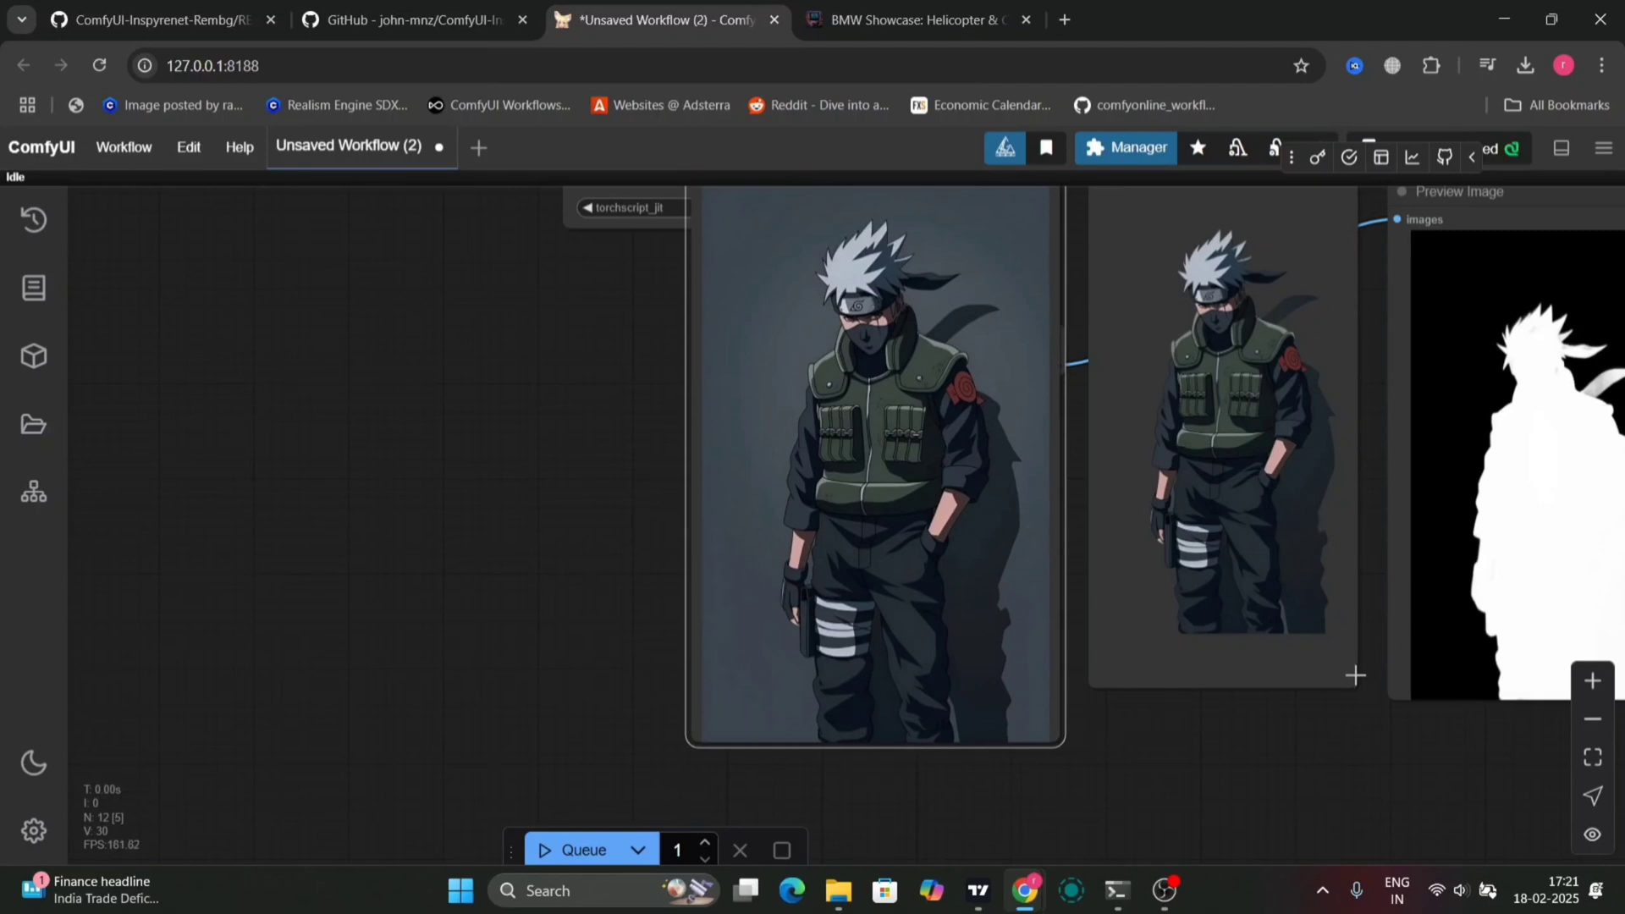
{"action": "scroll", "coordinate": [1209, 459], "scroll_direction": "up", "scroll_amount": 8}
{"action": "scroll", "coordinate": [921, 402], "scroll_direction": "up", "scroll_amount": 5}
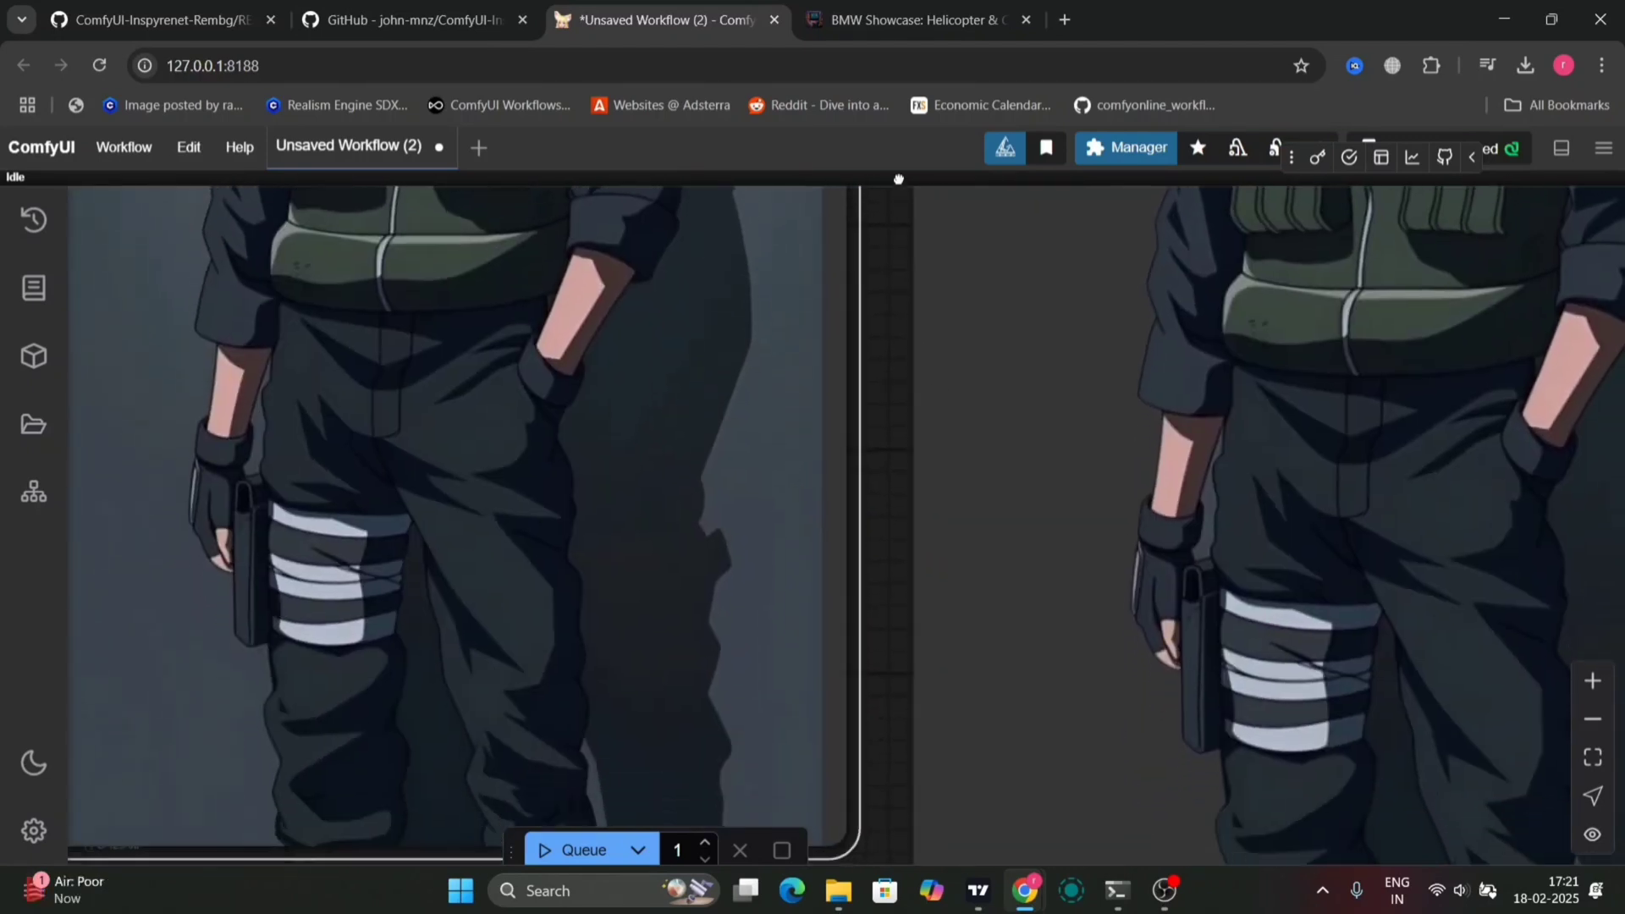
{"action": "left_click_drag", "start_coordinate": [858, 524], "coordinate": [623, 318]}
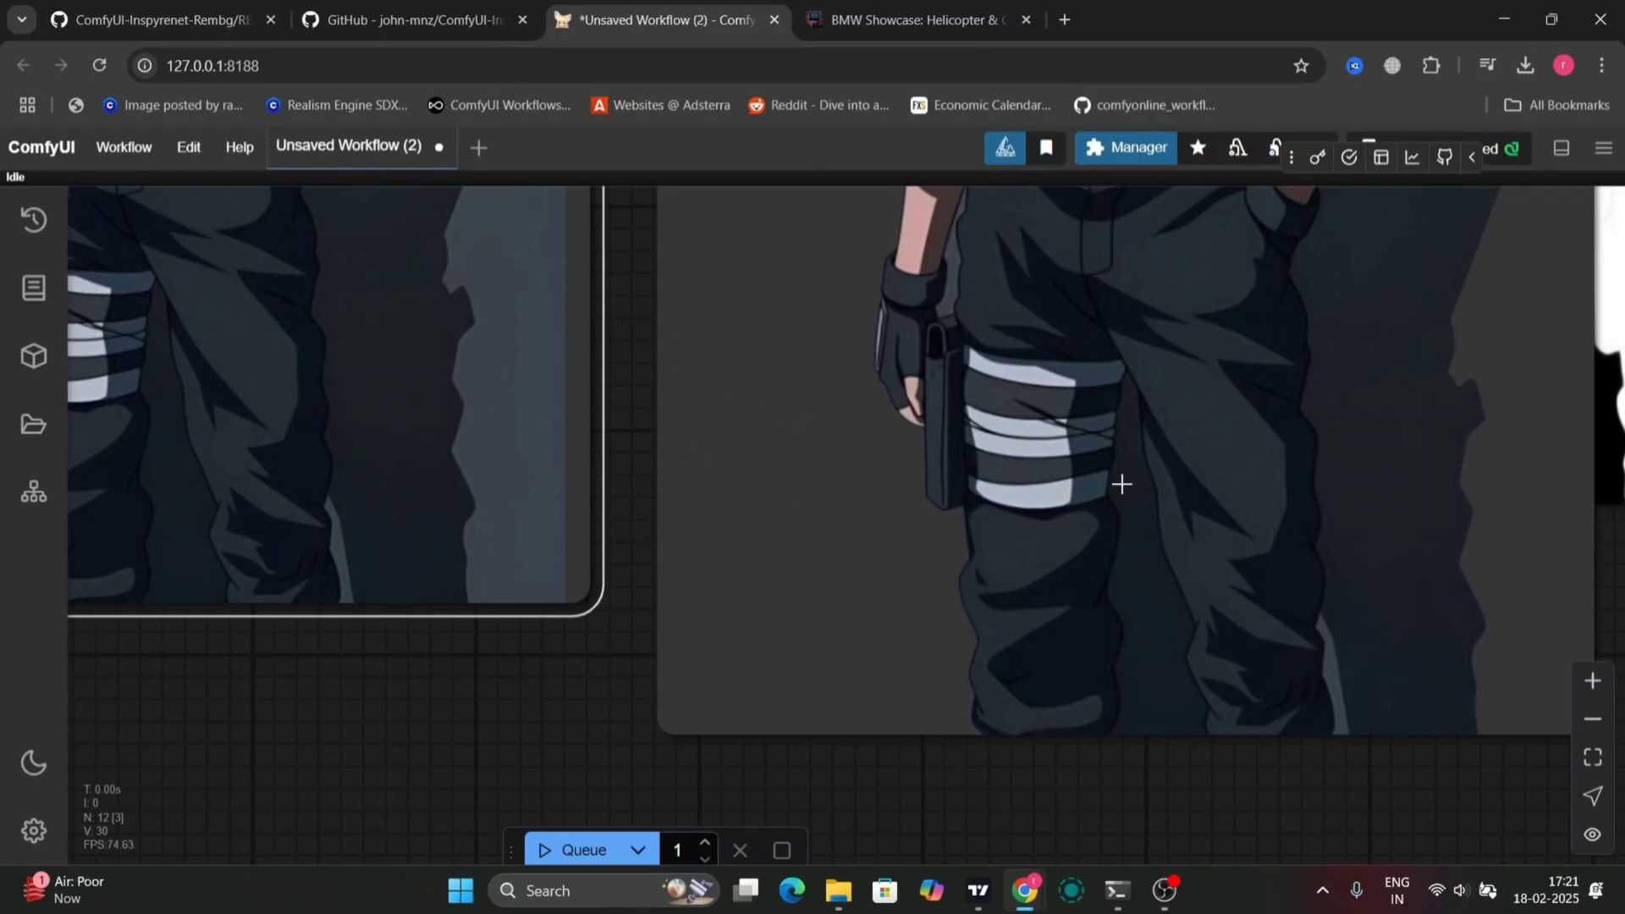
- Download the background-removed image from the Save Image node
{"action": "right_click", "coordinate": [1163, 386]}
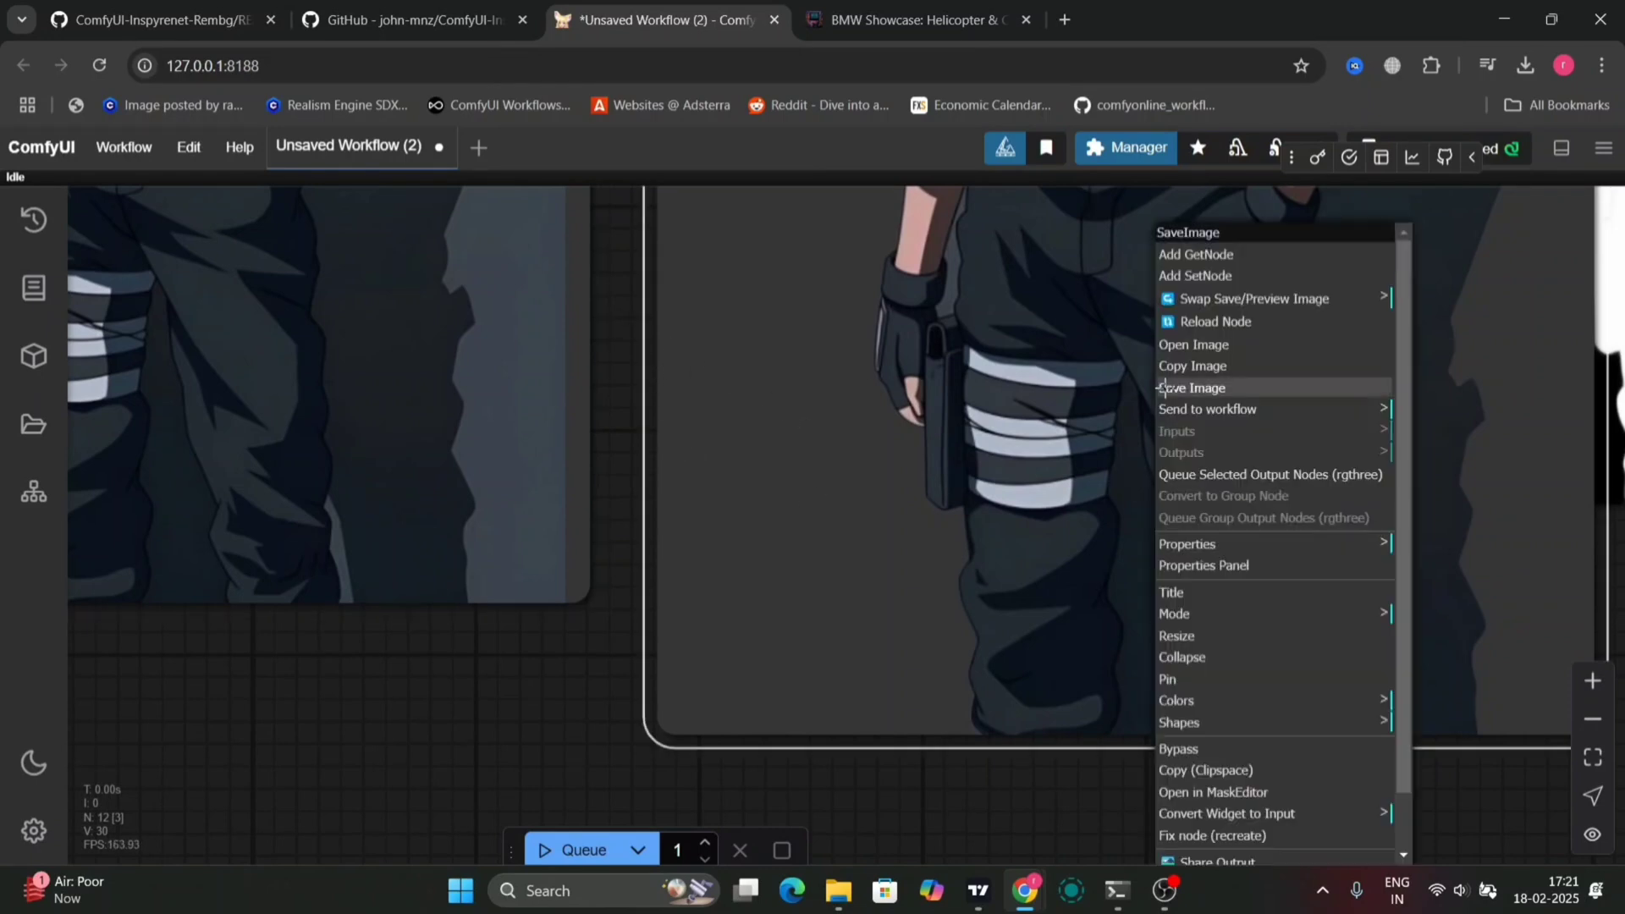
{"action": "left_click", "coordinate": [1269, 388]}
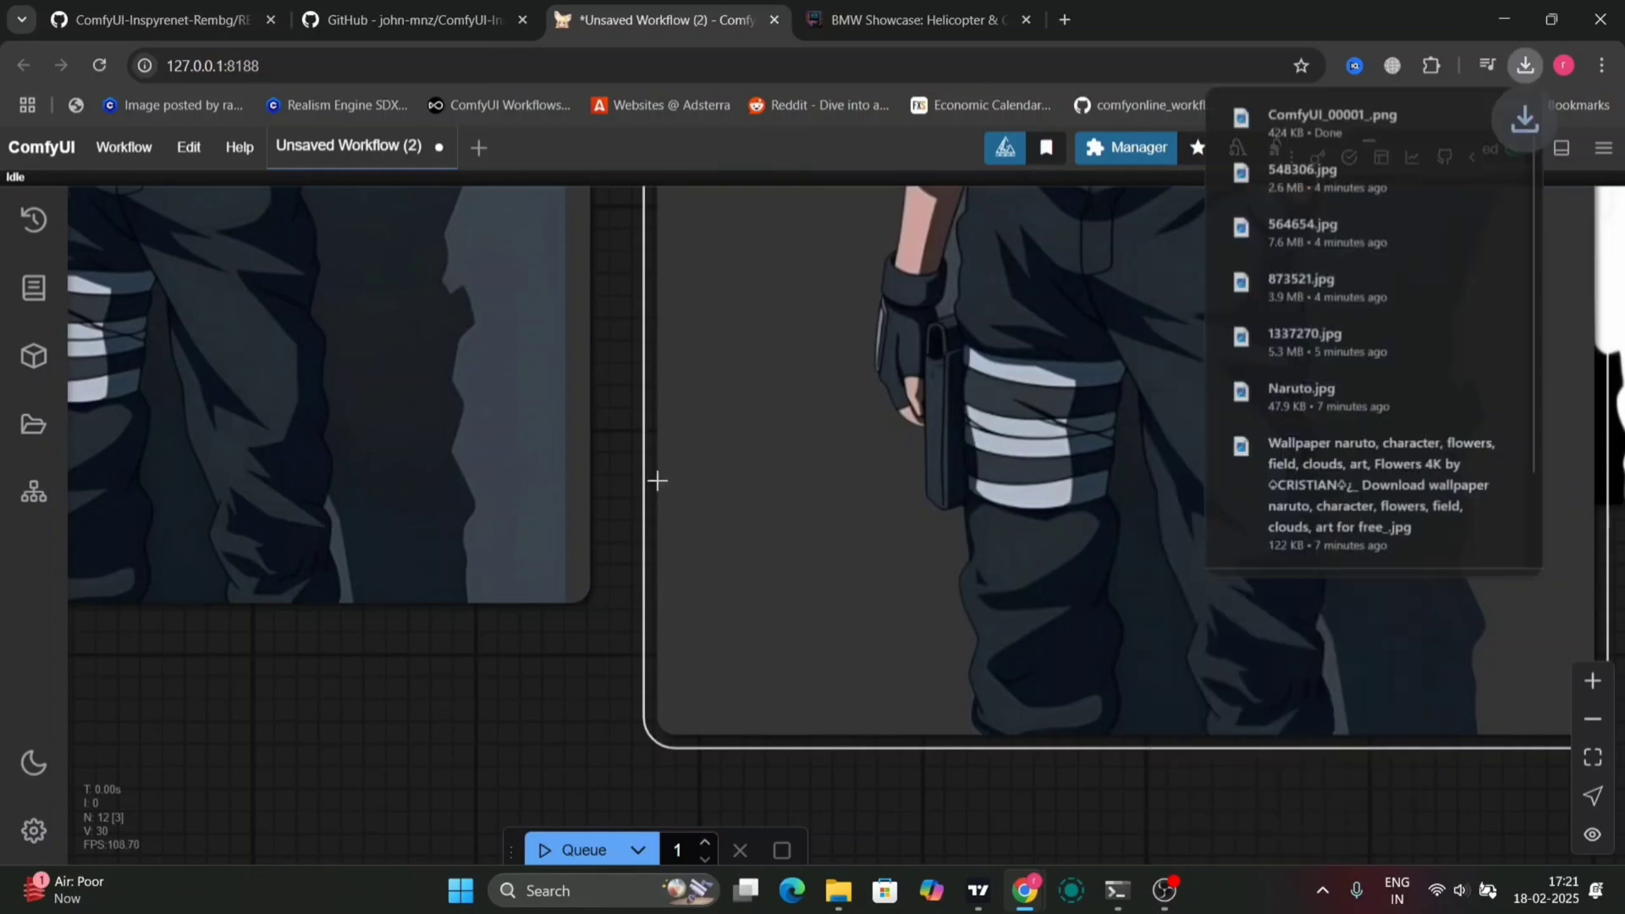
{"action": "left_click_drag", "start_coordinate": [606, 367], "coordinate": [638, 793]}
{"action": "left_click_drag", "start_coordinate": [635, 500], "coordinate": [637, 682]}
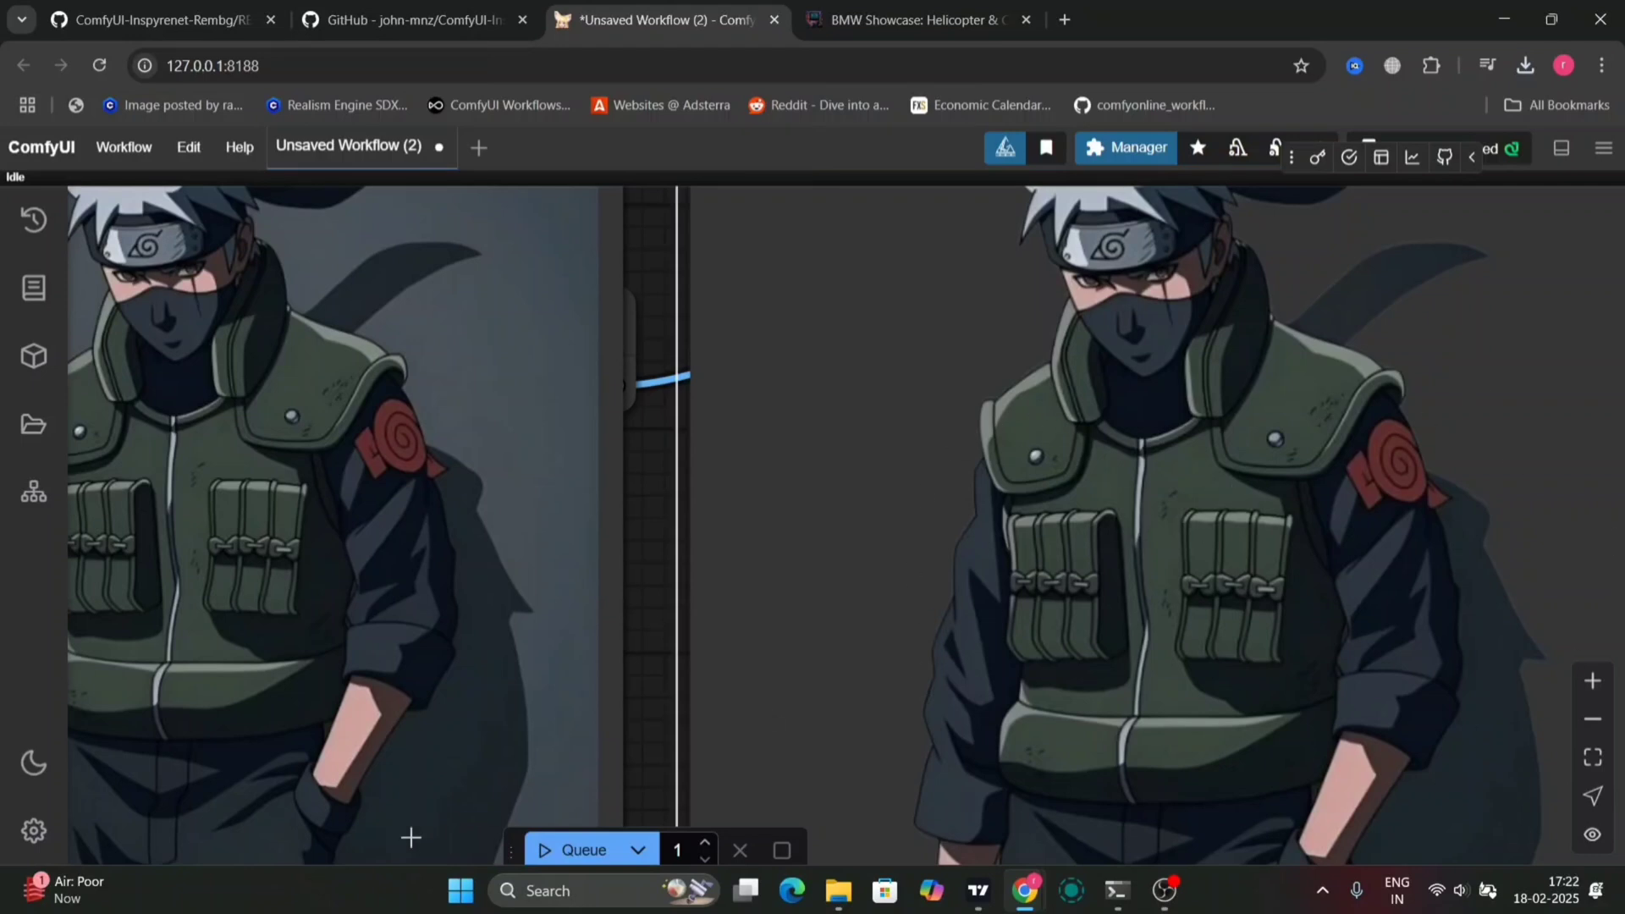
- Move the Preview Image node out from behind the Save Image node so the whole mask is uncovered
{"action": "scroll", "coordinate": [410, 833], "scroll_direction": "down", "scroll_amount": 10}
{"action": "scroll", "coordinate": [411, 834], "scroll_direction": "up", "scroll_amount": 6}
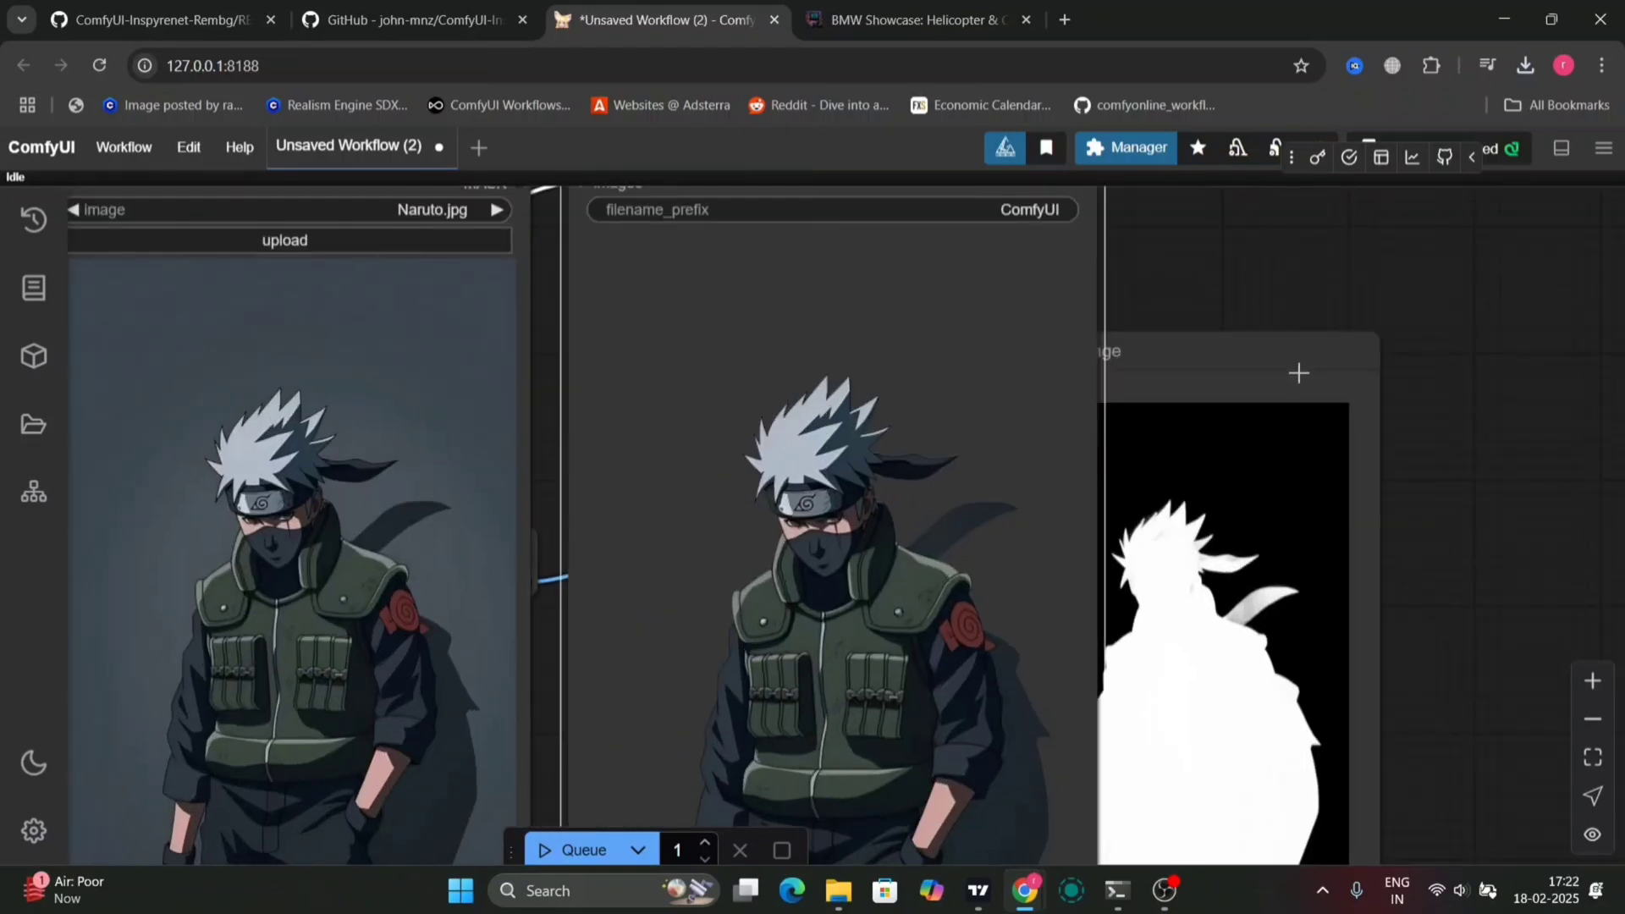
{"action": "left_click_drag", "start_coordinate": [1287, 359], "coordinate": [1550, 181]}
{"action": "left_click_drag", "start_coordinate": [408, 268], "coordinate": [588, 257]}
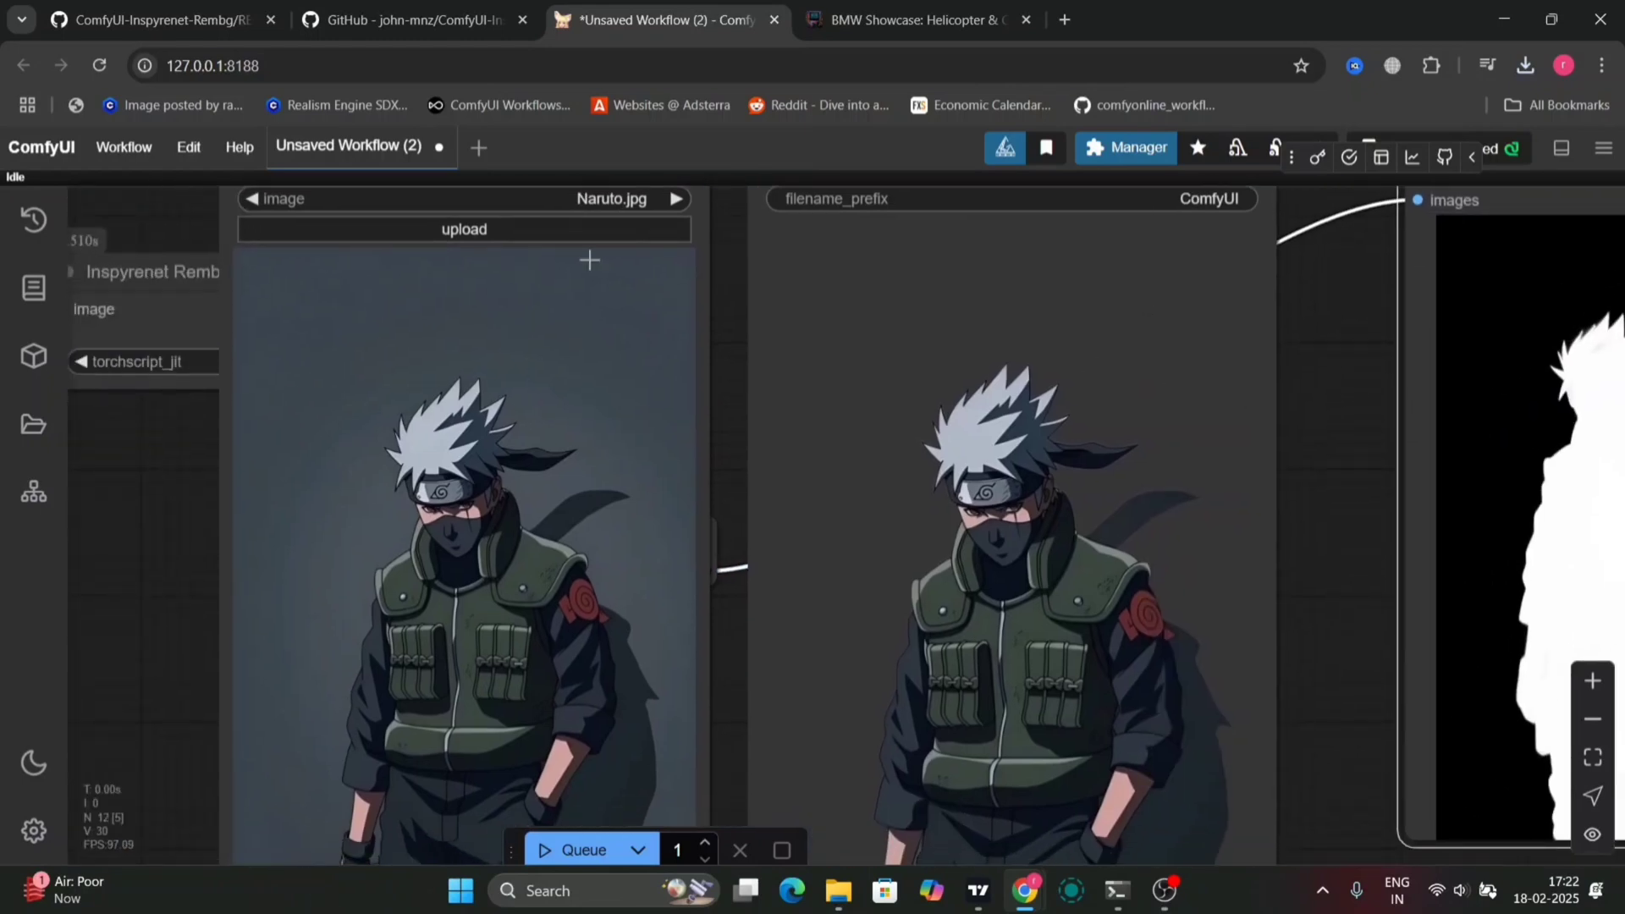
- Upload the car image 548306 from Downloads into the Load Image node and run the workflow, inspecting the console and the cutout
{"action": "left_click", "coordinate": [546, 234]}
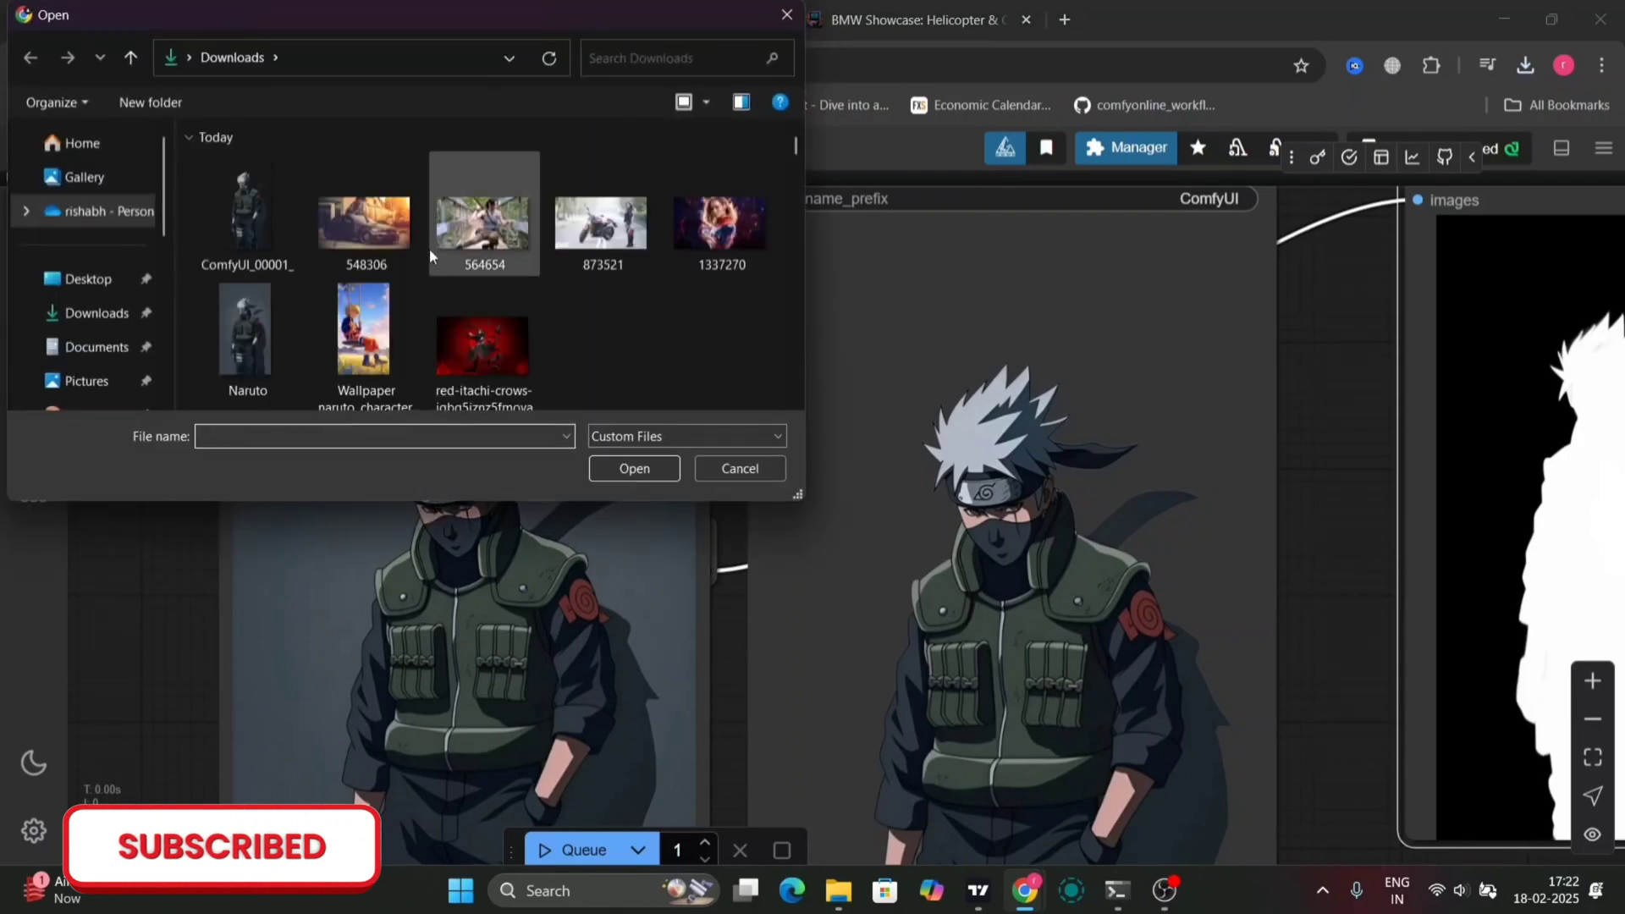
{"action": "double_click", "coordinate": [369, 248]}
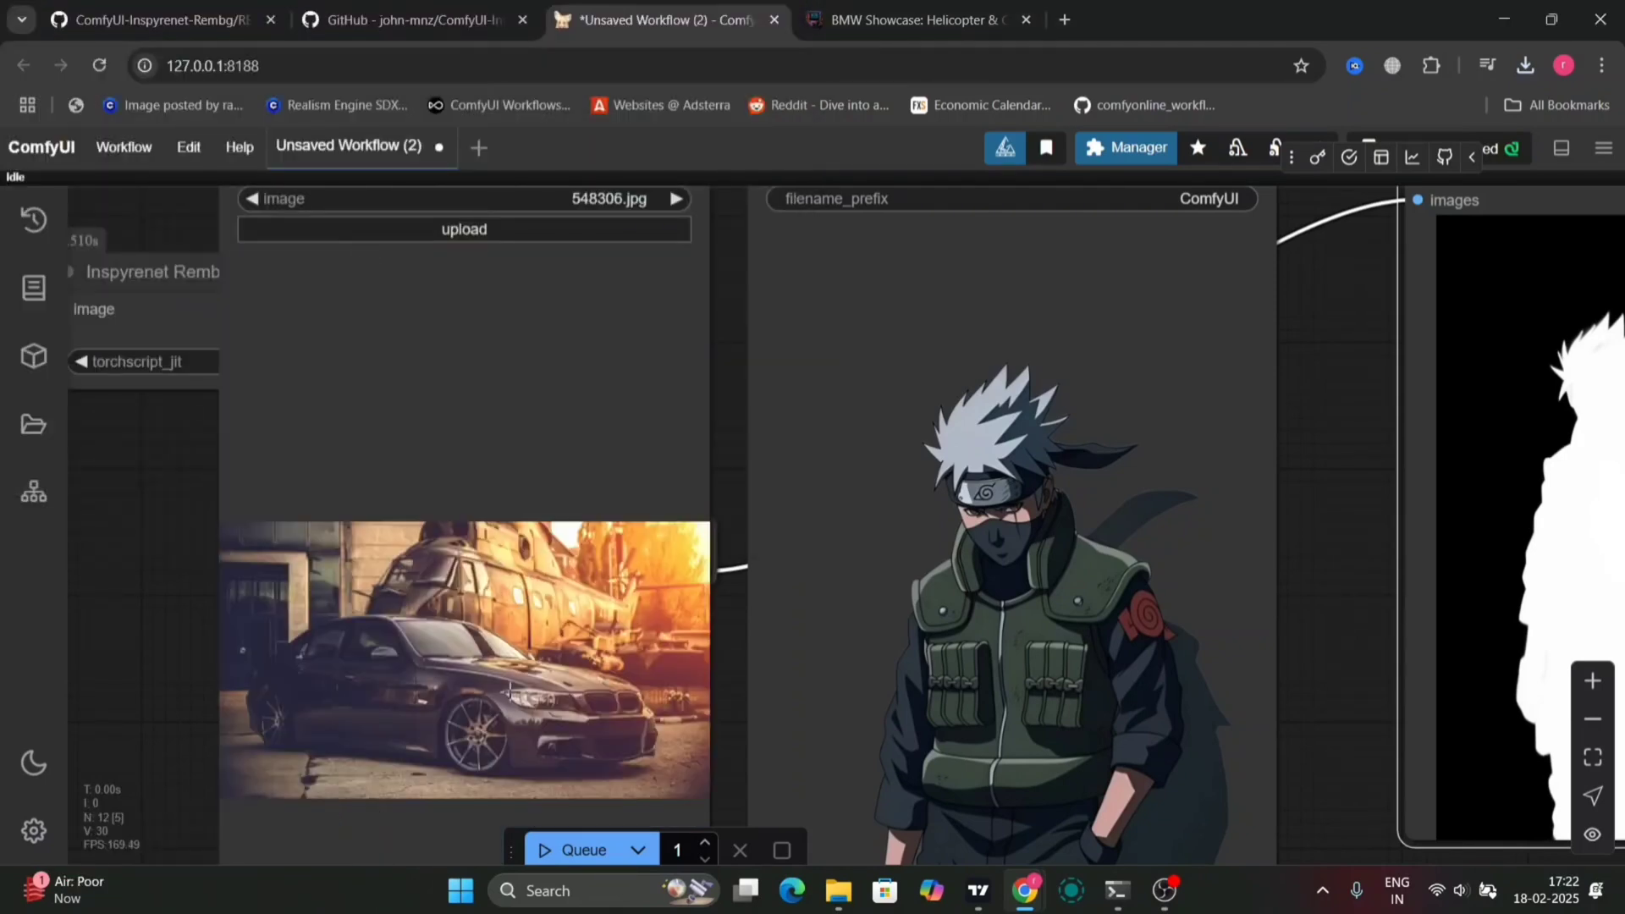
{"action": "left_click", "coordinate": [573, 850]}
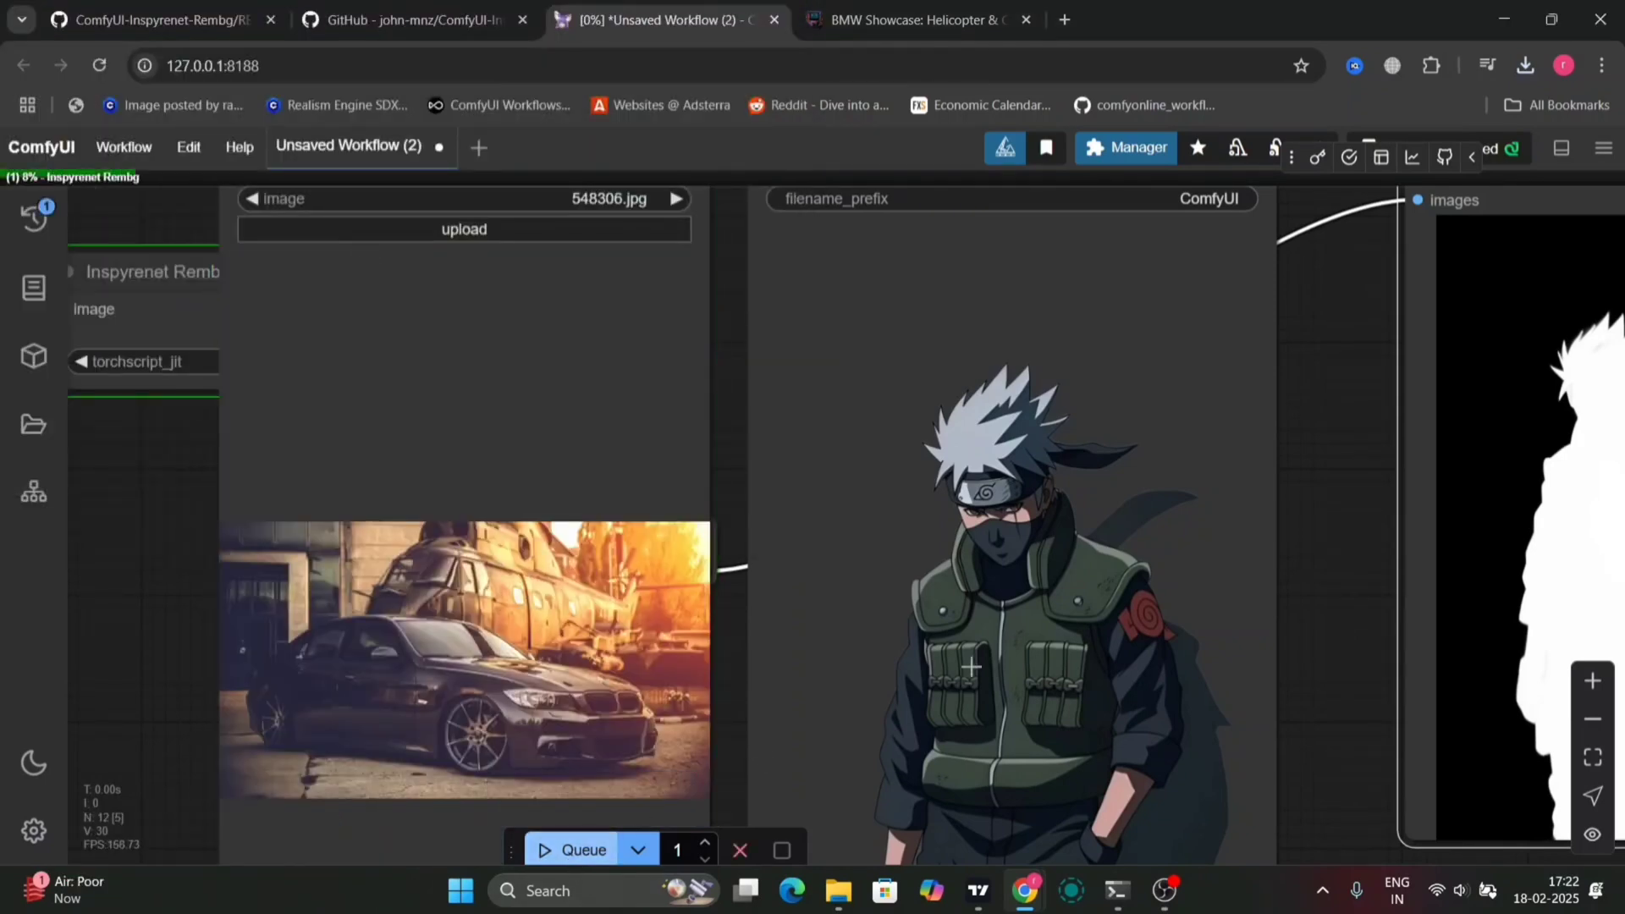
{"action": "left_click_drag", "start_coordinate": [1326, 639], "coordinate": [1321, 455]}
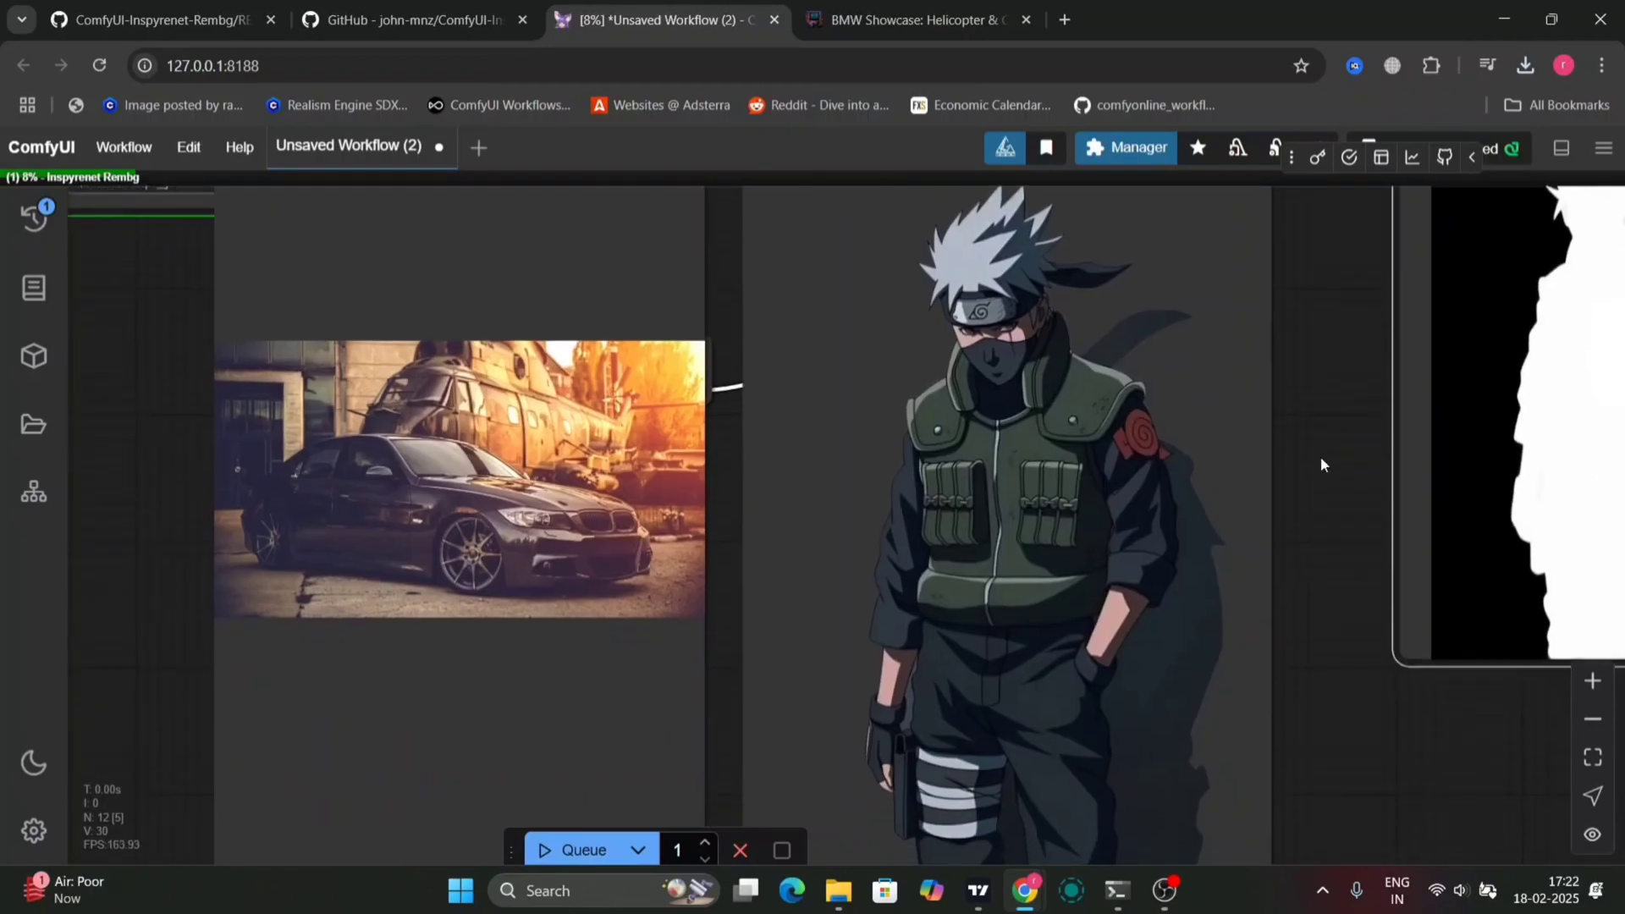
{"action": "left_click", "coordinate": [1114, 890]}
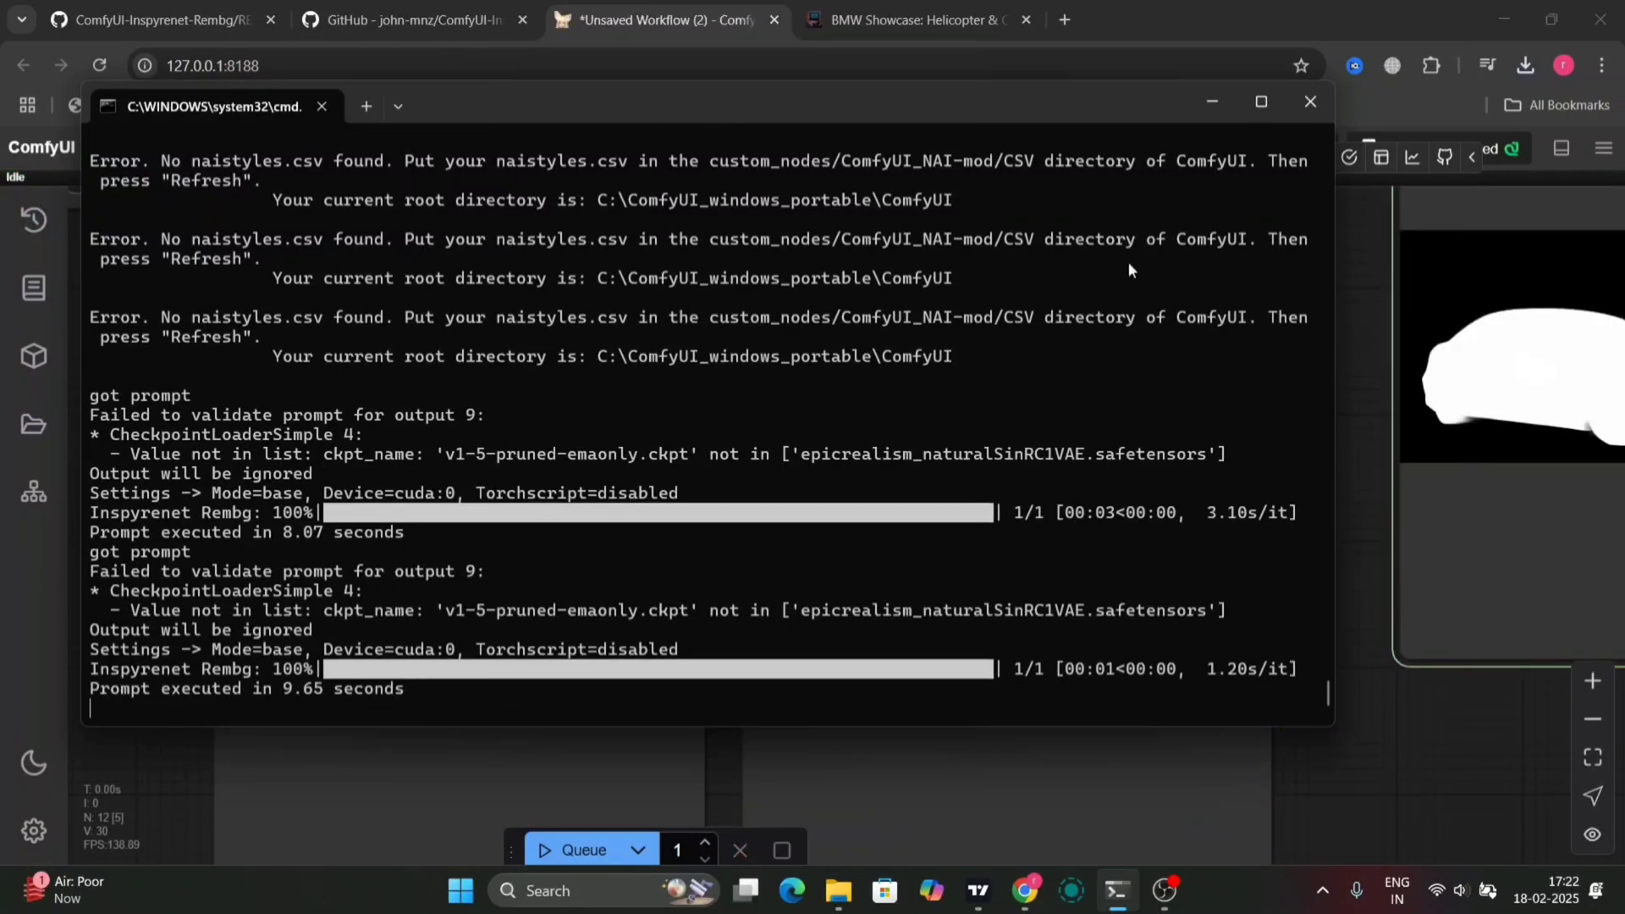
{"action": "left_click", "coordinate": [1211, 104]}
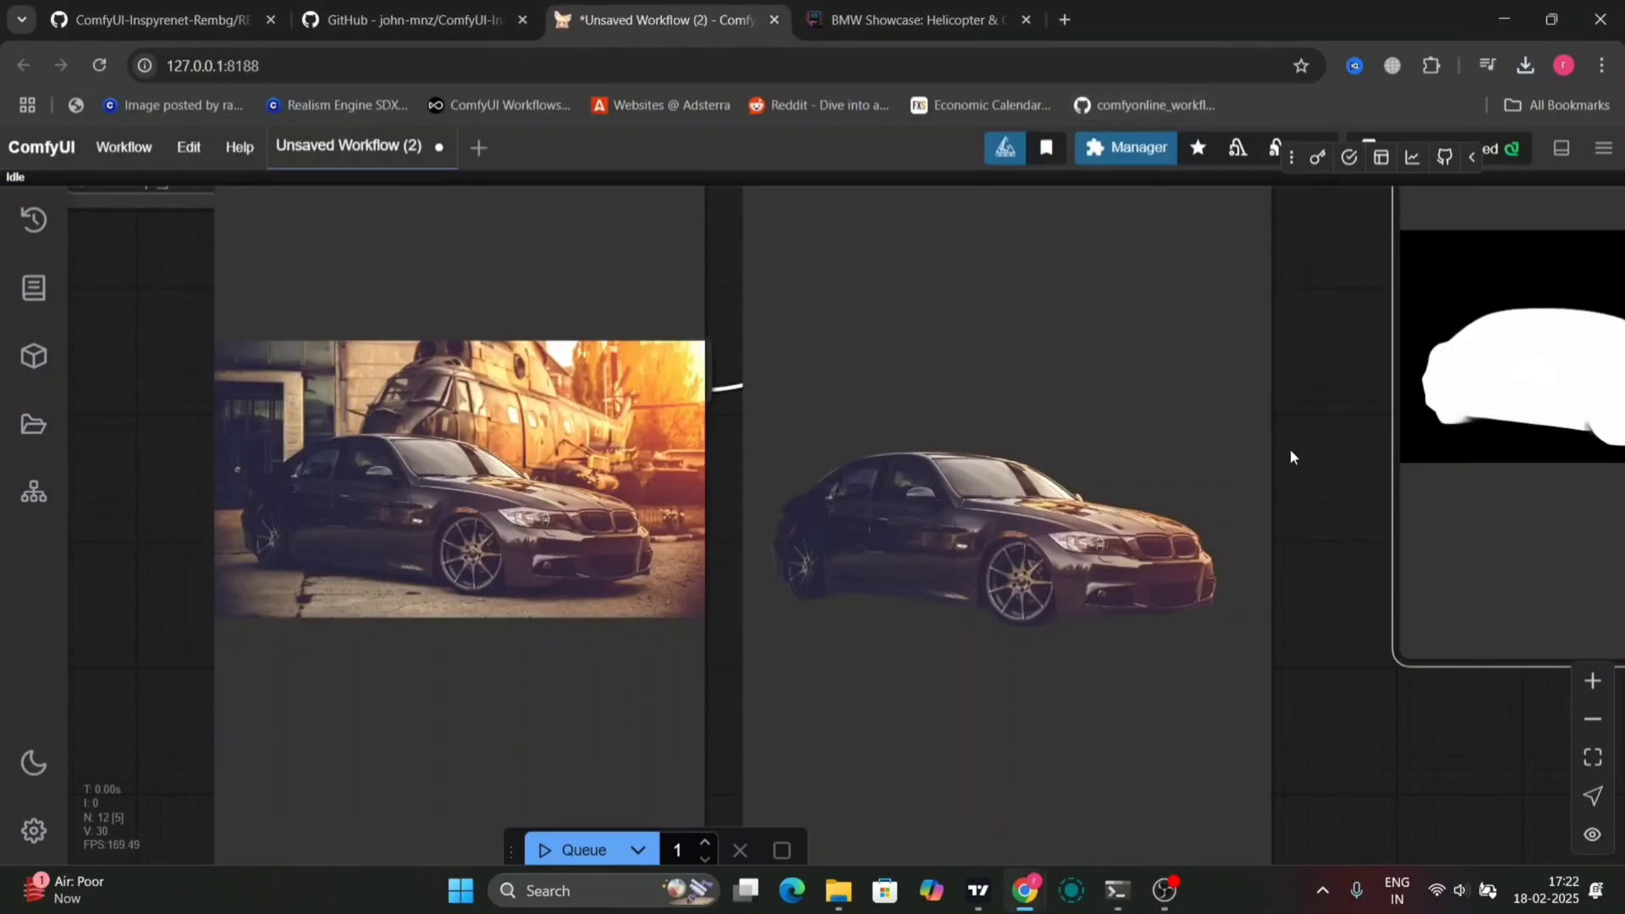
{"action": "scroll", "coordinate": [1007, 516], "scroll_direction": "up", "scroll_amount": 4}
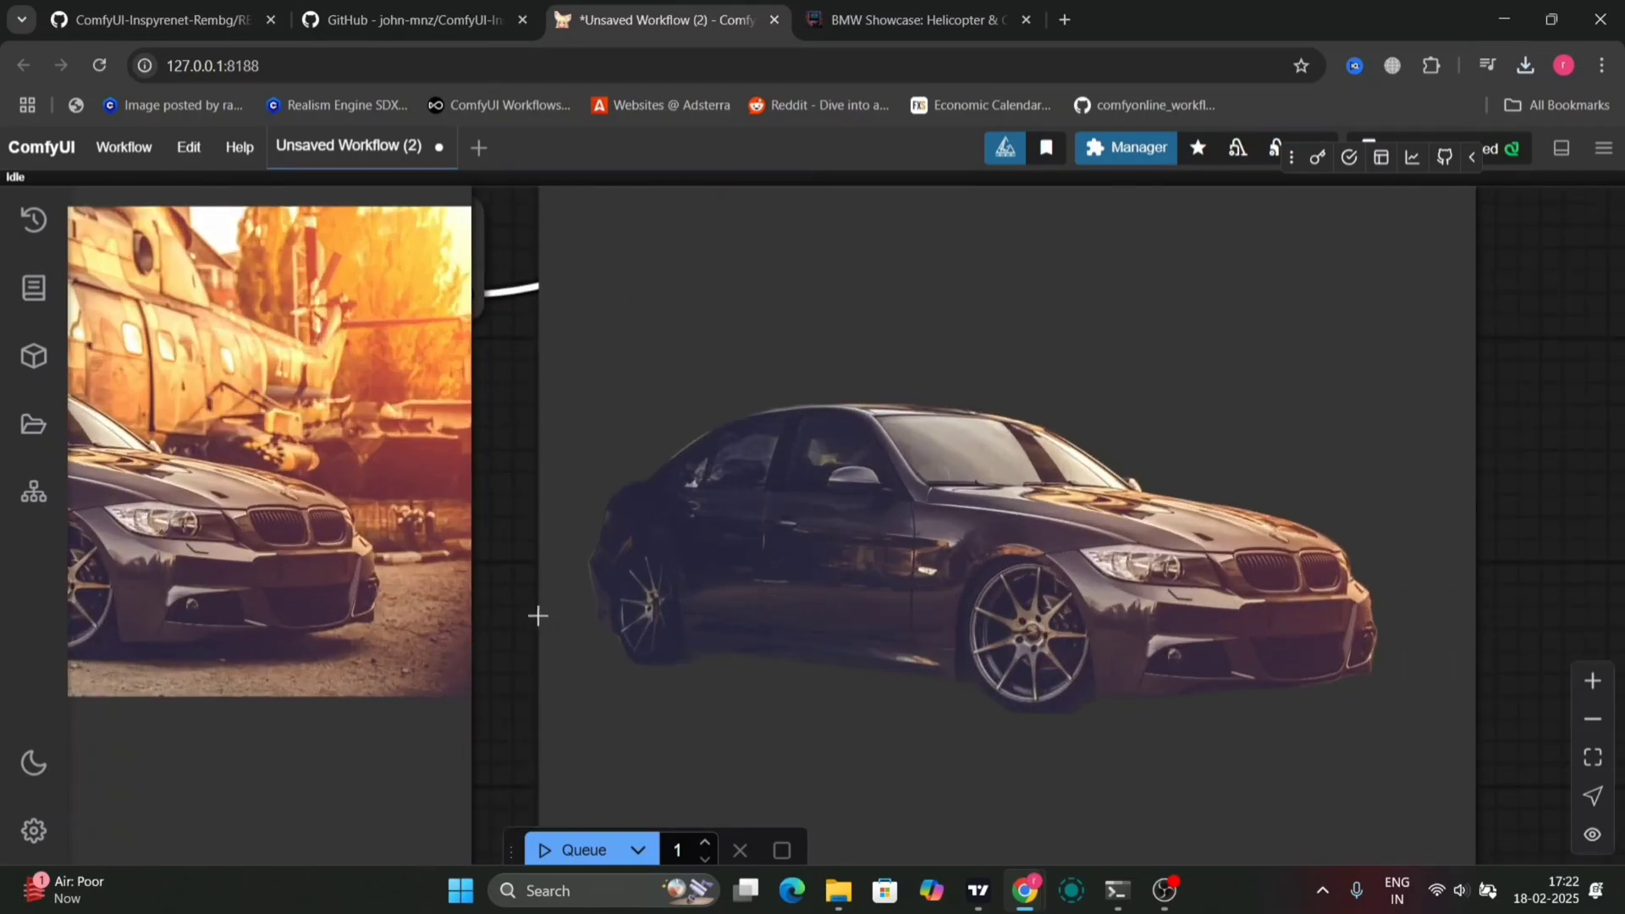
{"action": "left_click_drag", "start_coordinate": [518, 616], "coordinate": [957, 818]}
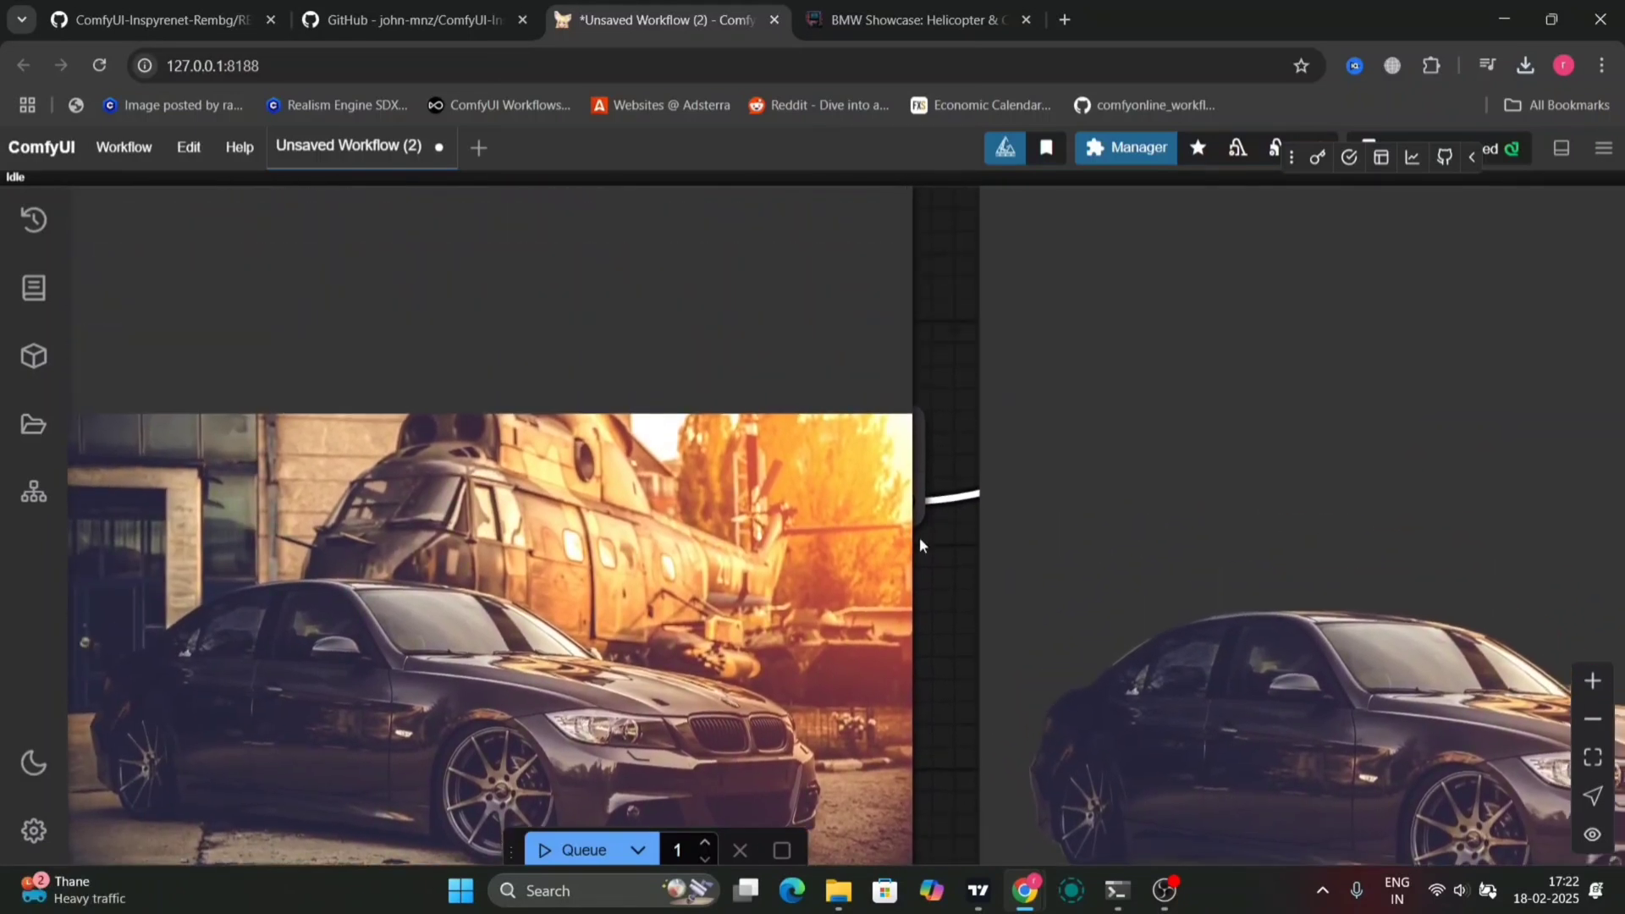
- Upload the "Wallpaper naruto, character, flowers" image into the Load Image node and run the workflow on it
{"action": "scroll", "coordinate": [926, 597], "scroll_direction": "down", "scroll_amount": 8}
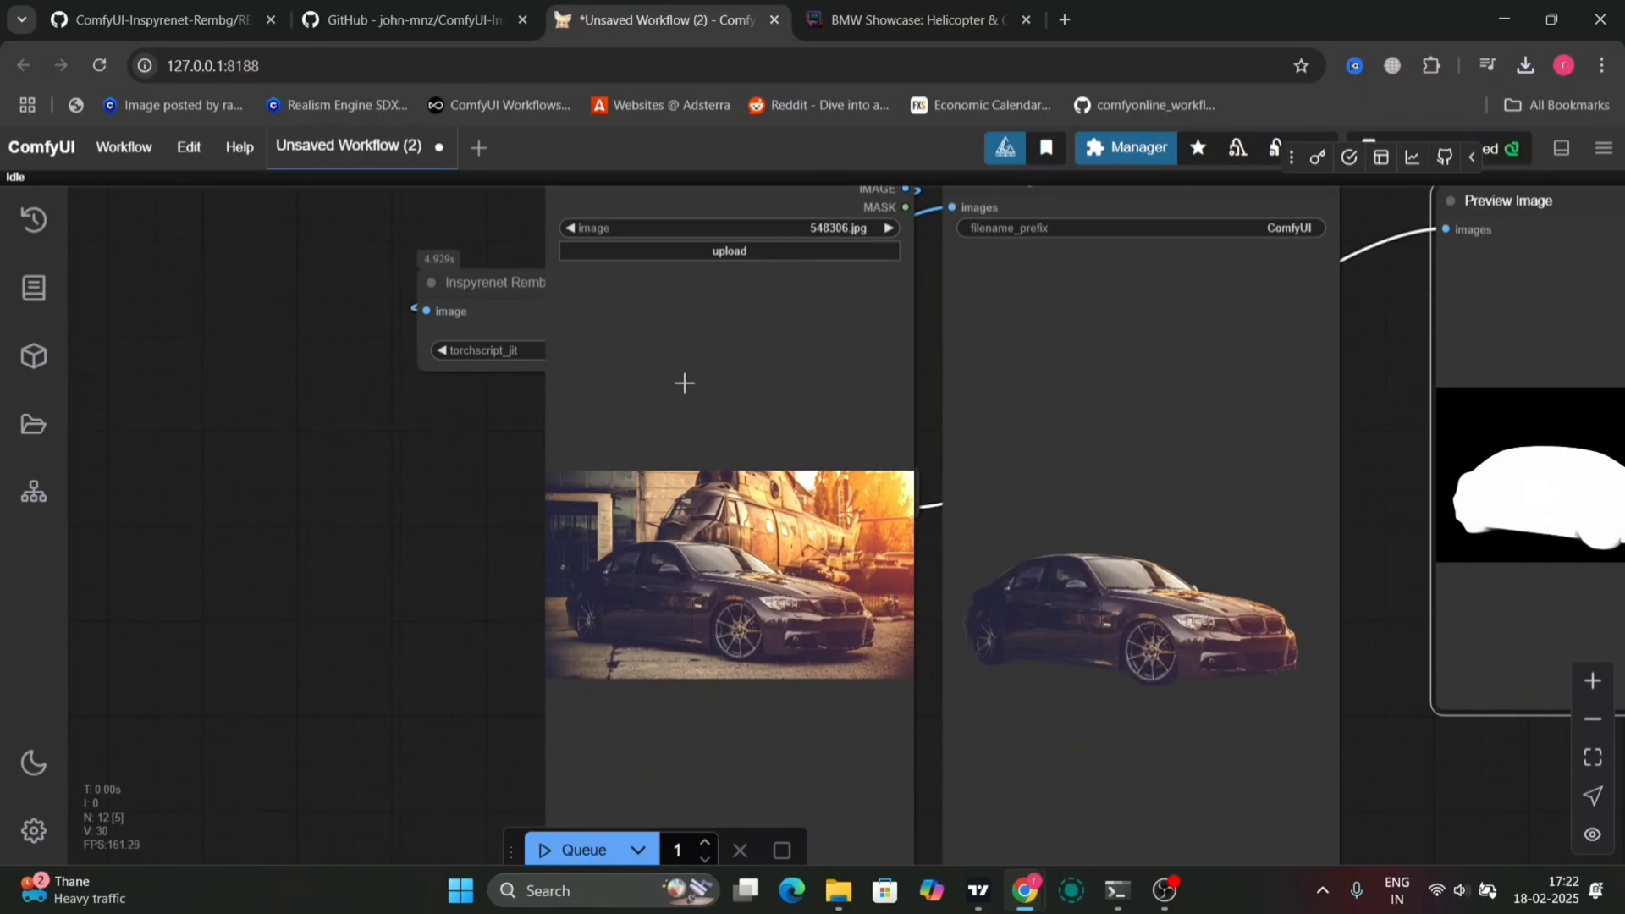
{"action": "left_click", "coordinate": [749, 259]}
{"action": "left_click", "coordinate": [749, 252]}
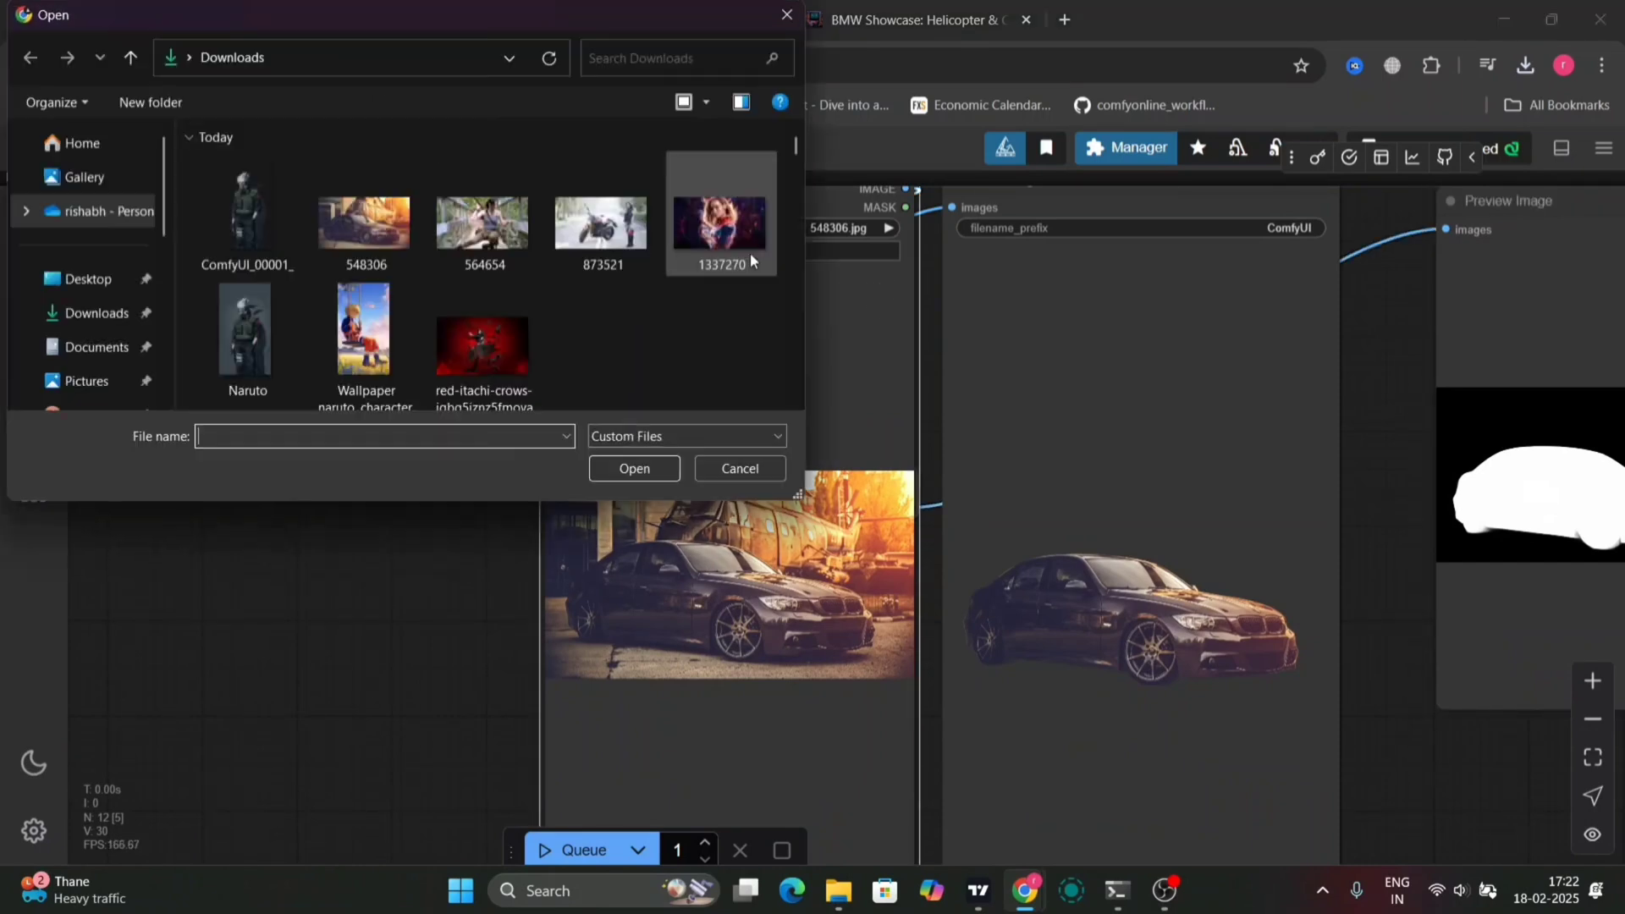
{"action": "double_click", "coordinate": [393, 354]}
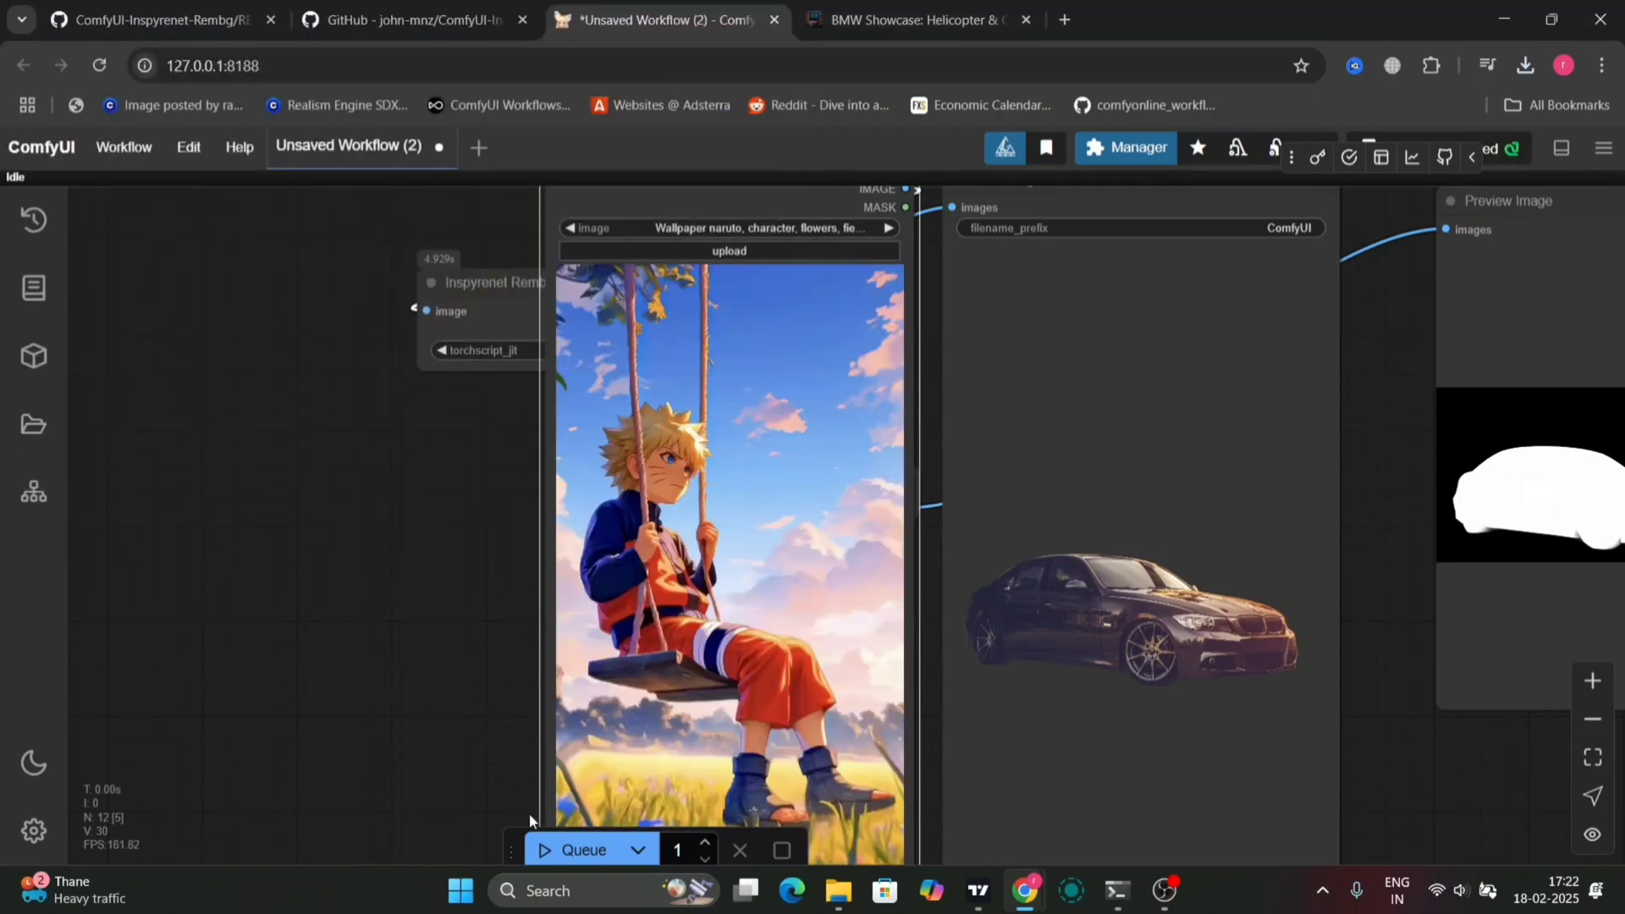
{"action": "left_click", "coordinate": [579, 849]}
{"action": "left_click_drag", "start_coordinate": [439, 674], "coordinate": [261, 606]}
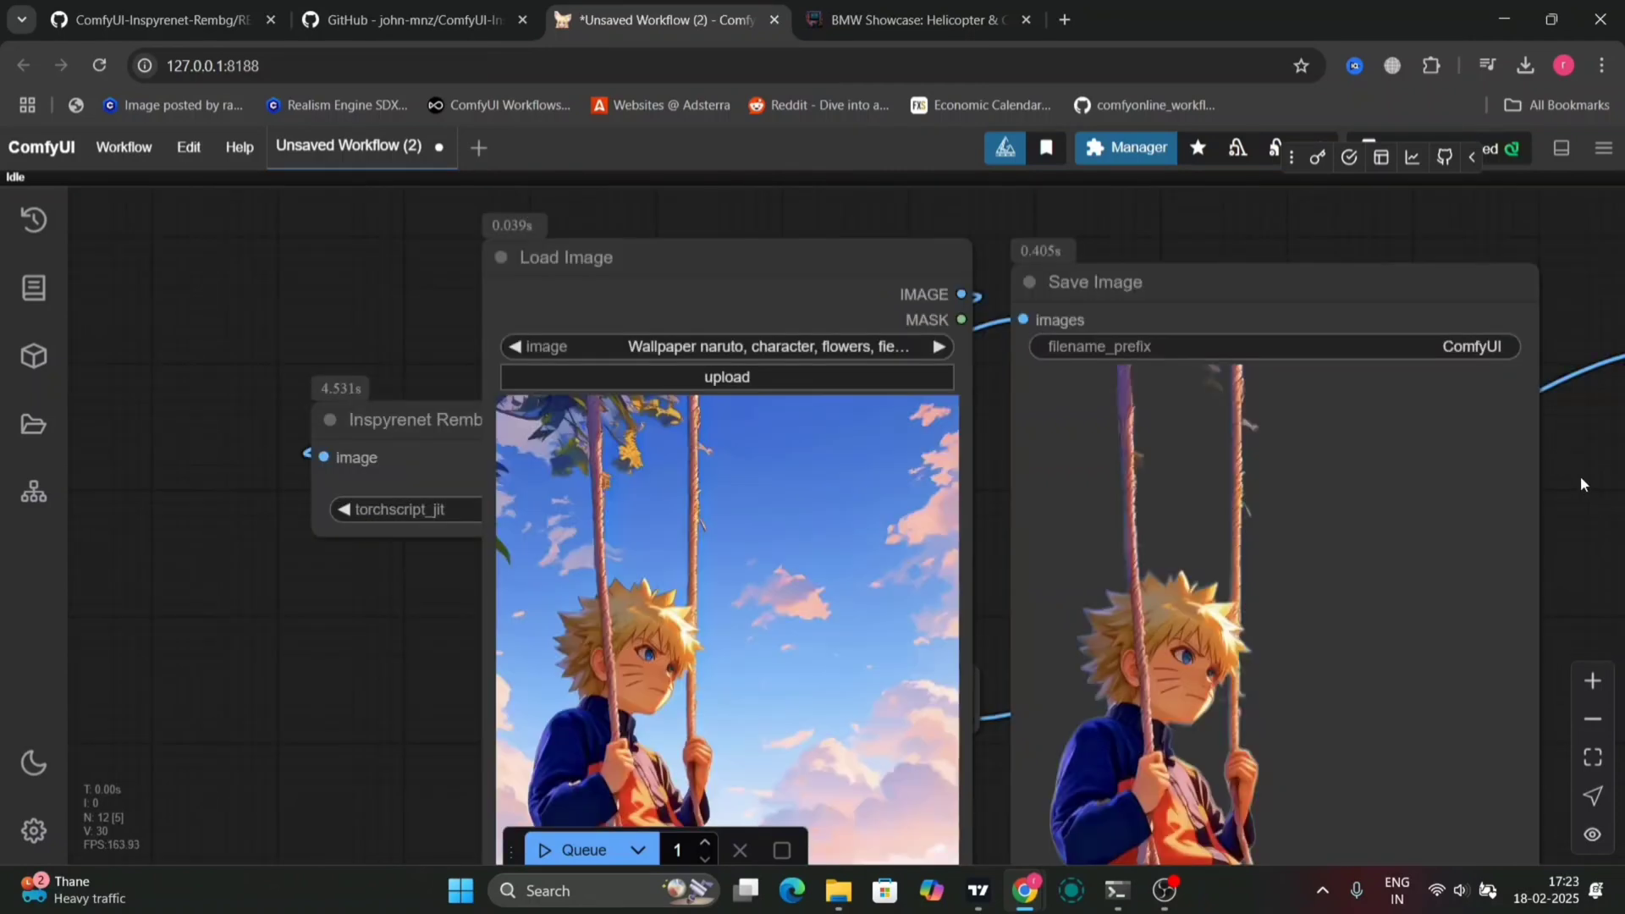
{"action": "left_click_drag", "start_coordinate": [1581, 476], "coordinate": [1348, 116]}
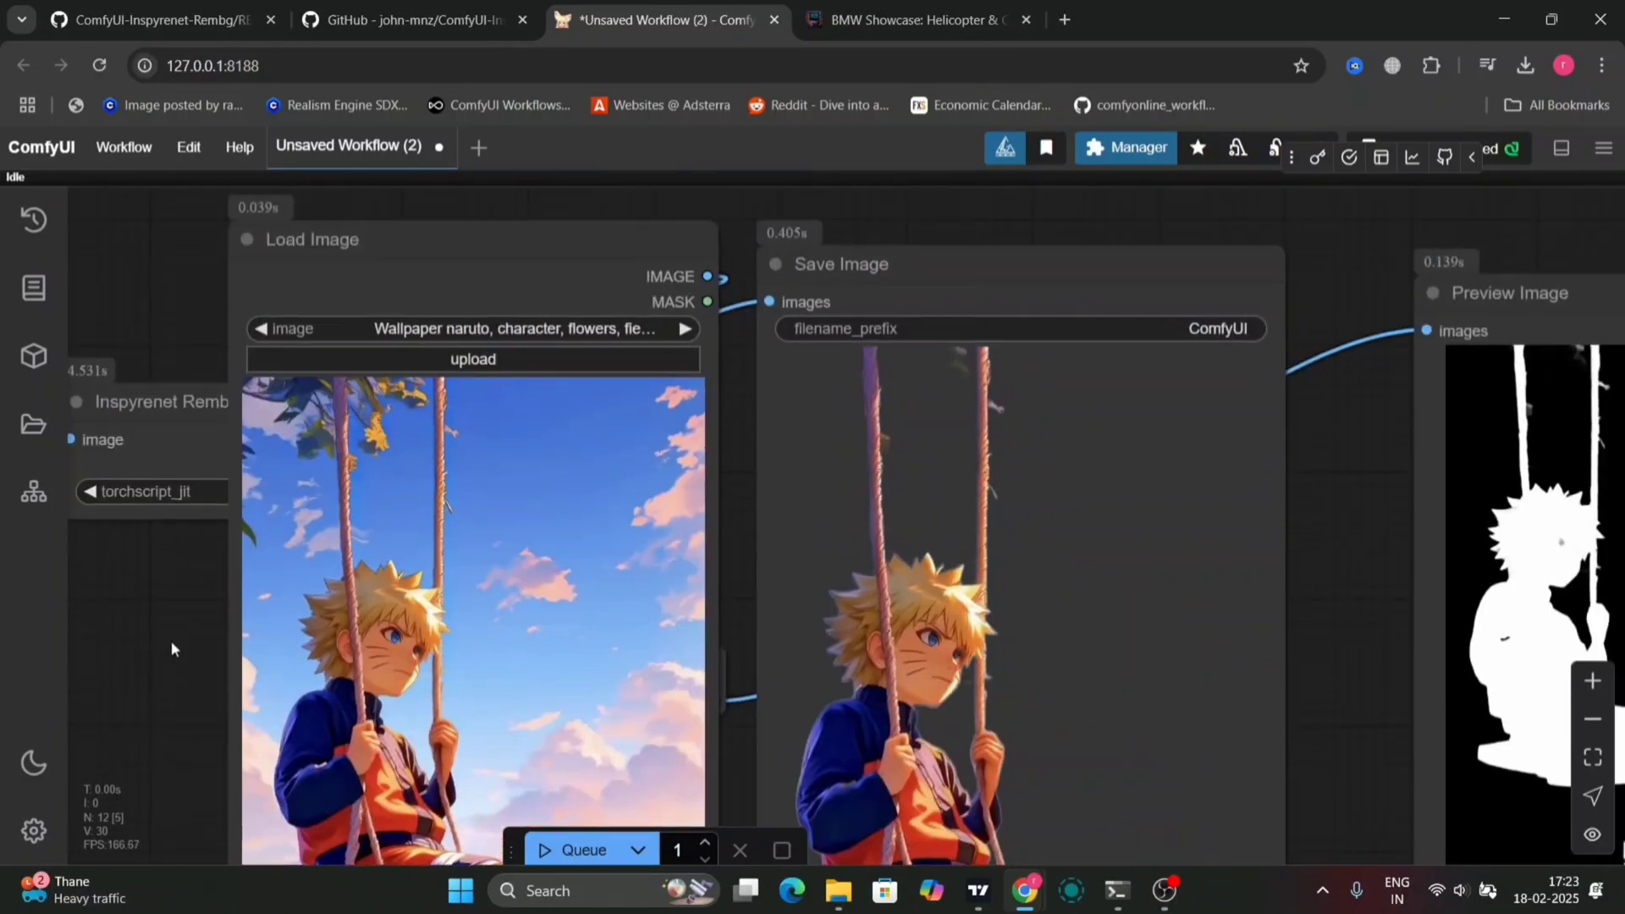
- Upload image 564654 from Downloads into the Load Image node and run the workflow, checking its progress in the console
{"action": "left_click", "coordinate": [384, 360]}
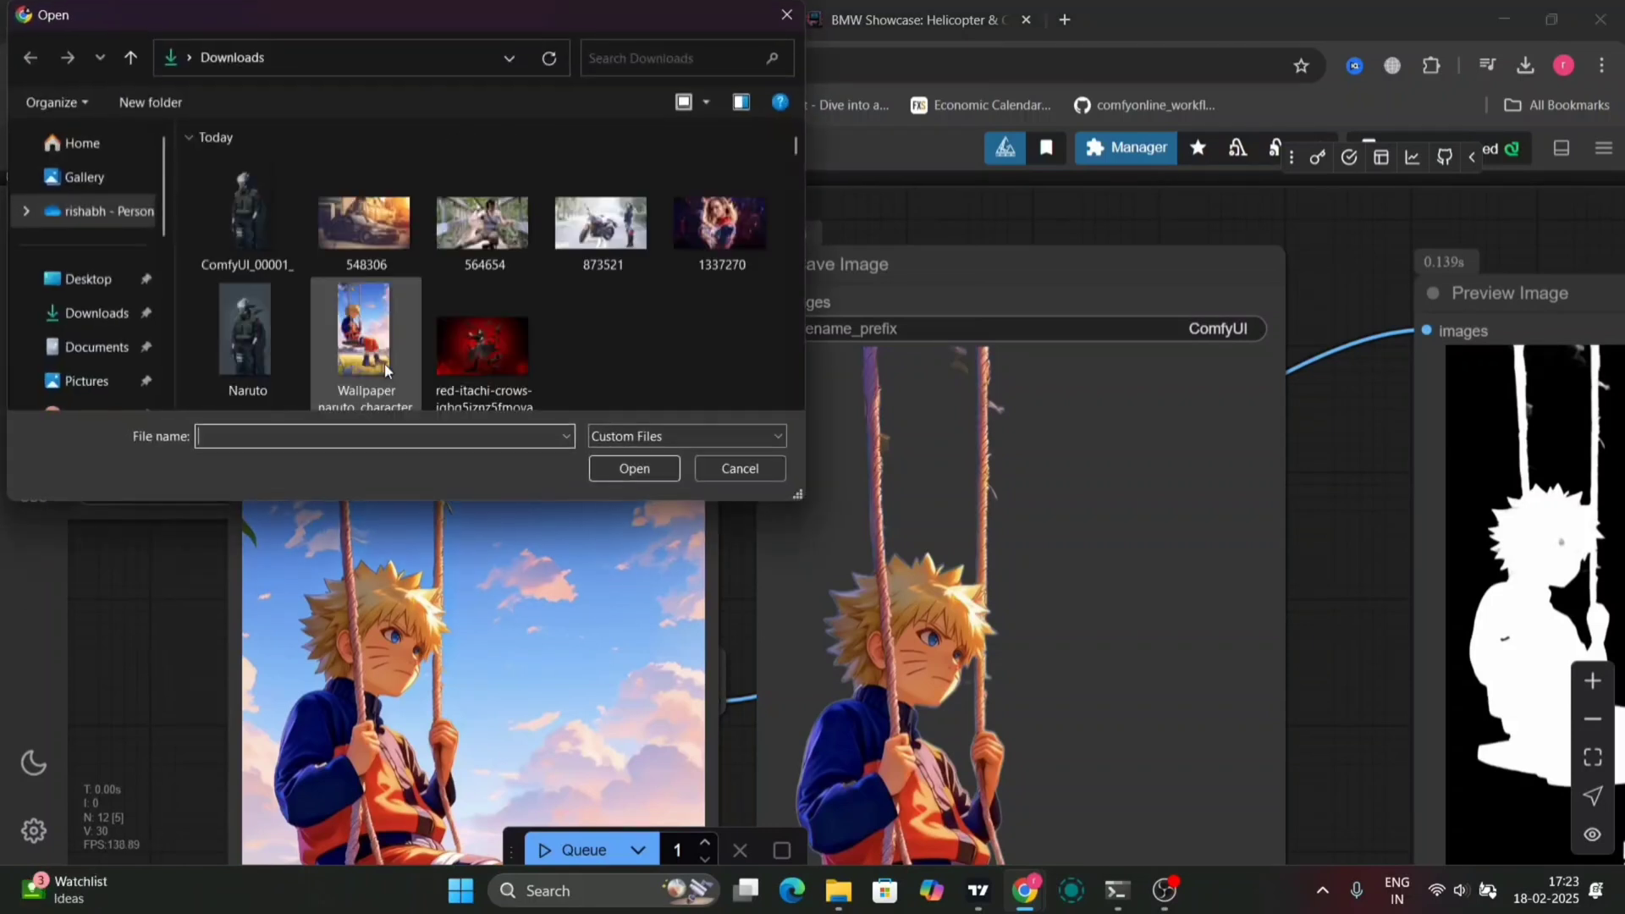
{"action": "left_click", "coordinate": [492, 216]}
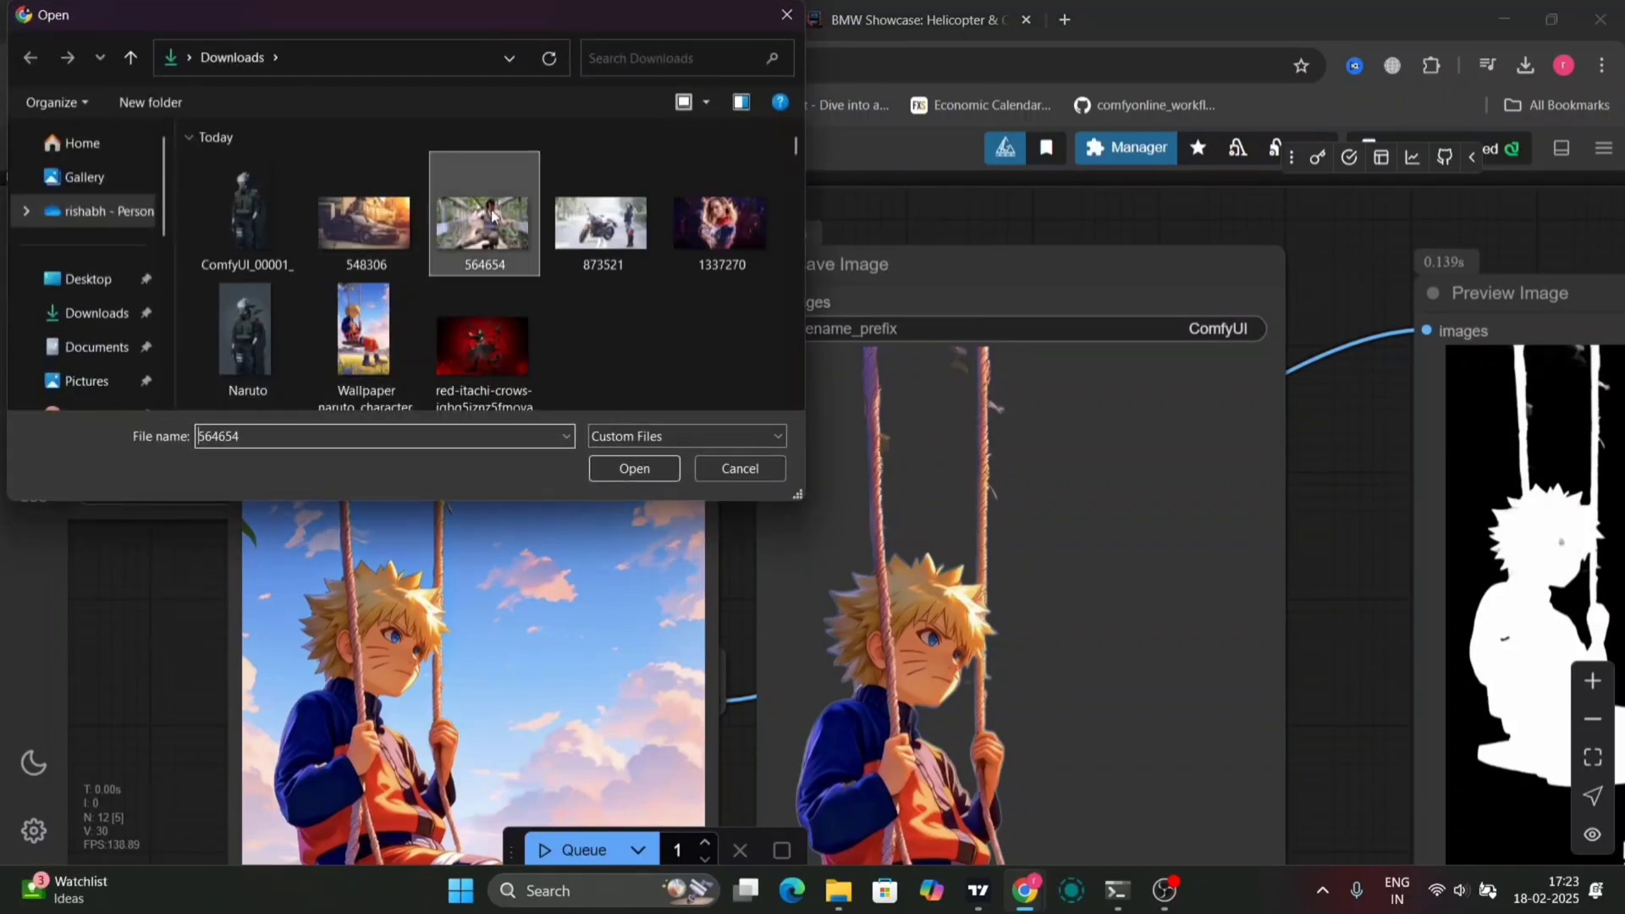
{"action": "double_click", "coordinate": [492, 216]}
{"action": "left_click_drag", "start_coordinate": [743, 271], "coordinate": [743, 48]}
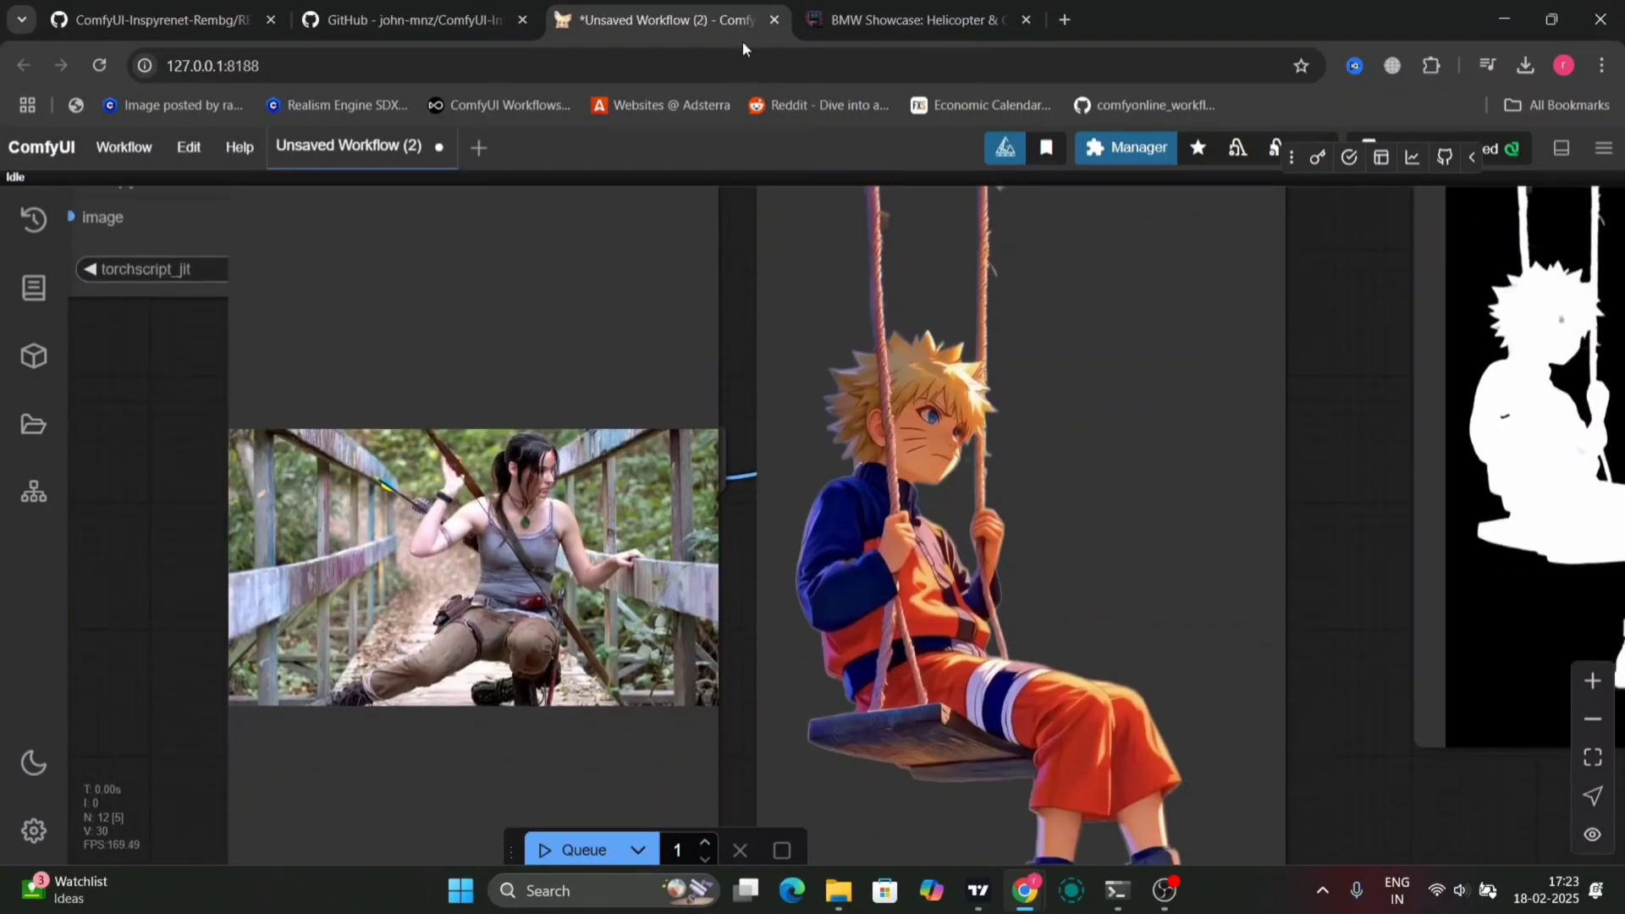
{"action": "left_click", "coordinate": [565, 850]}
{"action": "left_click_drag", "start_coordinate": [1348, 380], "coordinate": [1274, 289]}
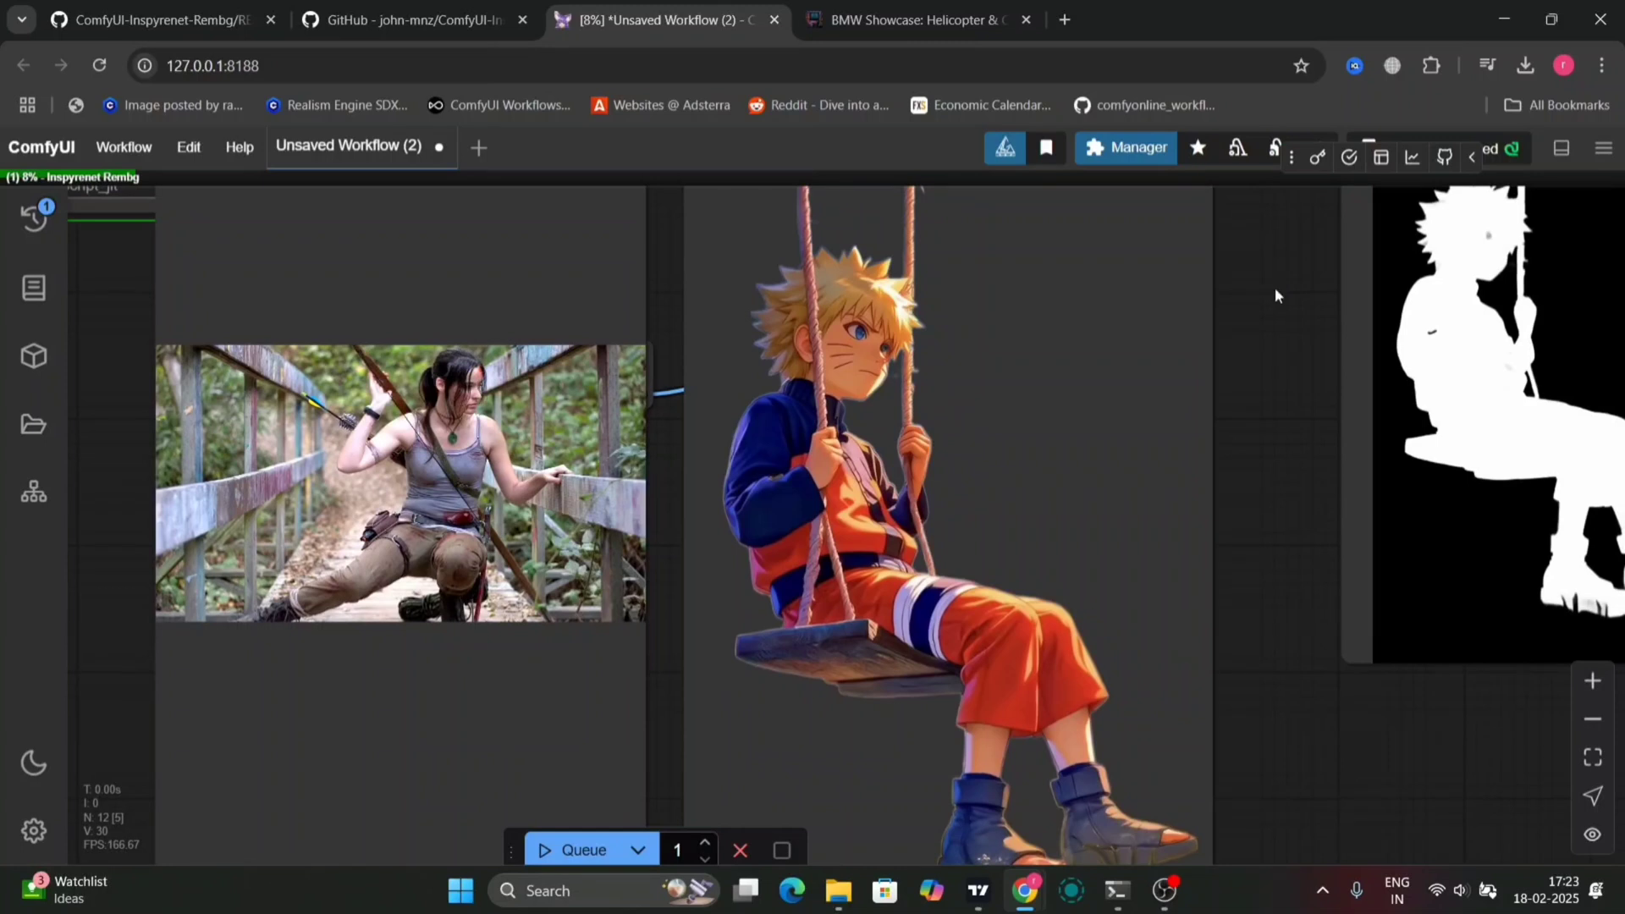
{"action": "scroll", "coordinate": [1274, 287], "scroll_direction": "down", "scroll_amount": 2}
{"action": "scroll", "coordinate": [1185, 423], "scroll_direction": "down", "scroll_amount": 5}
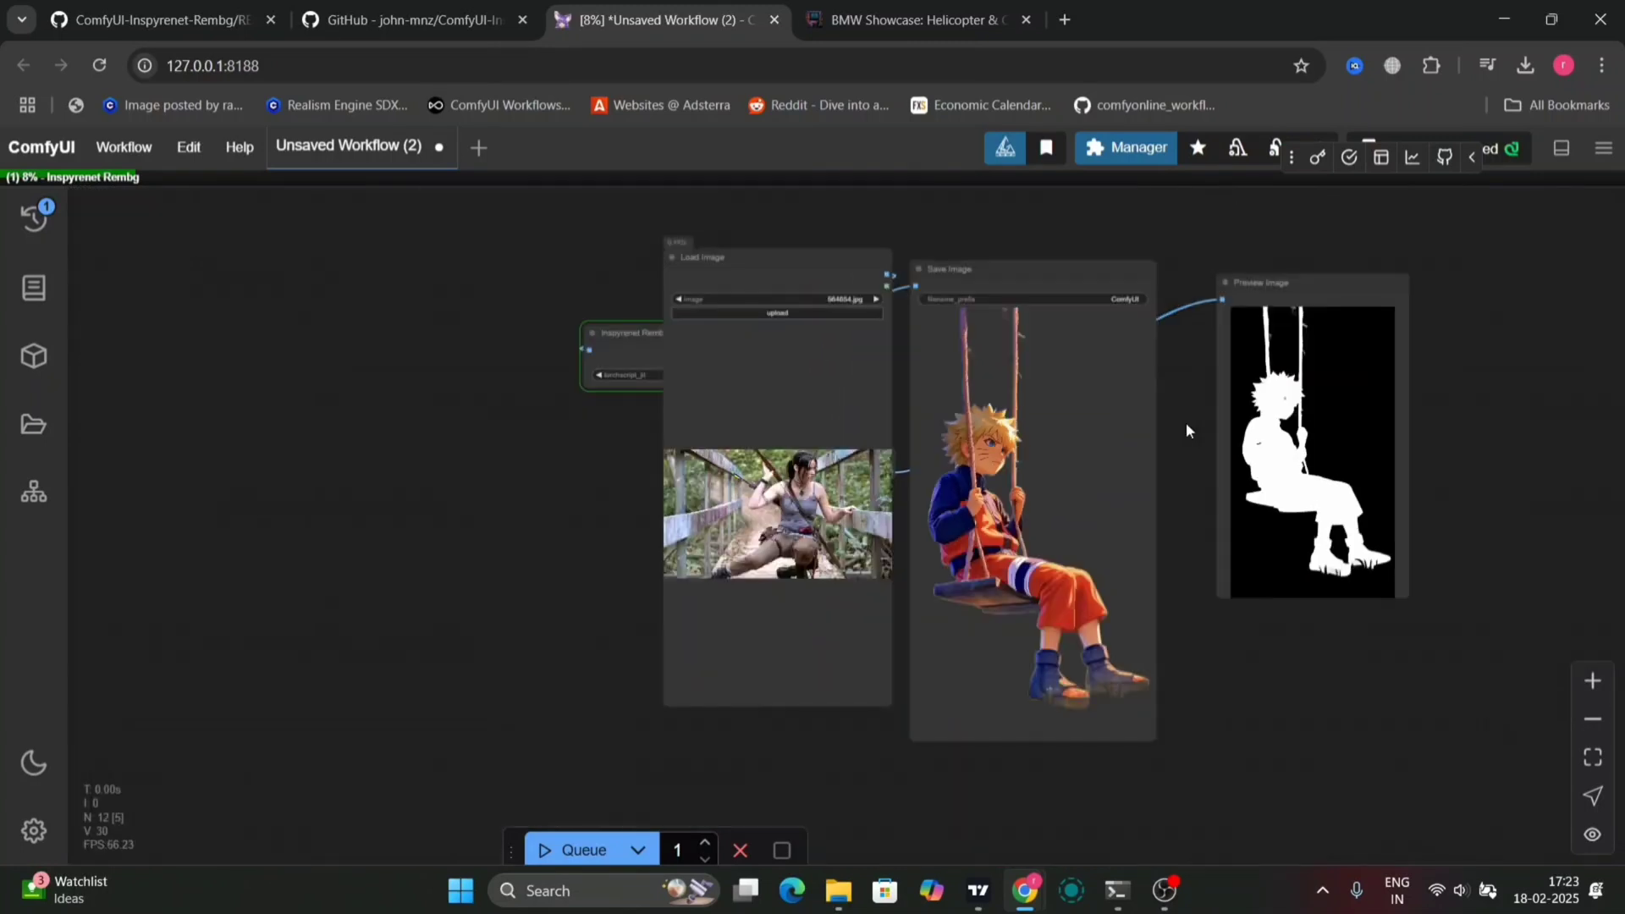
{"action": "left_click", "coordinate": [1117, 891]}
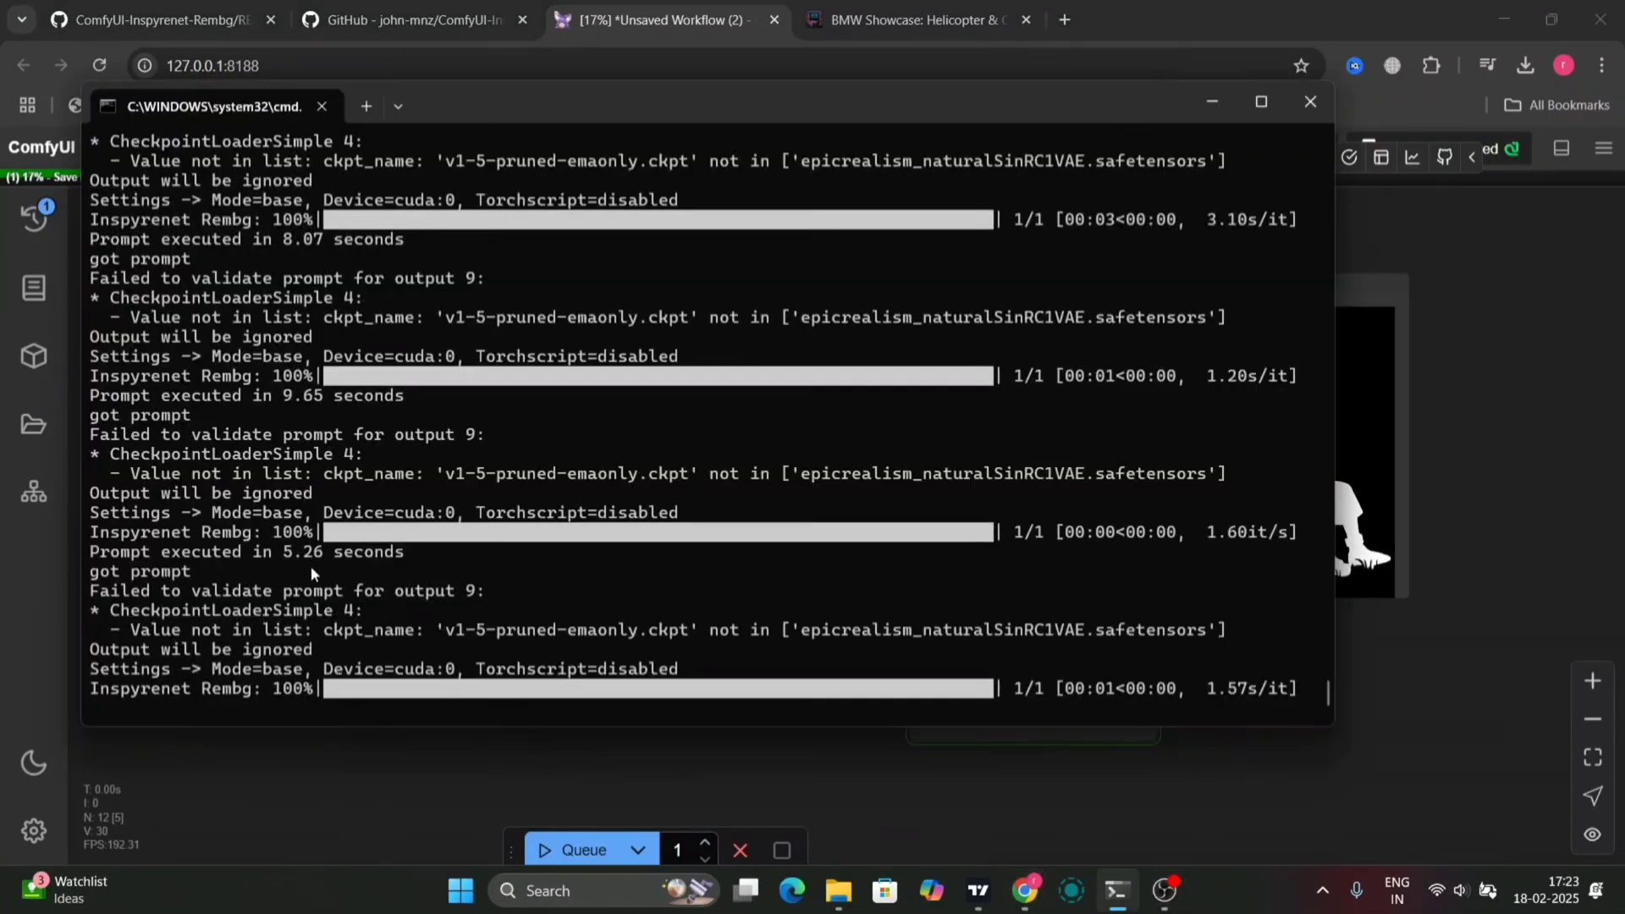
- Compare the execution times of the previous runs in the console and minimize the console window
{"action": "left_click_drag", "start_coordinate": [277, 551], "coordinate": [334, 554]}
{"action": "left_click_drag", "start_coordinate": [275, 394], "coordinate": [333, 397]}
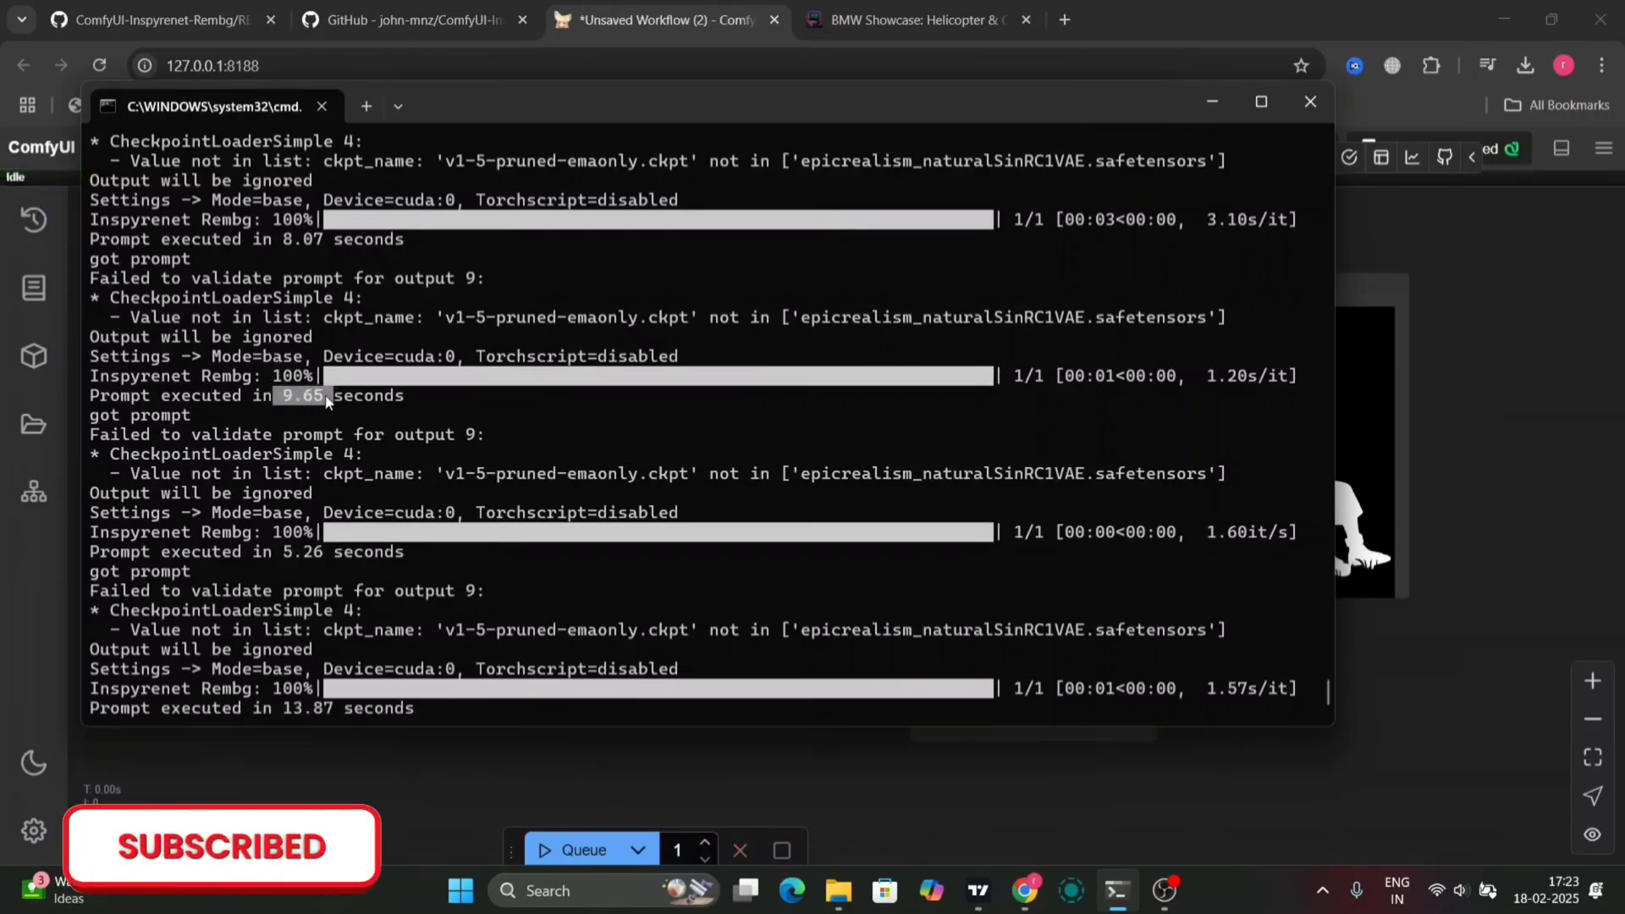
{"action": "left_click", "coordinate": [1212, 101]}
- Compare the woman's cutout in the Save Image node with the bridge photo in the Load Image node
{"action": "scroll", "coordinate": [1156, 425], "scroll_direction": "up", "scroll_amount": 3}
{"action": "scroll", "coordinate": [1158, 433], "scroll_direction": "up", "scroll_amount": 6}
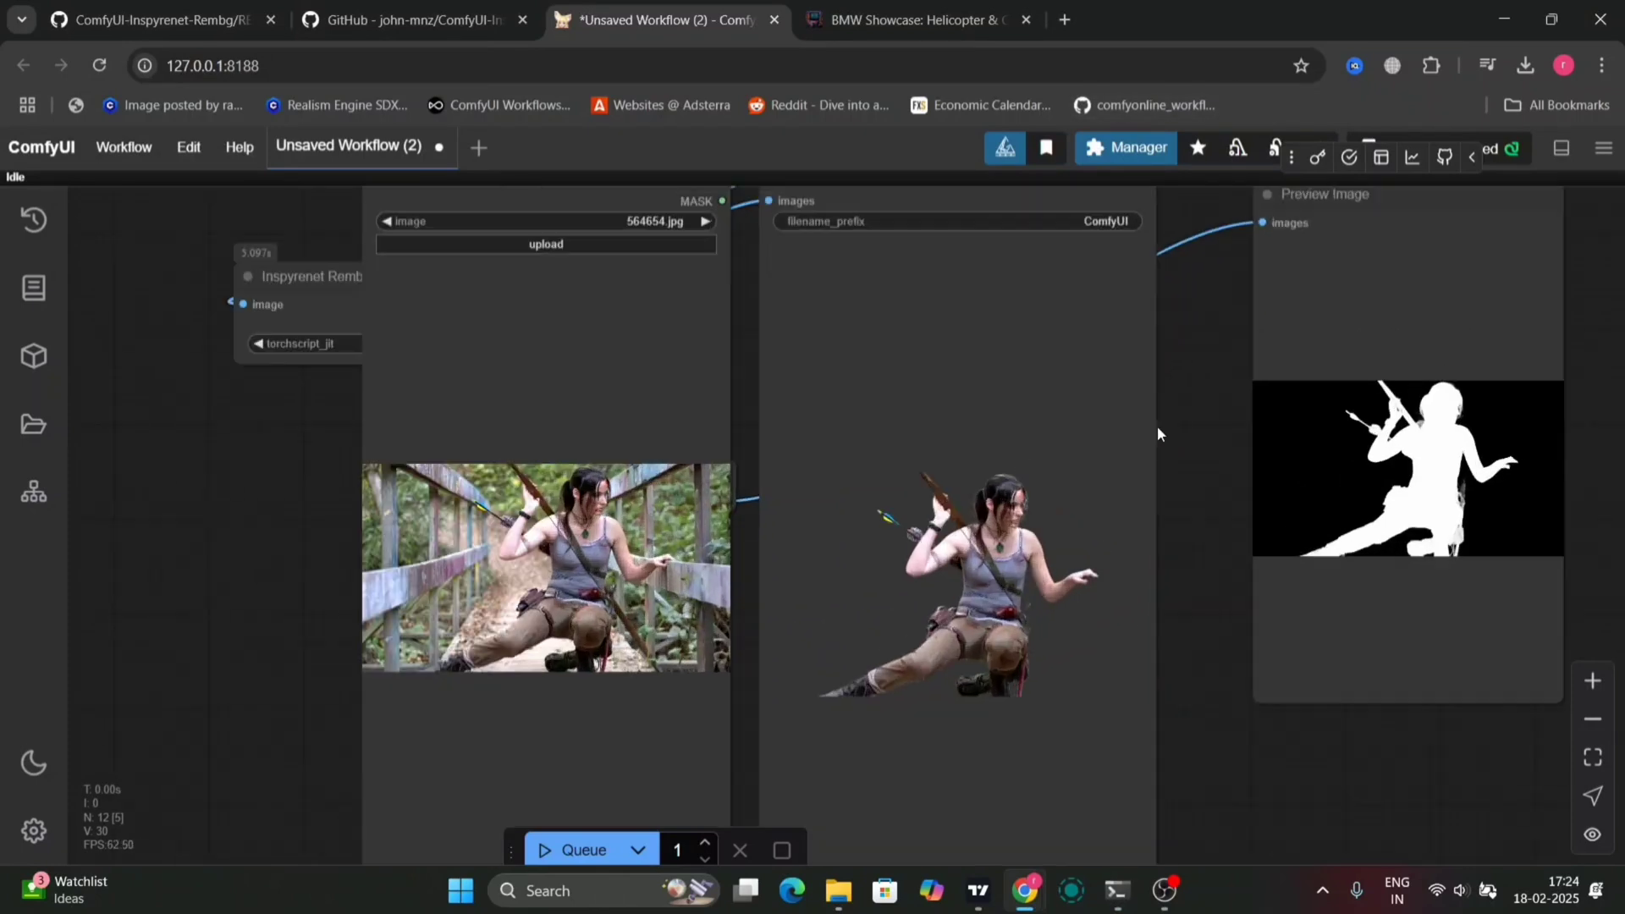
{"action": "scroll", "coordinate": [1158, 433], "scroll_direction": "up", "scroll_amount": 3}
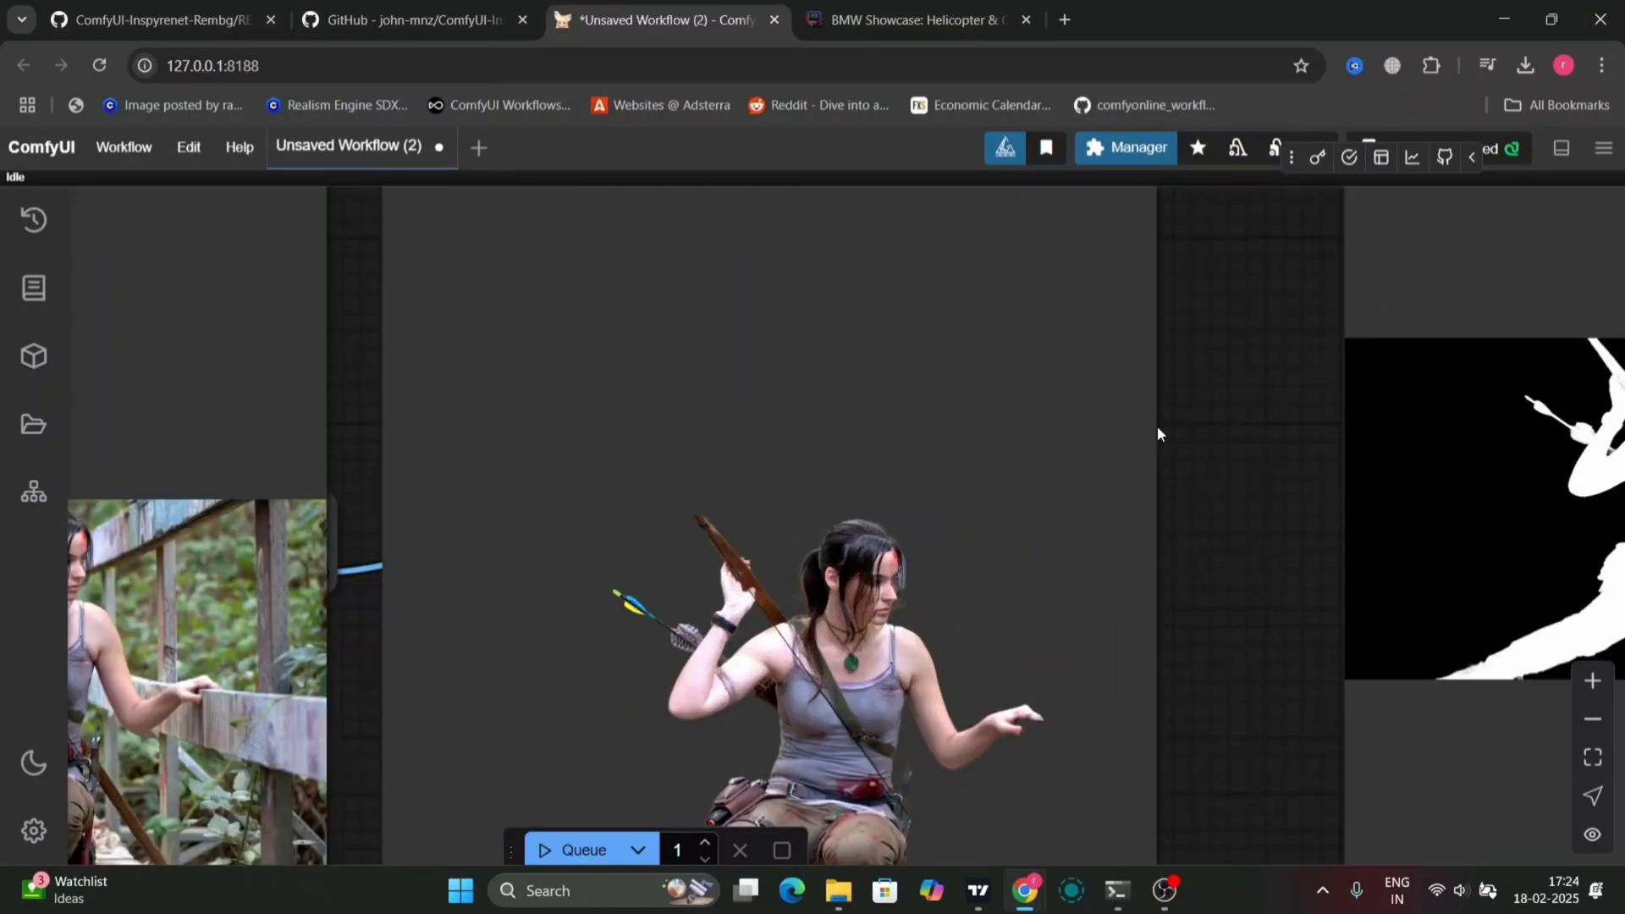
{"action": "left_click_drag", "start_coordinate": [1201, 652], "coordinate": [1419, 388]}
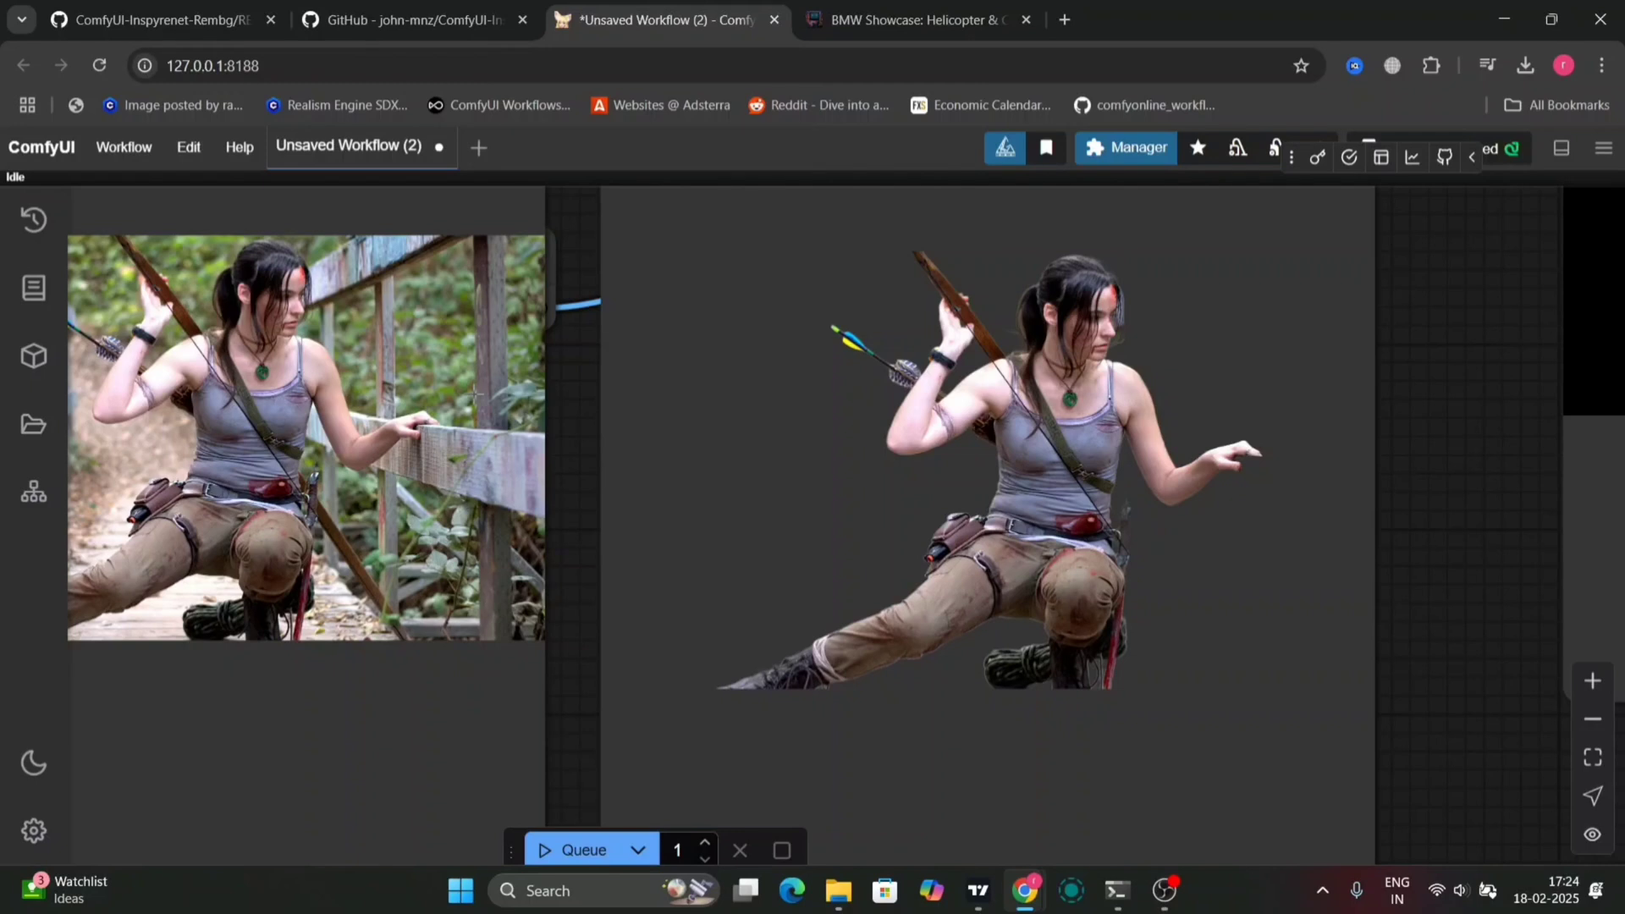
{"action": "left_click_drag", "start_coordinate": [562, 474], "coordinate": [745, 495]}
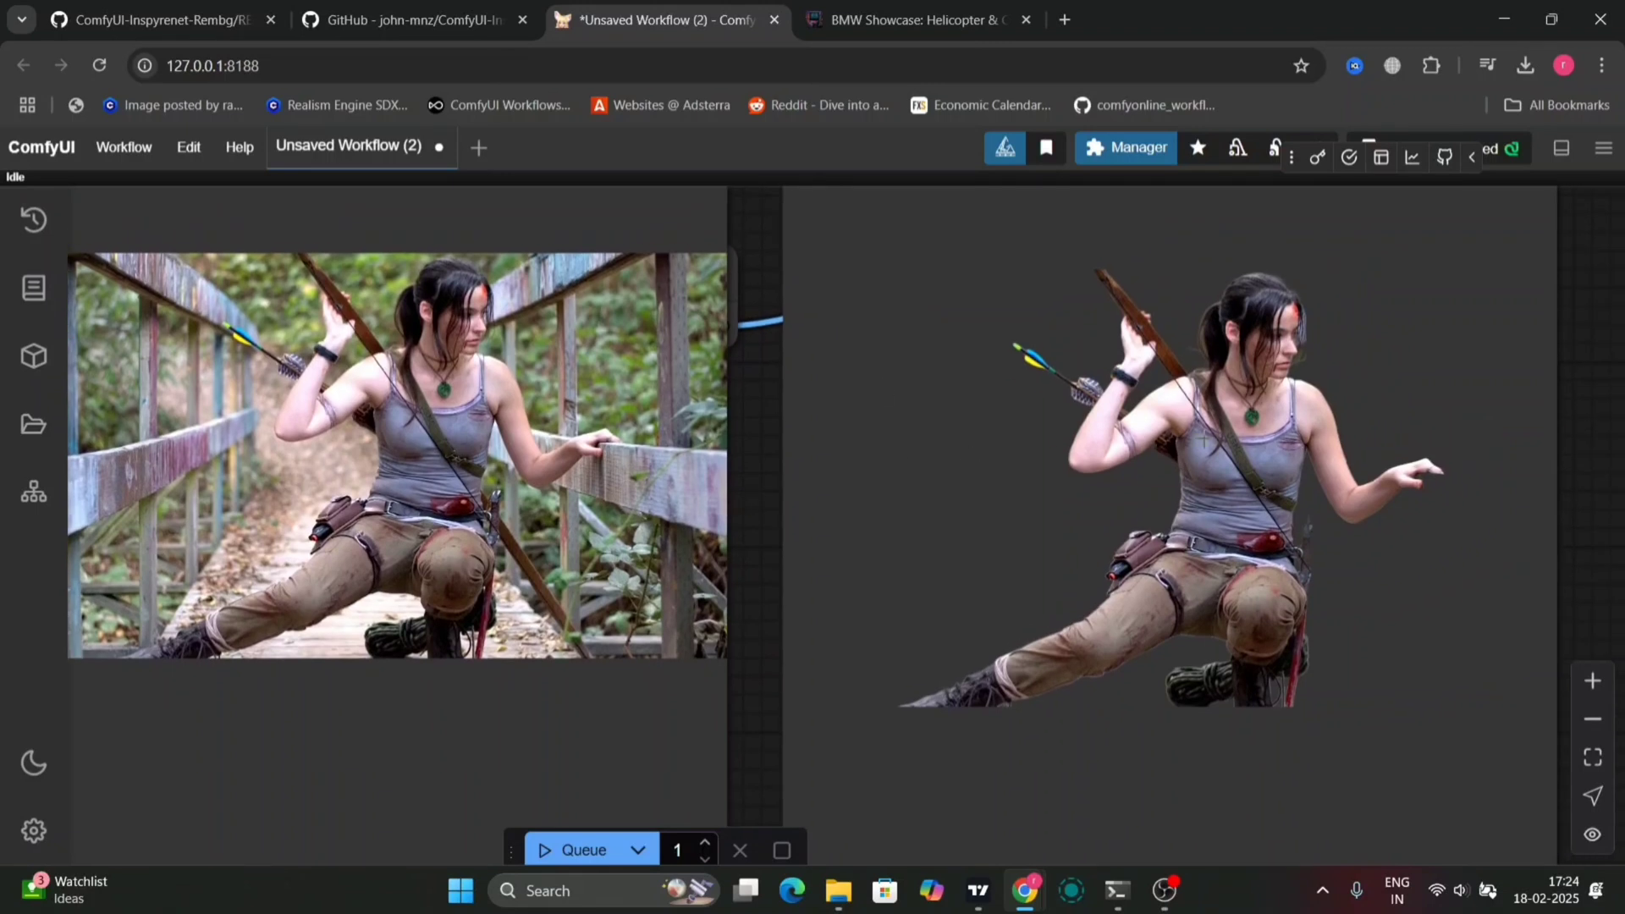
- Examine the woman's cutout close up, checking the edges around the hair, arrow, hands, legs and rope against the source photo
{"action": "scroll", "coordinate": [1203, 439], "scroll_direction": "up", "scroll_amount": 10}
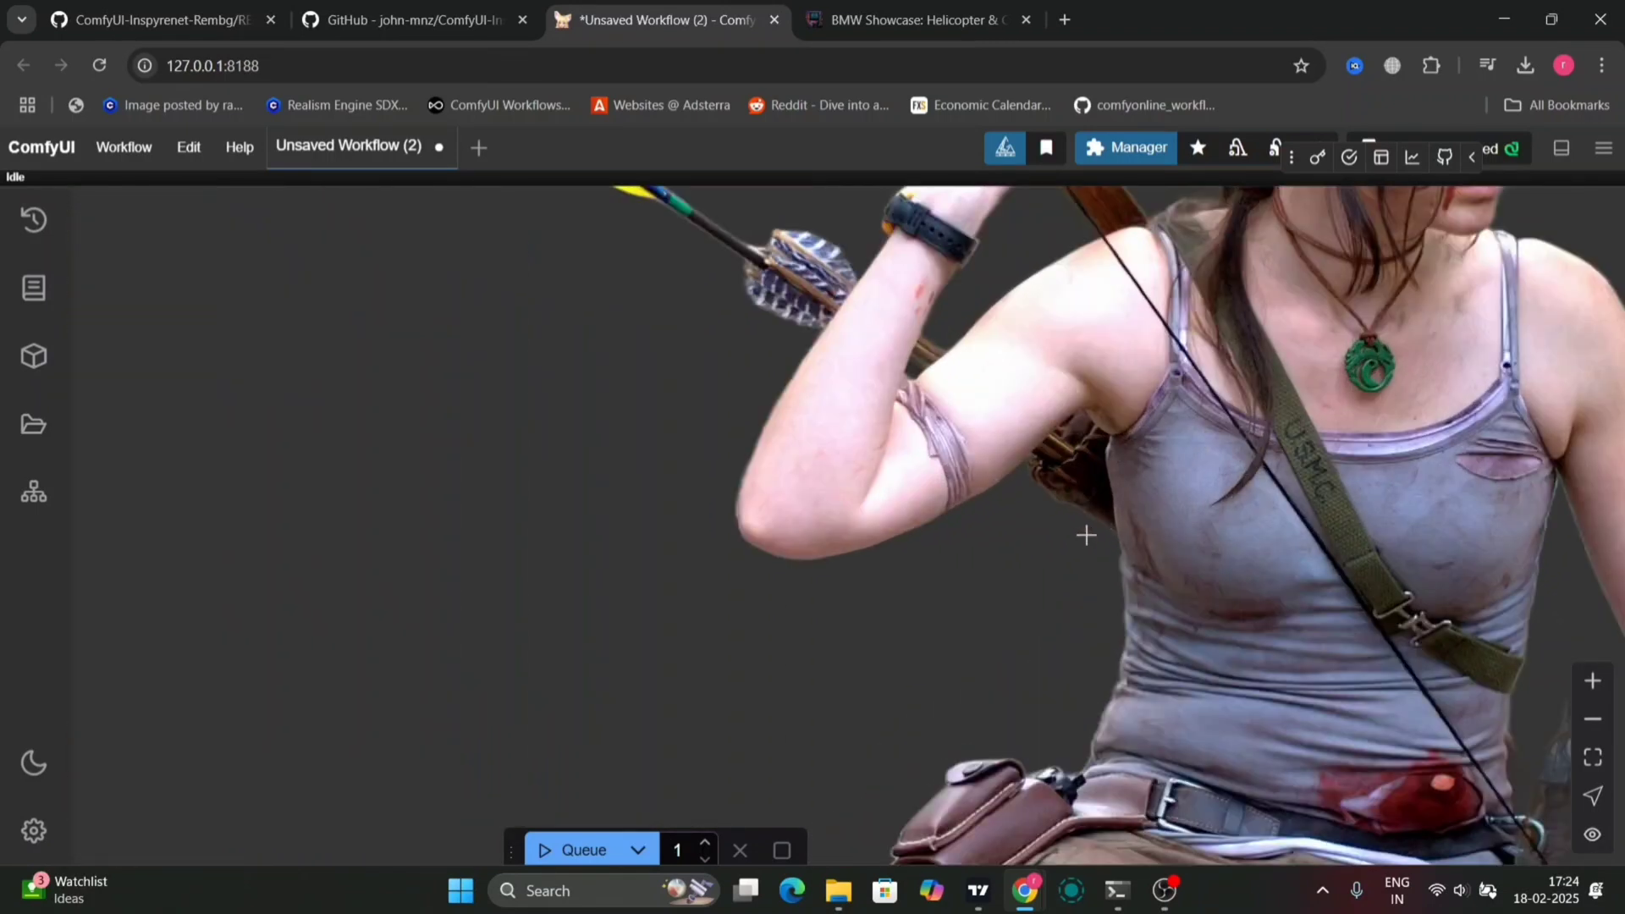
{"action": "left_click_drag", "start_coordinate": [1077, 537], "coordinate": [657, 769]}
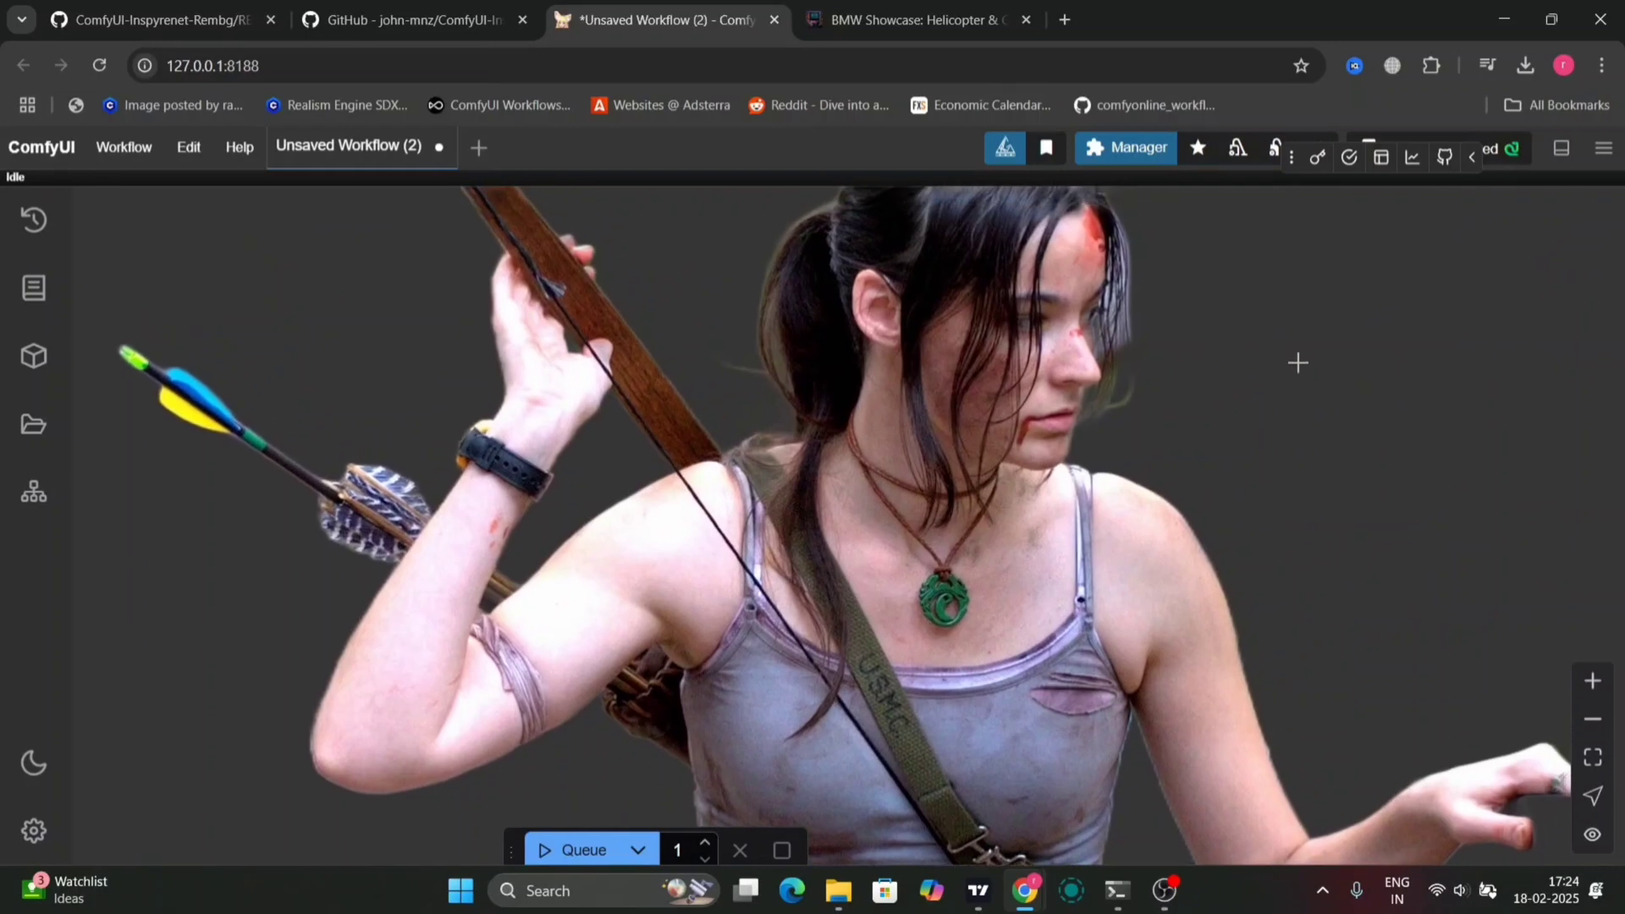
{"action": "left_click_drag", "start_coordinate": [1342, 420], "coordinate": [1180, 59]}
{"action": "left_click_drag", "start_coordinate": [1206, 725], "coordinate": [1306, 290]}
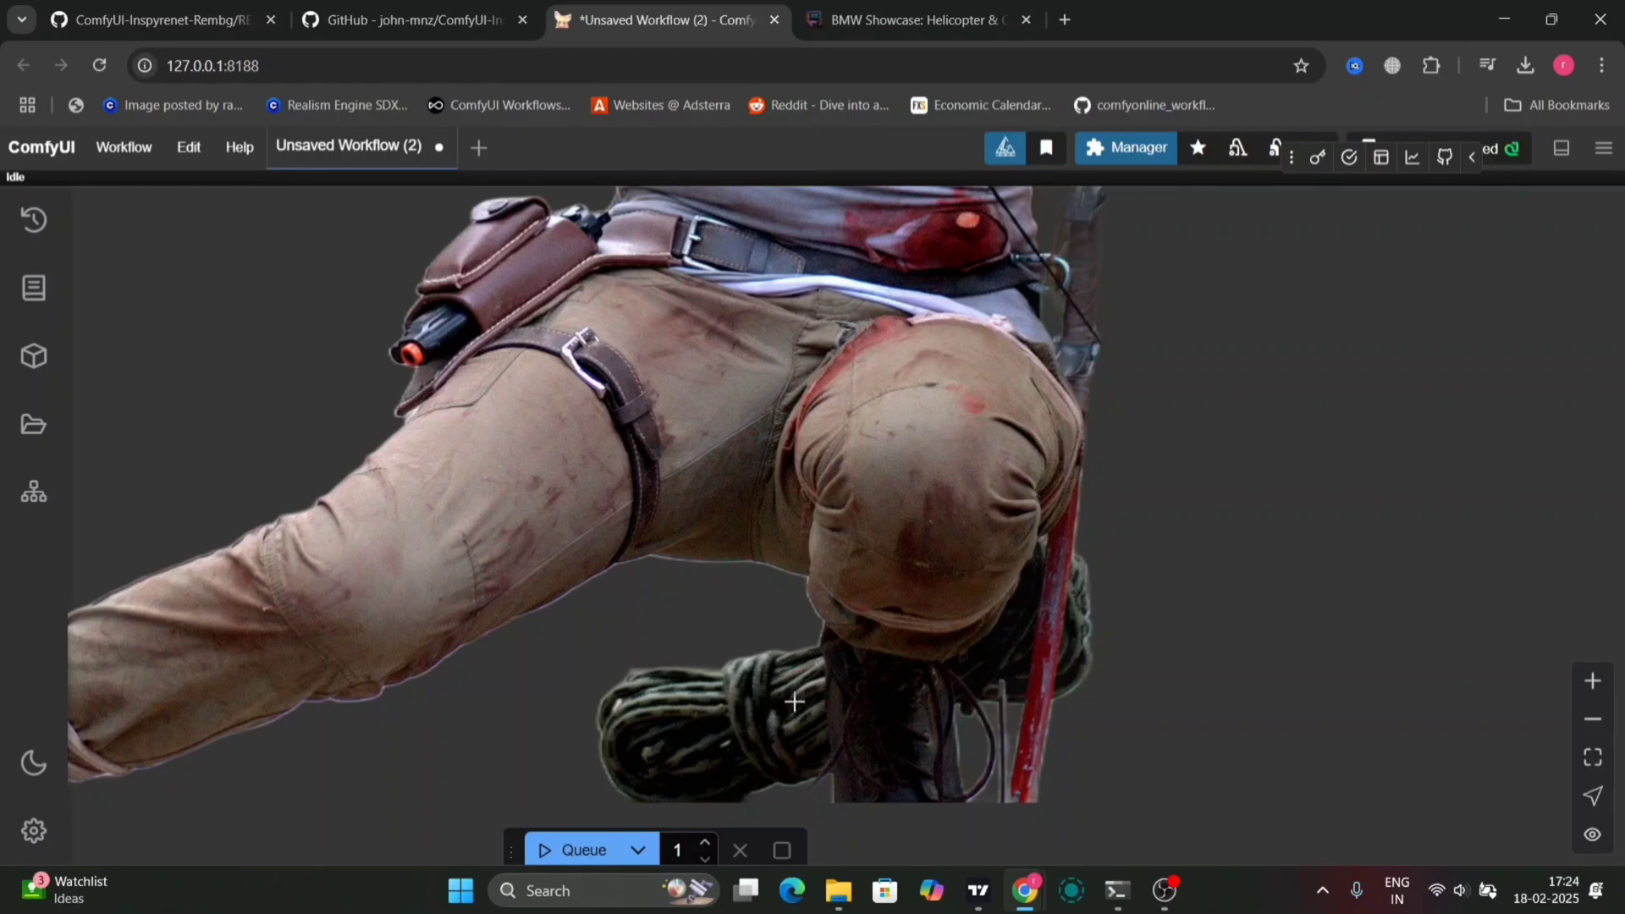
{"action": "left_click_drag", "start_coordinate": [646, 736], "coordinate": [871, 813]}
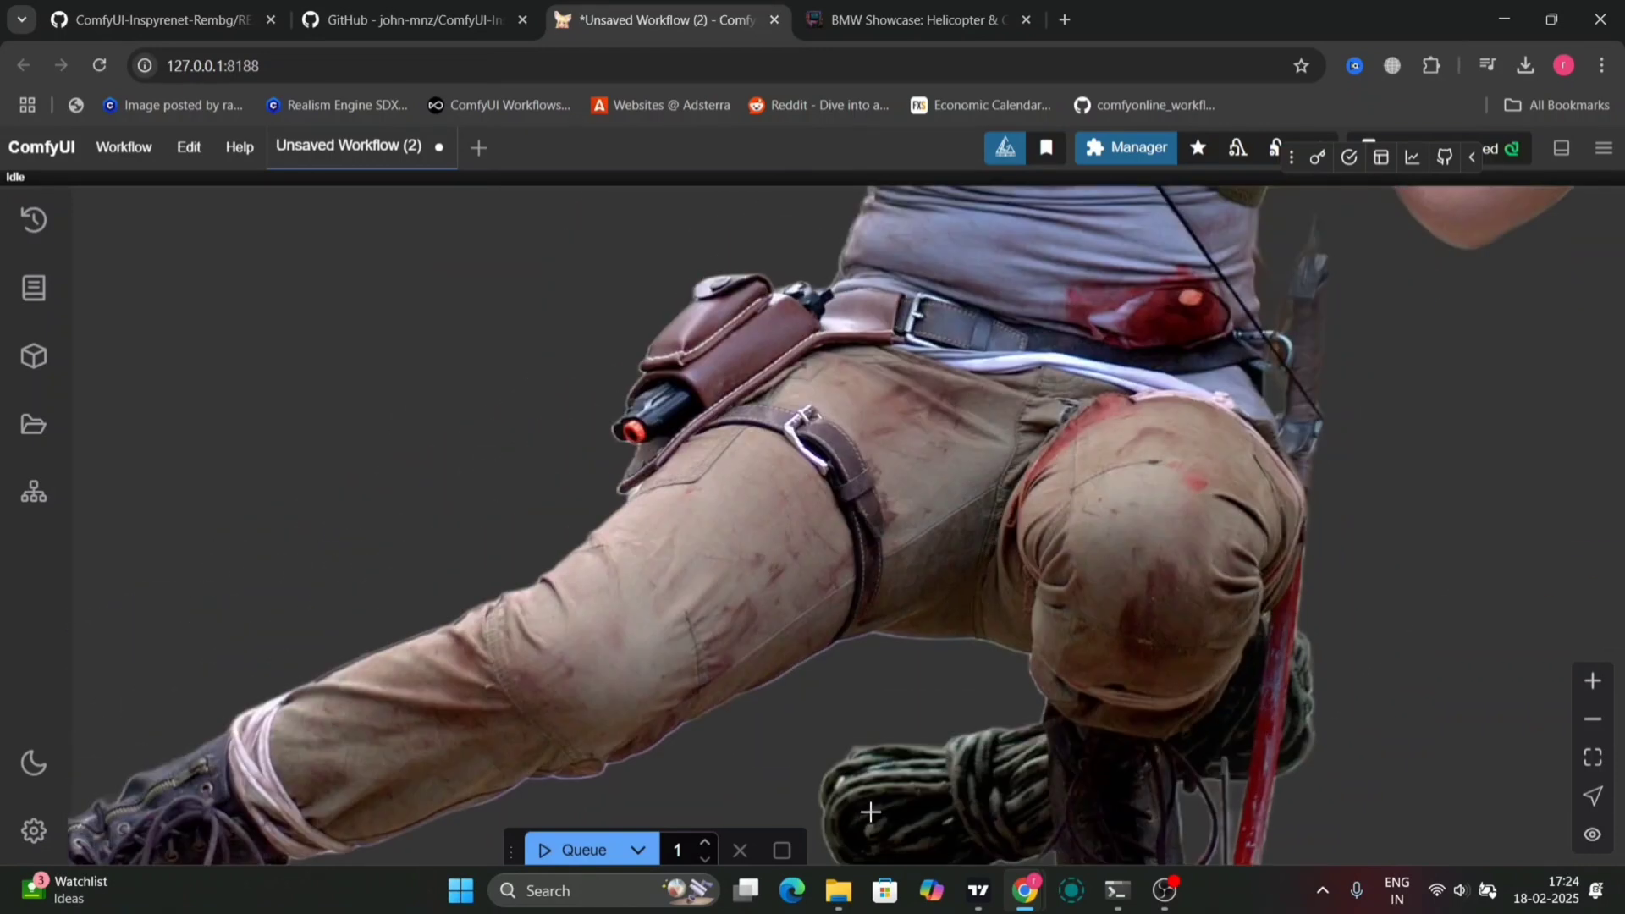
{"action": "left_click_drag", "start_coordinate": [1506, 537], "coordinate": [1434, 618]}
{"action": "scroll", "coordinate": [1435, 618], "scroll_direction": "up", "scroll_amount": 5}
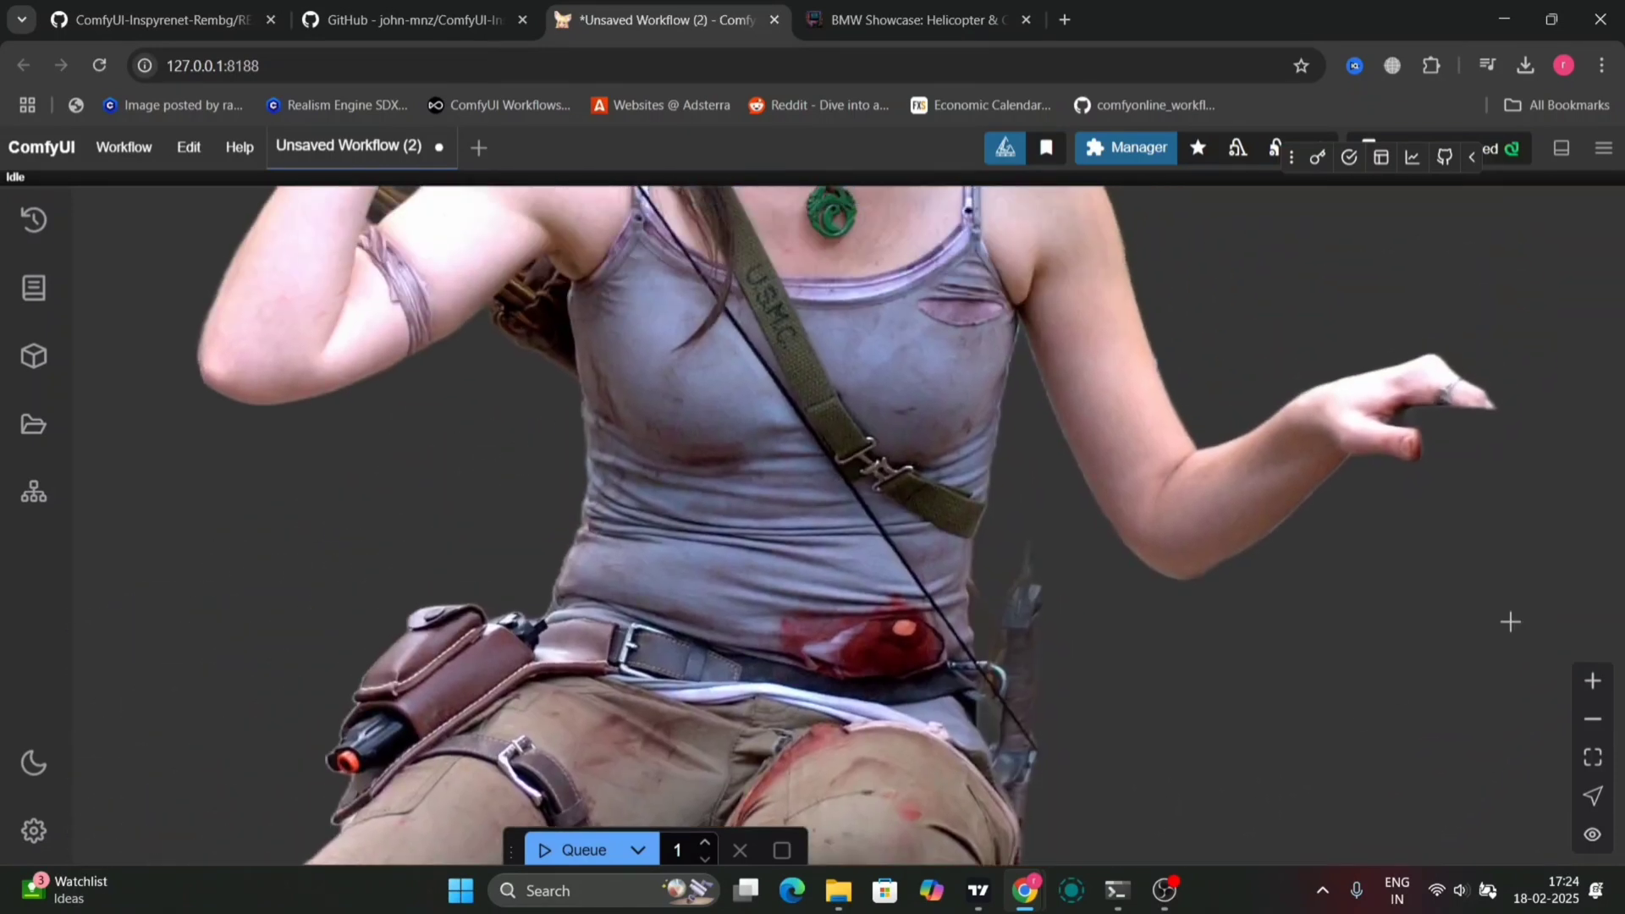
{"action": "left_click_drag", "start_coordinate": [1552, 610], "coordinate": [1579, 817]}
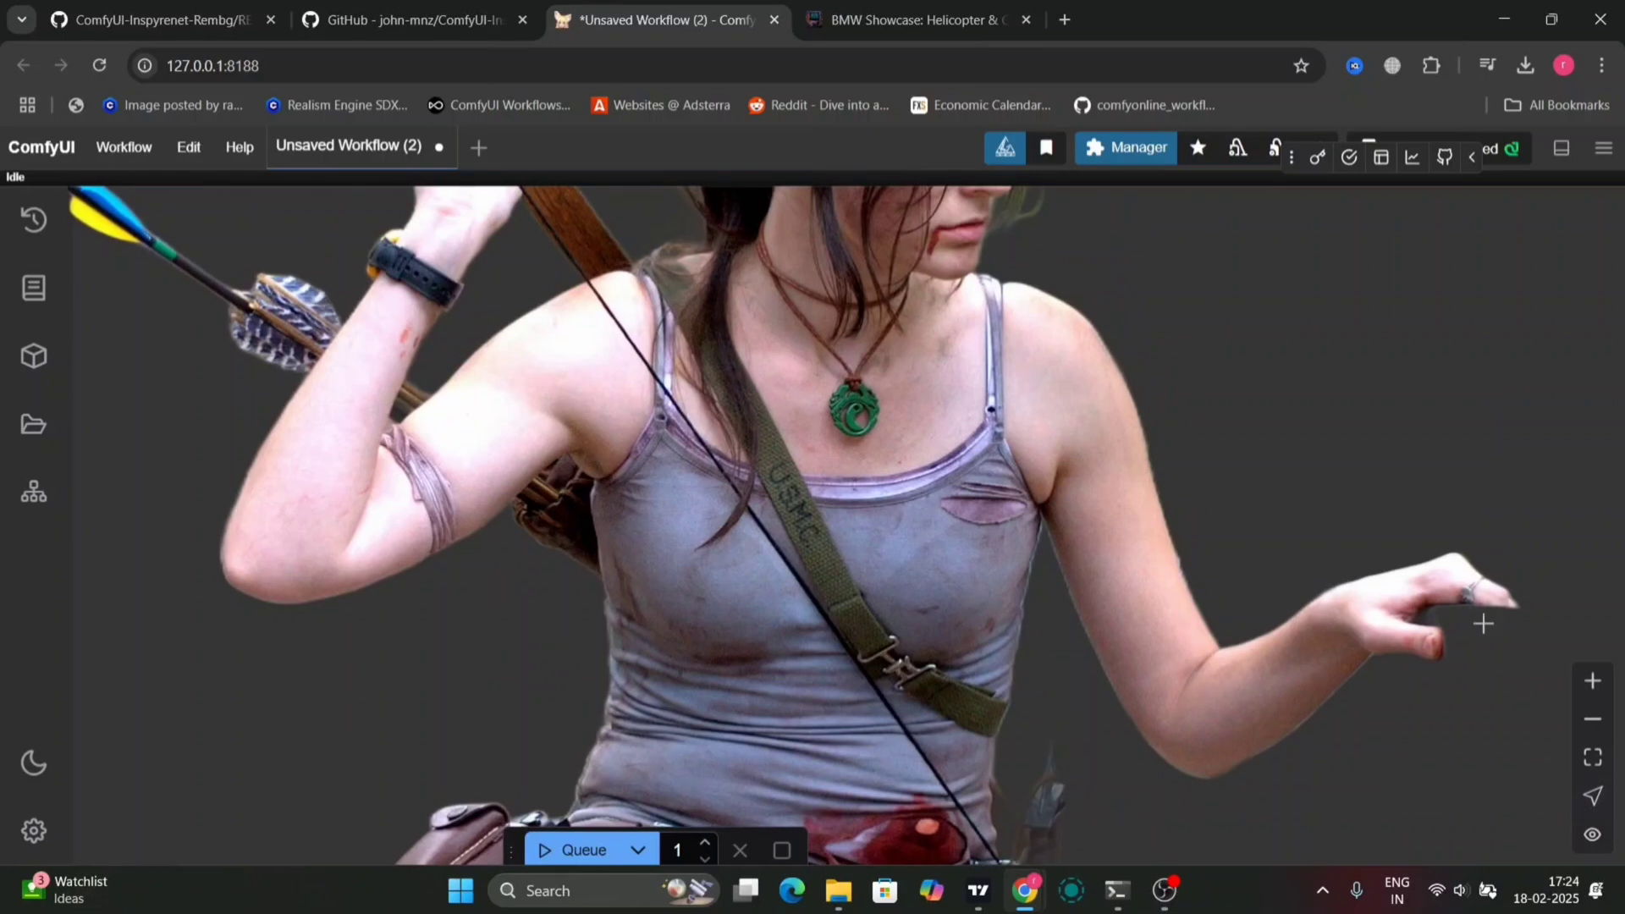
{"action": "left_click_drag", "start_coordinate": [1182, 735], "coordinate": [1618, 619]}
{"action": "left_click_drag", "start_coordinate": [607, 599], "coordinate": [1458, 569]}
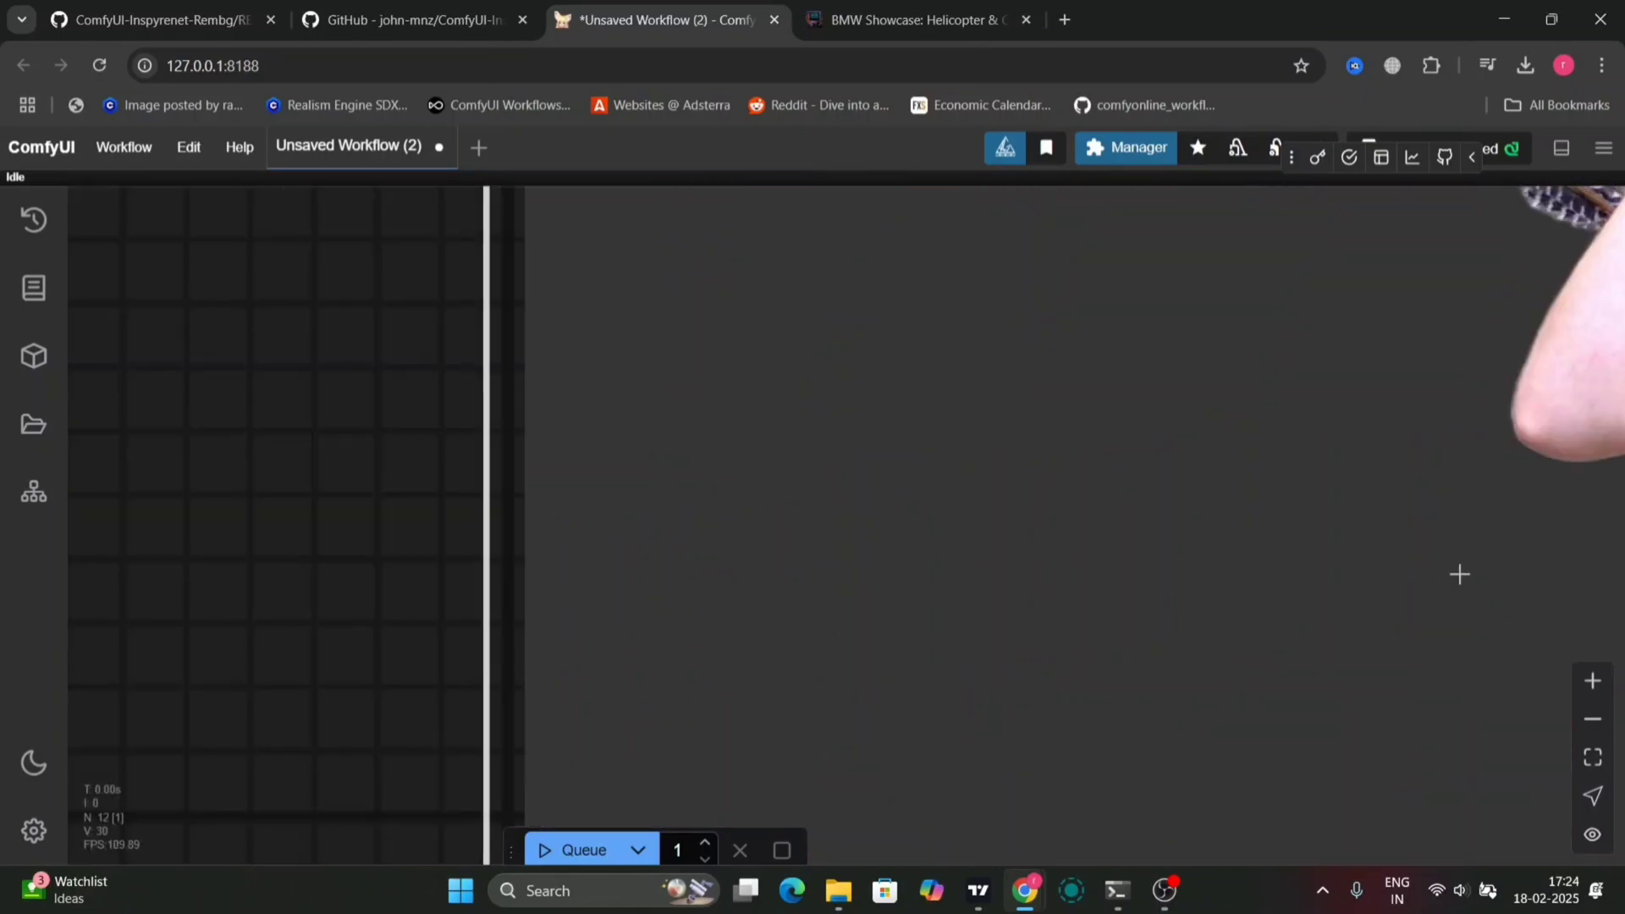
{"action": "left_click_drag", "start_coordinate": [478, 524], "coordinate": [1579, 504]}
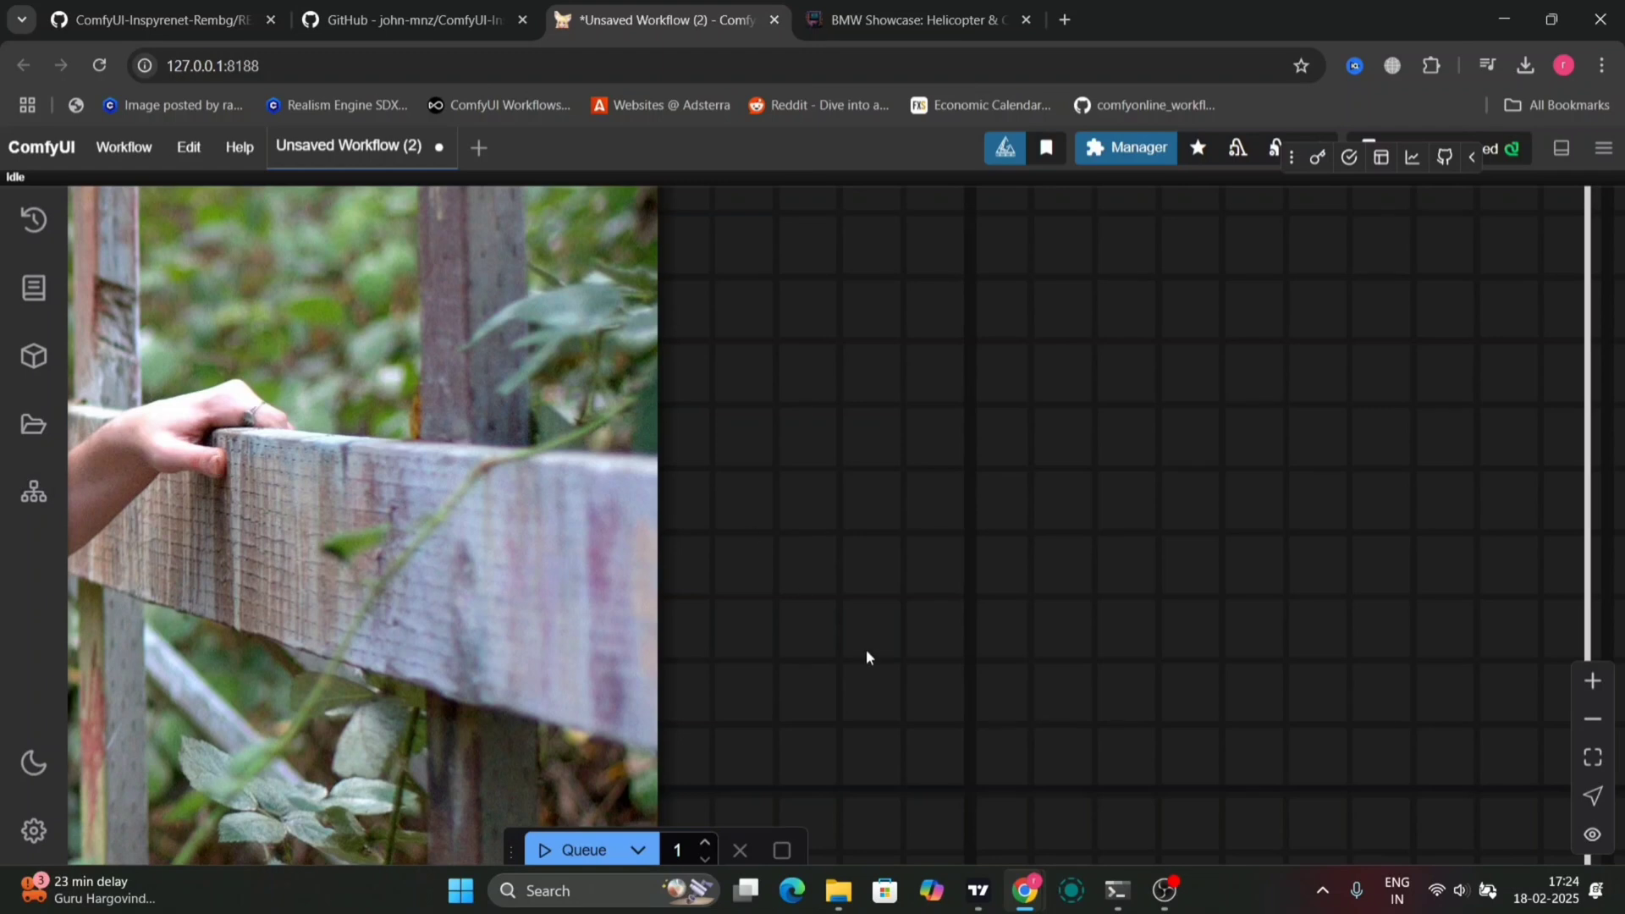
{"action": "scroll", "coordinate": [866, 653], "scroll_direction": "down", "scroll_amount": 10}
{"action": "left_click_drag", "start_coordinate": [1013, 603], "coordinate": [653, 508]}
{"action": "scroll", "coordinate": [662, 505], "scroll_direction": "down", "scroll_amount": 5}
{"action": "scroll", "coordinate": [662, 504], "scroll_direction": "down", "scroll_amount": 3}
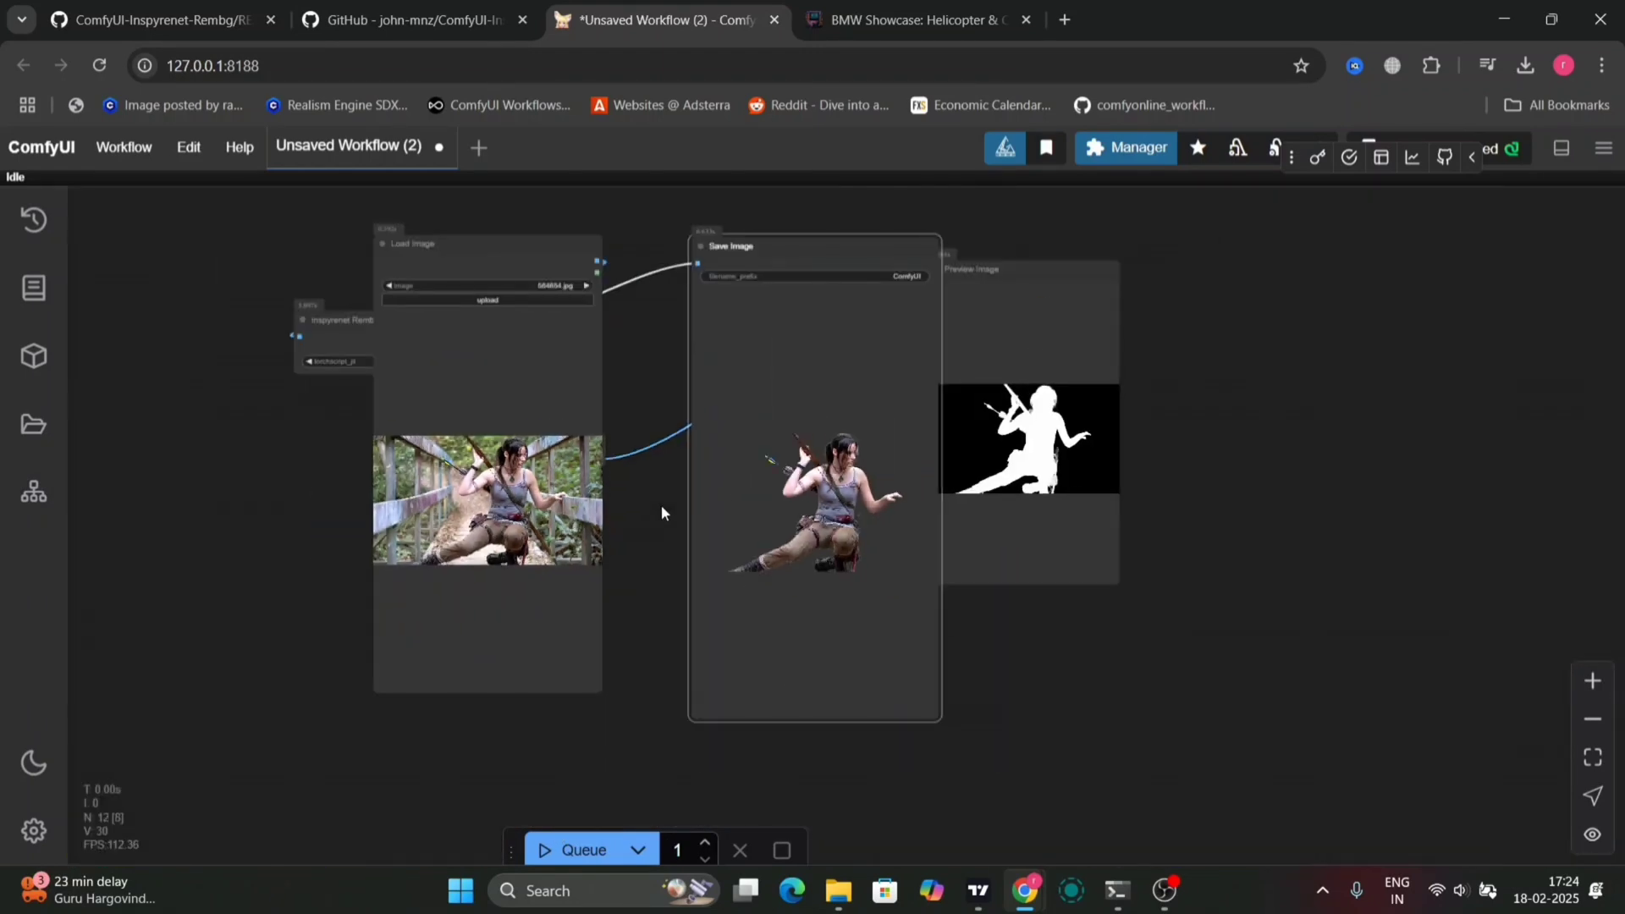
{"action": "right_click", "coordinate": [823, 500]}
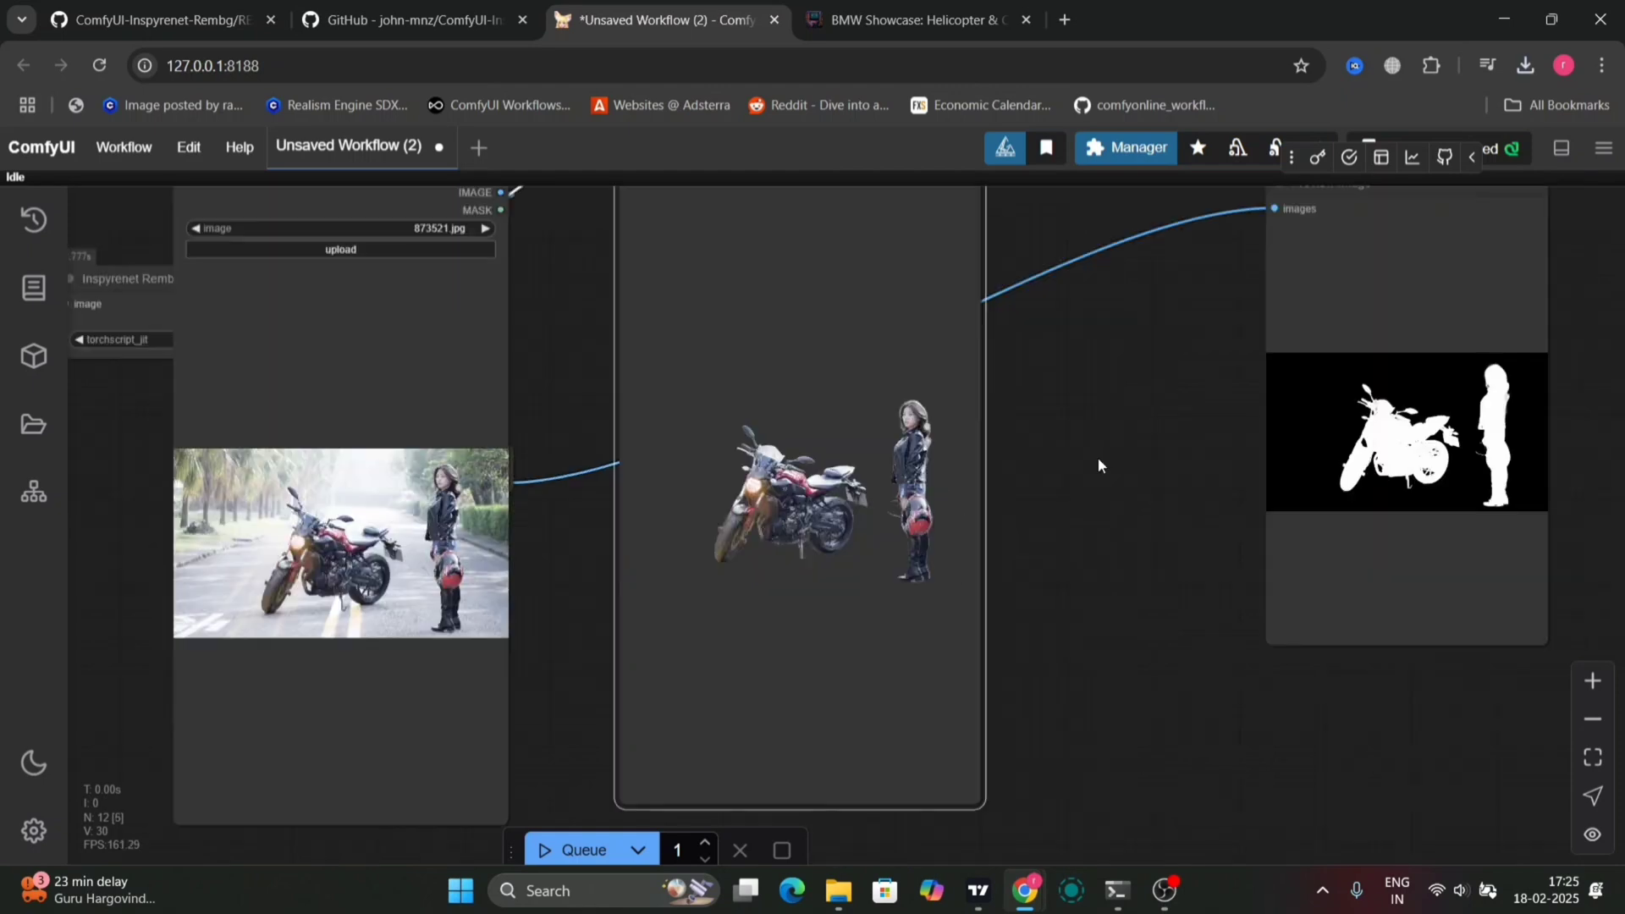
- Examine the cutout and mask of the motorcycle and woman against the source photo 873521.jpg
{"action": "scroll", "coordinate": [1096, 457], "scroll_direction": "up", "scroll_amount": 5}
{"action": "scroll", "coordinate": [1096, 457], "scroll_direction": "up", "scroll_amount": 3}
{"action": "scroll", "coordinate": [809, 490], "scroll_direction": "up", "scroll_amount": 3}
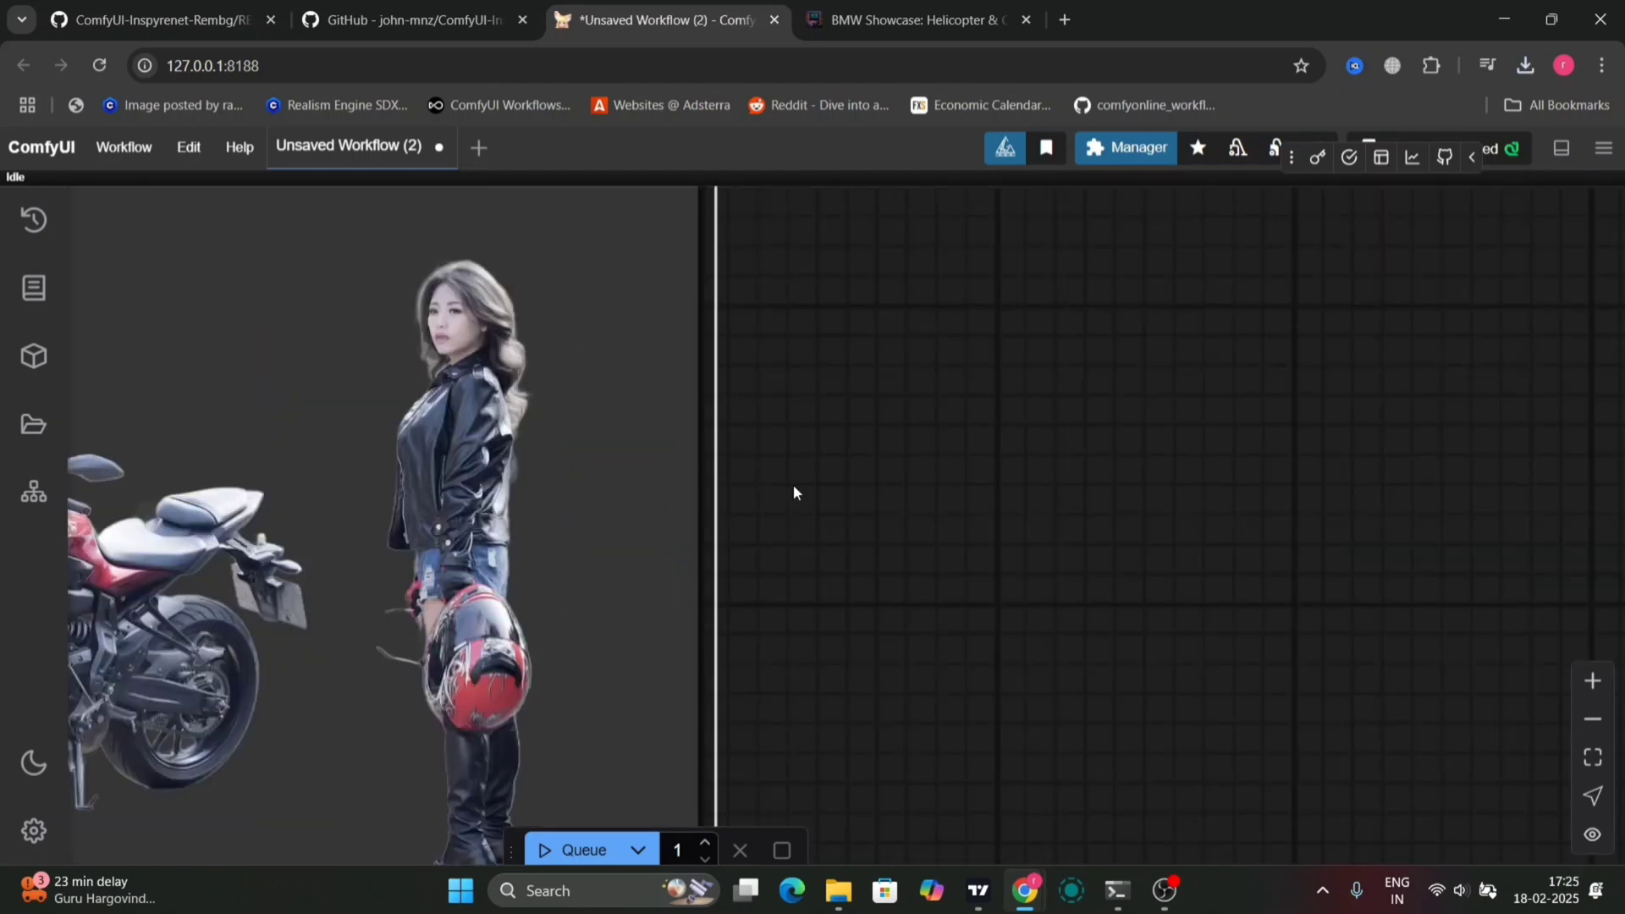
{"action": "left_click_drag", "start_coordinate": [929, 443], "coordinate": [1476, 591]}
{"action": "scroll", "coordinate": [1476, 590], "scroll_direction": "down", "scroll_amount": 10}
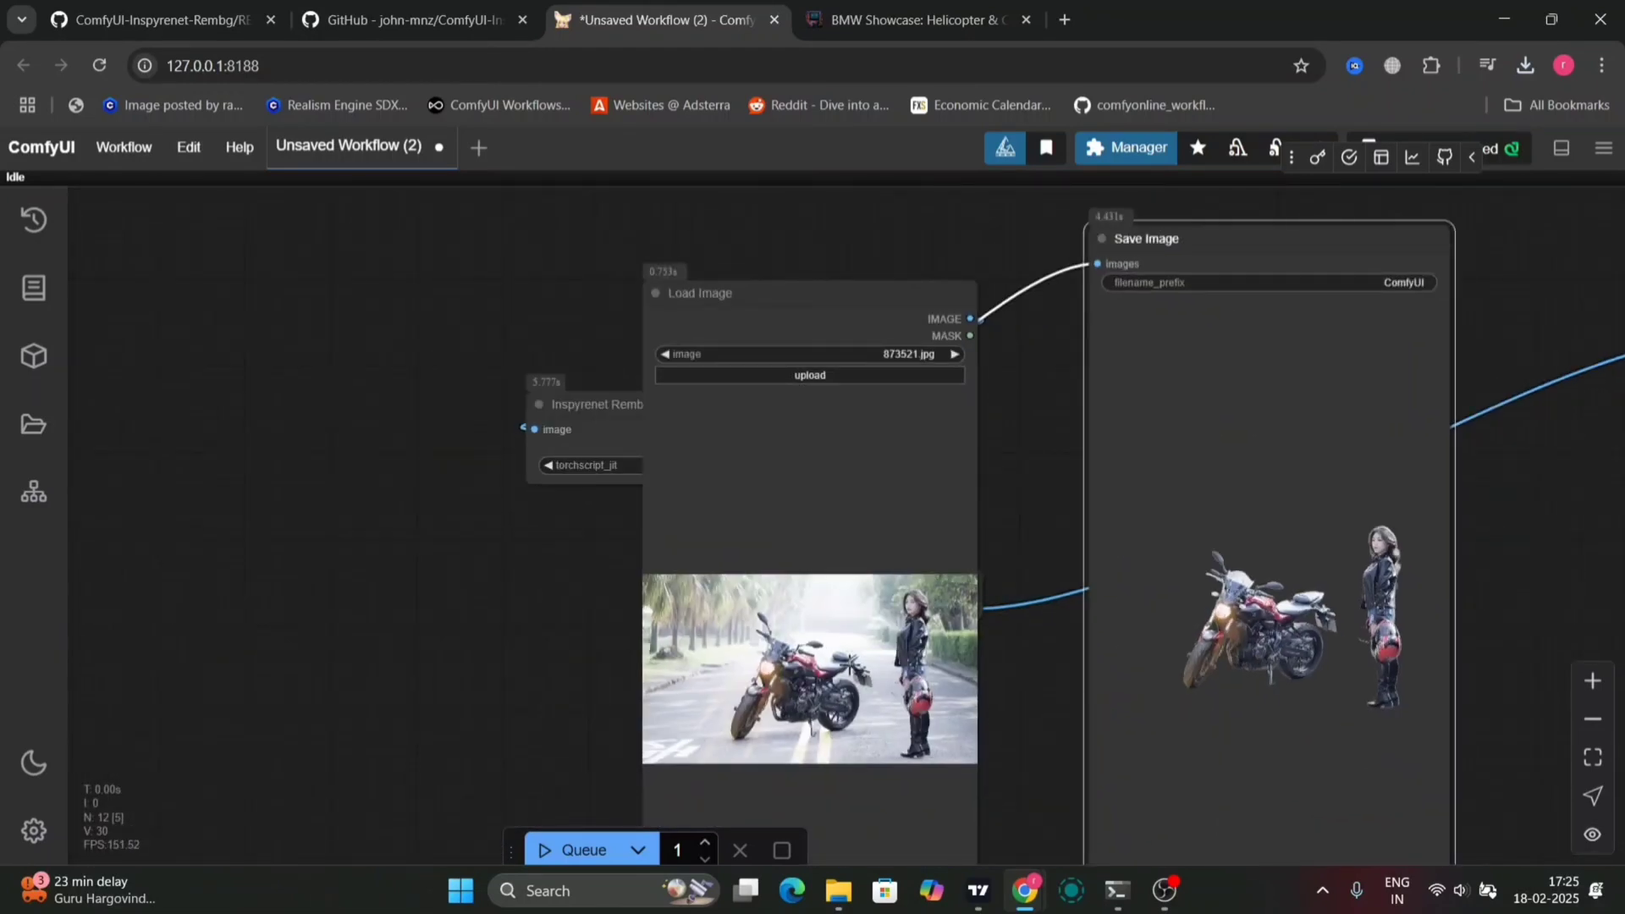
{"action": "left_click_drag", "start_coordinate": [1055, 706], "coordinate": [608, 693]}
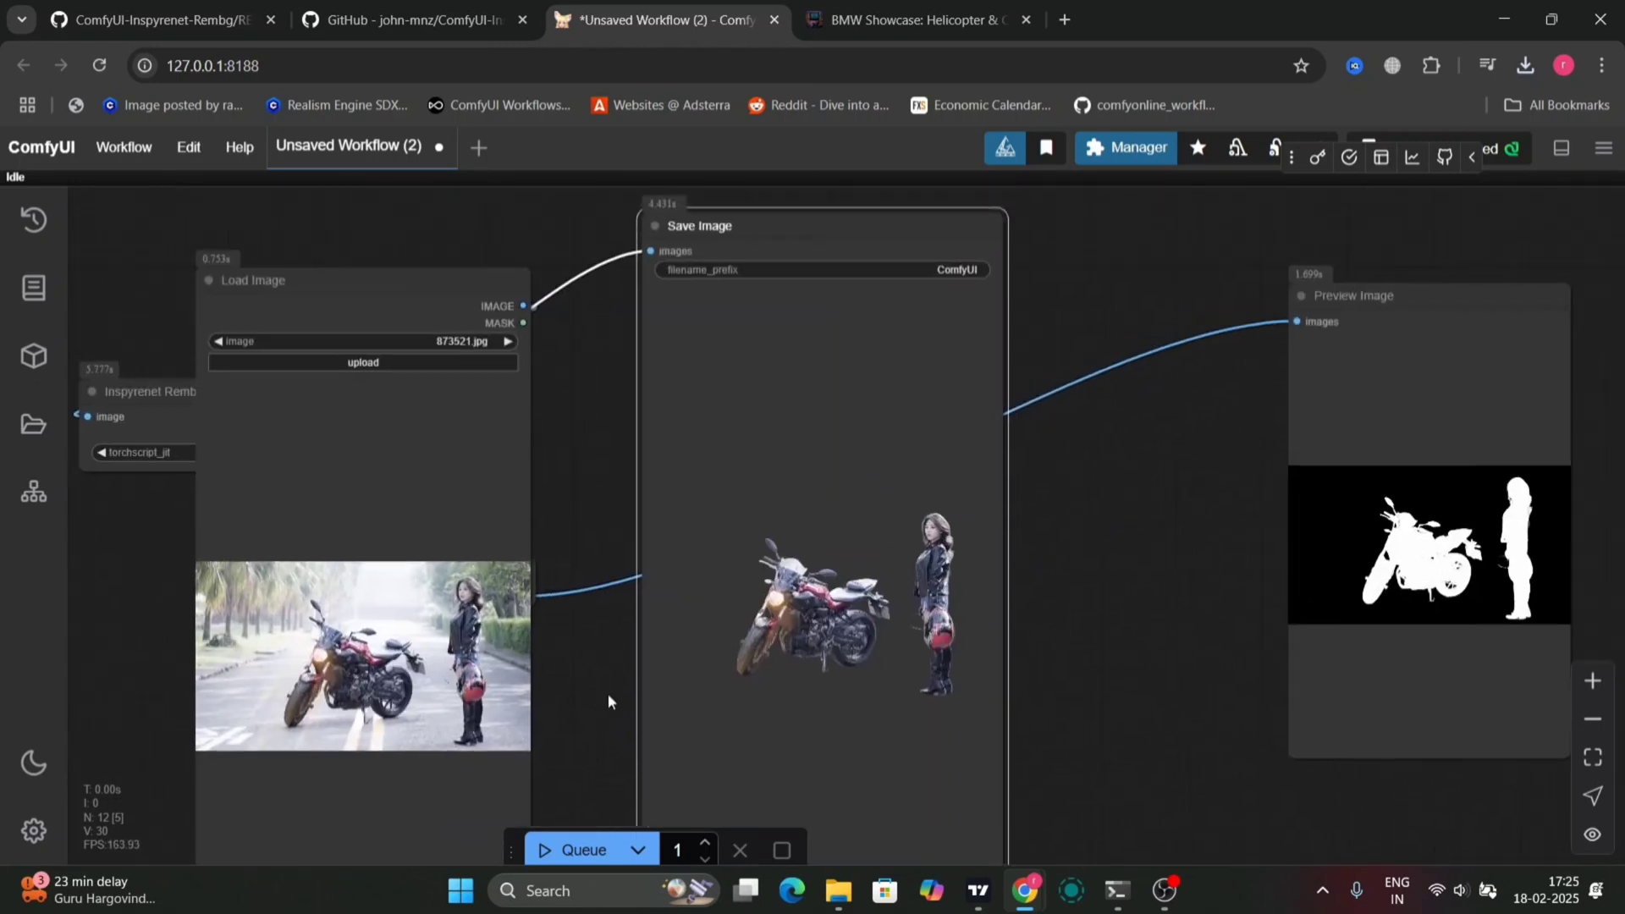
- Export the workflow under a file name beginning with "Simple Background Remove"
{"action": "left_click", "coordinate": [118, 161]}
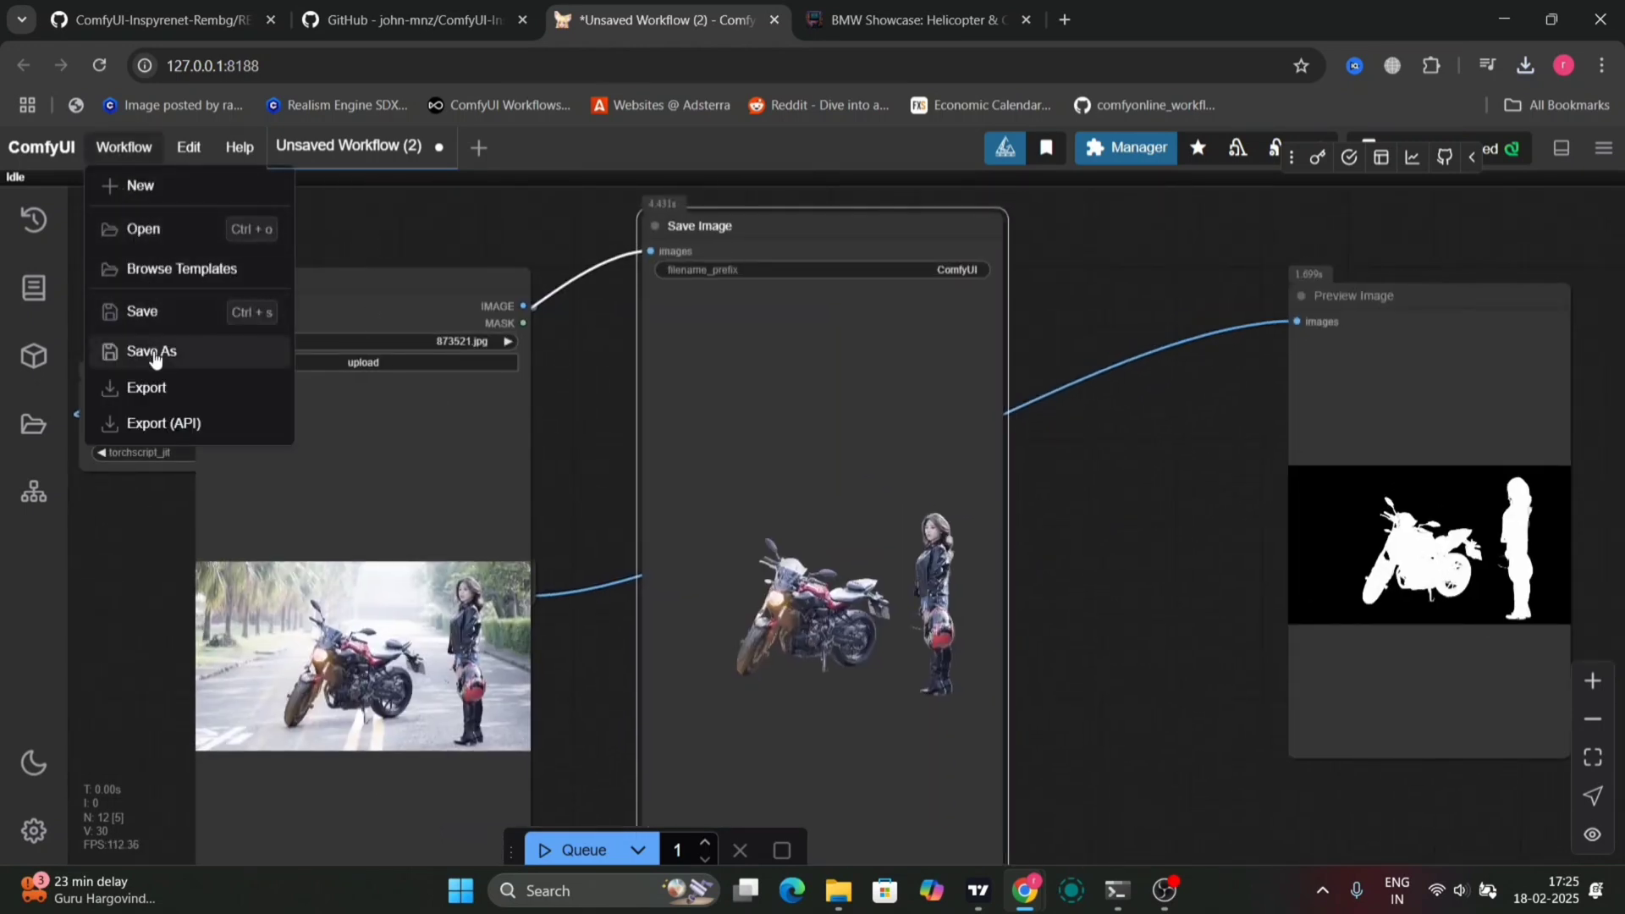
{"action": "left_click", "coordinate": [154, 388]}
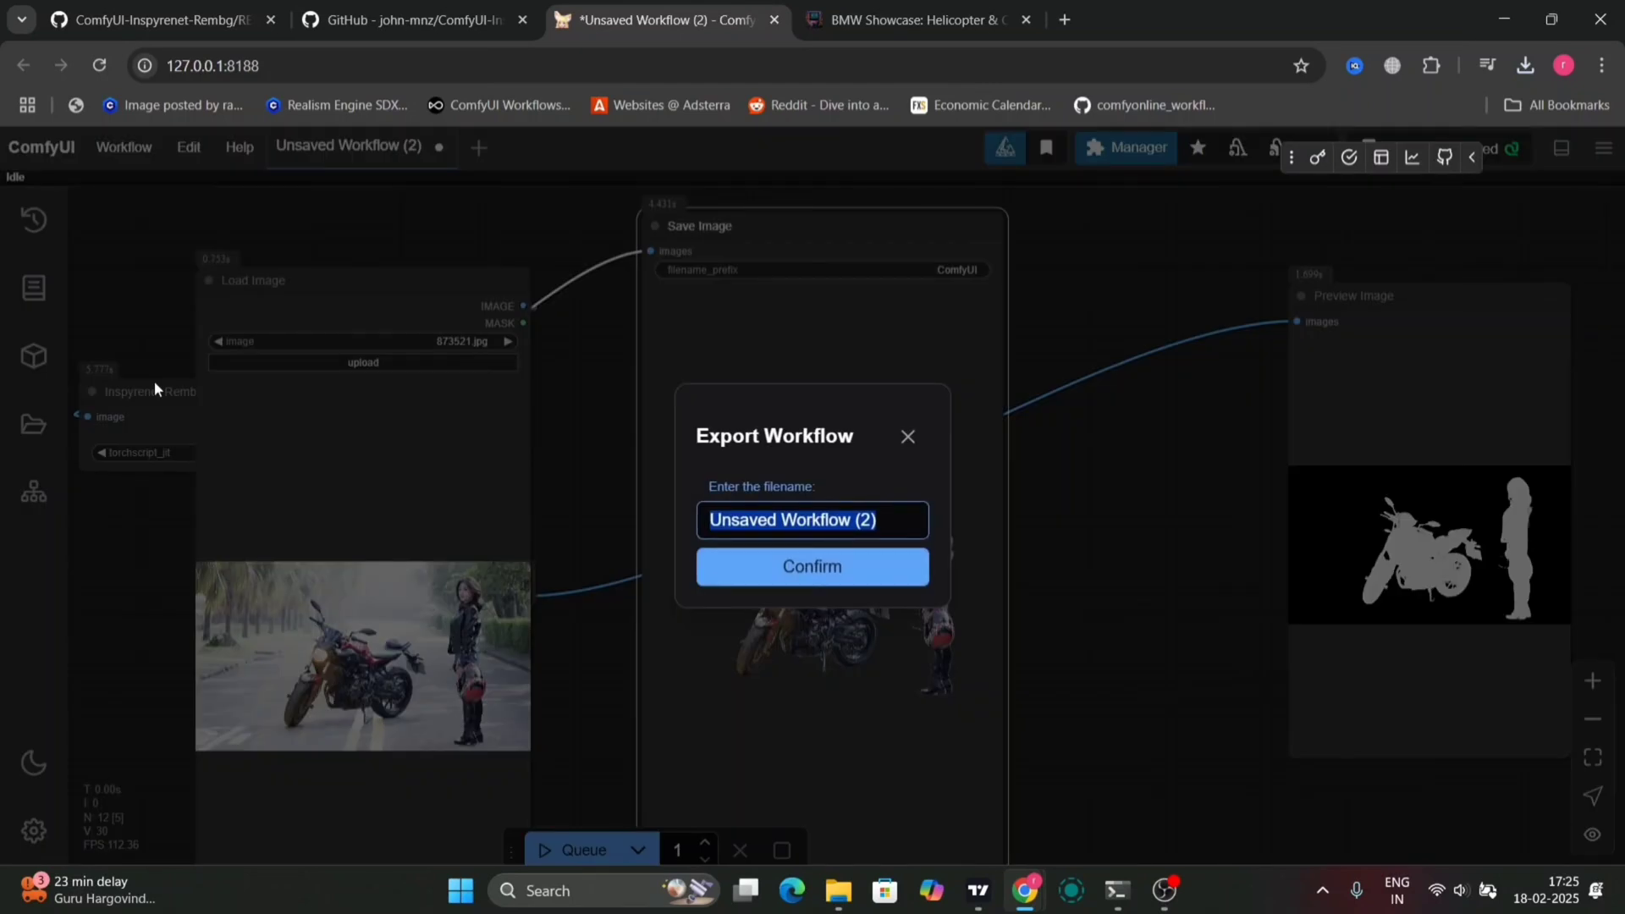
{"action": "key", "text": "BackSpace"}
{"action": "type", "text": "Simple"}
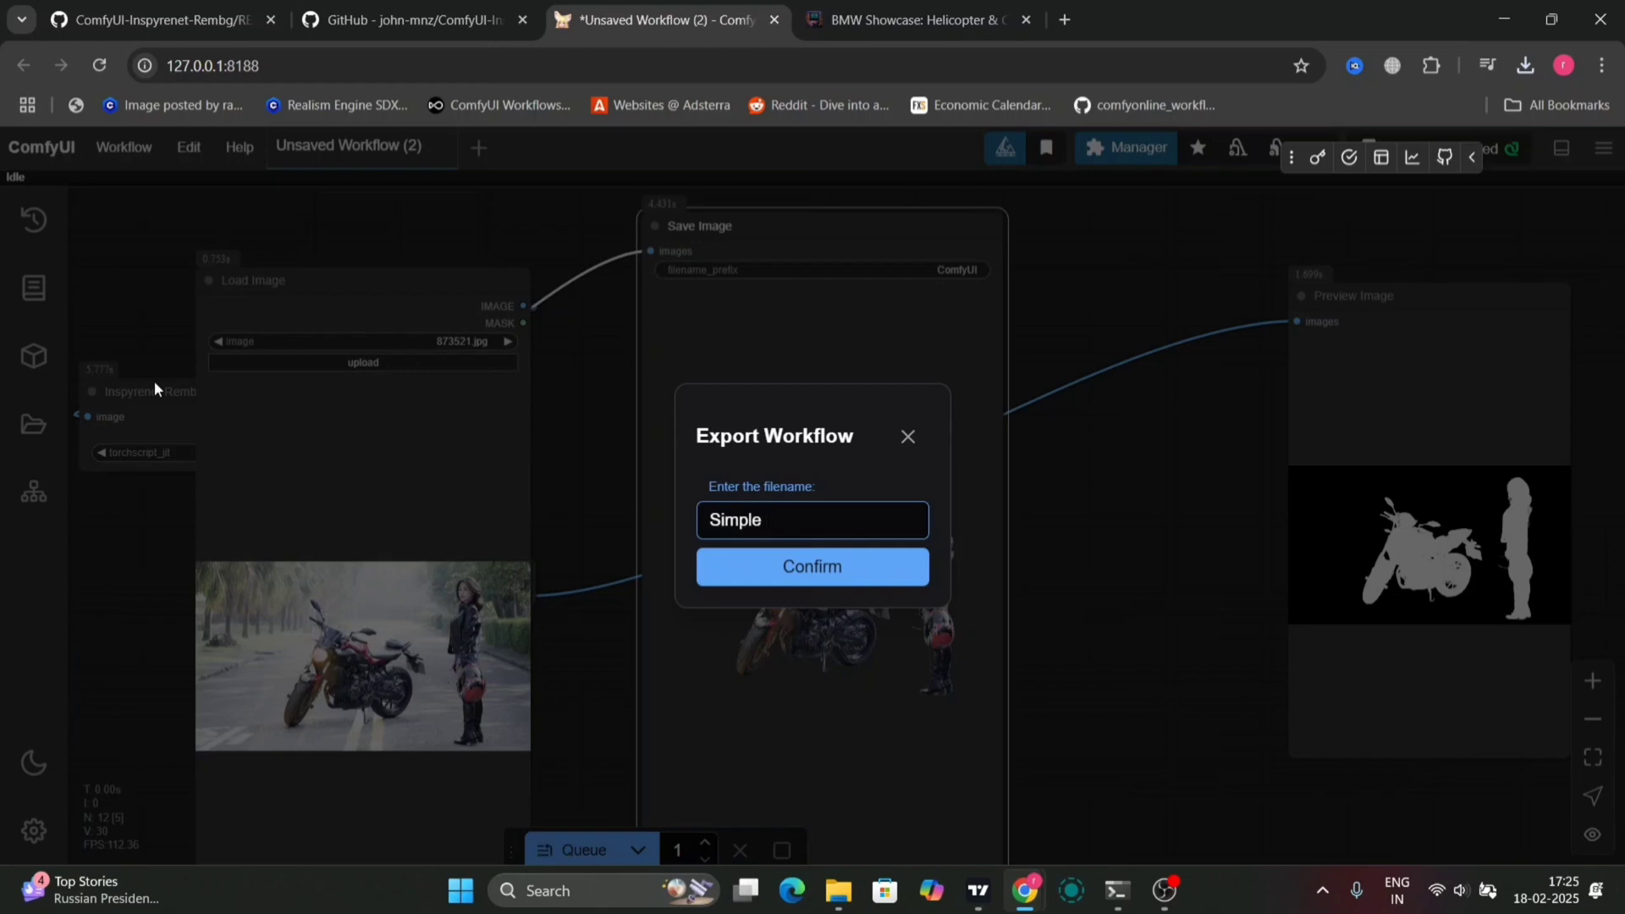
{"action": "type", "text": "Bac"}
{"action": "type", "text": "kgr"}
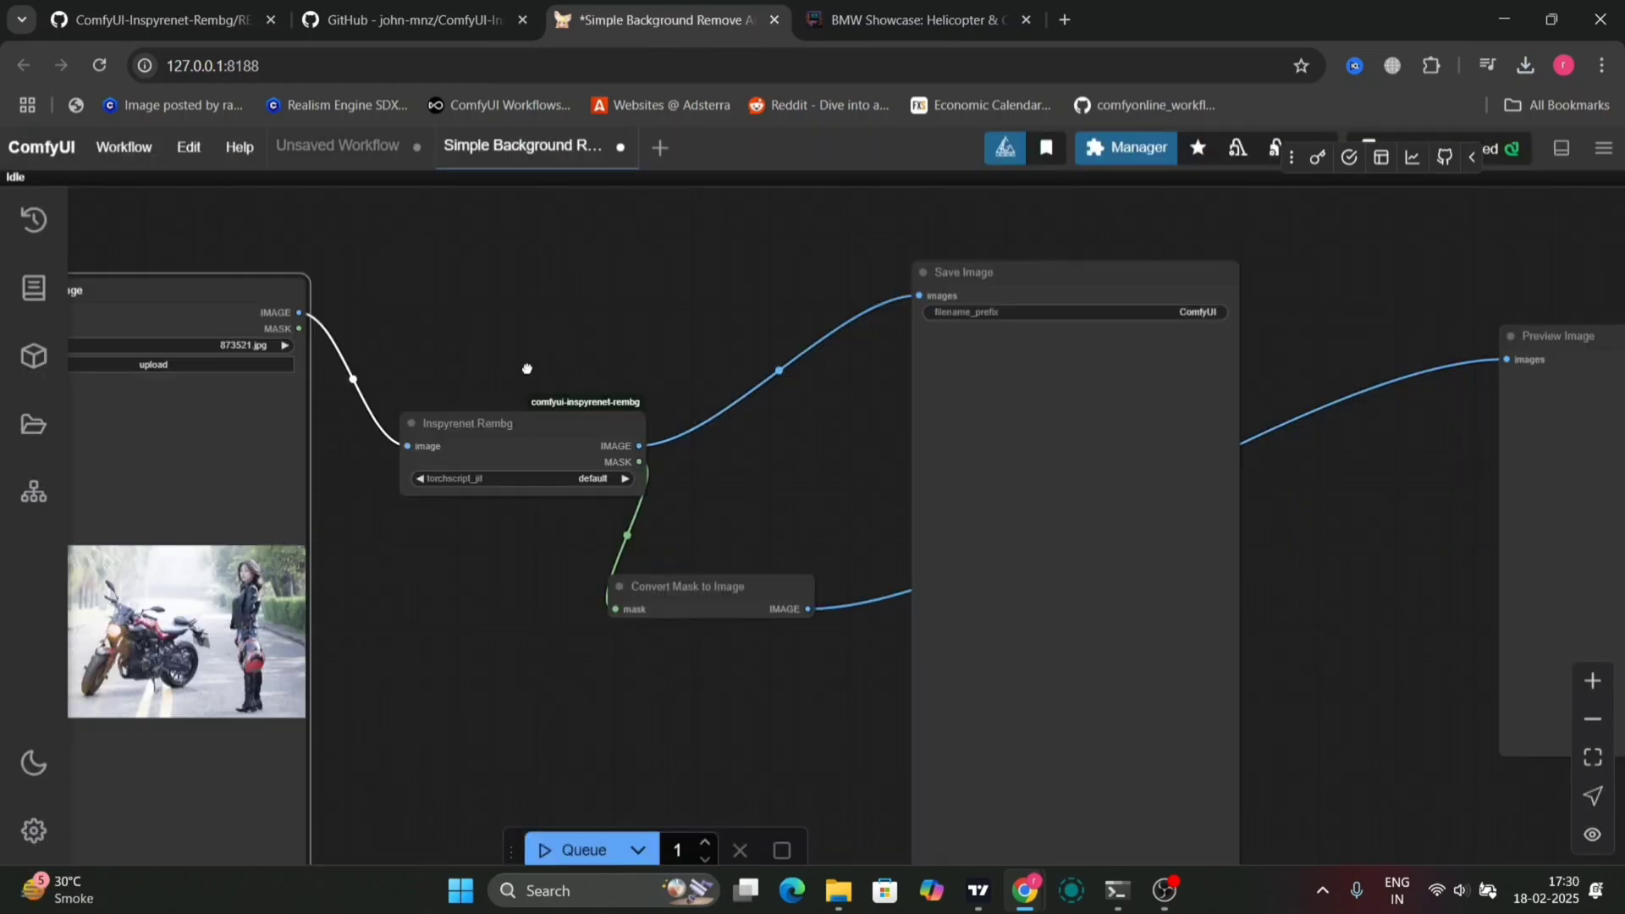
- Replace the Inspyrenet Rembg node with an Inspyrenet Rembg Advanced node placed between the Load Image and Save Image nodes
{"action": "left_click_drag", "start_coordinate": [529, 367], "coordinate": [603, 340]}
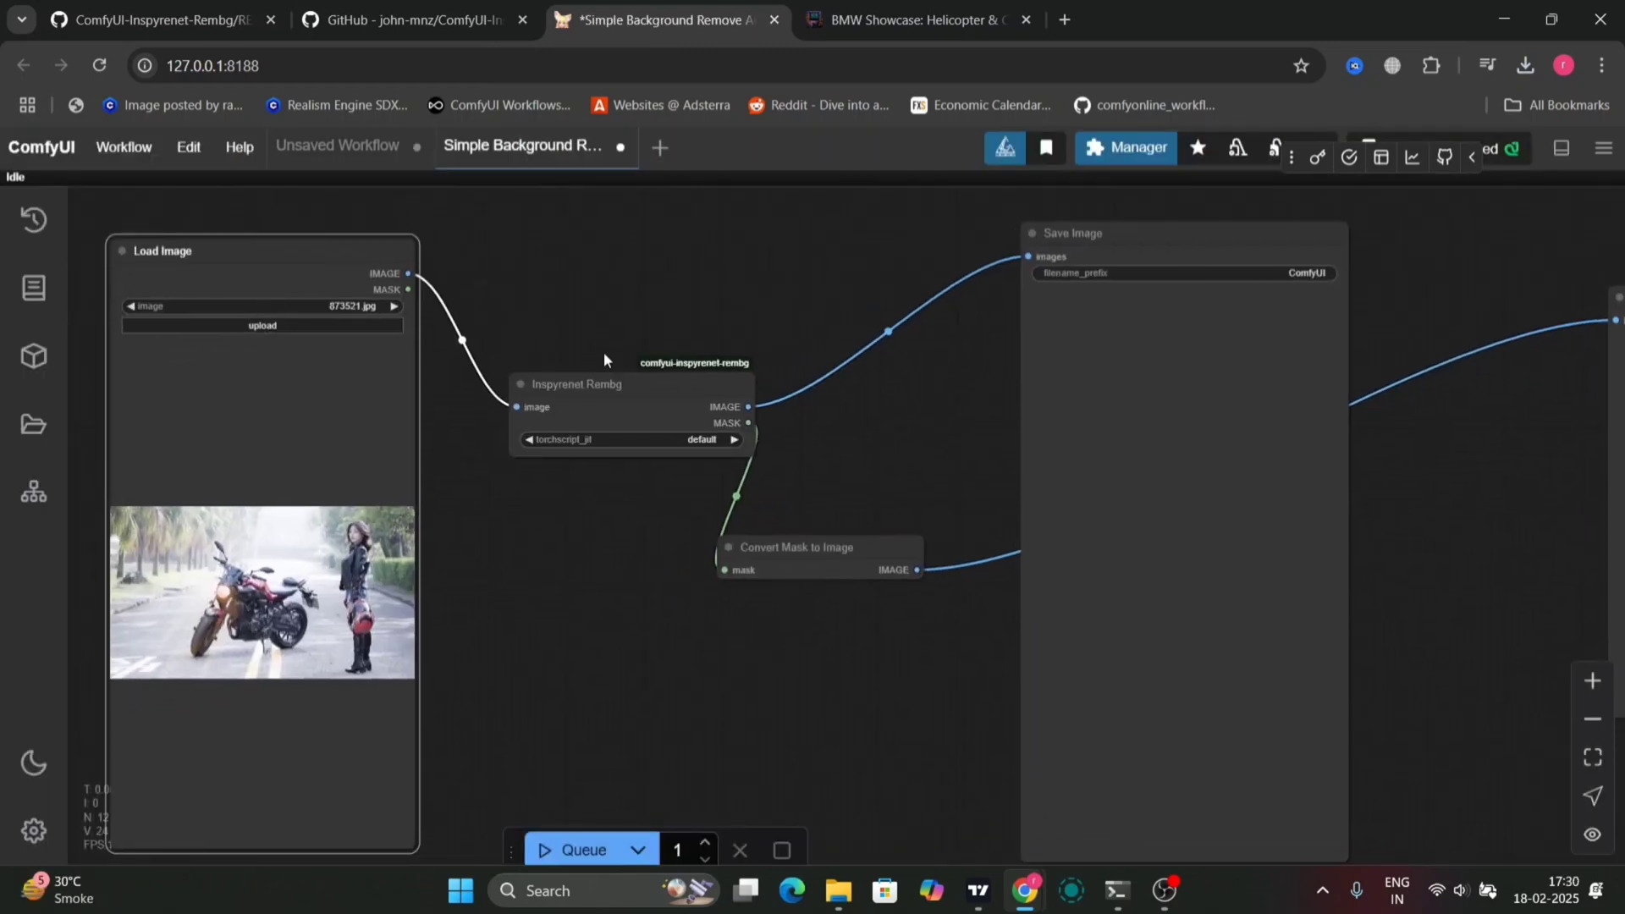
{"action": "left_click", "coordinate": [596, 385]}
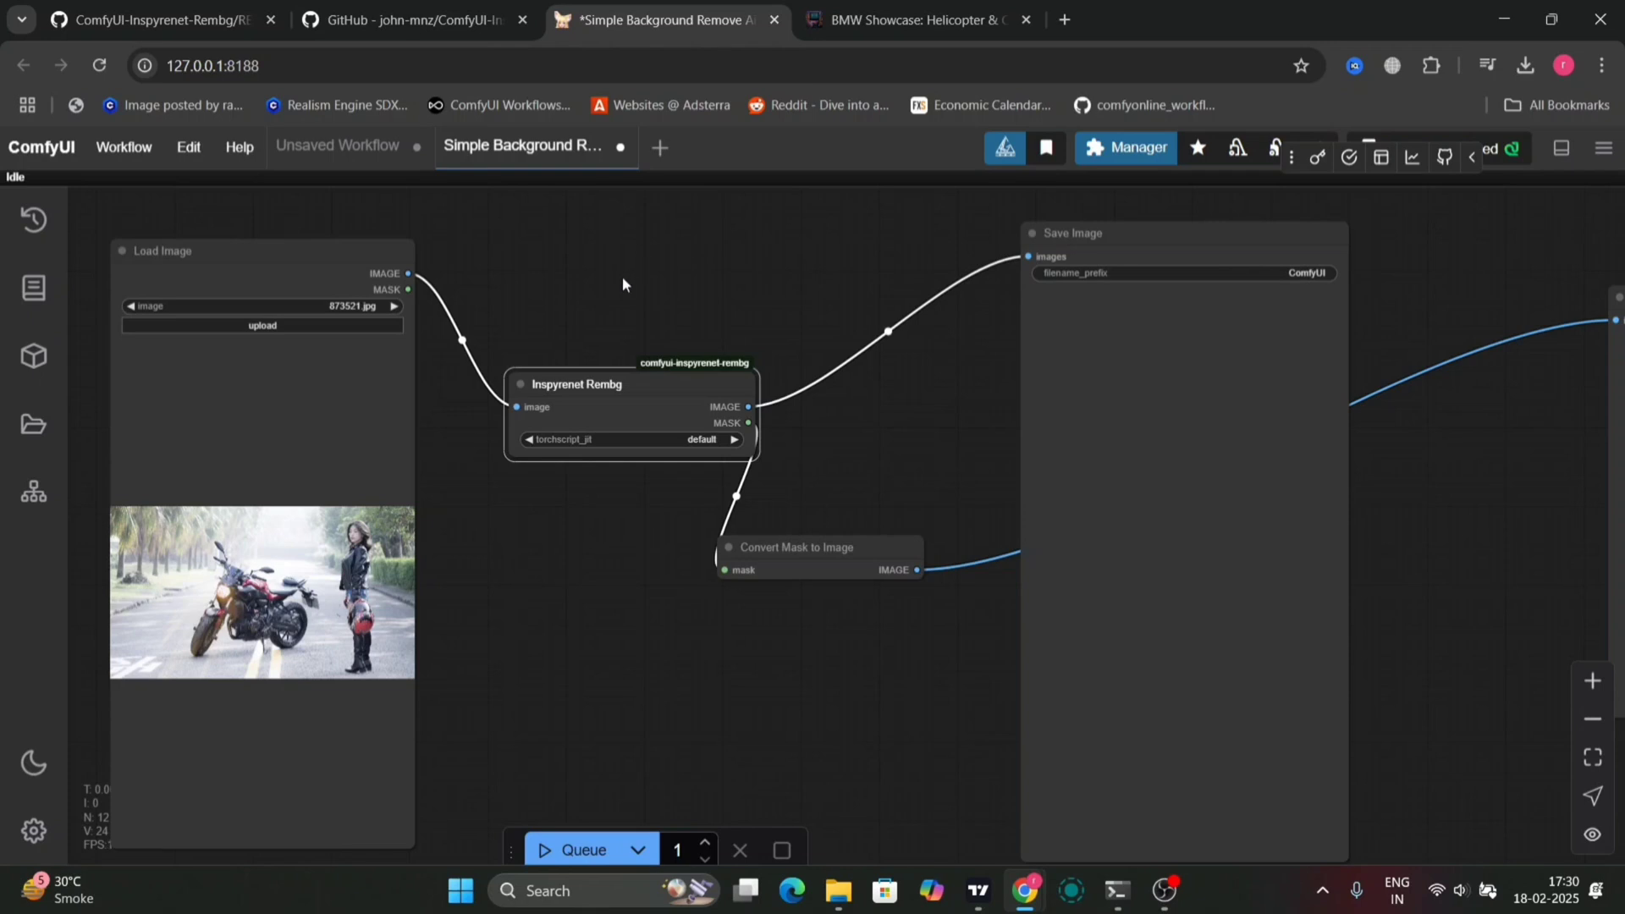
{"action": "key", "text": "Delete"}
{"action": "double_click", "coordinate": [554, 404]}
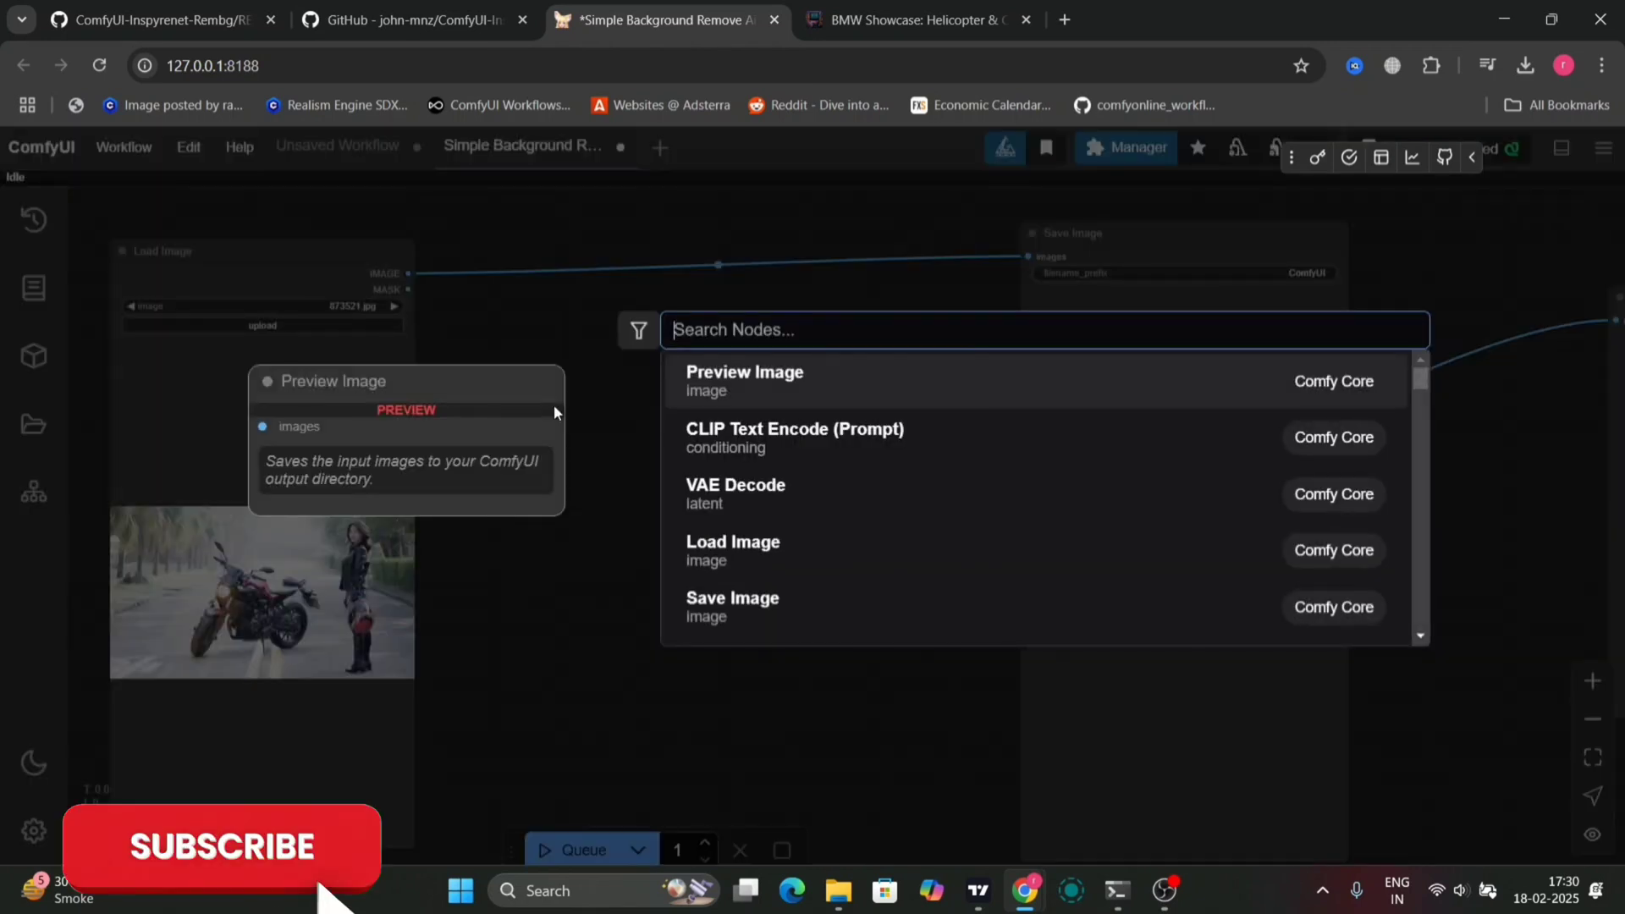
{"action": "type", "text": "insp"}
{"action": "key", "text": "Down"}
{"action": "key", "text": "Return"}
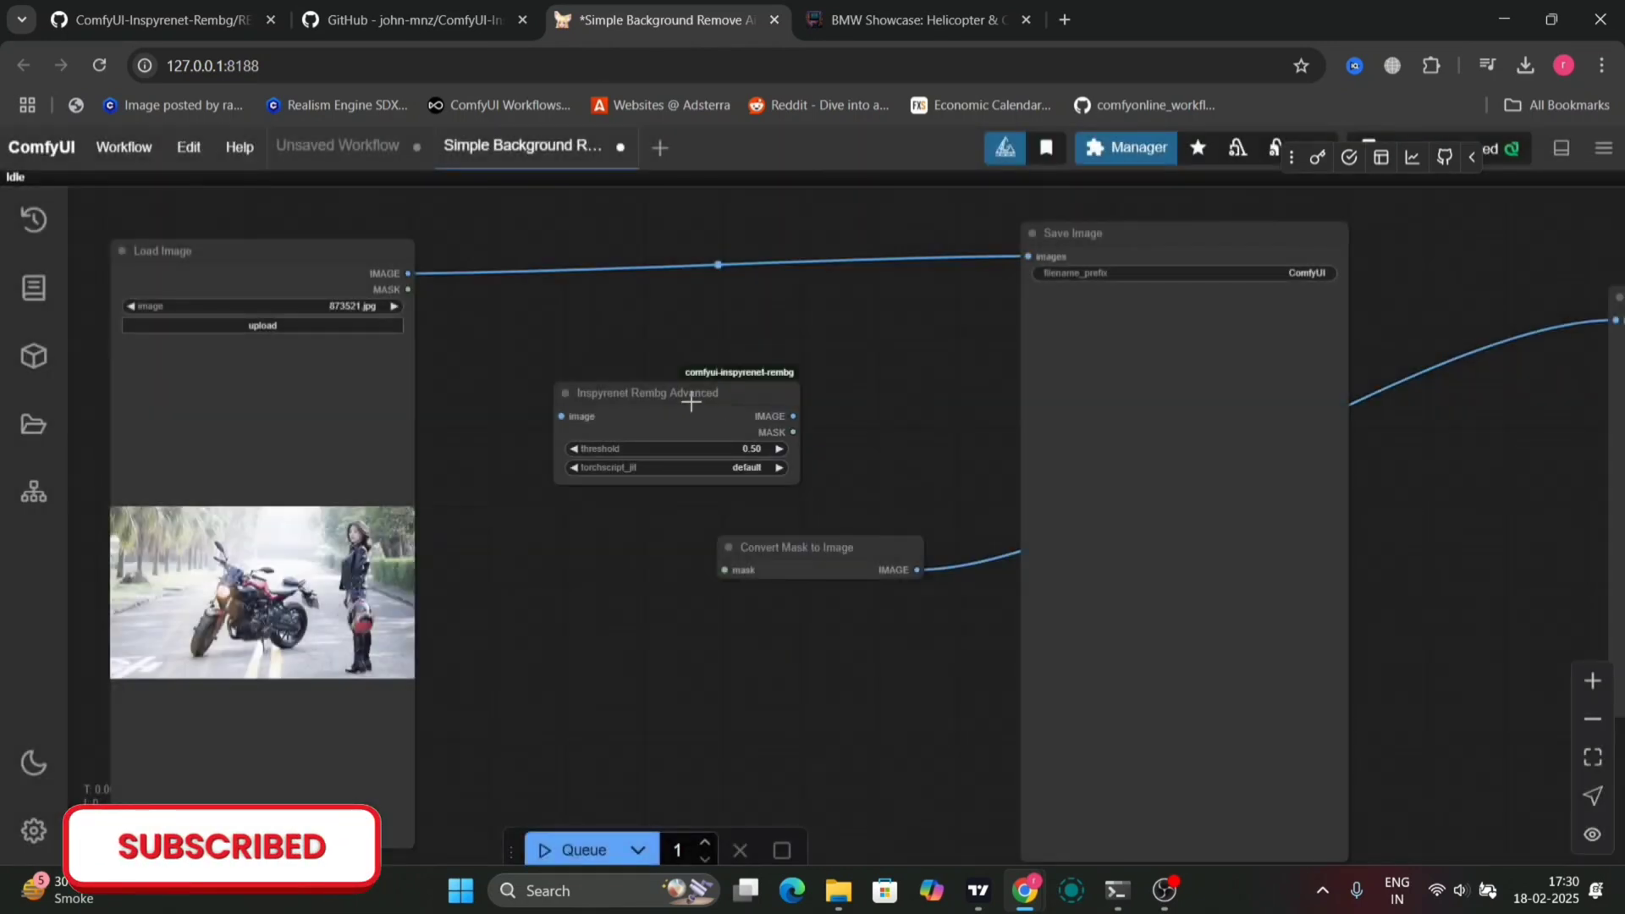
{"action": "left_click_drag", "start_coordinate": [691, 402], "coordinate": [694, 310]}
- Wire Inspyrenet Rembg Advanced between Load Image and Save Image, with its mask output feeding Convert Mask to Image
{"action": "left_click_drag", "start_coordinate": [408, 274], "coordinate": [562, 325]}
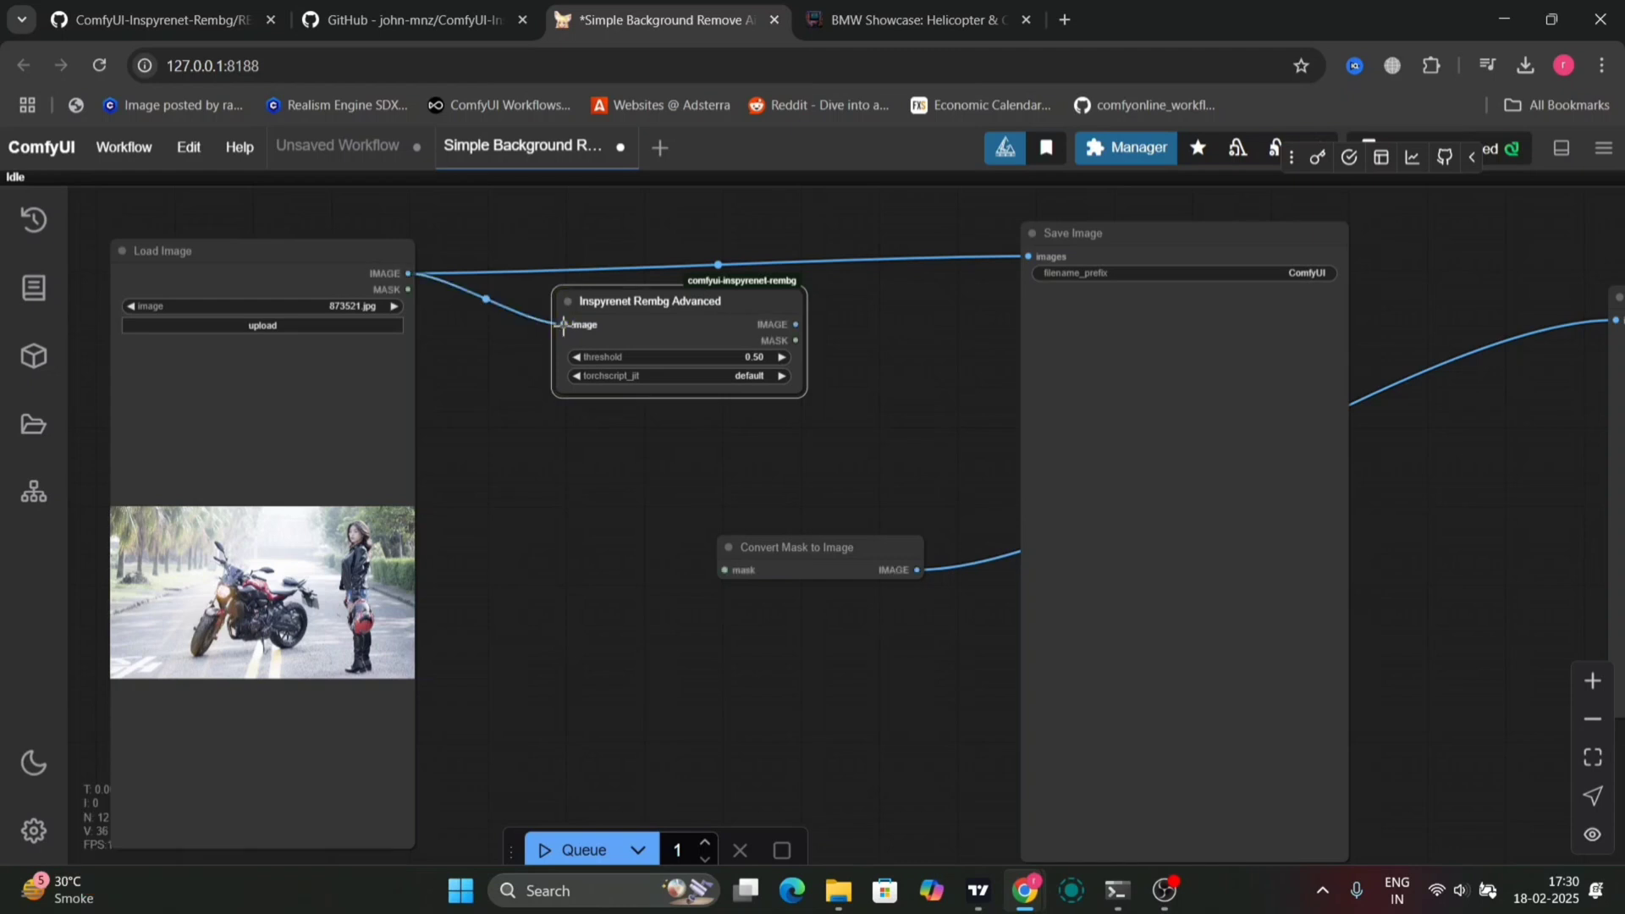
{"action": "left_click", "coordinate": [875, 255]}
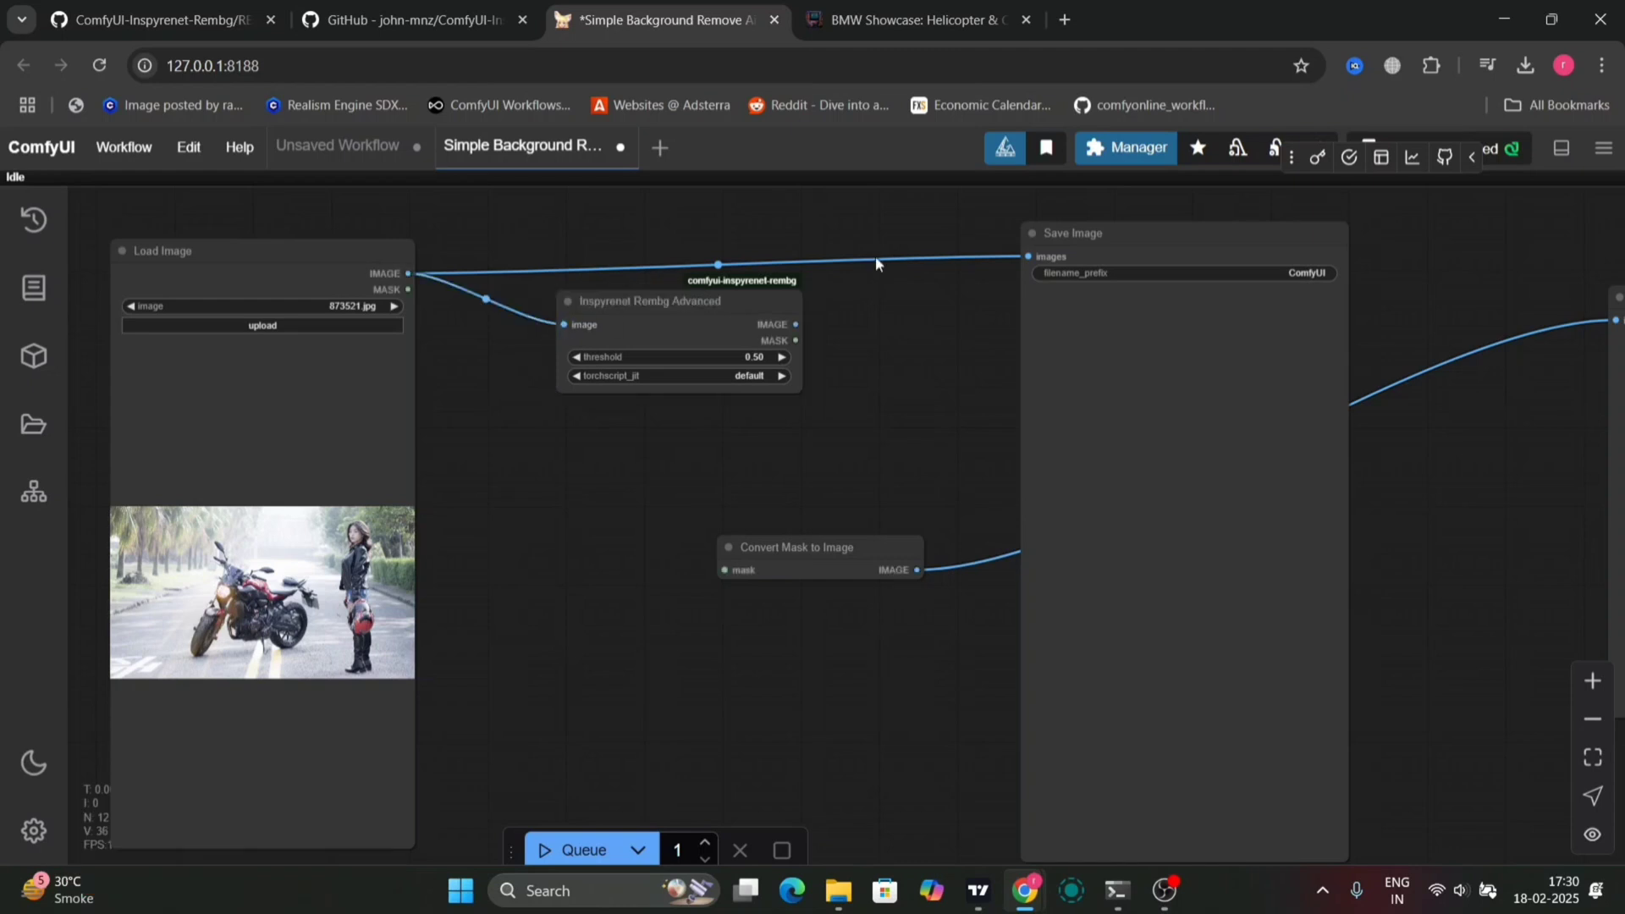
{"action": "left_click_drag", "start_coordinate": [1028, 256], "coordinate": [785, 226]}
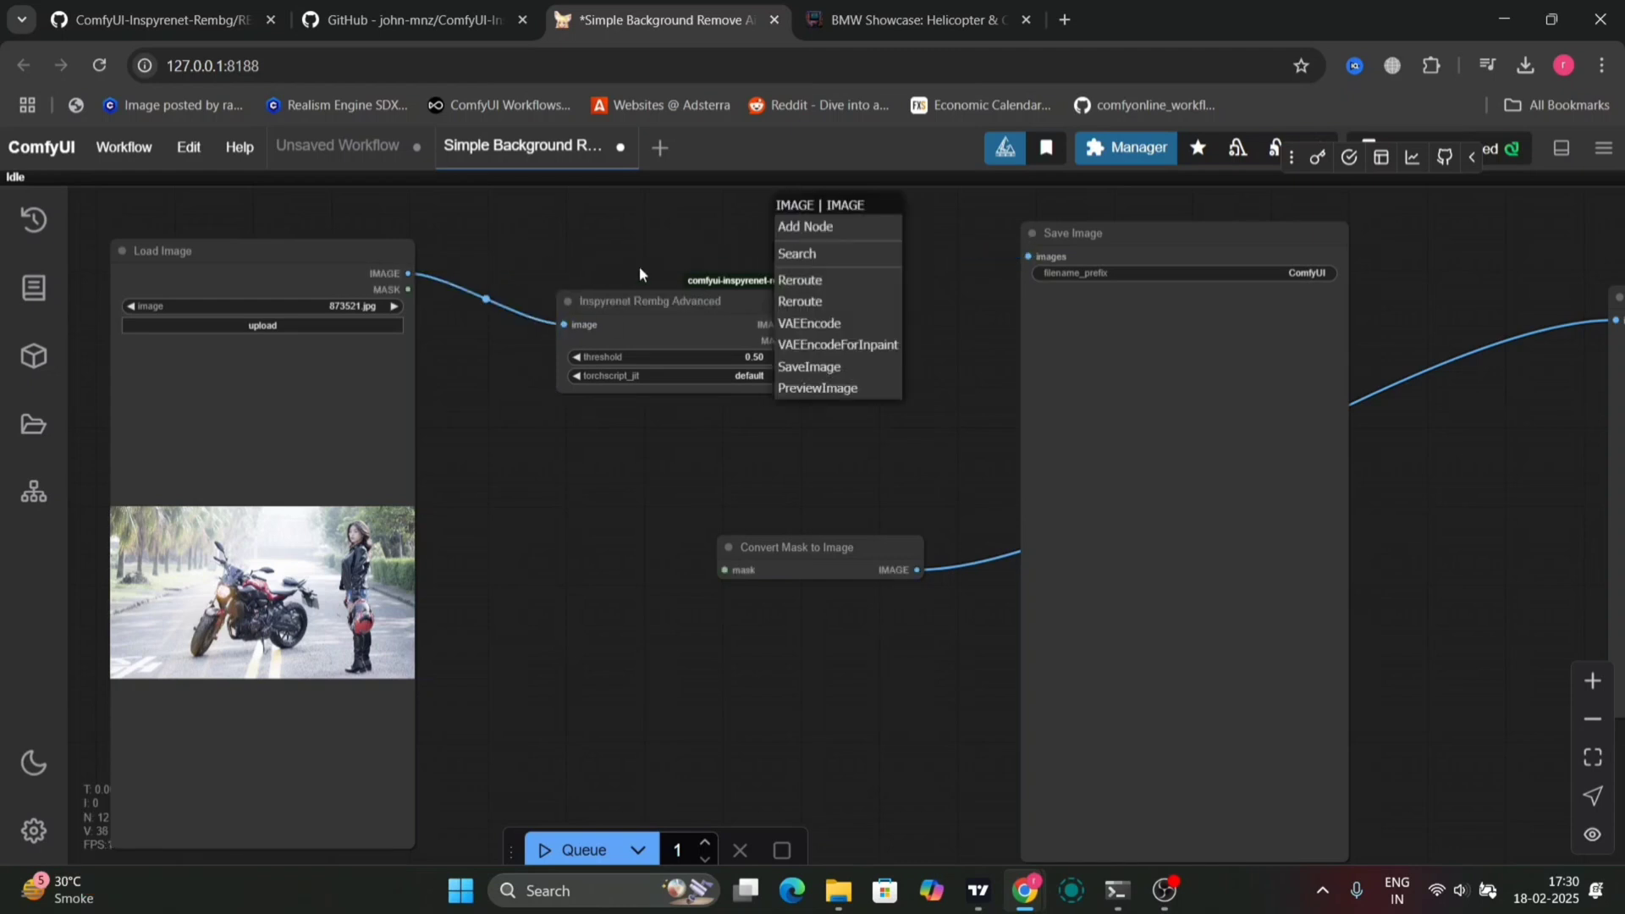
{"action": "left_click_drag", "start_coordinate": [796, 324], "coordinate": [1028, 256]}
{"action": "left_click_drag", "start_coordinate": [796, 341], "coordinate": [719, 569]}
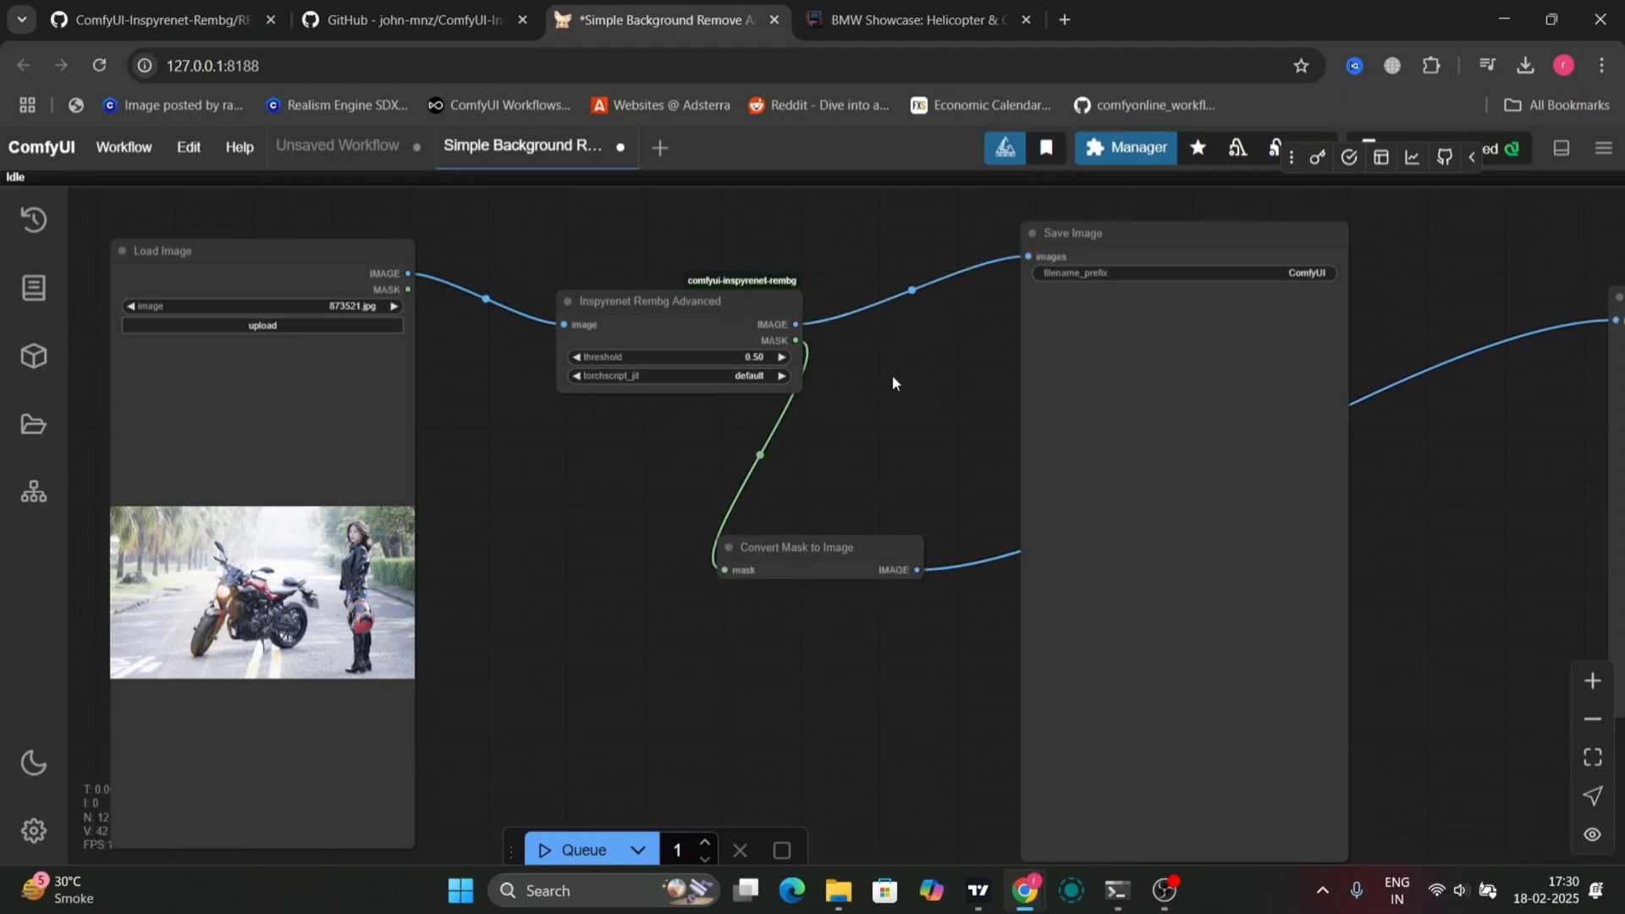
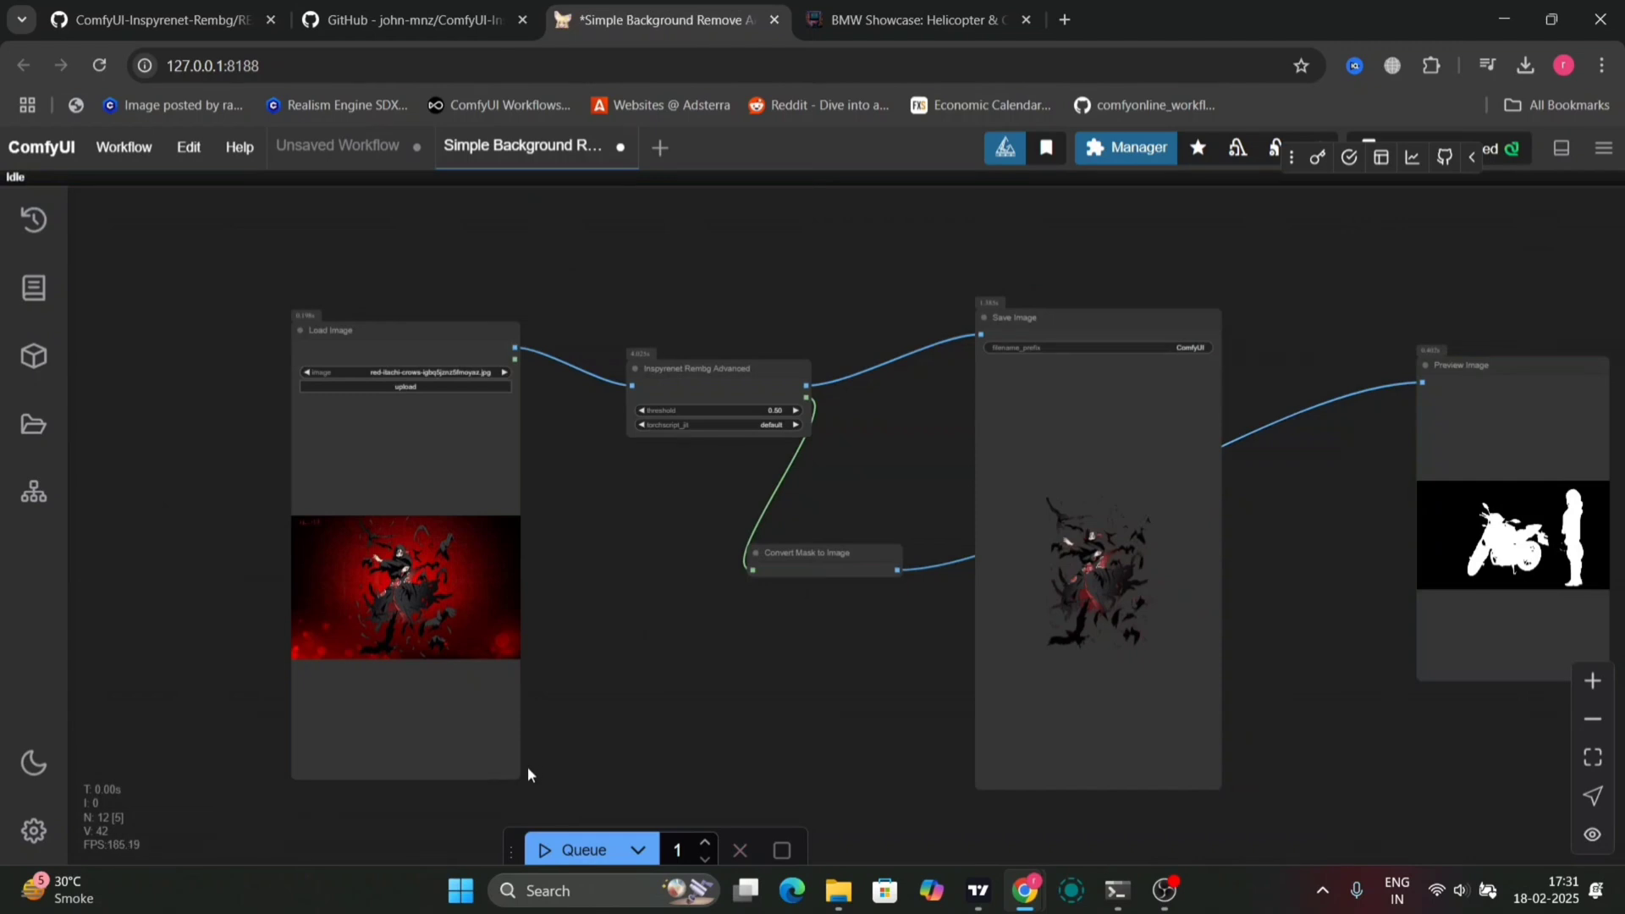
- Widen the Load Image and Save Image nodes and move Save Image beside Load Image to compare the red-itachi-crows cutout with its source
{"action": "left_click_drag", "start_coordinate": [519, 776], "coordinate": [796, 678]}
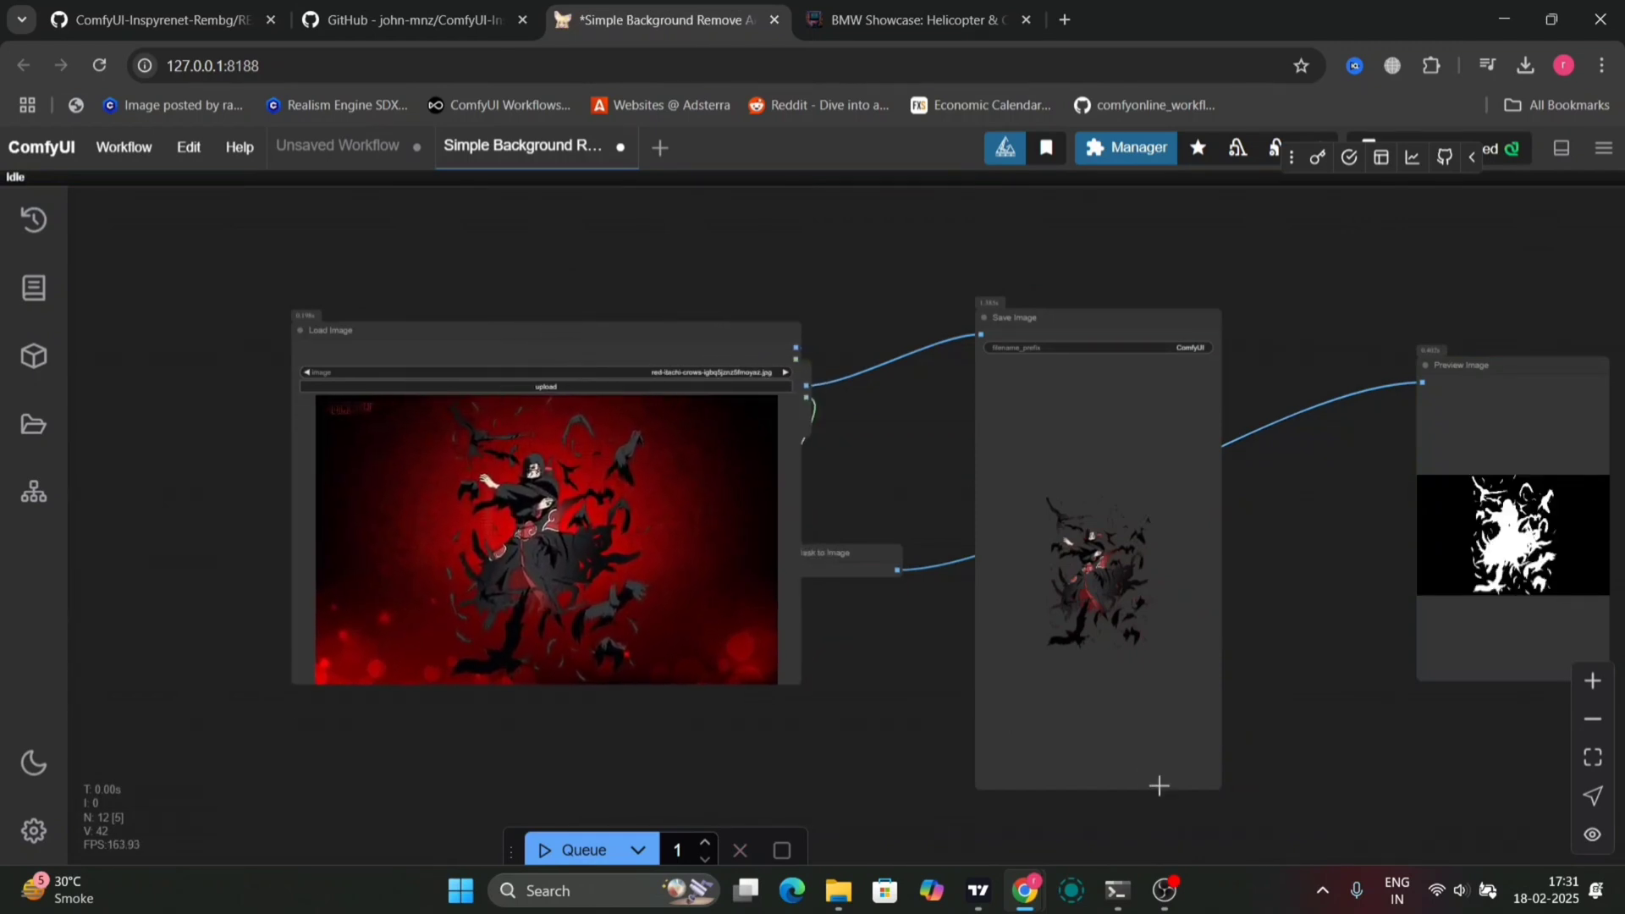
{"action": "left_click_drag", "start_coordinate": [1223, 787], "coordinate": [1363, 689]}
{"action": "scroll", "coordinate": [1312, 575], "scroll_direction": "up", "scroll_amount": 7}
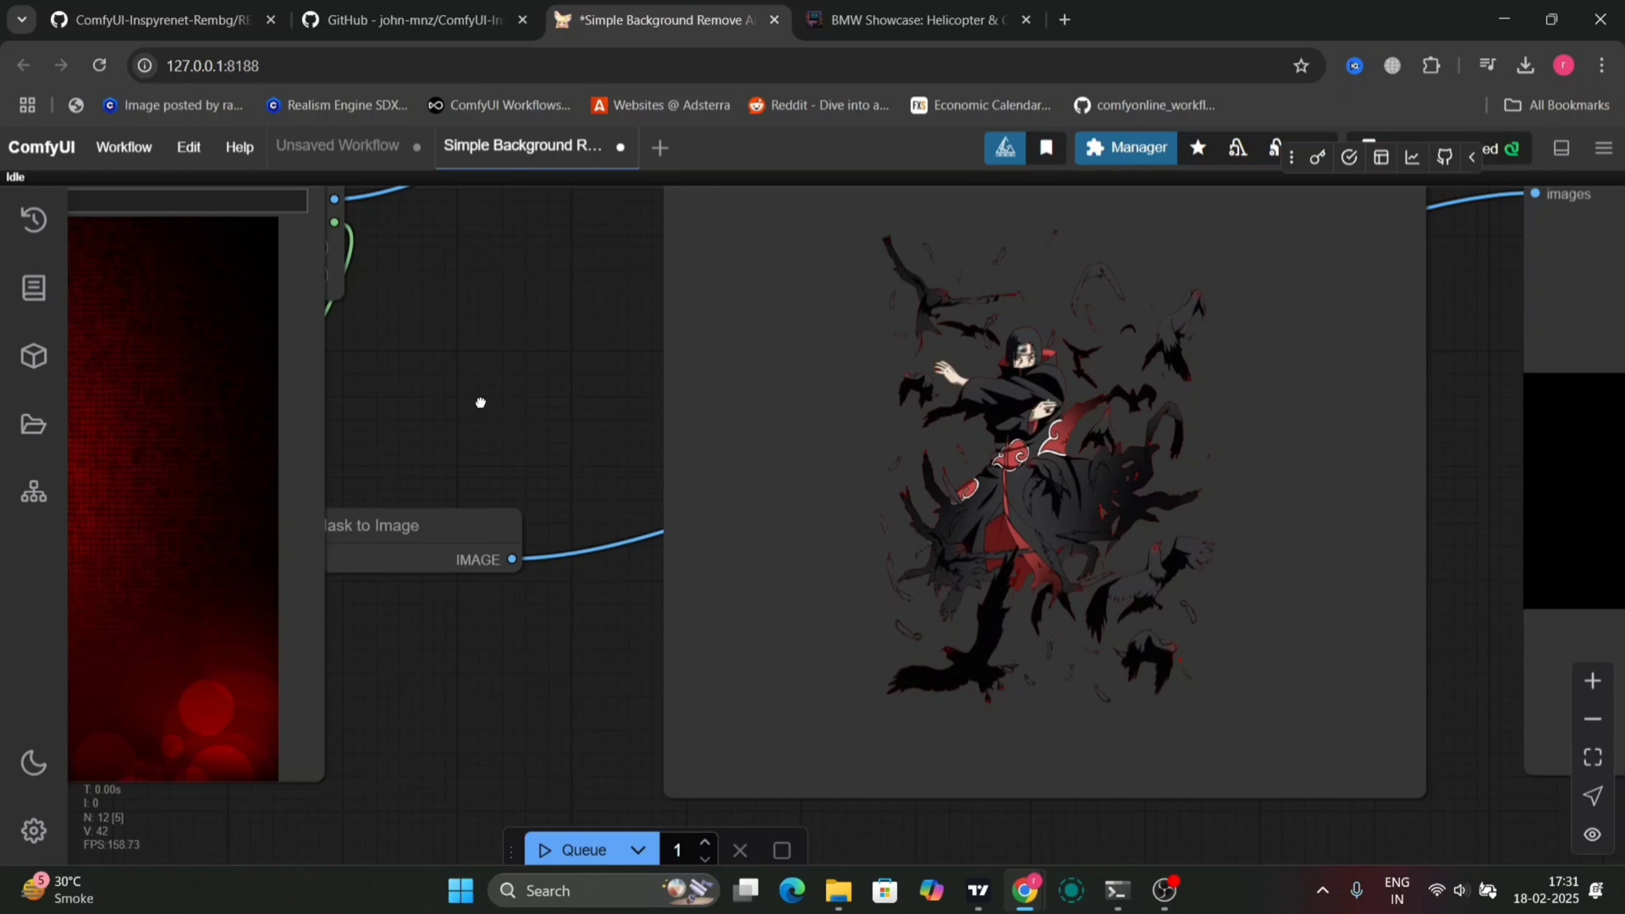
{"action": "left_click_drag", "start_coordinate": [480, 403], "coordinate": [927, 512]}
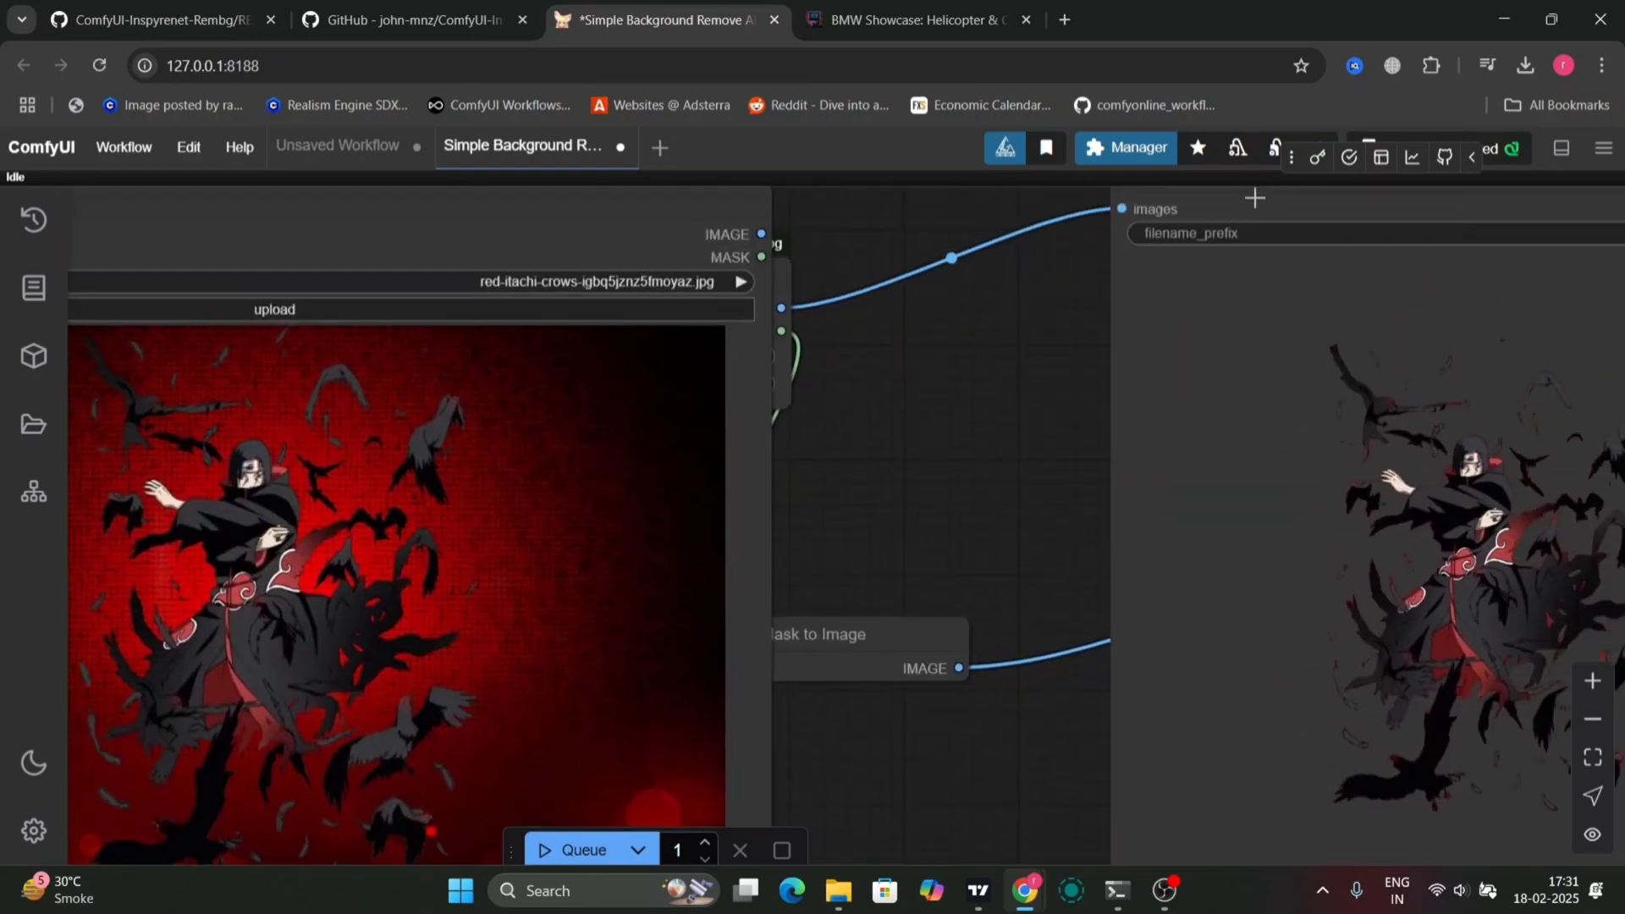
{"action": "left_click_drag", "start_coordinate": [1244, 198], "coordinate": [958, 214]}
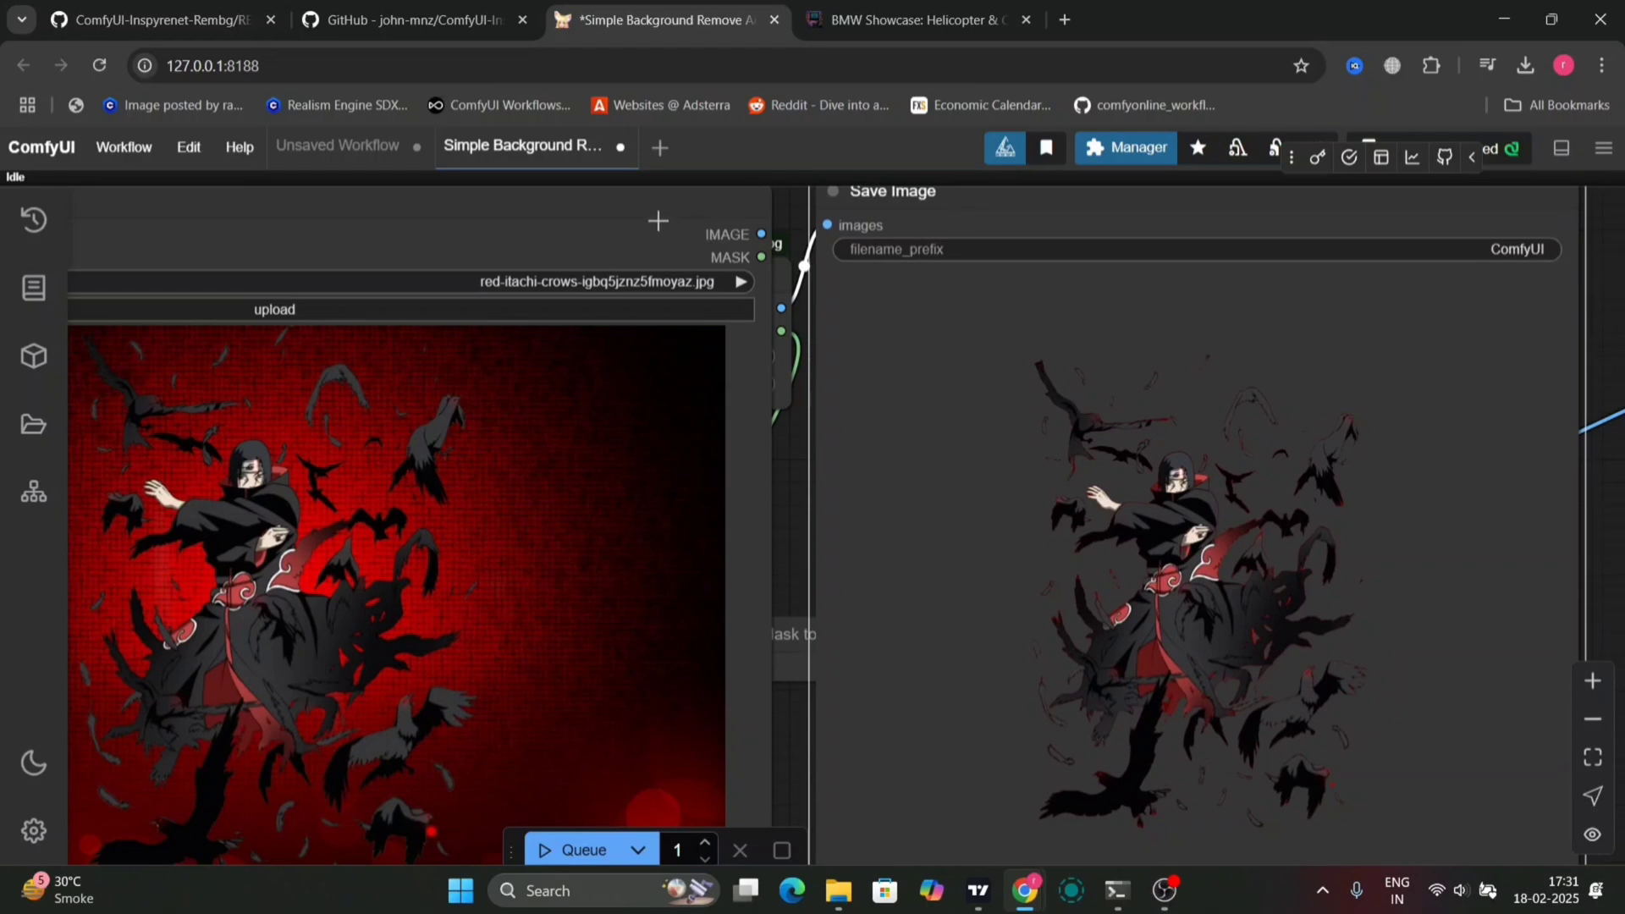
- Shift the Load Image node, bring Inspyrenet Rembg Advanced to the front, set its threshold to 0.00 and run the workflow
{"action": "left_click", "coordinate": [635, 240]}
{"action": "left_click_drag", "start_coordinate": [635, 241], "coordinate": [597, 276]}
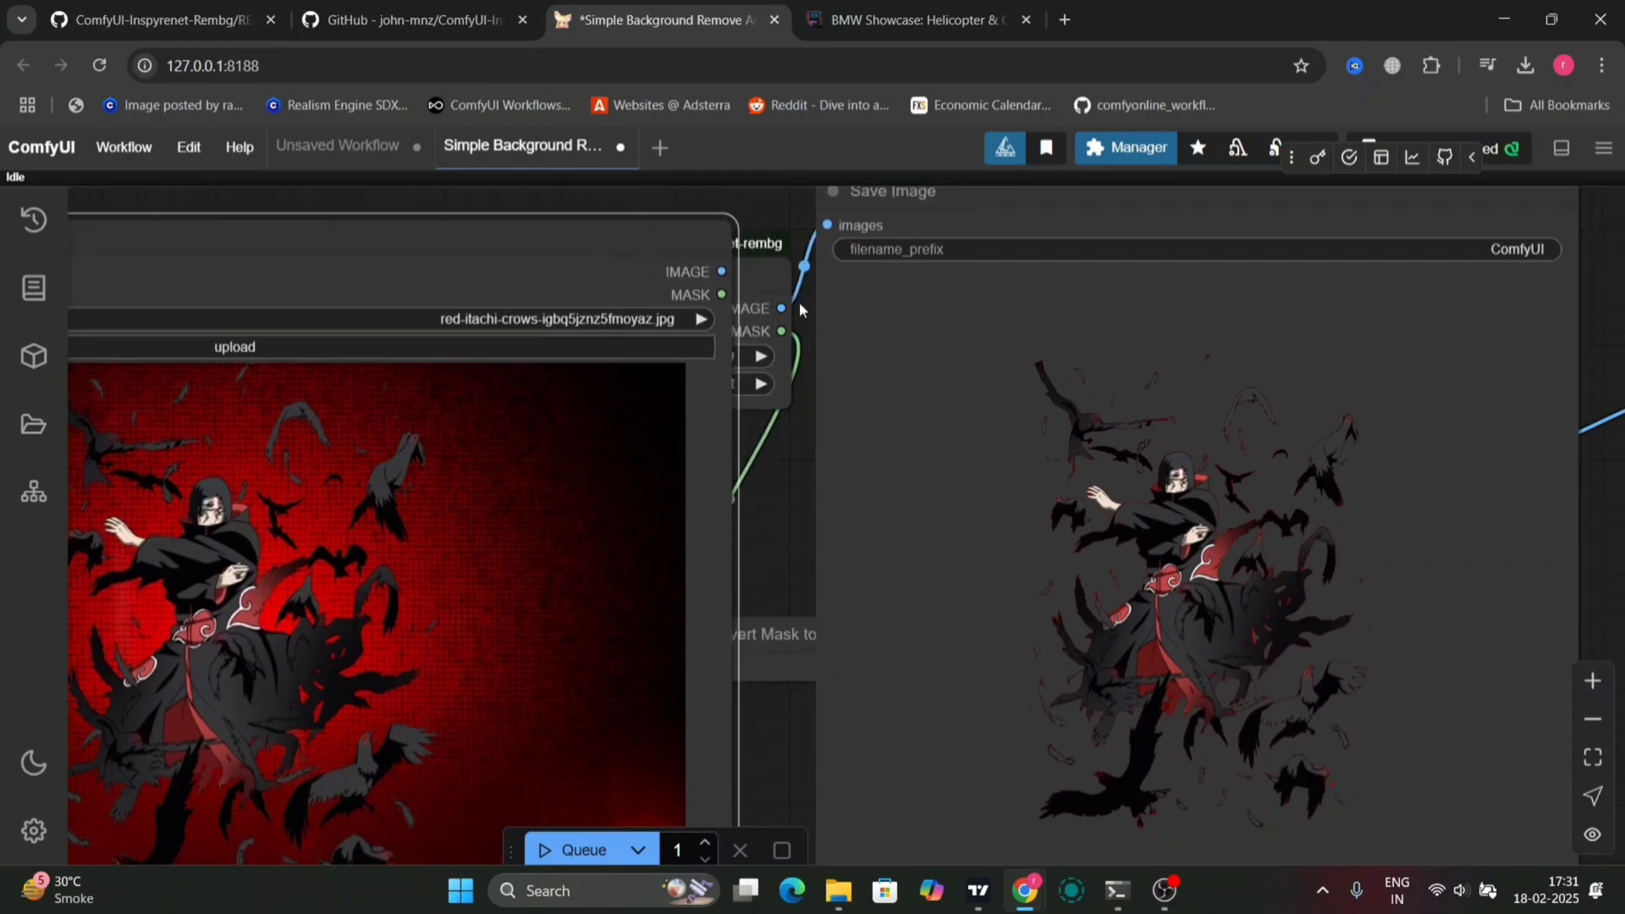
{"action": "left_click", "coordinate": [772, 280]}
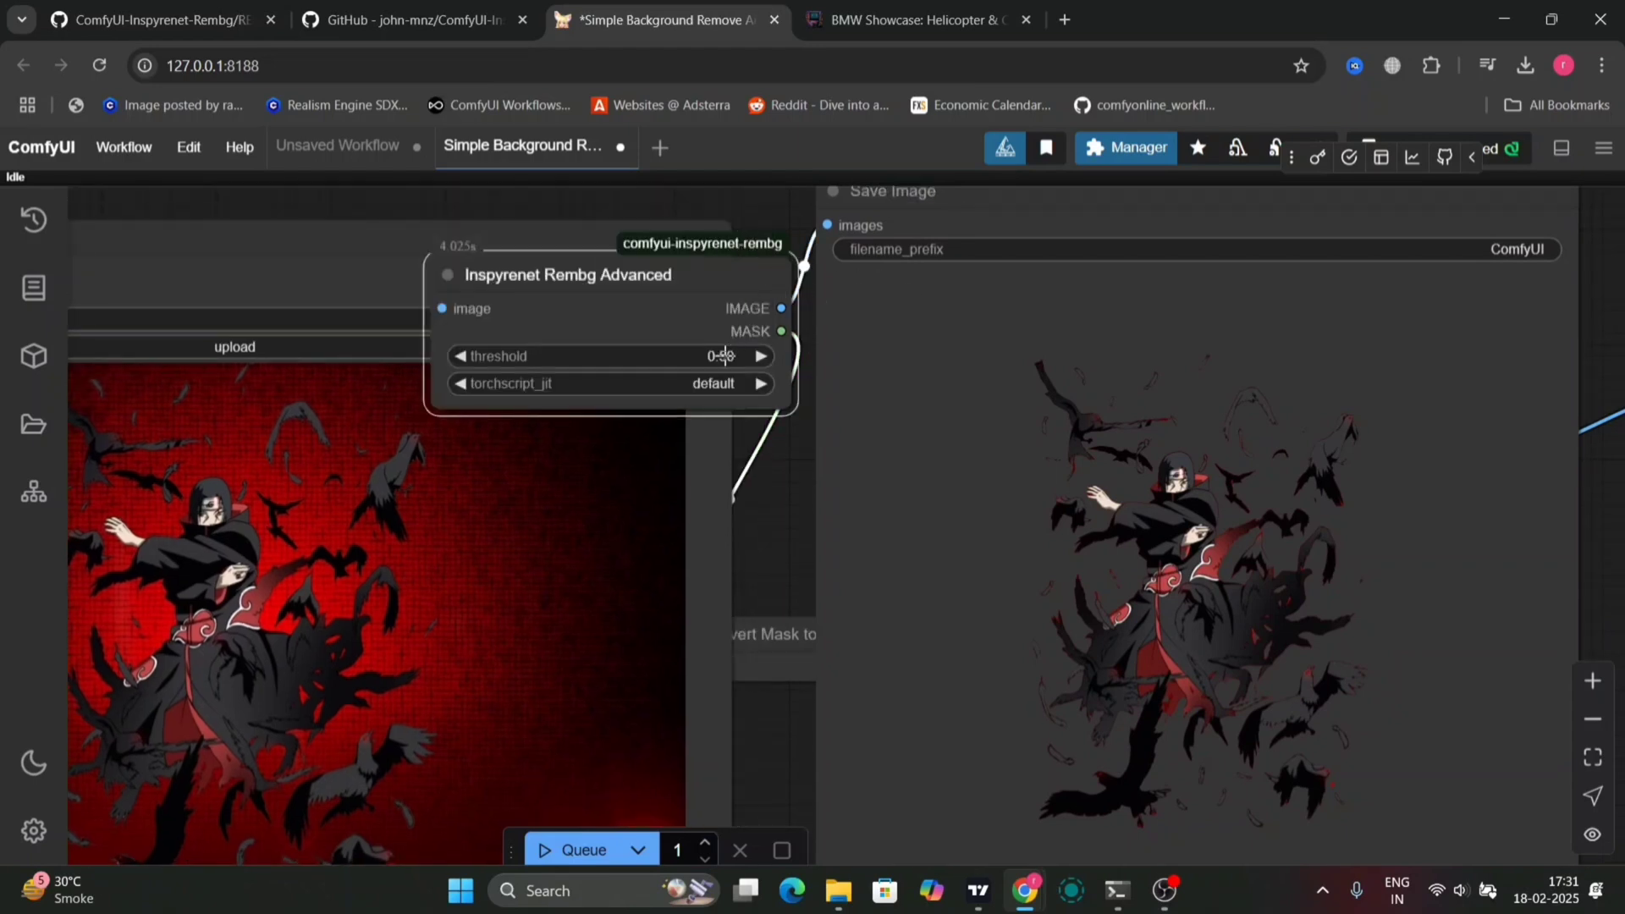
{"action": "left_click_drag", "start_coordinate": [696, 362], "coordinate": [596, 364]}
{"action": "left_click", "coordinate": [584, 850]}
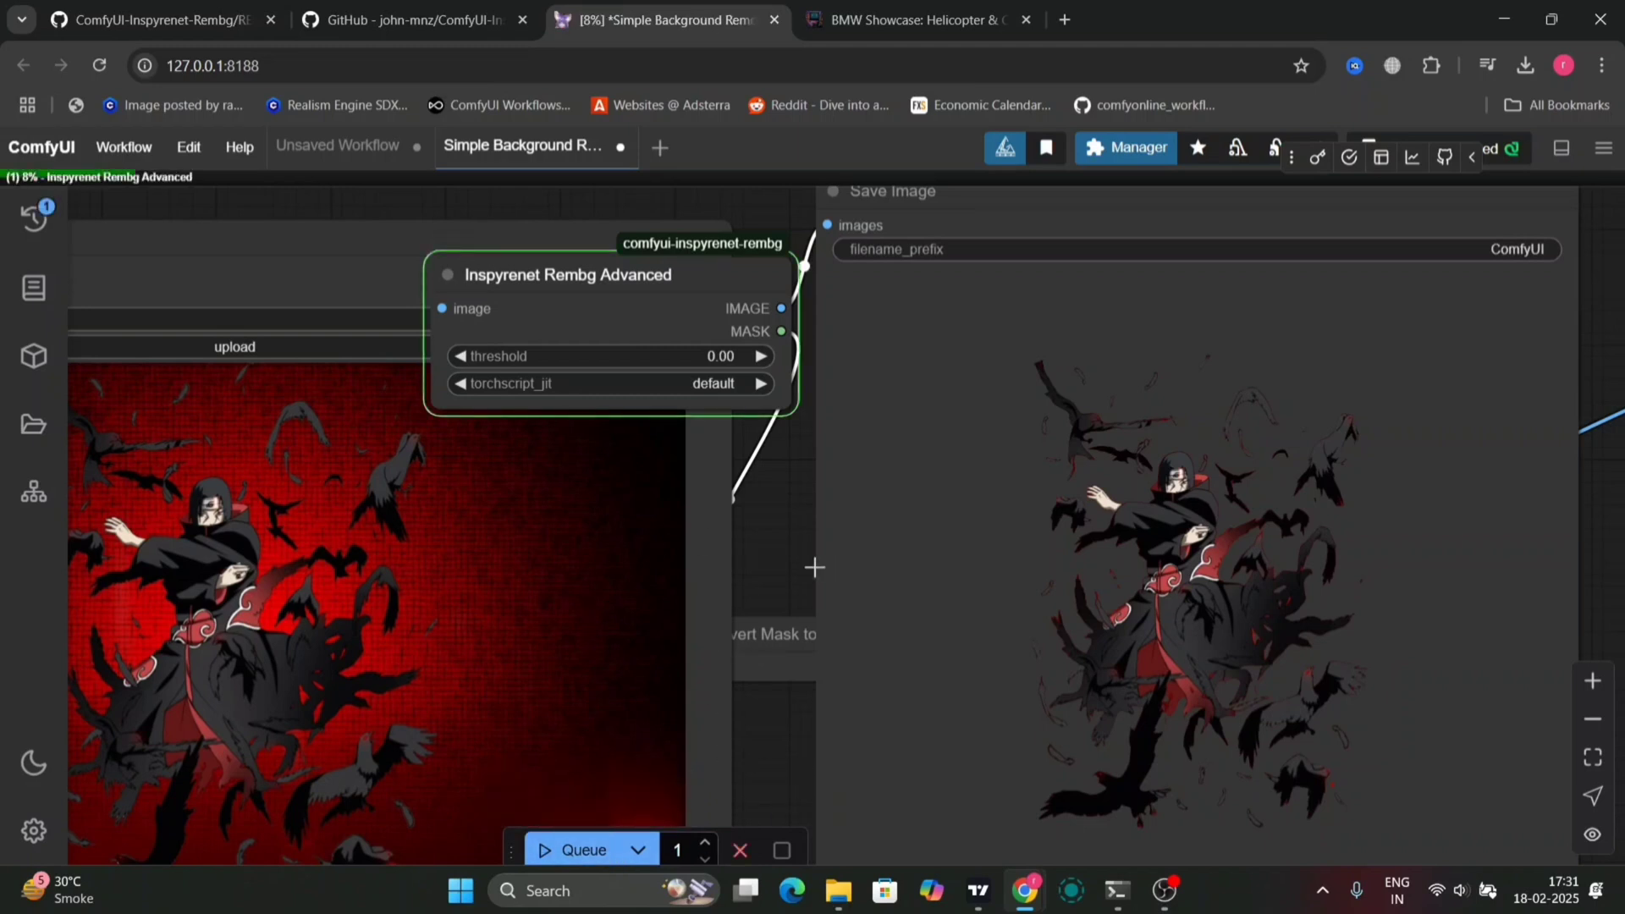
{"action": "scroll", "coordinate": [780, 554], "scroll_direction": "down", "scroll_amount": 3}
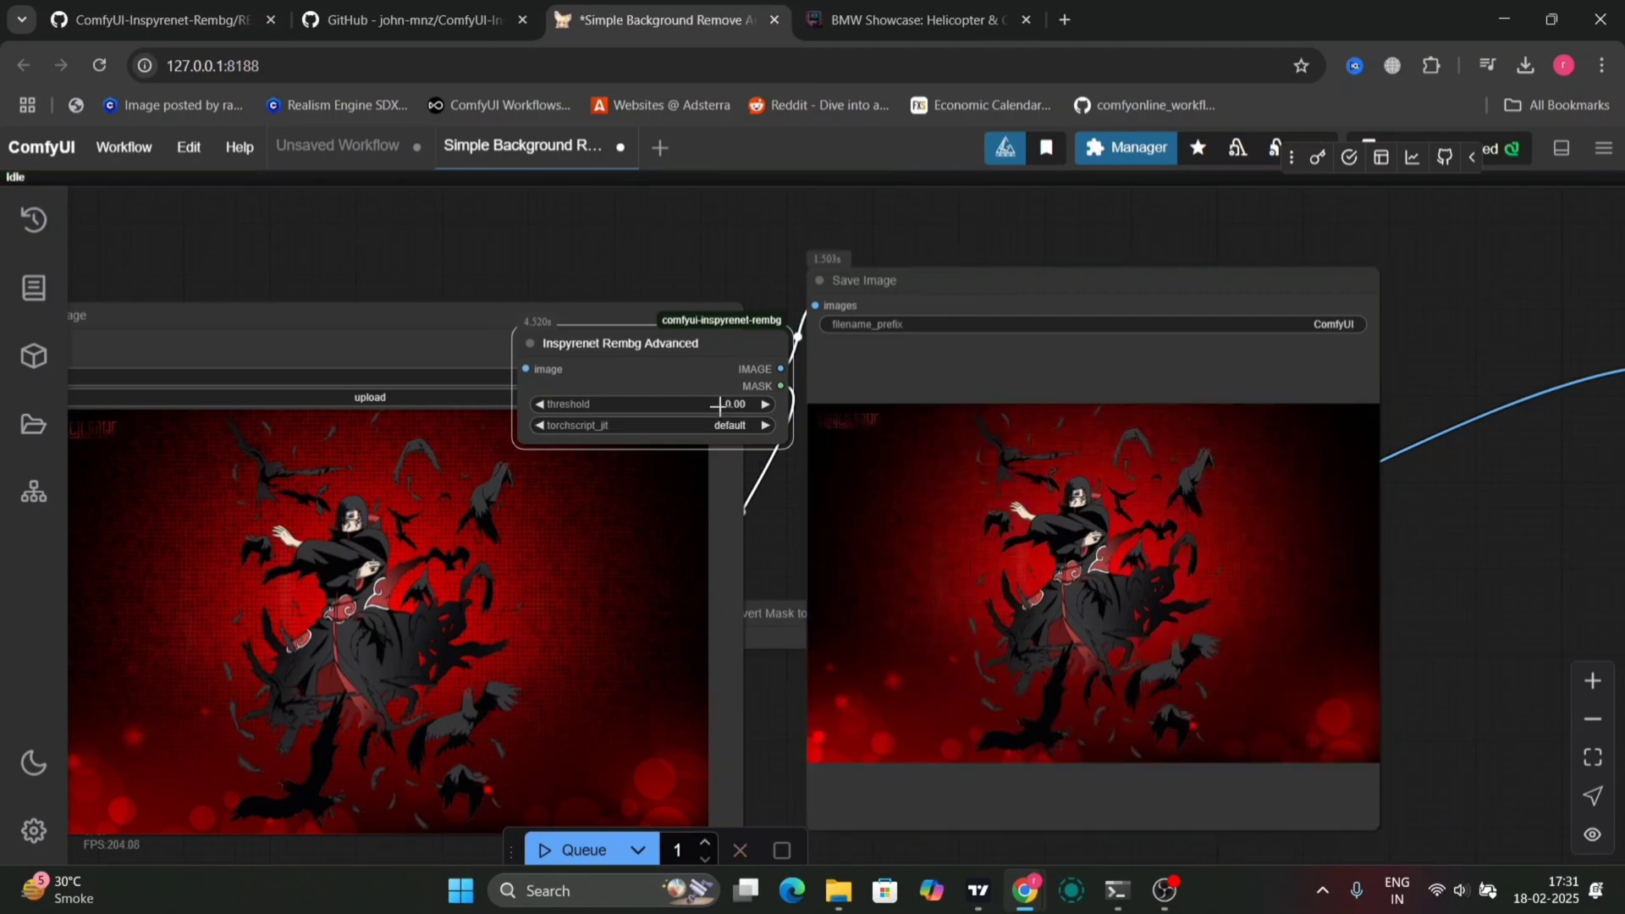
- Raise the Inspyrenet Rembg Advanced threshold to 0.40, rerun the workflow and inspect the crow cutout up close
{"action": "left_click_drag", "start_coordinate": [719, 405], "coordinate": [760, 412]}
{"action": "left_click", "coordinate": [551, 849]}
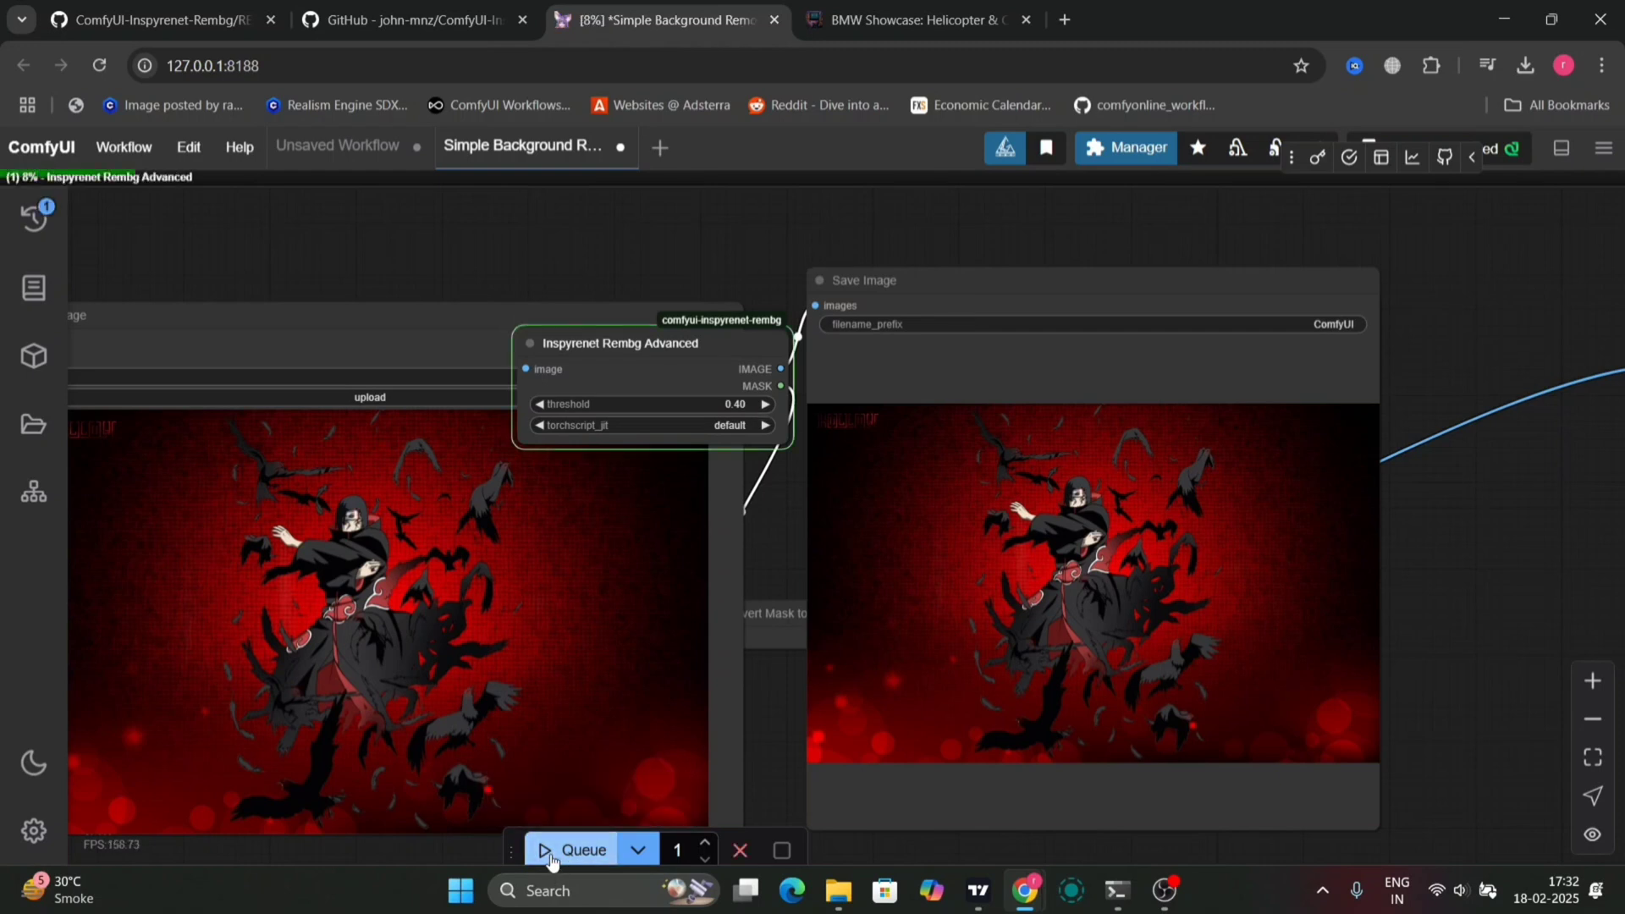
{"action": "left_click_drag", "start_coordinate": [779, 515], "coordinate": [722, 429]}
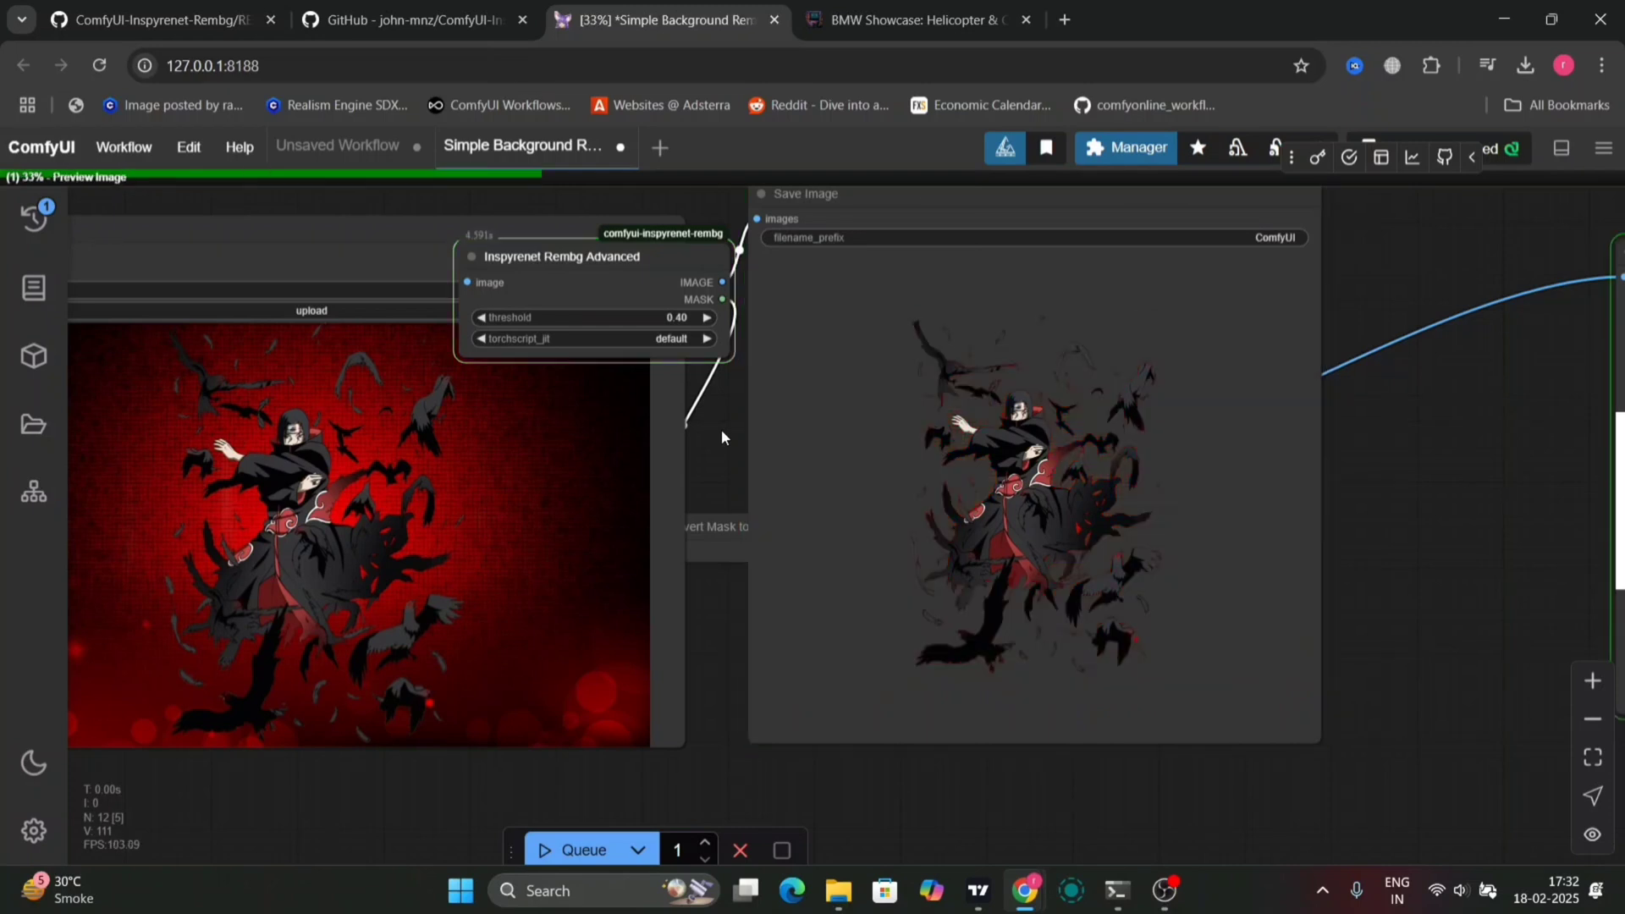
{"action": "scroll", "coordinate": [940, 422], "scroll_direction": "up", "scroll_amount": 8}
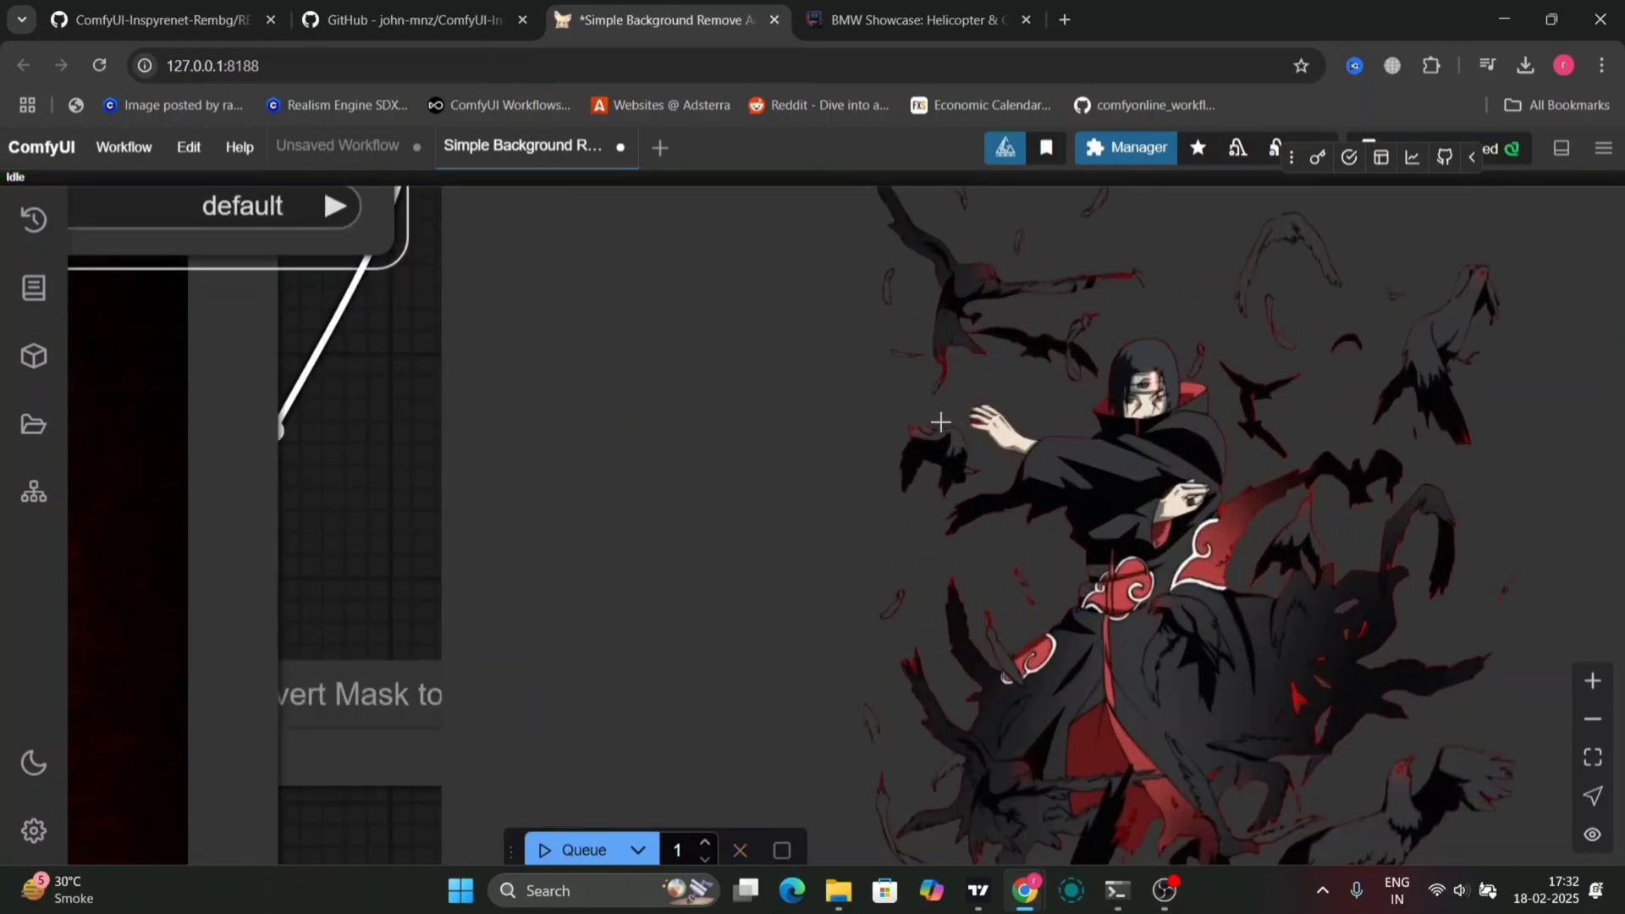
- Set the background-removal threshold to 0.78, run the workflow again and check the cutout in Save Image
{"action": "left_click_drag", "start_coordinate": [325, 423], "coordinate": [329, 592]}
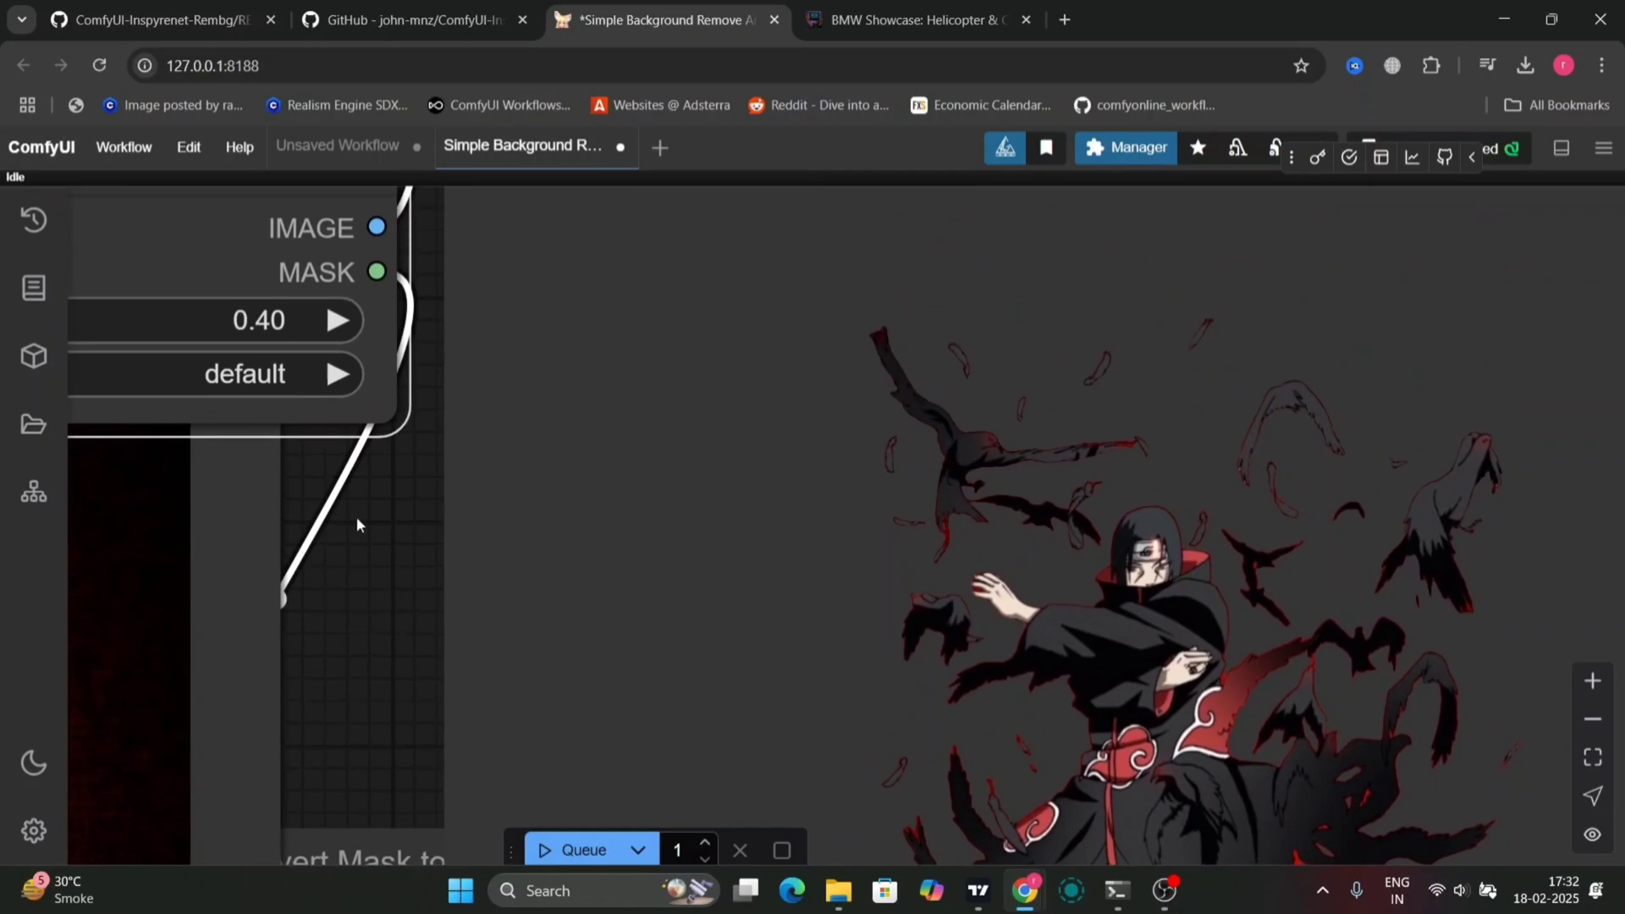
{"action": "left_click_drag", "start_coordinate": [302, 318], "coordinate": [309, 315]}
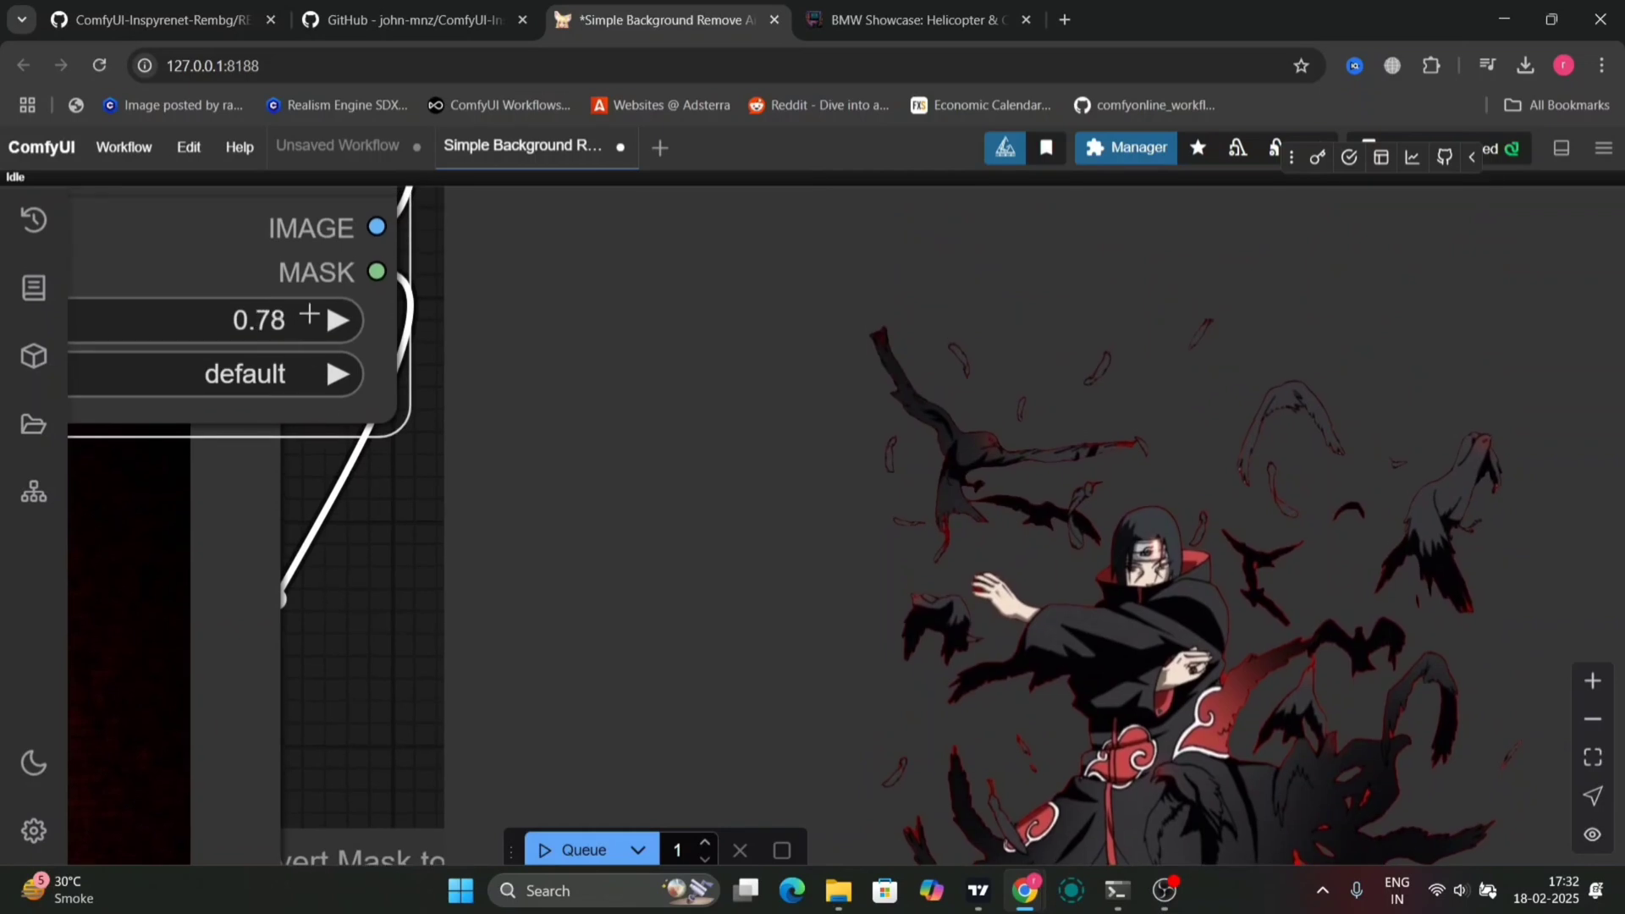
{"action": "left_click", "coordinate": [573, 853]}
{"action": "left_click_drag", "start_coordinate": [365, 598], "coordinate": [301, 437]}
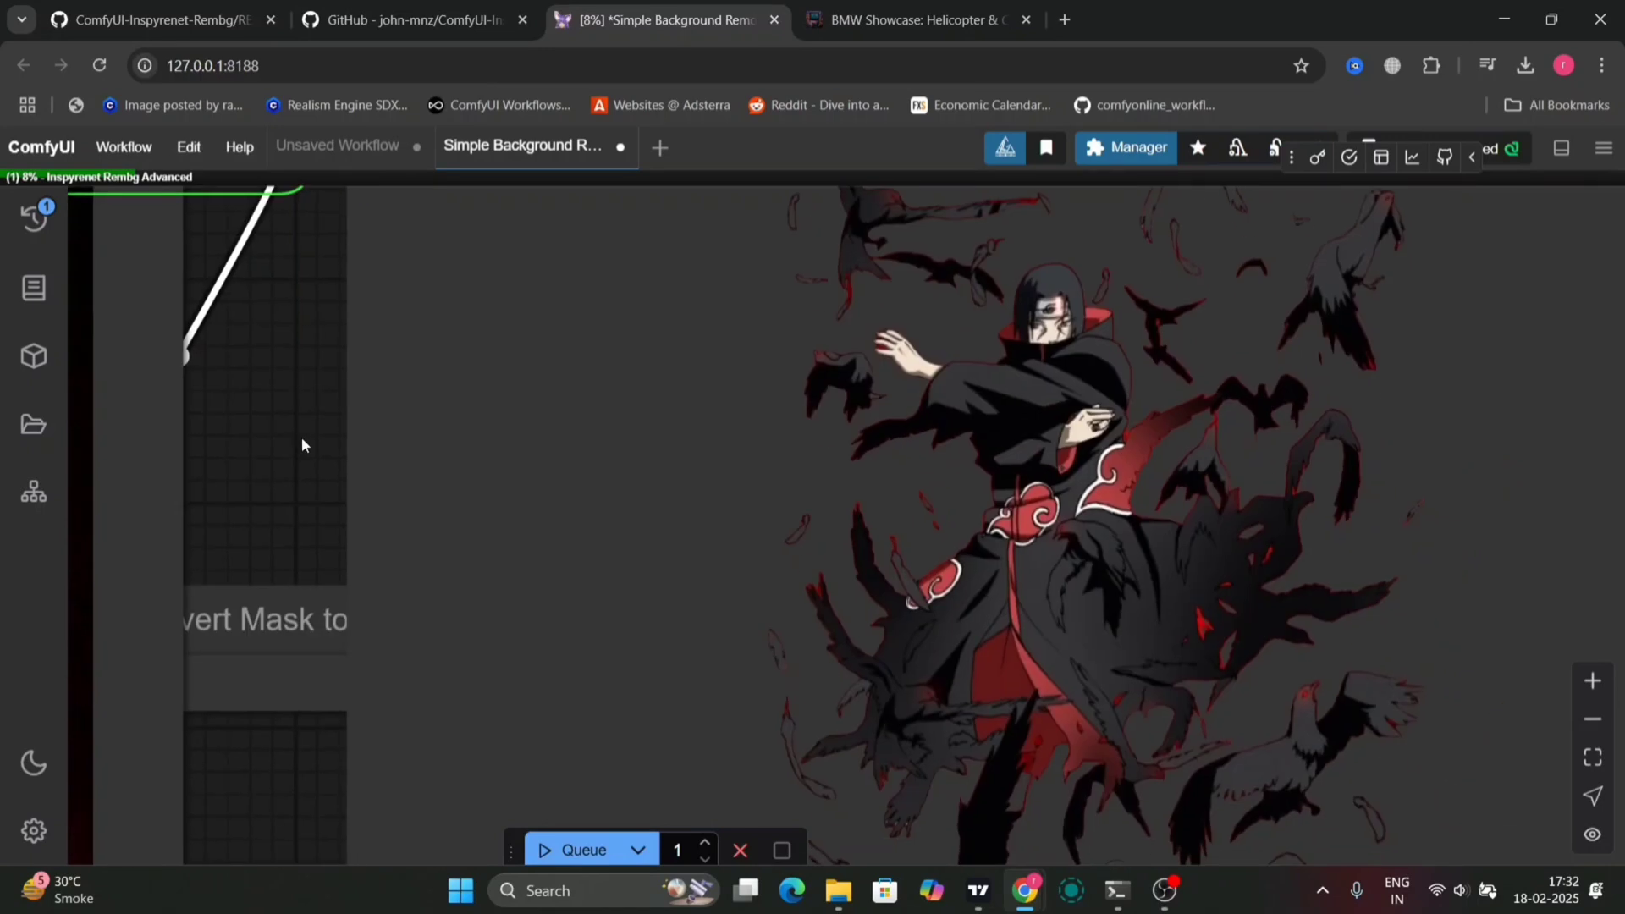
{"action": "scroll", "coordinate": [301, 437], "scroll_direction": "down", "scroll_amount": 4}
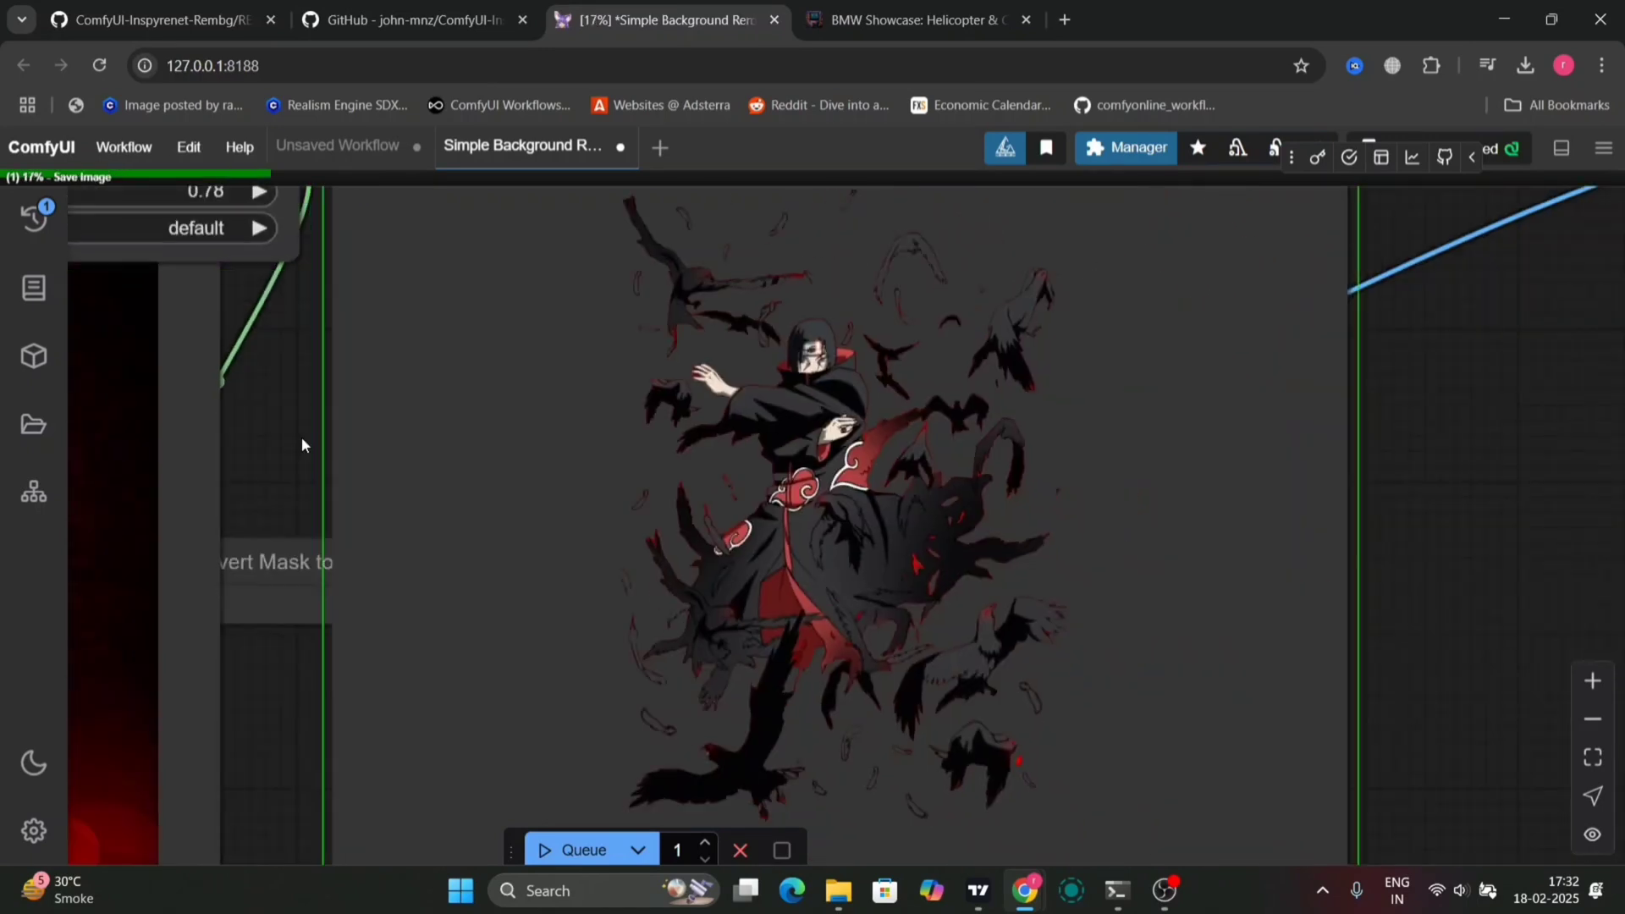
- Lower the background-removal threshold to 0.47, rerun the workflow and compare the crow cutout with the source image
{"action": "left_click_drag", "start_coordinate": [301, 437], "coordinate": [379, 537]}
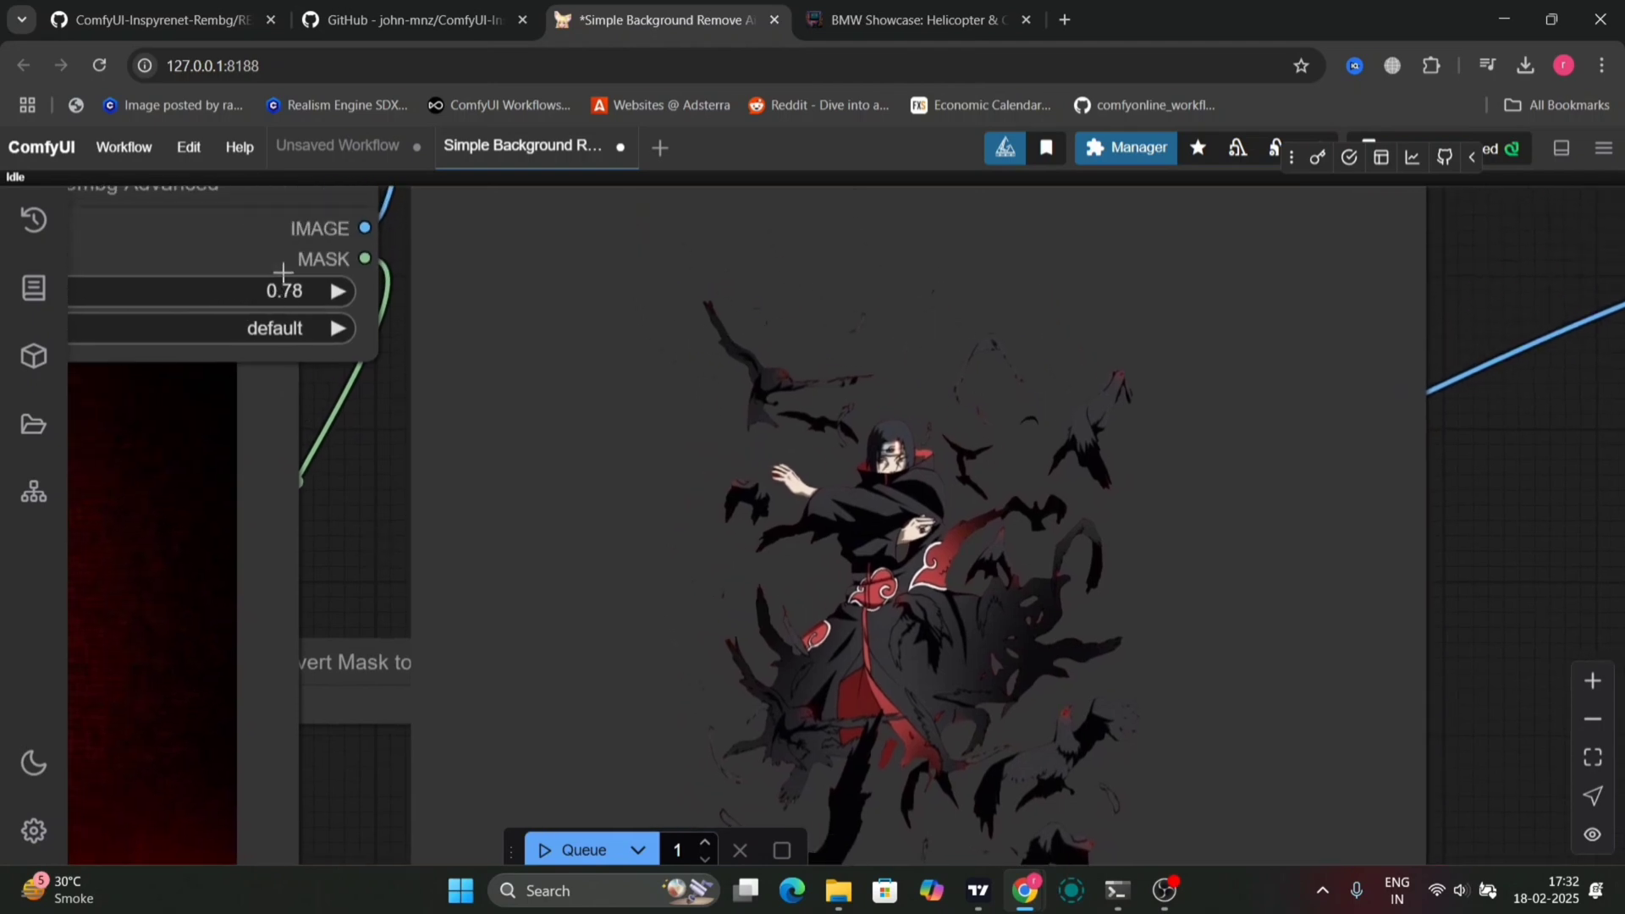
{"action": "left_click_drag", "start_coordinate": [282, 273], "coordinate": [258, 300]}
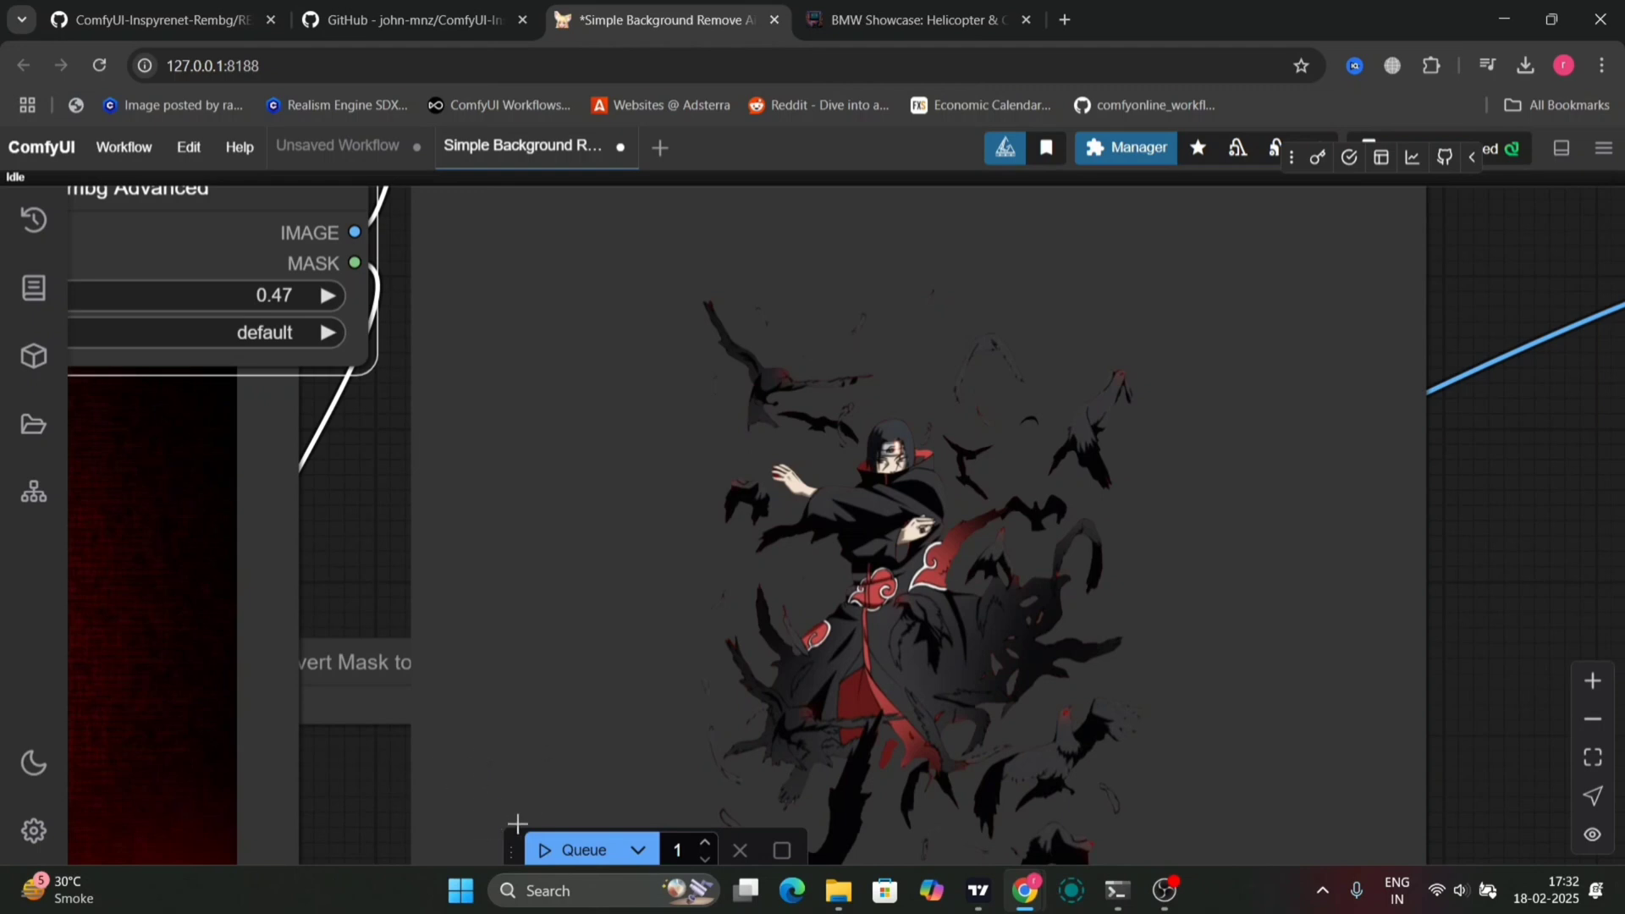
{"action": "left_click", "coordinate": [574, 853]}
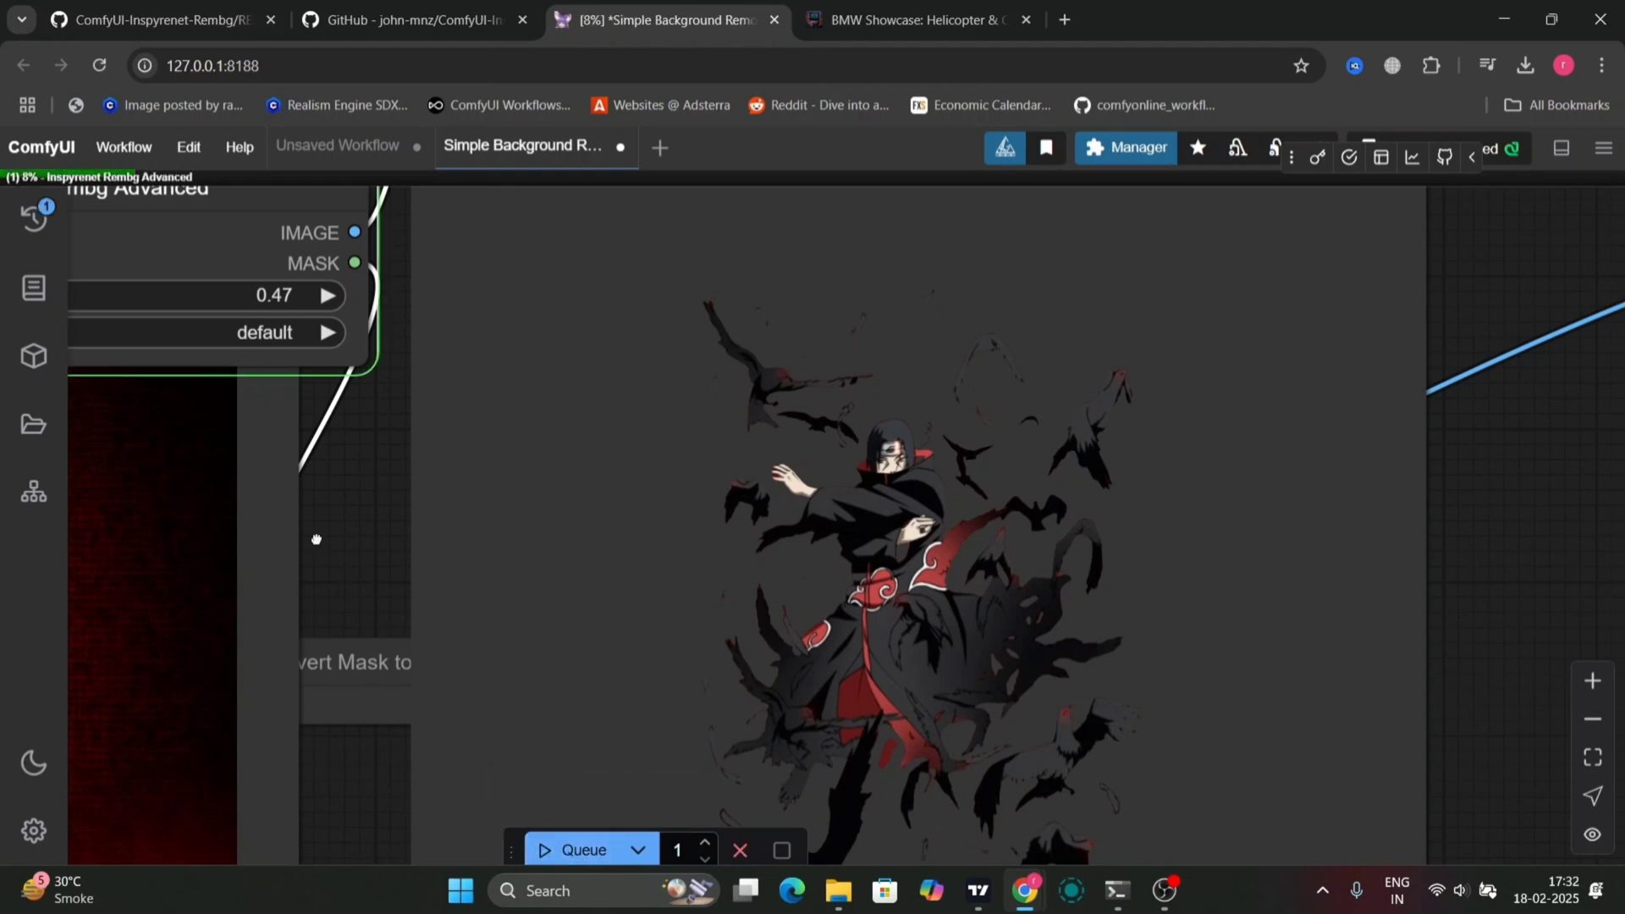
{"action": "left_click_drag", "start_coordinate": [315, 537], "coordinate": [965, 481]}
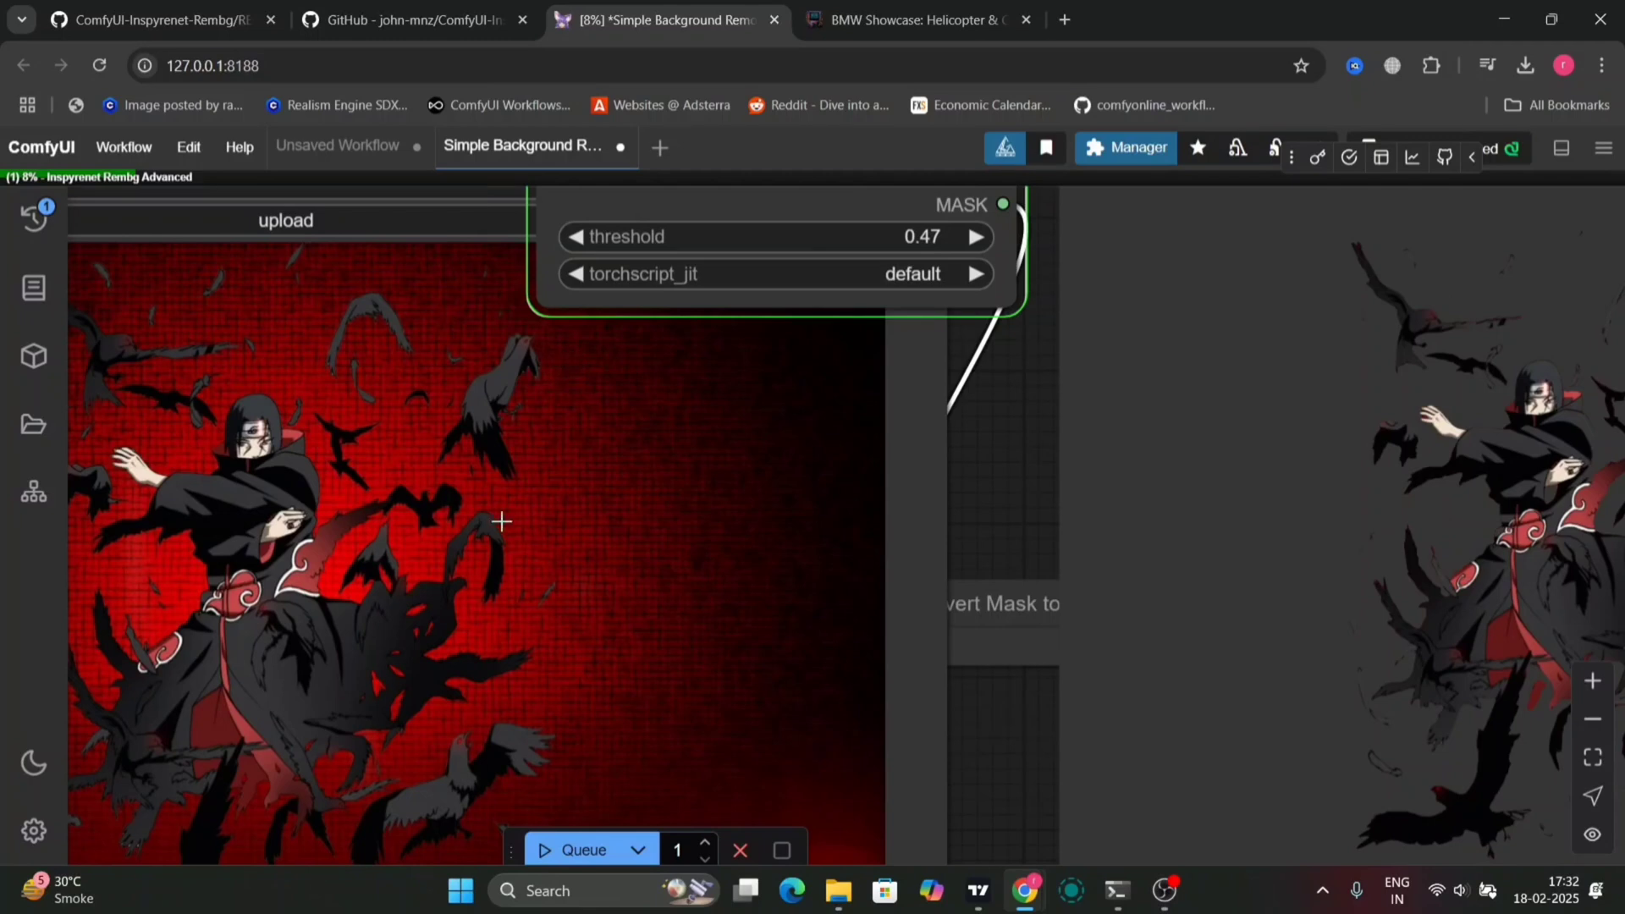
{"action": "left_click_drag", "start_coordinate": [1017, 489], "coordinate": [791, 581]}
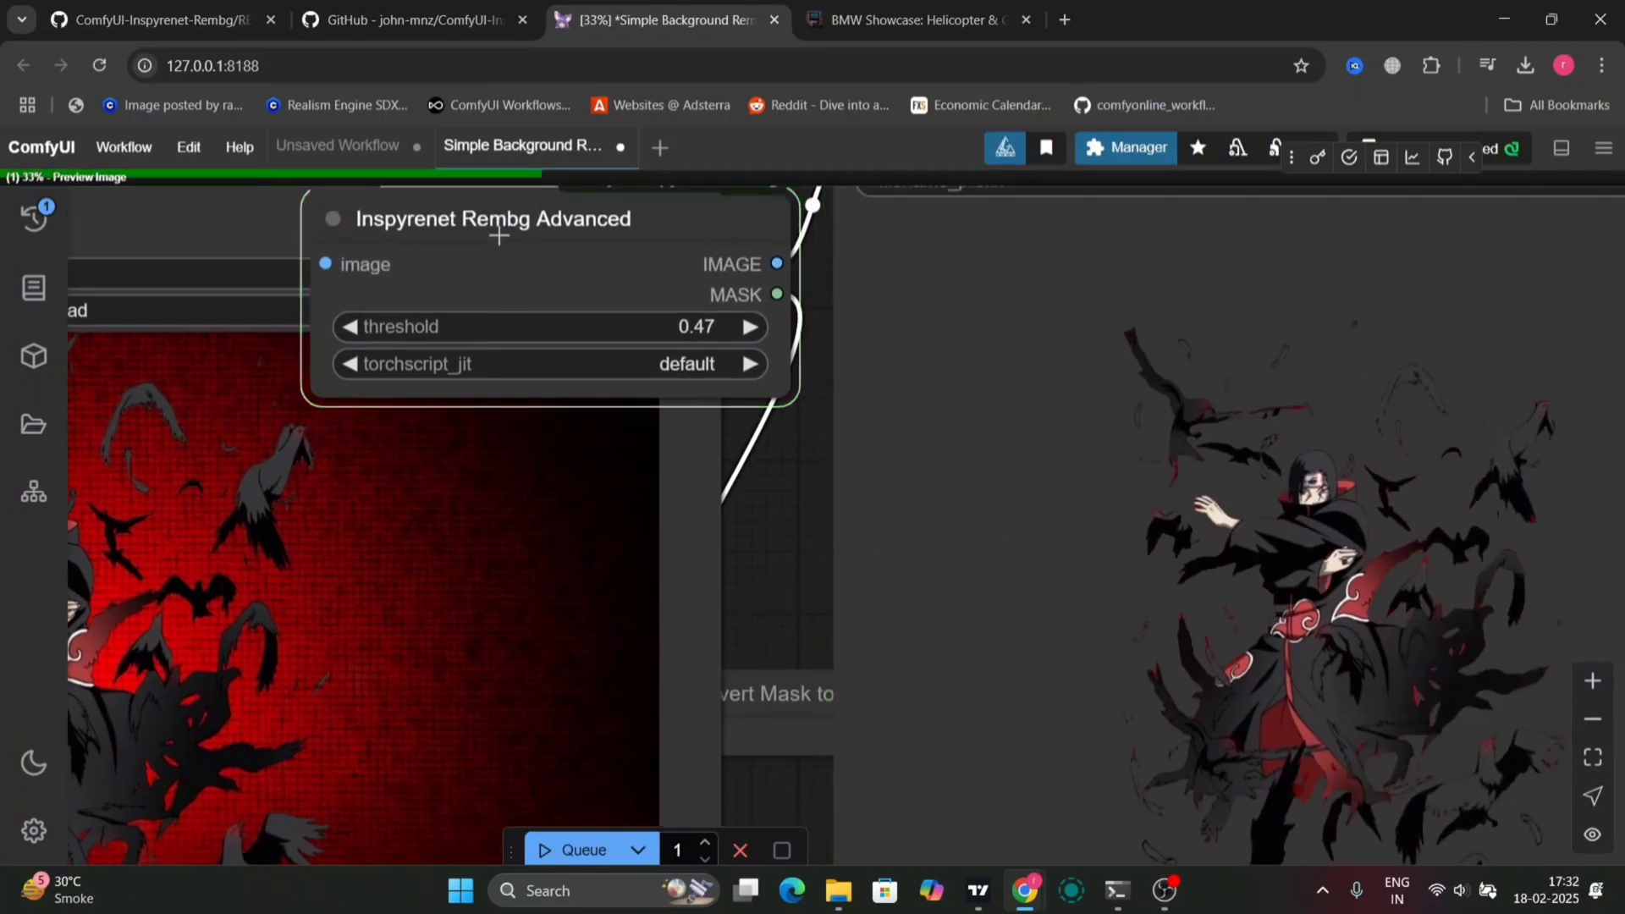
- Move Inspyrenet Rembg Advanced clear of the Load Image node, load 1337270.jpg as the source and run the workflow
{"action": "left_click_drag", "start_coordinate": [499, 235], "coordinate": [774, 211]}
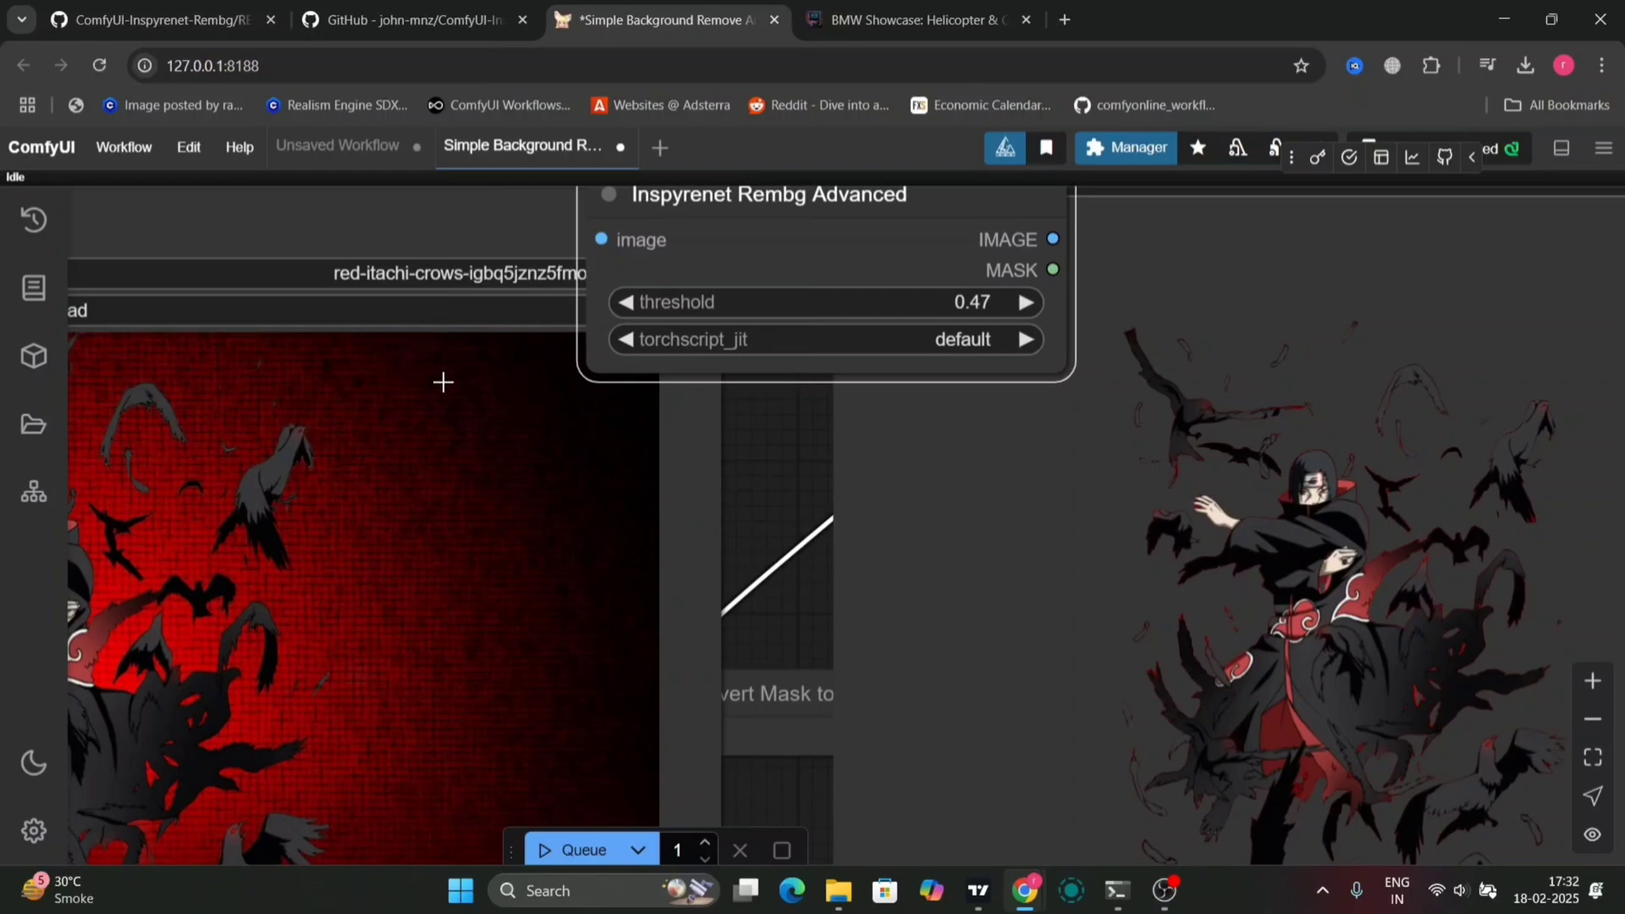
{"action": "left_click", "coordinate": [337, 313]}
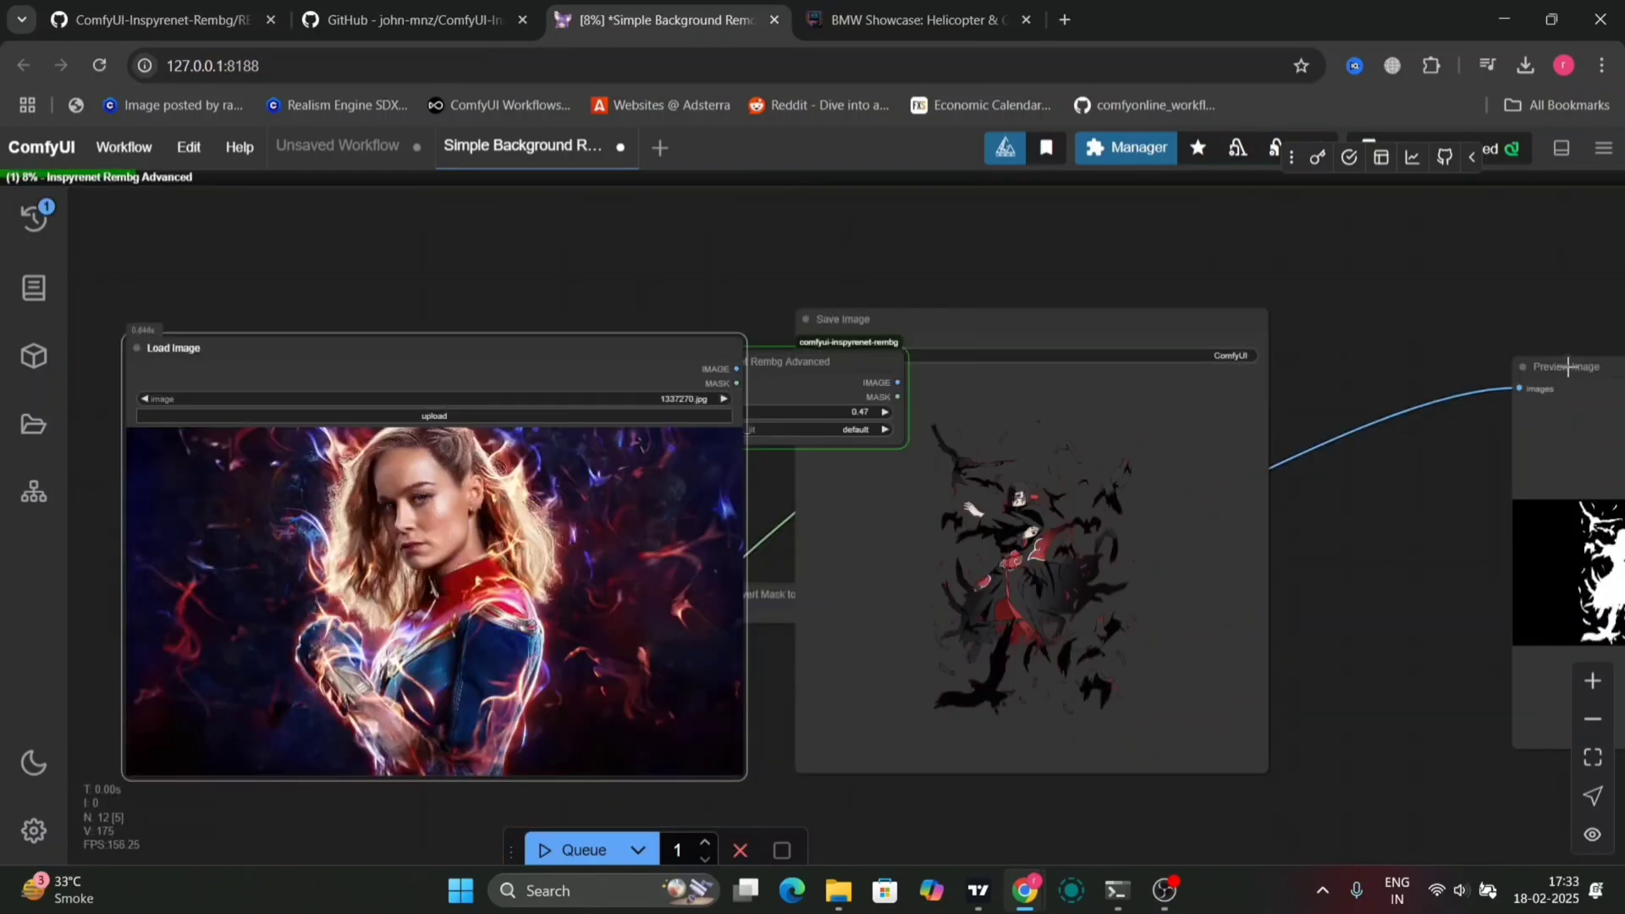
- Move the Preview Image node next to Save Image, widen it and compare the 1337270.jpg cutout with its mask
{"action": "left_click_drag", "start_coordinate": [1567, 365], "coordinate": [1365, 308]}
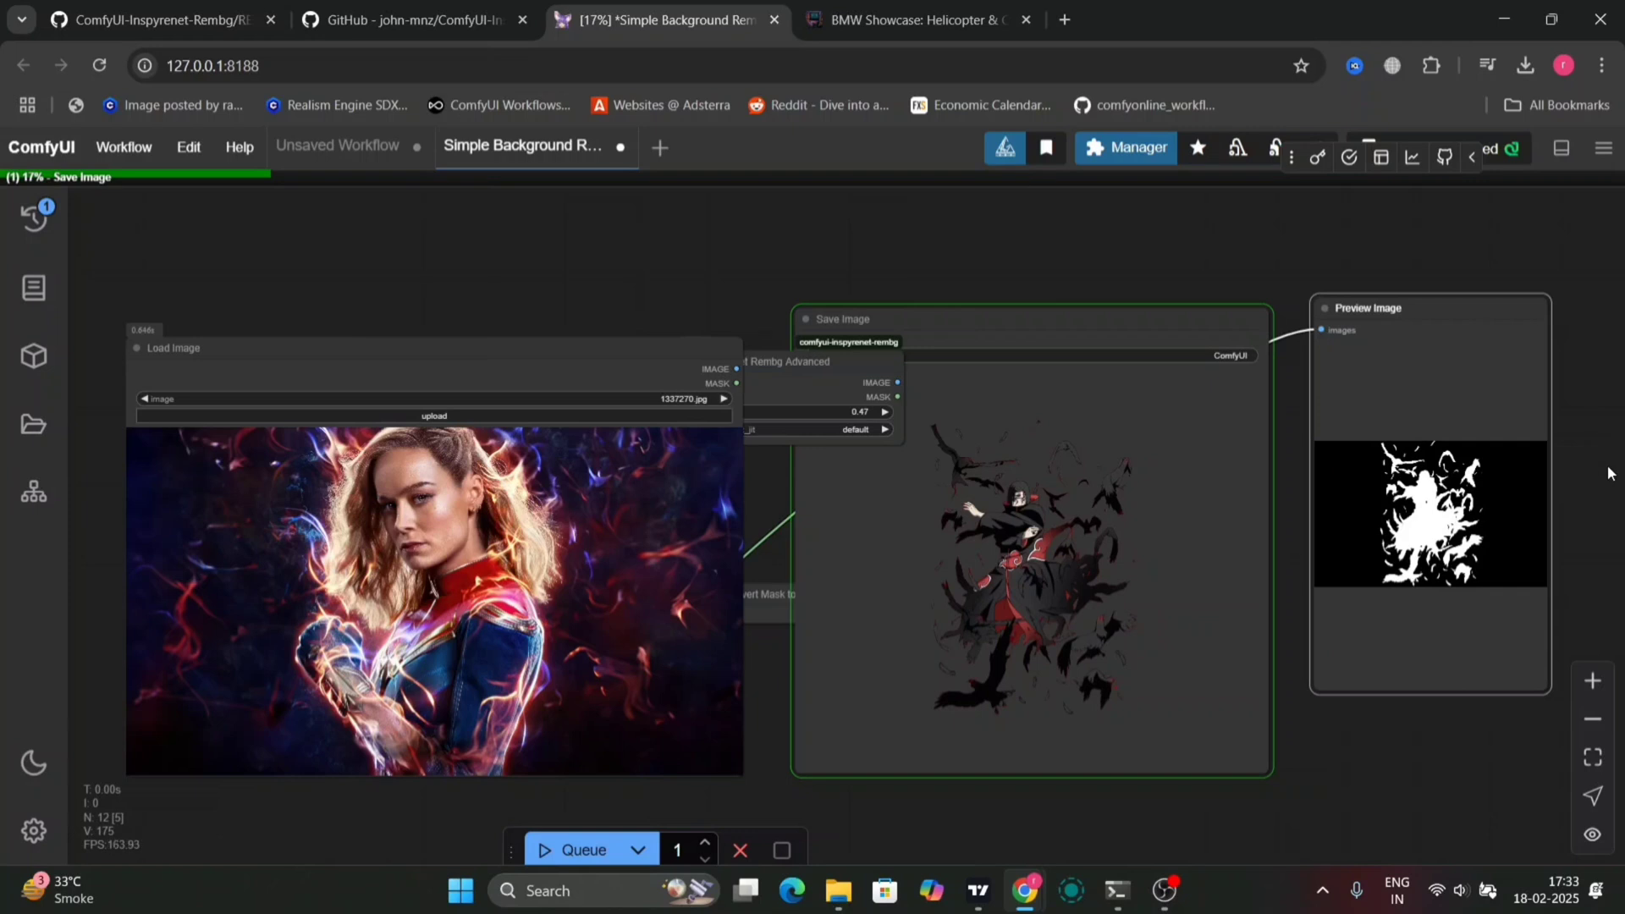
{"action": "left_click_drag", "start_coordinate": [1608, 467], "coordinate": [1414, 454]}
{"action": "scroll", "coordinate": [1273, 457], "scroll_direction": "up", "scroll_amount": 5}
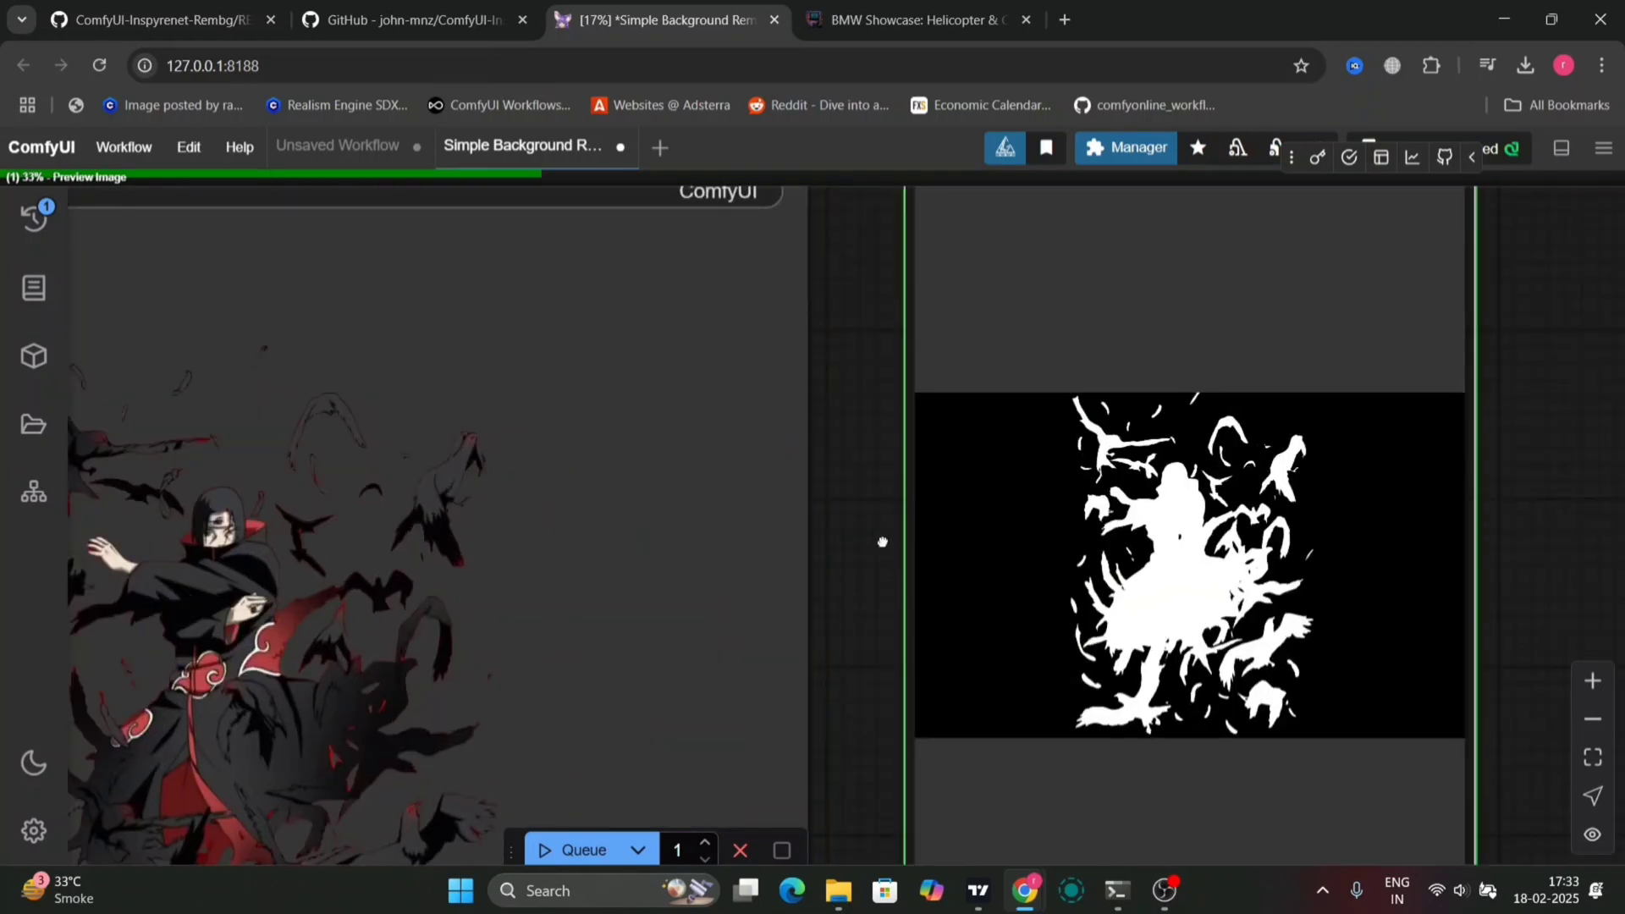
{"action": "left_click_drag", "start_coordinate": [884, 549], "coordinate": [948, 495]}
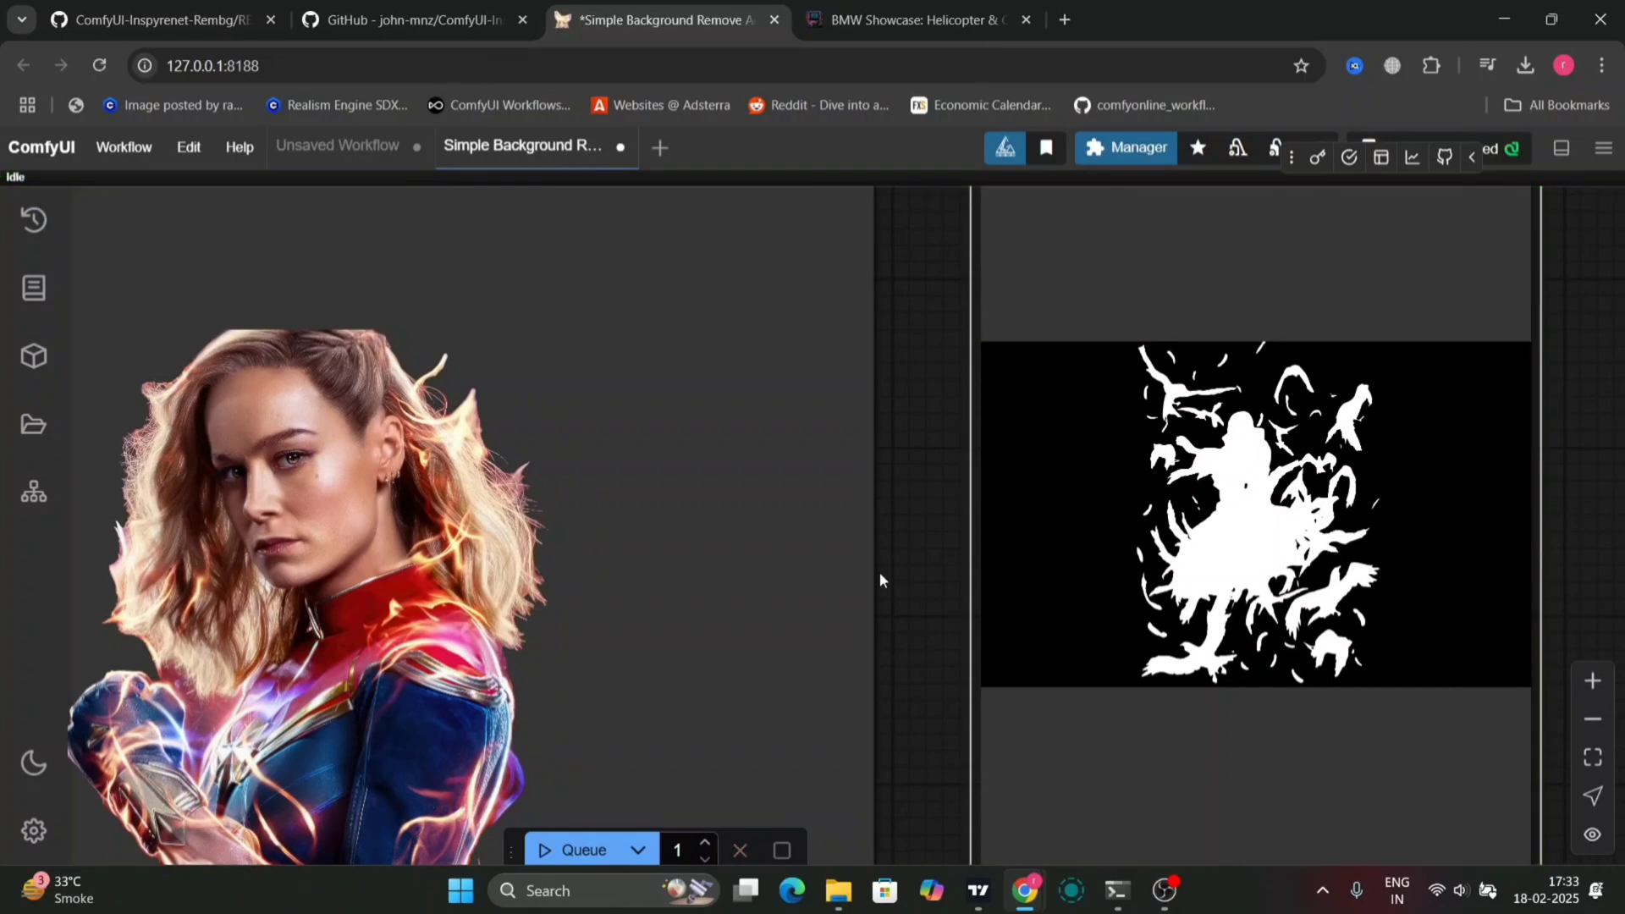
{"action": "left_click_drag", "start_coordinate": [881, 580], "coordinate": [1022, 370]}
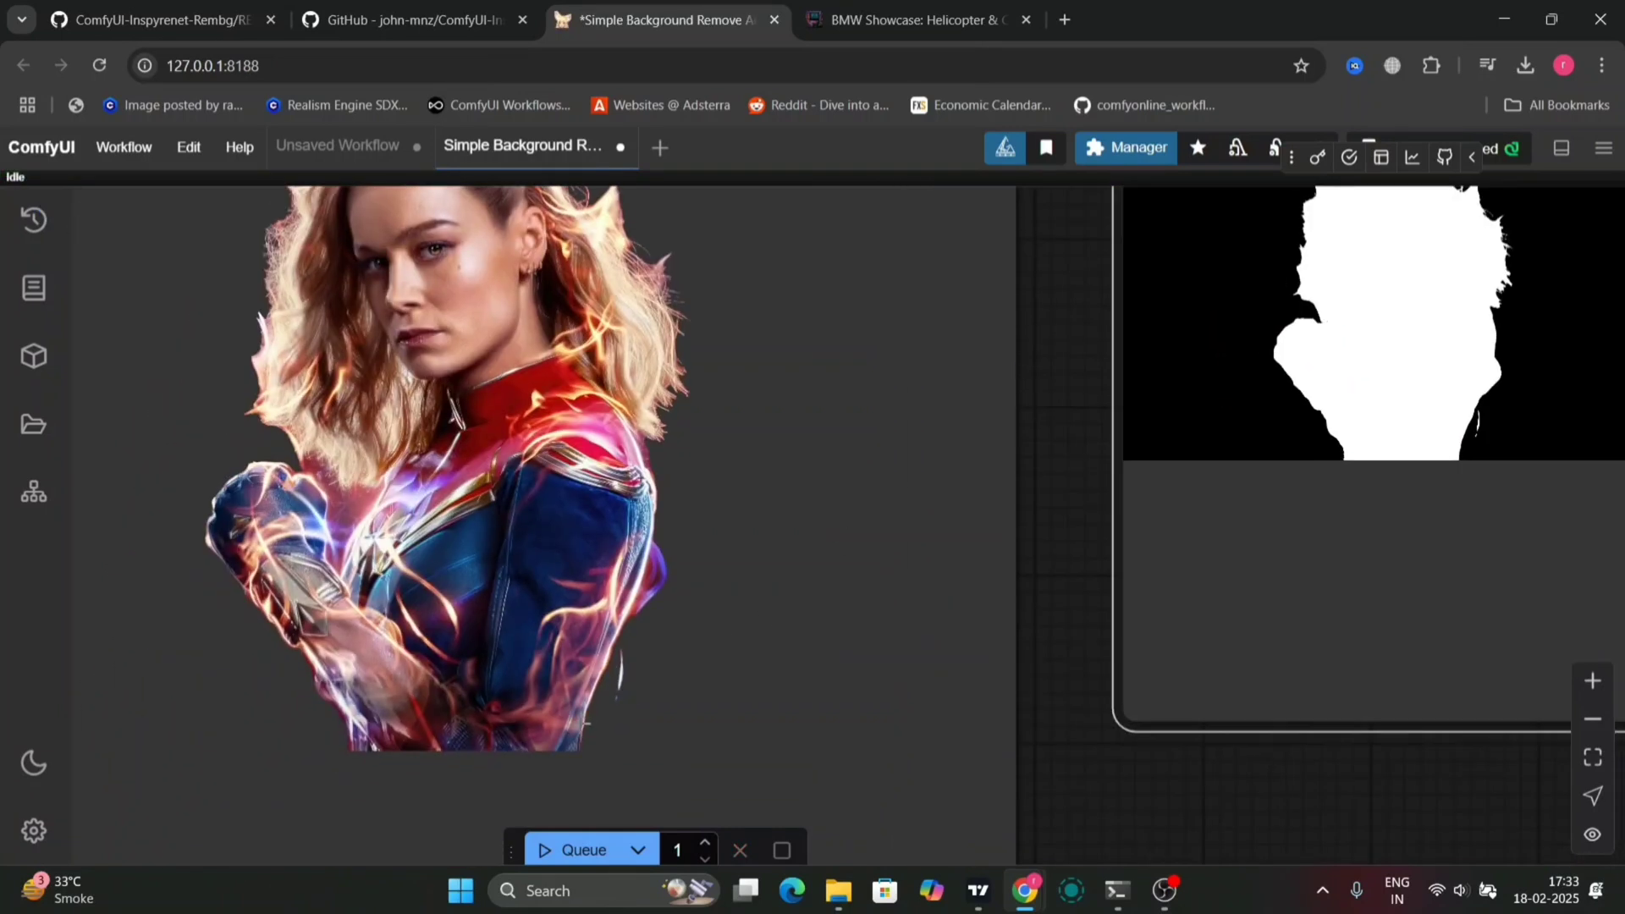
{"action": "scroll", "coordinate": [1058, 534], "scroll_direction": "down", "scroll_amount": 10}
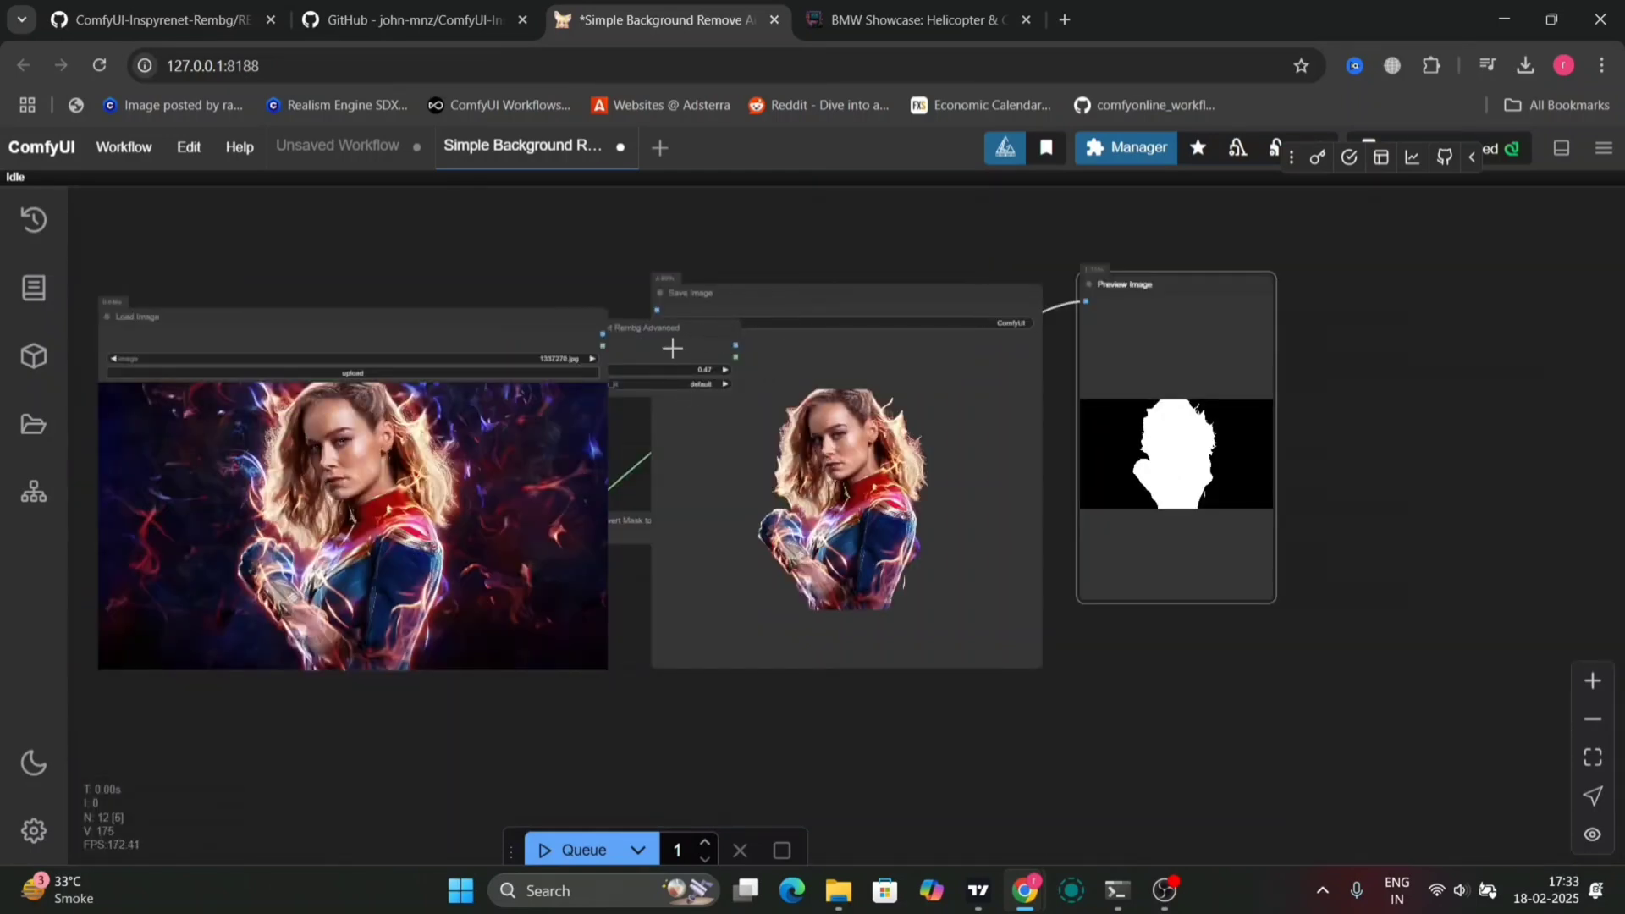
- Try to set the Inspyrenet Rembg Advanced threshold to 70
{"action": "scroll", "coordinate": [715, 312], "scroll_direction": "up", "scroll_amount": 6}
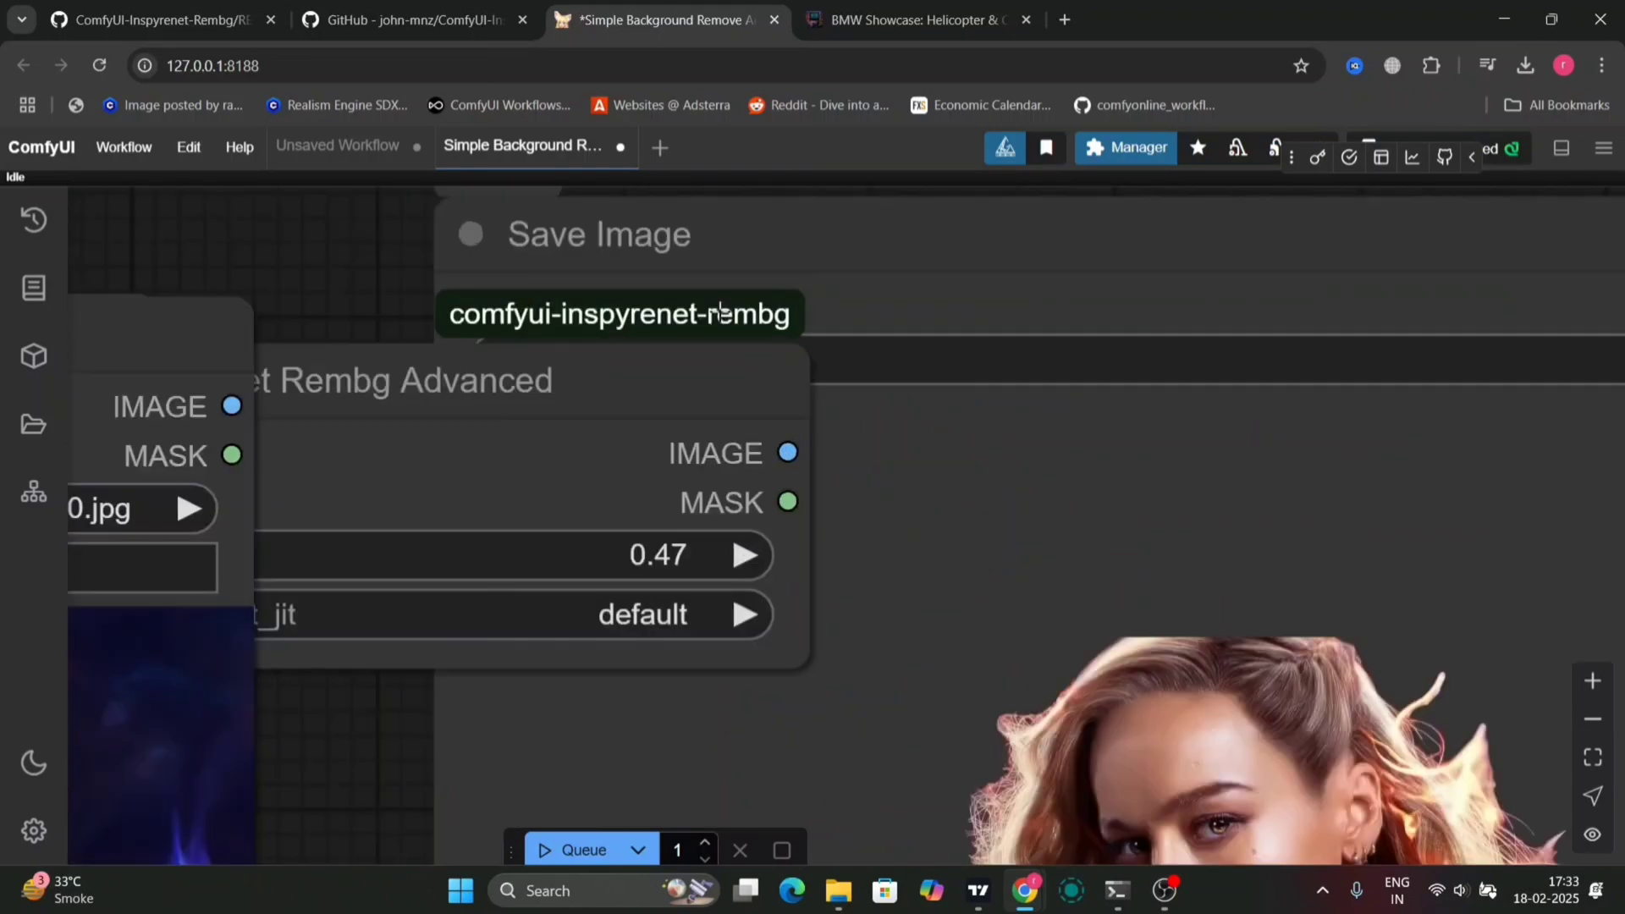
{"action": "left_click", "coordinate": [334, 569]}
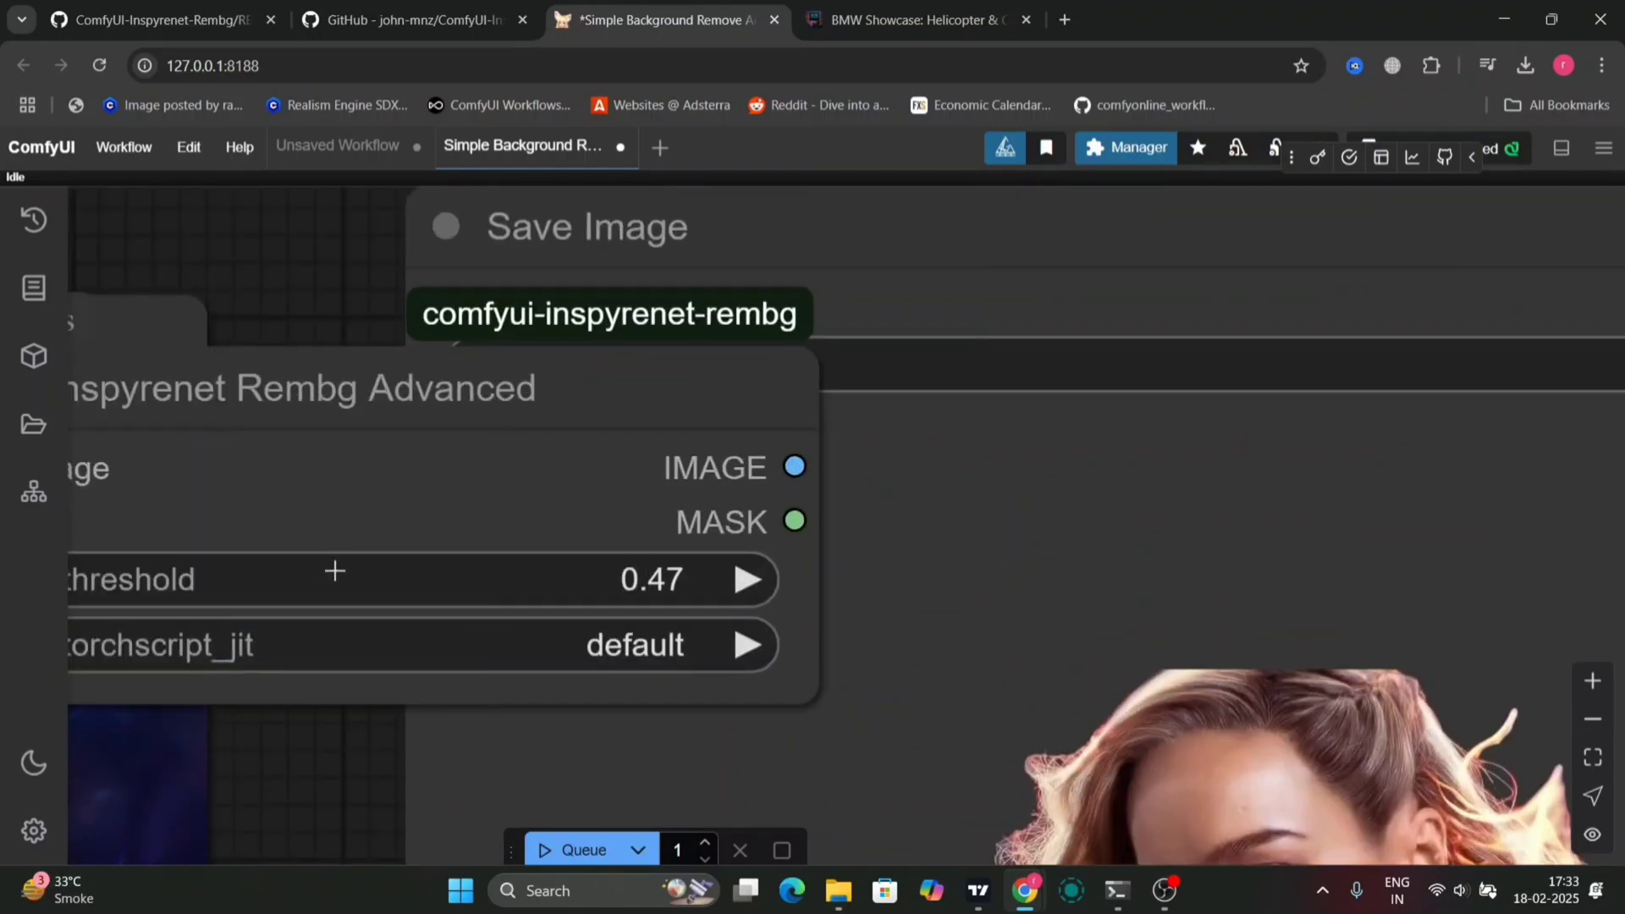
{"action": "right_click", "coordinate": [334, 571]}
{"action": "left_click", "coordinate": [611, 573]}
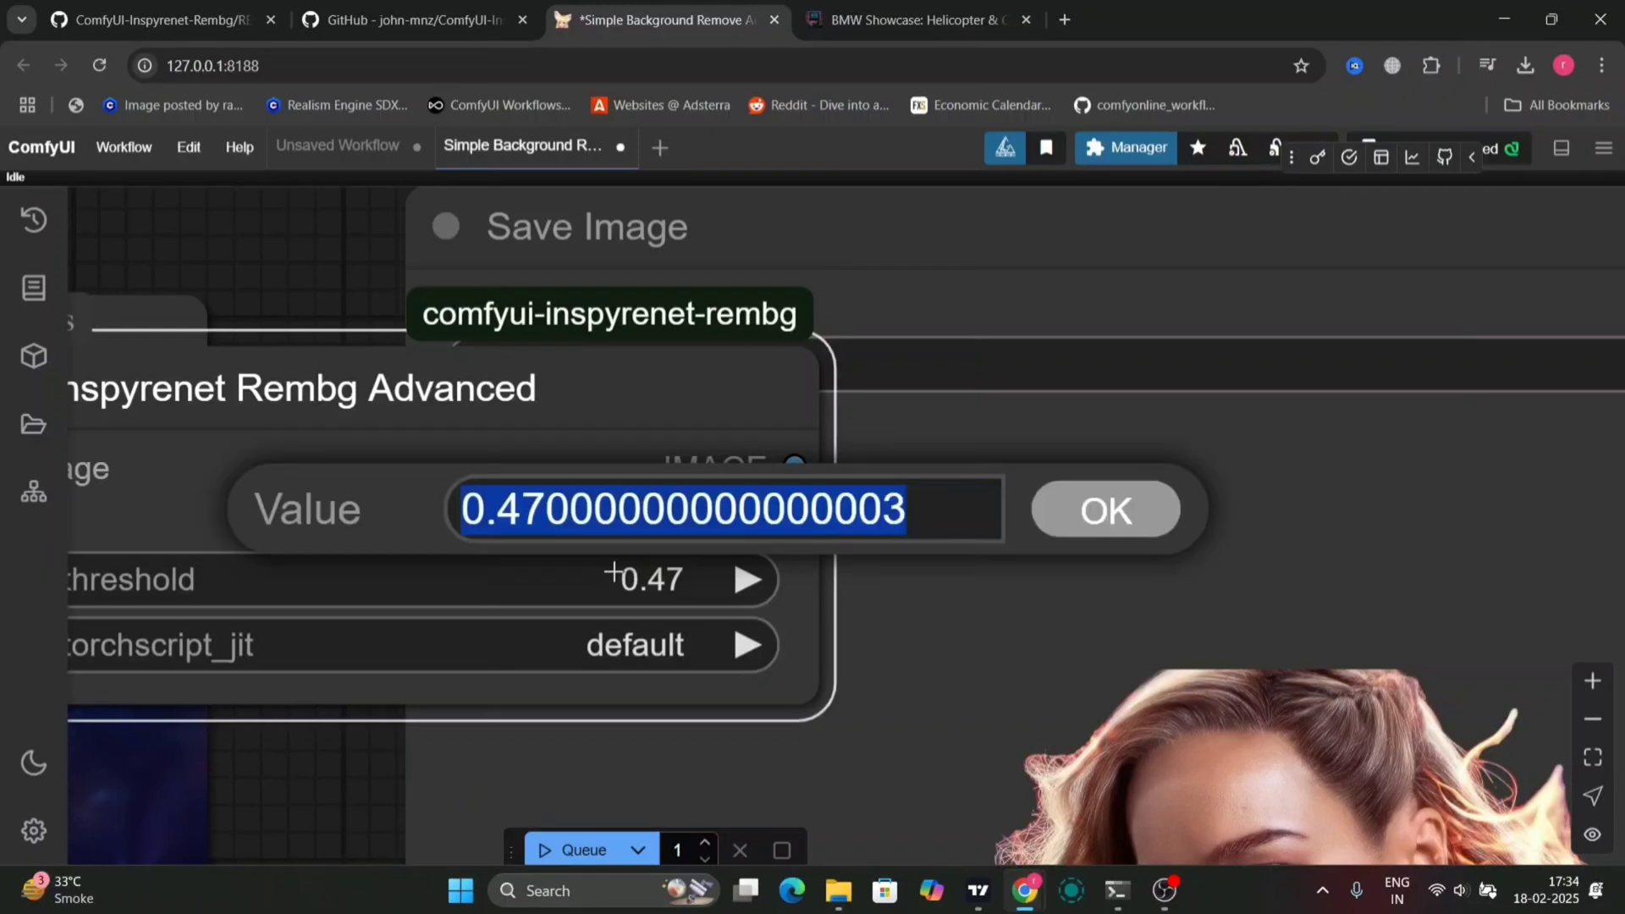
{"action": "key", "text": "BackSpace"}
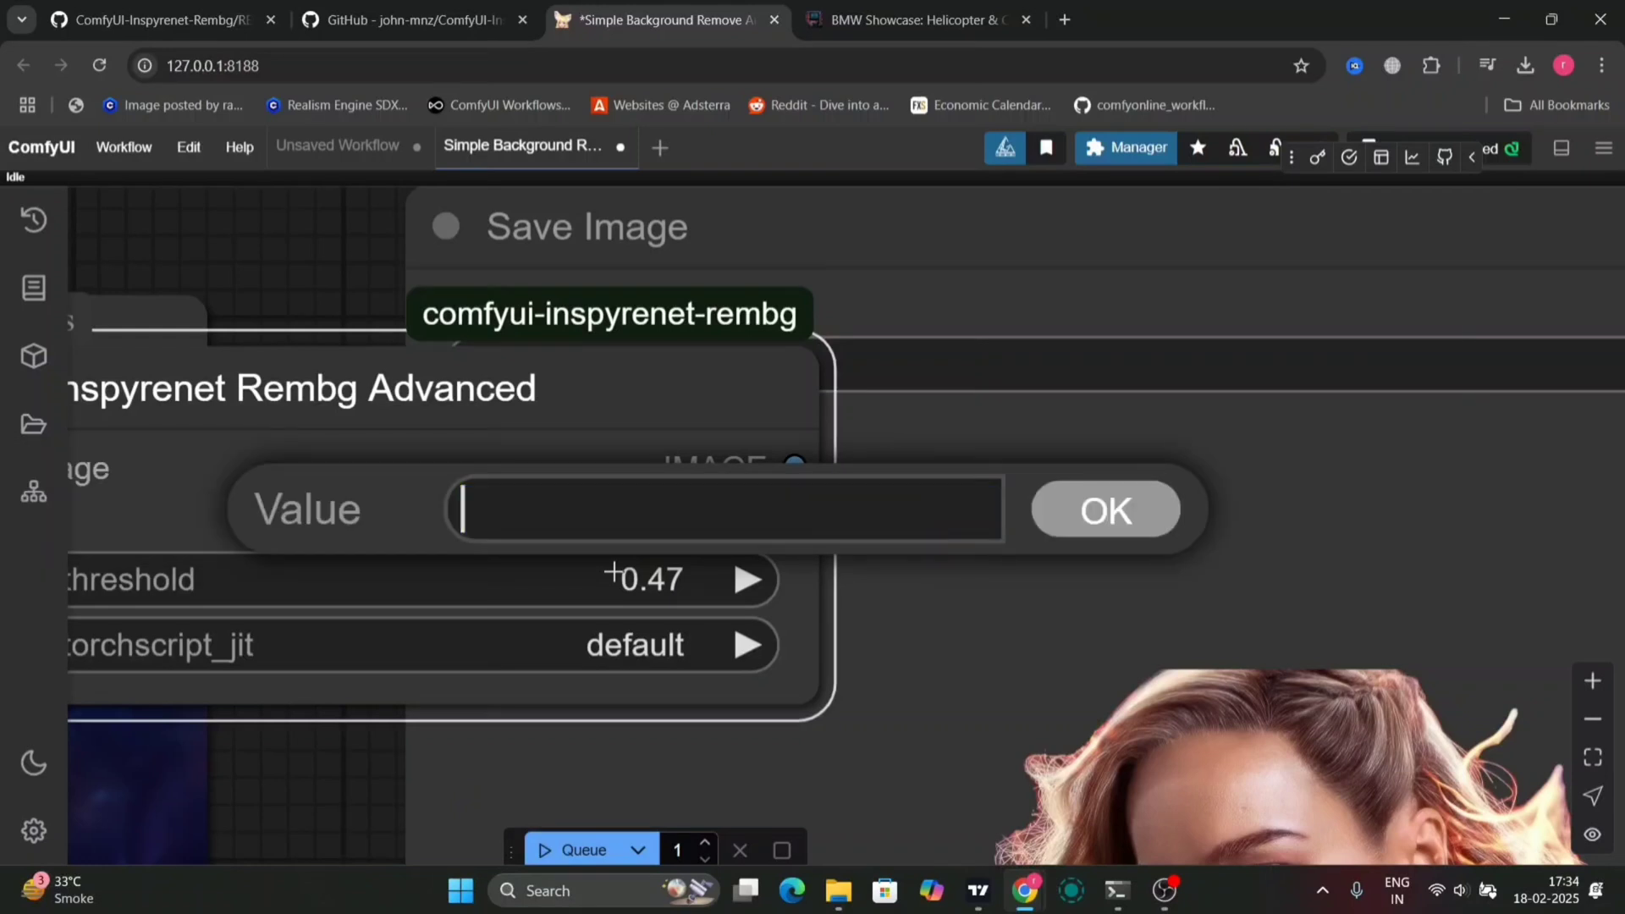
{"action": "type", "text": "7"}
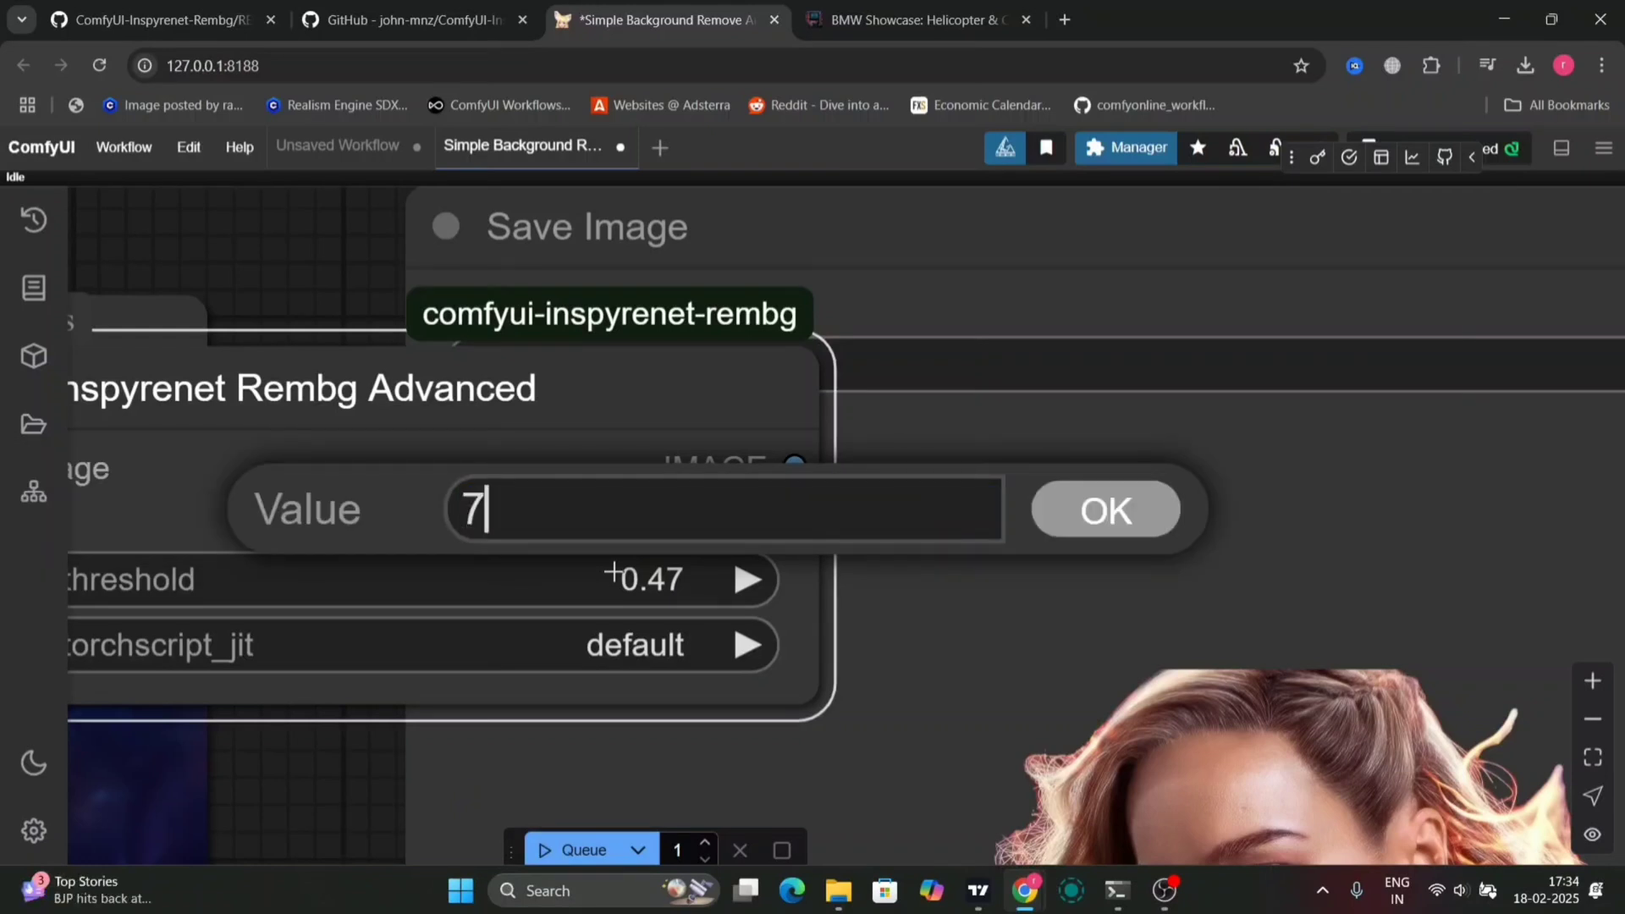
{"action": "type", "text": "0"}
{"action": "key", "text": "Return"}
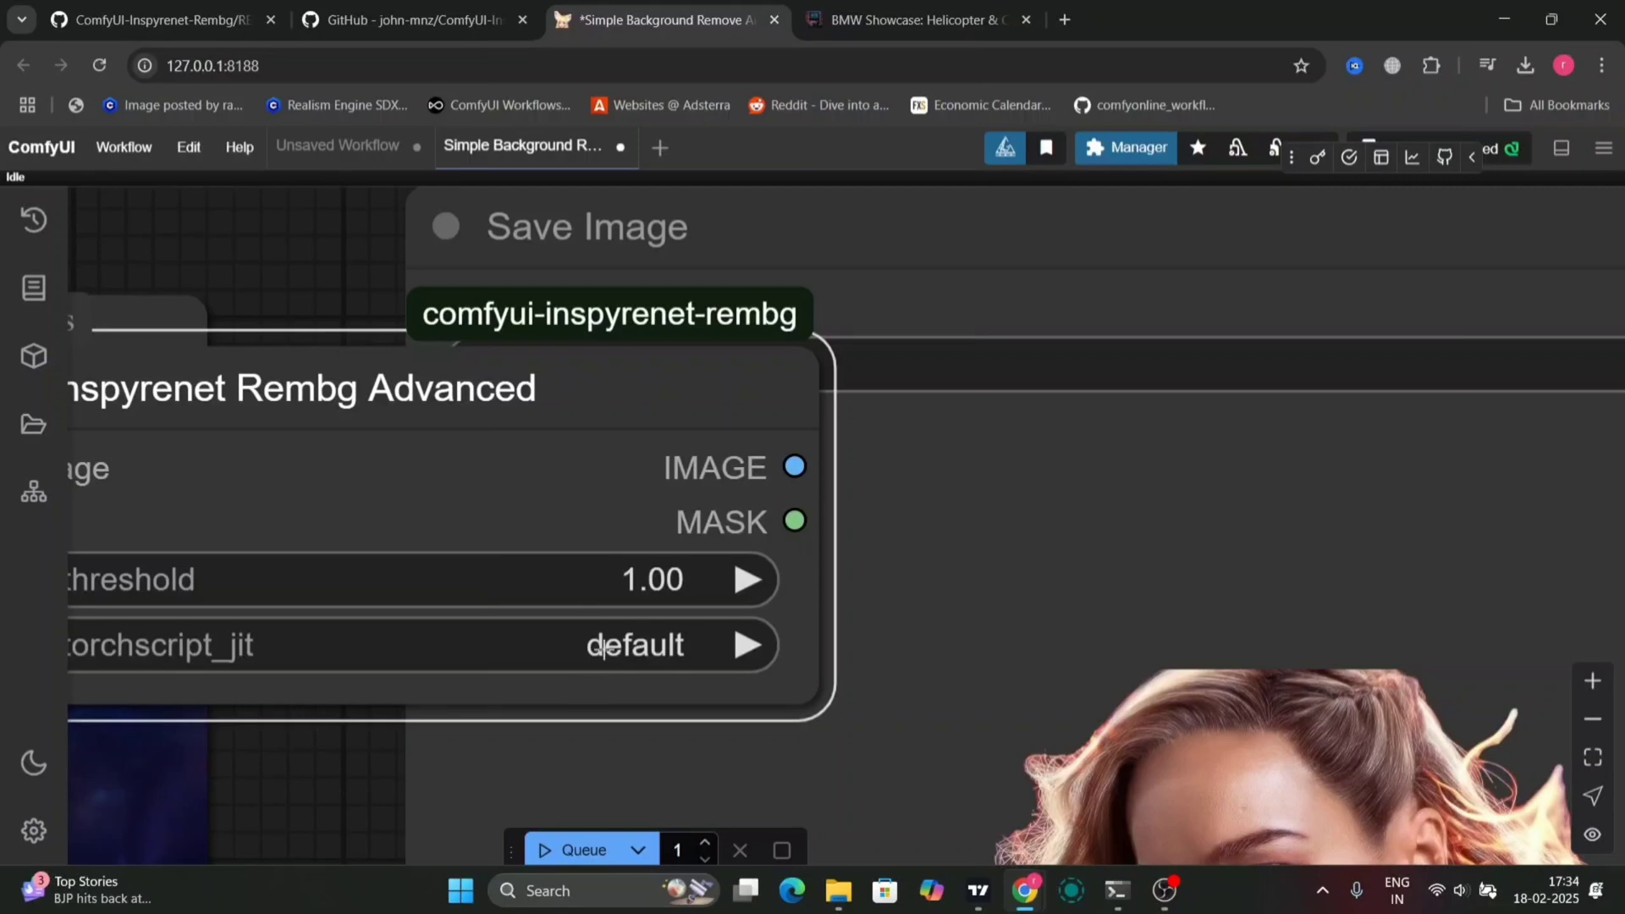
- Set the threshold to 0.78 for 1337270.jpg, run the workflow and compare the resulting cutout with its mask
{"action": "mouse_move", "coordinate": [647, 590]}
{"action": "left_mouse_down"}
{"action": "mouse_move", "coordinate": [584, 582]}
{"action": "mouse_move", "coordinate": [616, 586]}
{"action": "left_mouse_up"}
{"action": "left_click", "coordinate": [606, 848]}
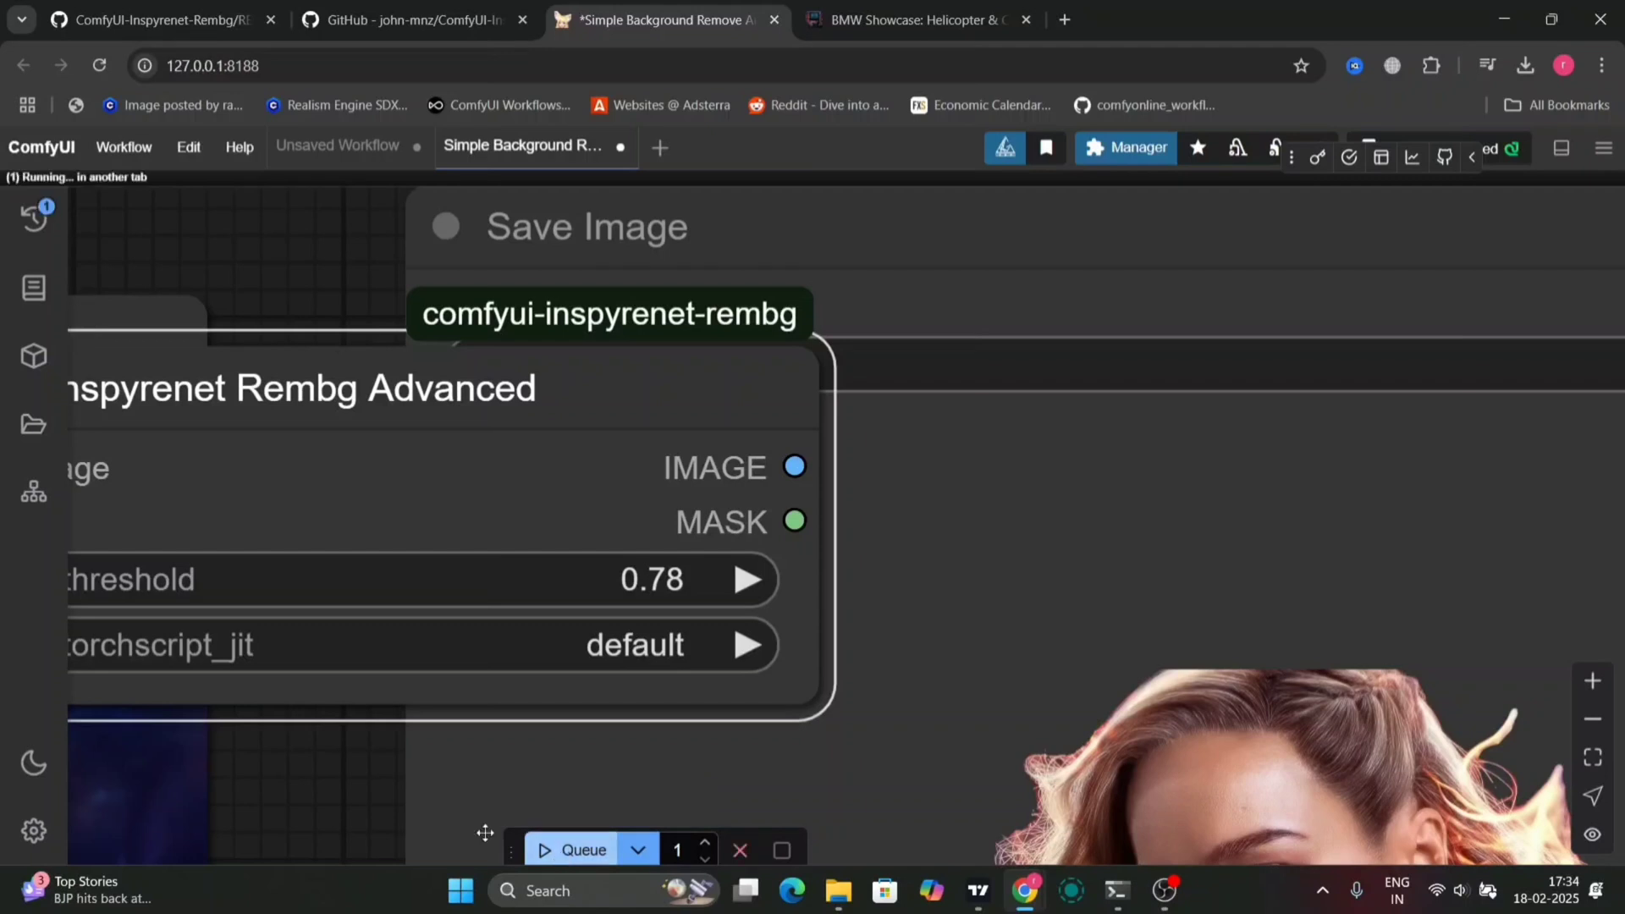
{"action": "double_click", "coordinate": [359, 778]}
{"action": "key", "text": "Escape"}
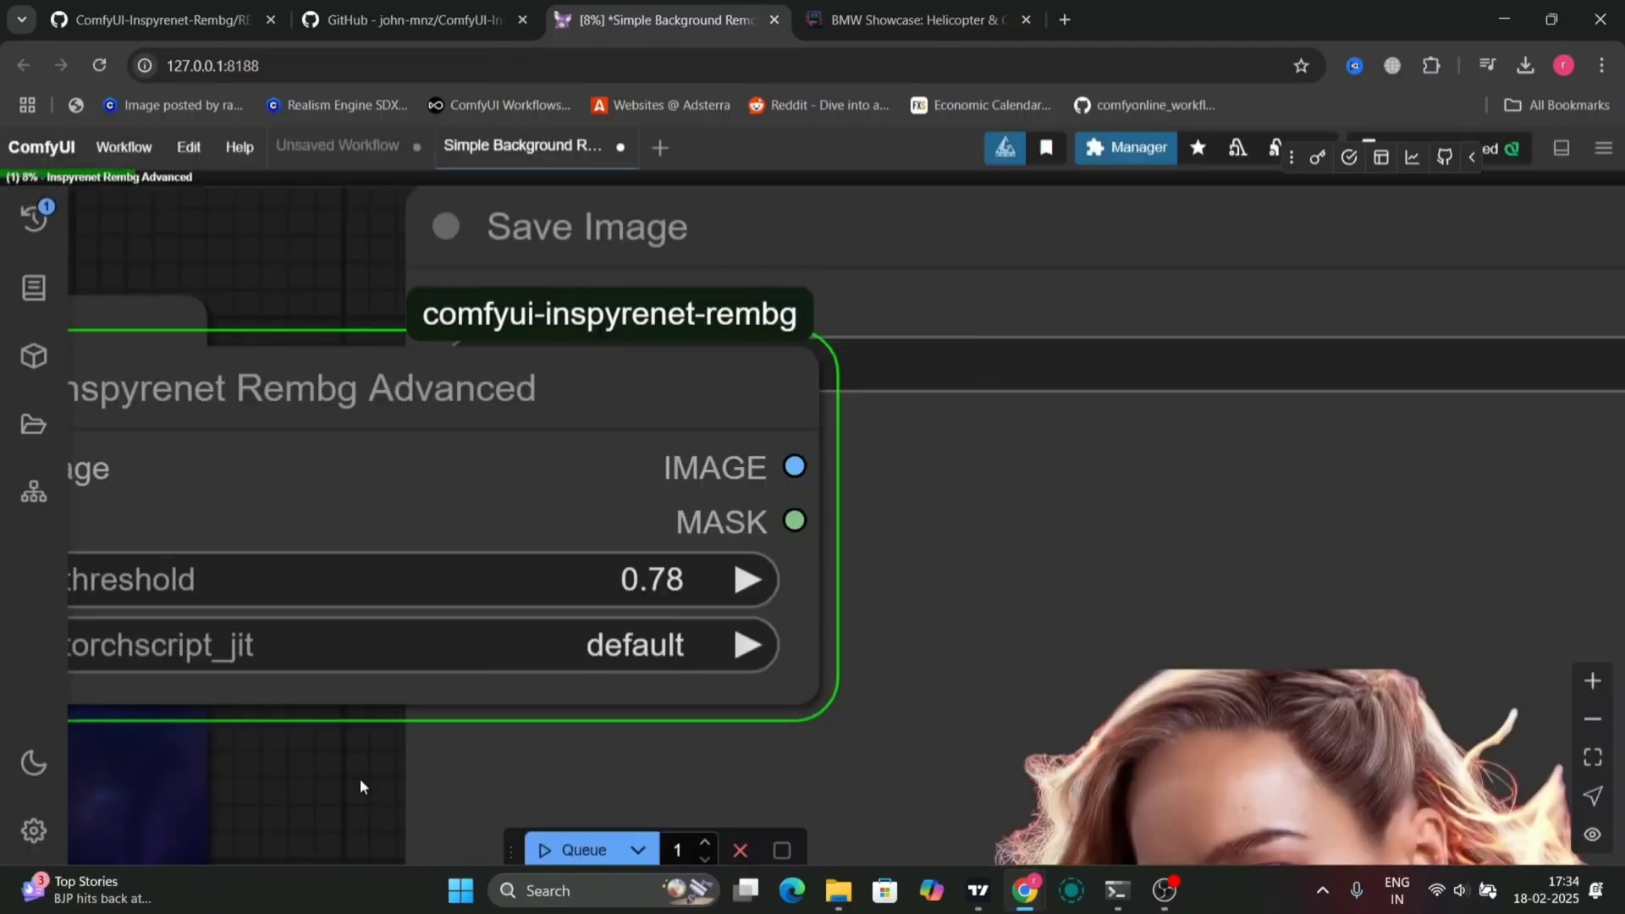
{"action": "scroll", "coordinate": [359, 778], "scroll_direction": "down", "scroll_amount": 5}
{"action": "left_click_drag", "start_coordinate": [982, 721], "coordinate": [866, 433]}
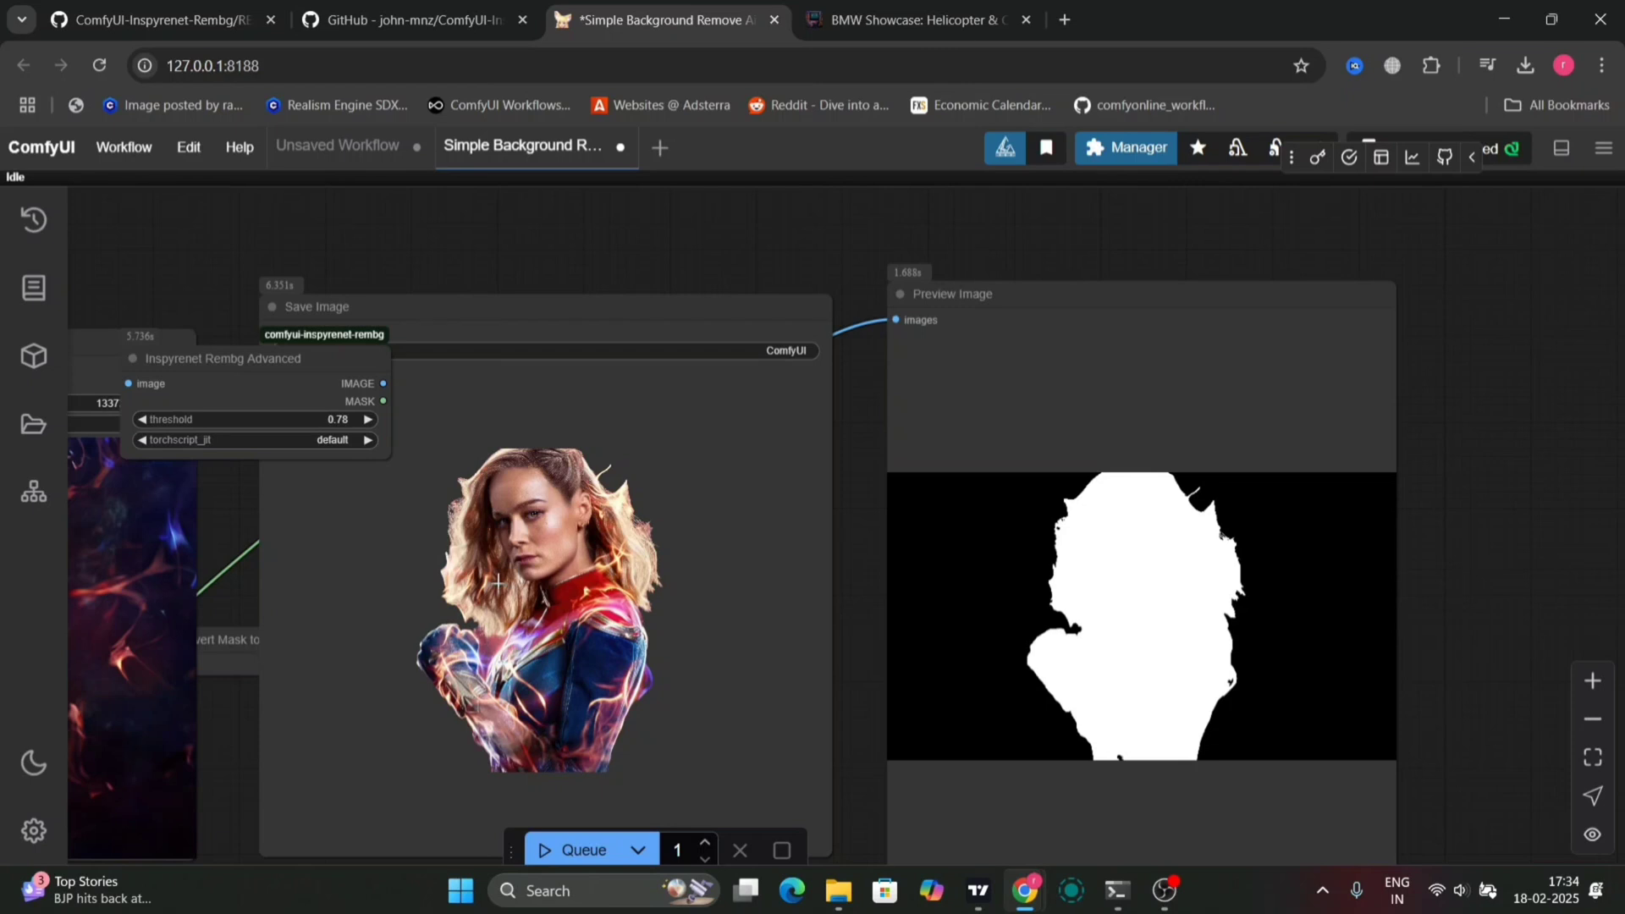
{"action": "left_click", "coordinate": [328, 409]}
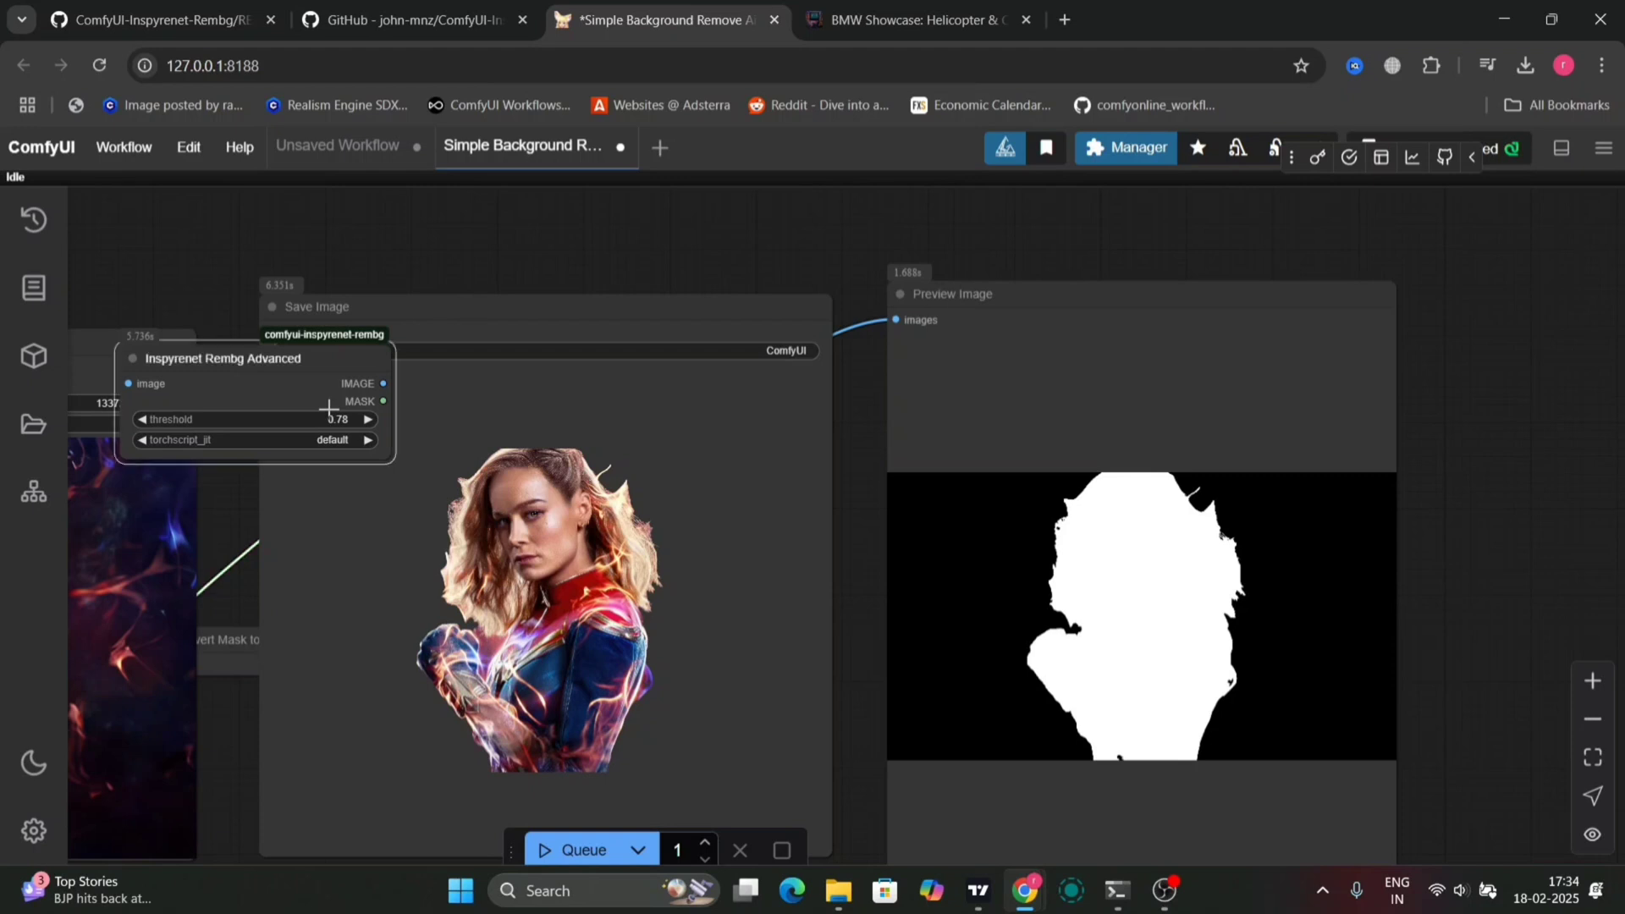